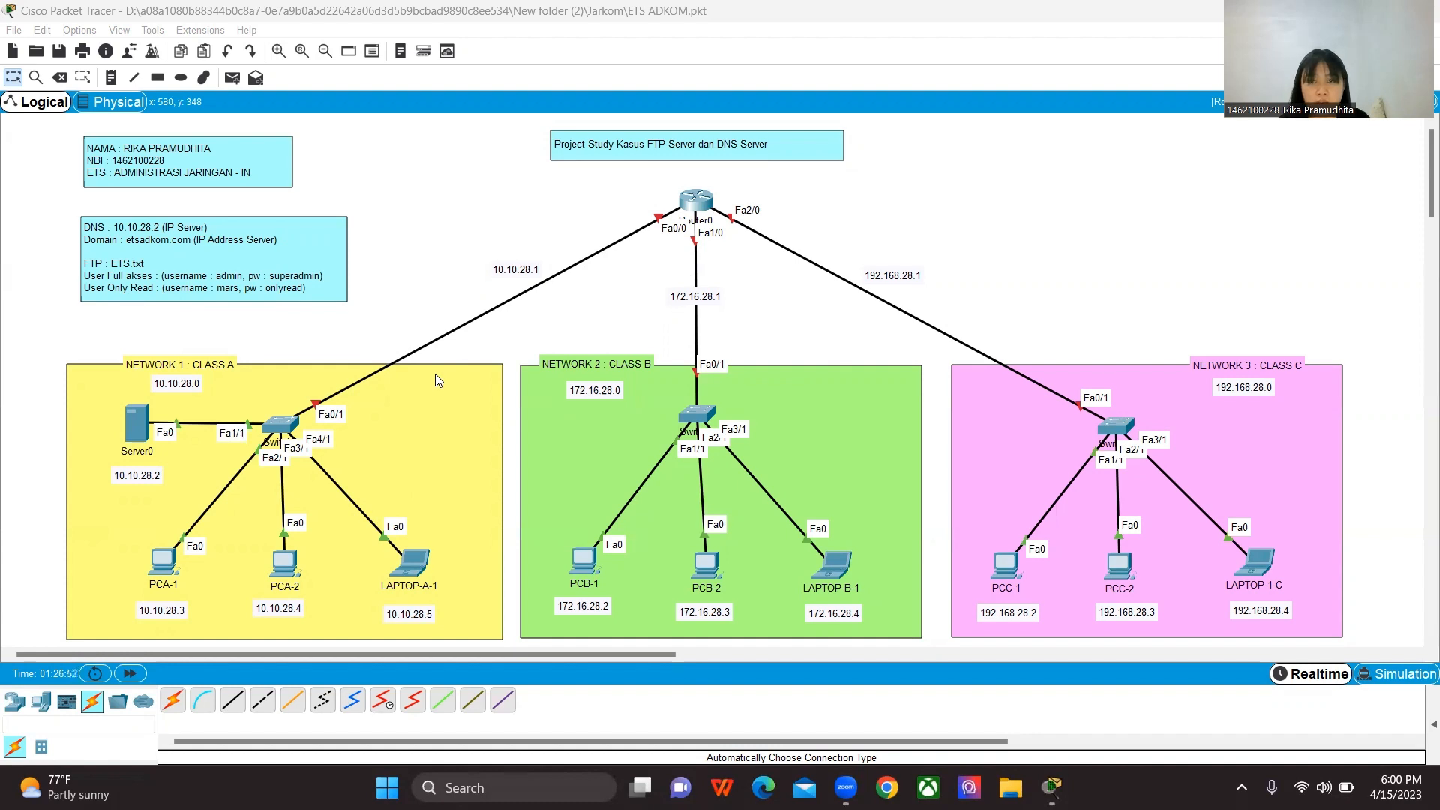
Step: Configure Router0's FastEthernet0/0 interface with IP address 10.10.28.1 and subnet mask 255.0.0.0, and switch its port on
click(696, 200)
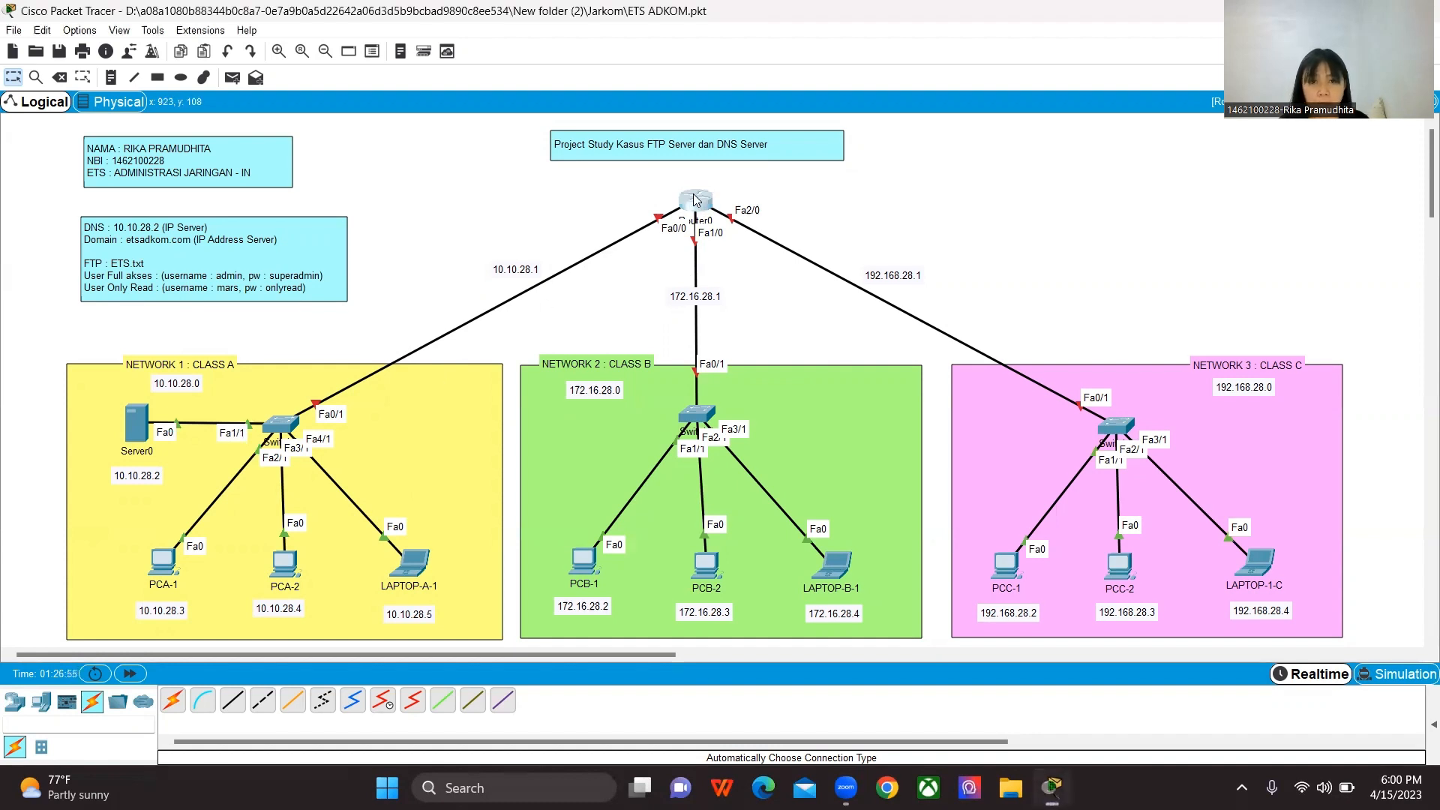
drag(726, 175, 934, 173)
click(789, 186)
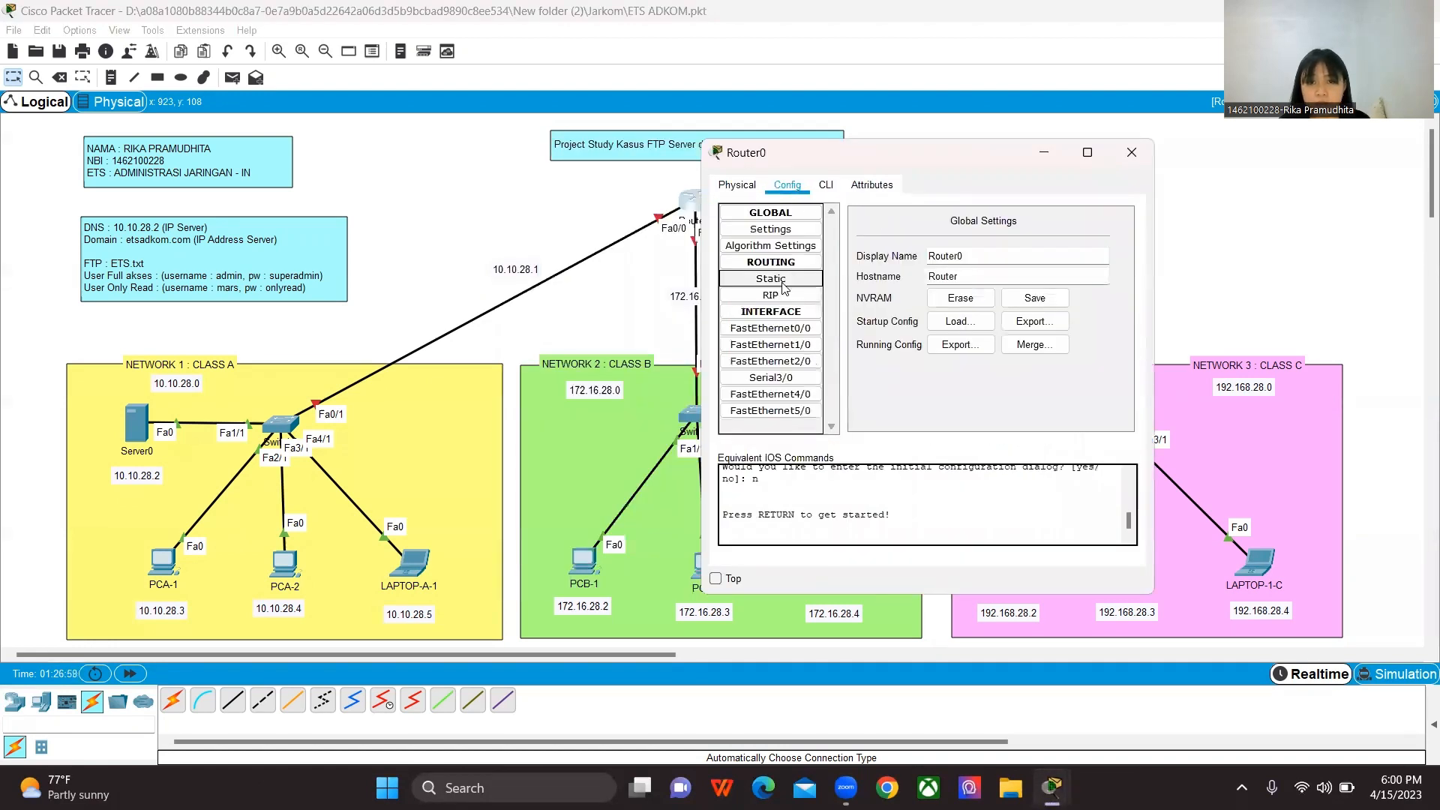
click(771, 330)
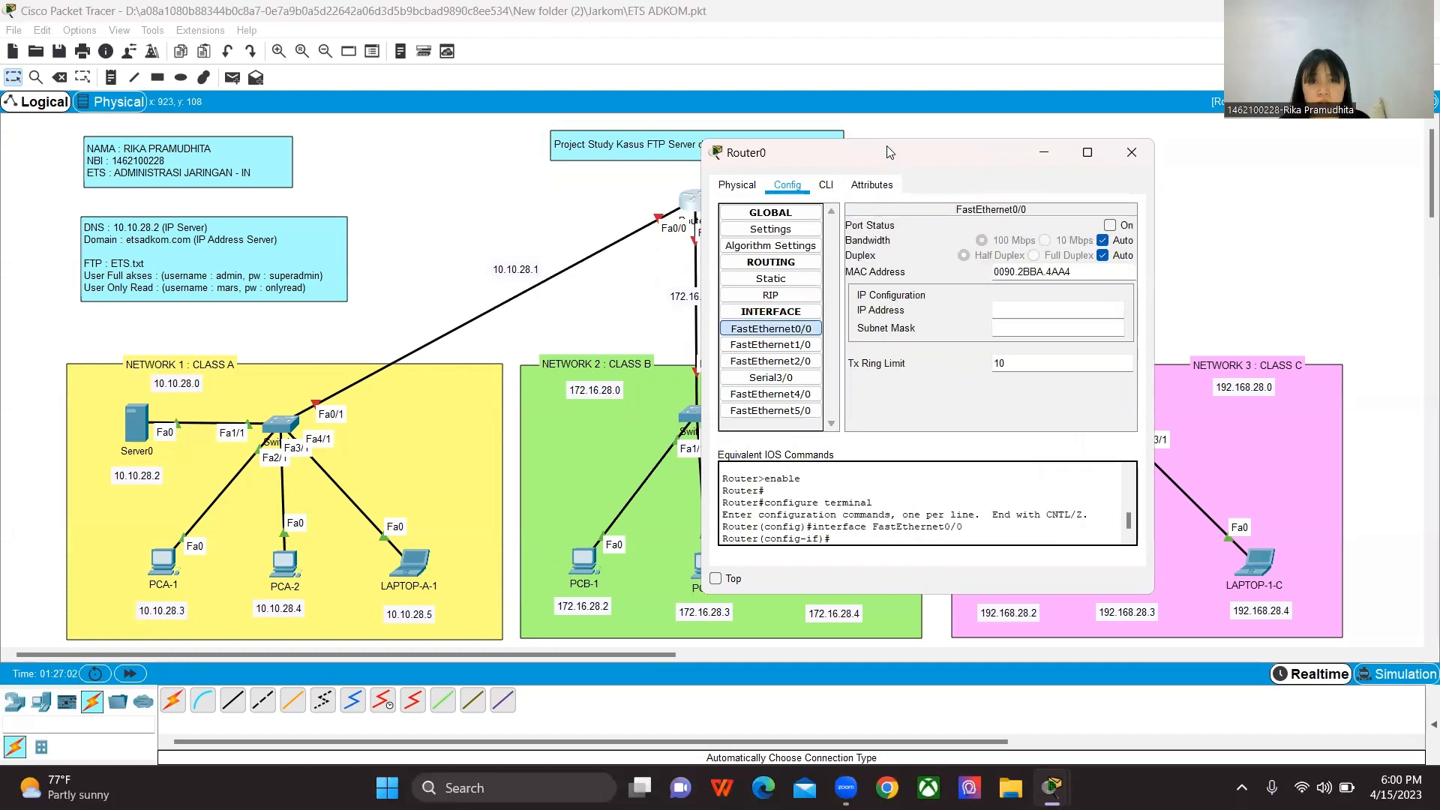
drag(901, 153, 893, 130)
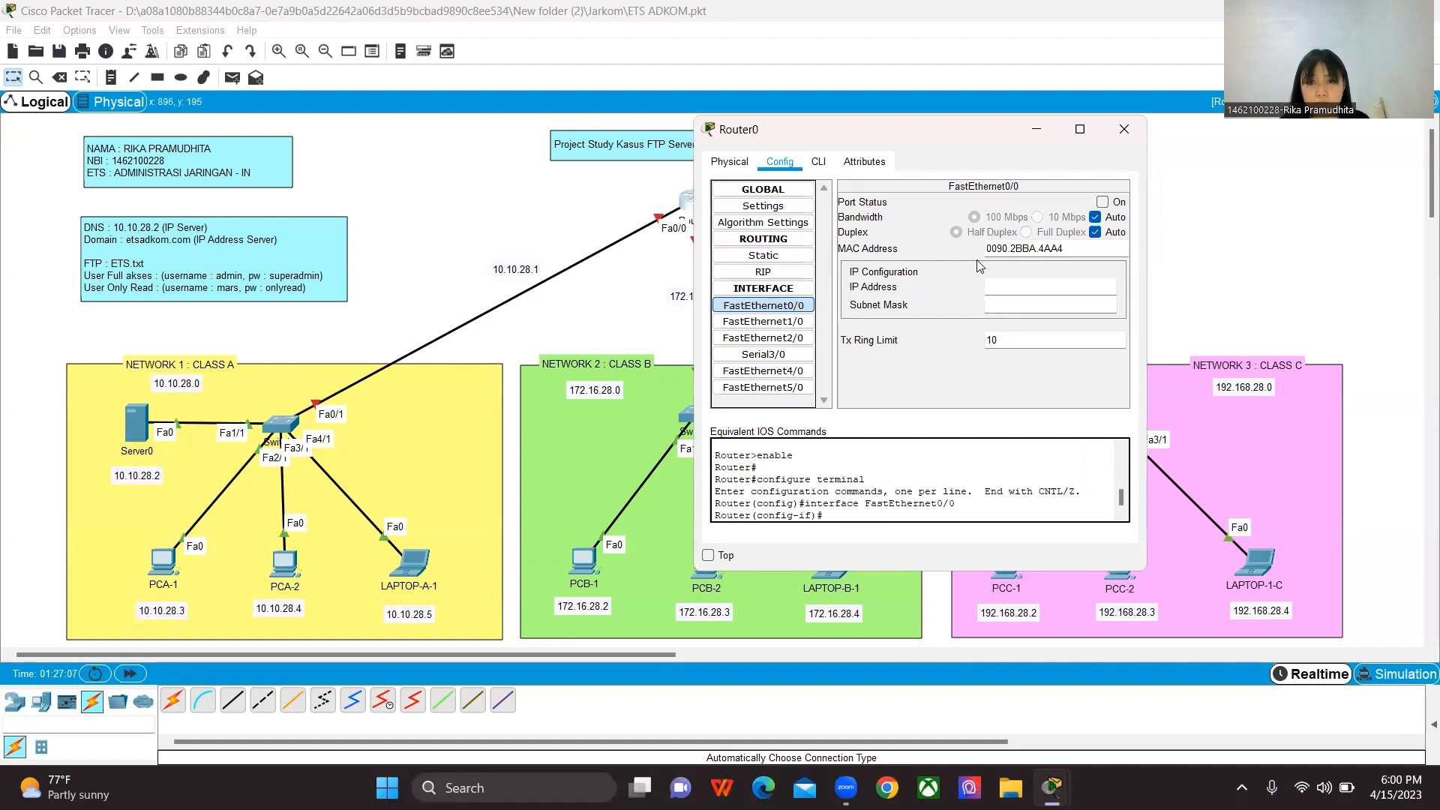
text(10)
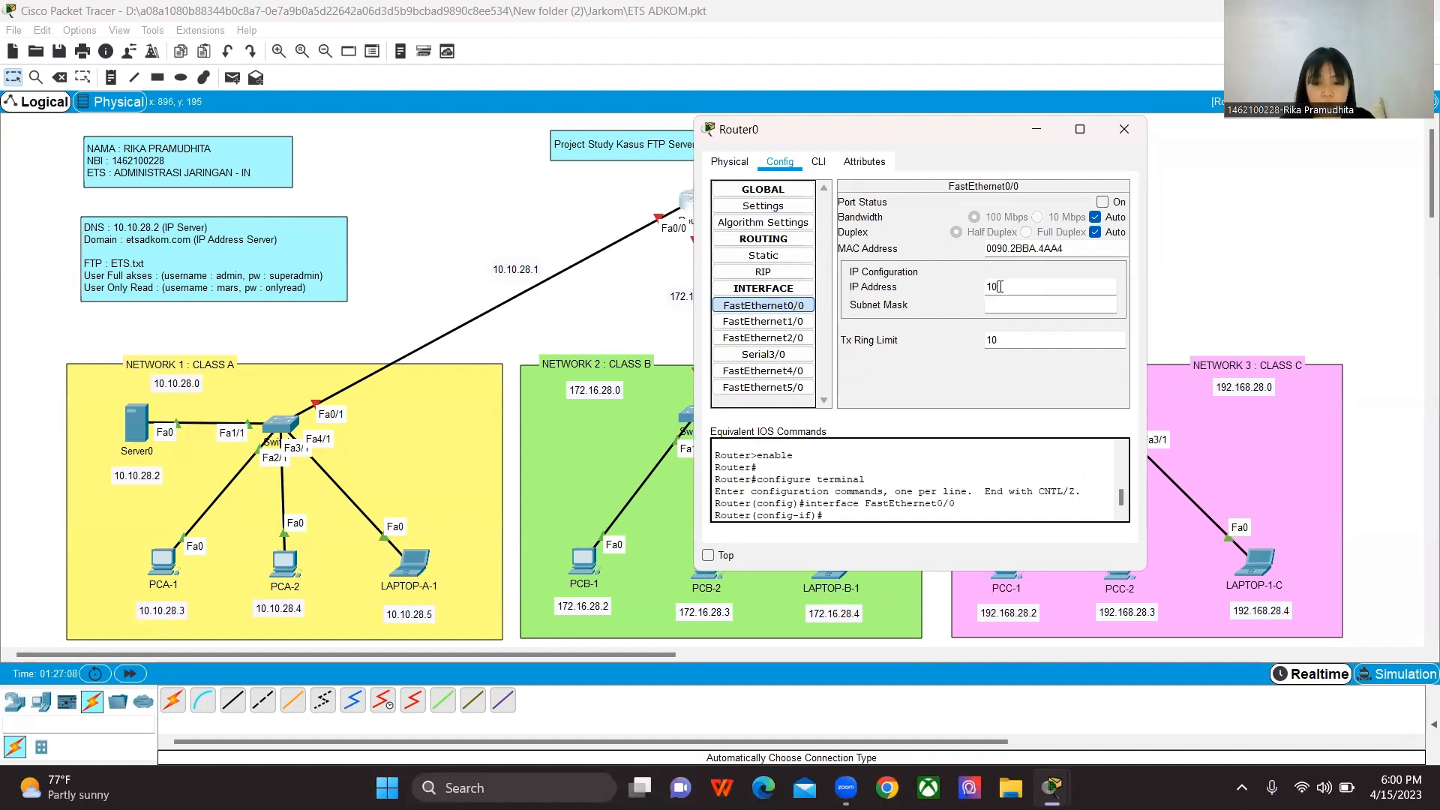
text(.10.28.1)
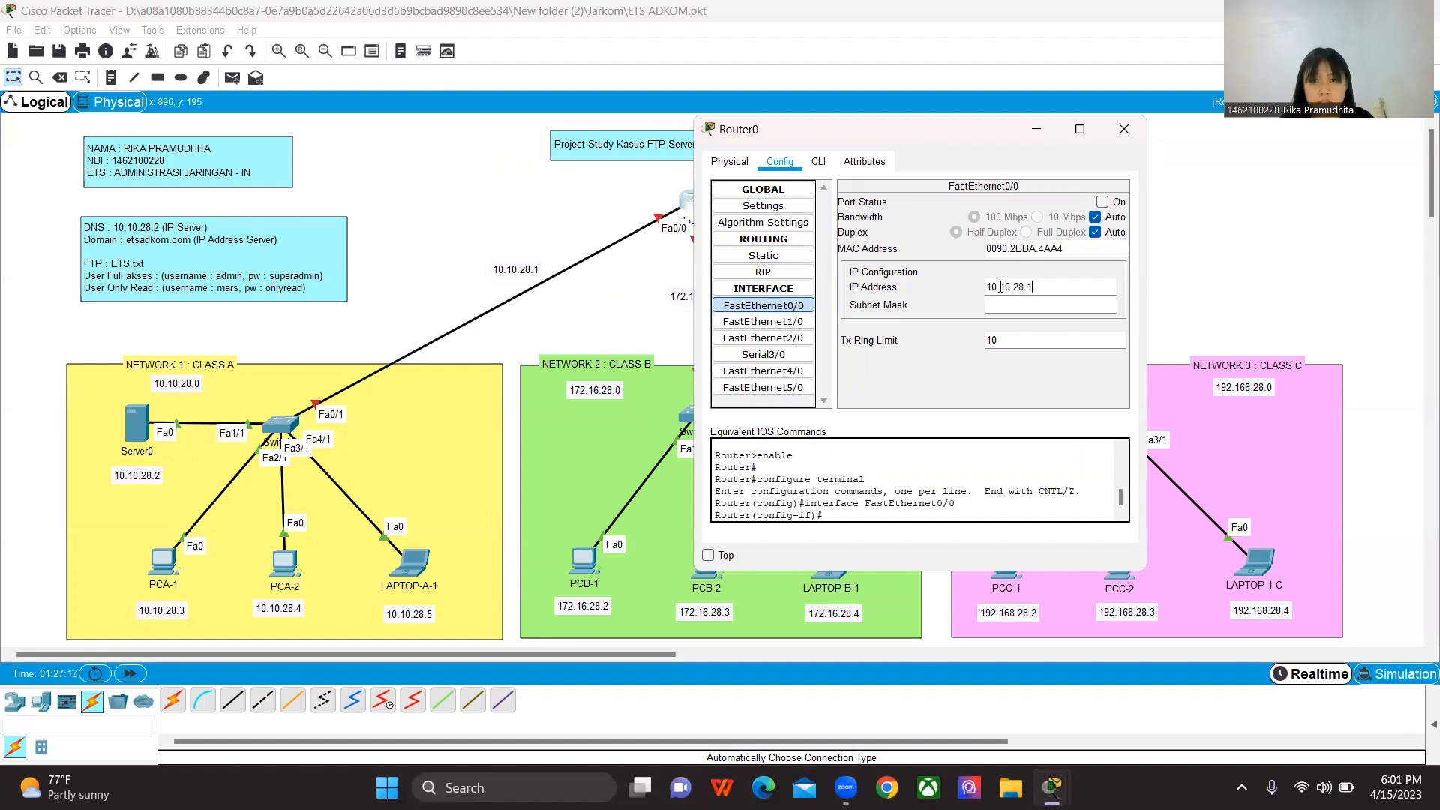
click(1004, 305)
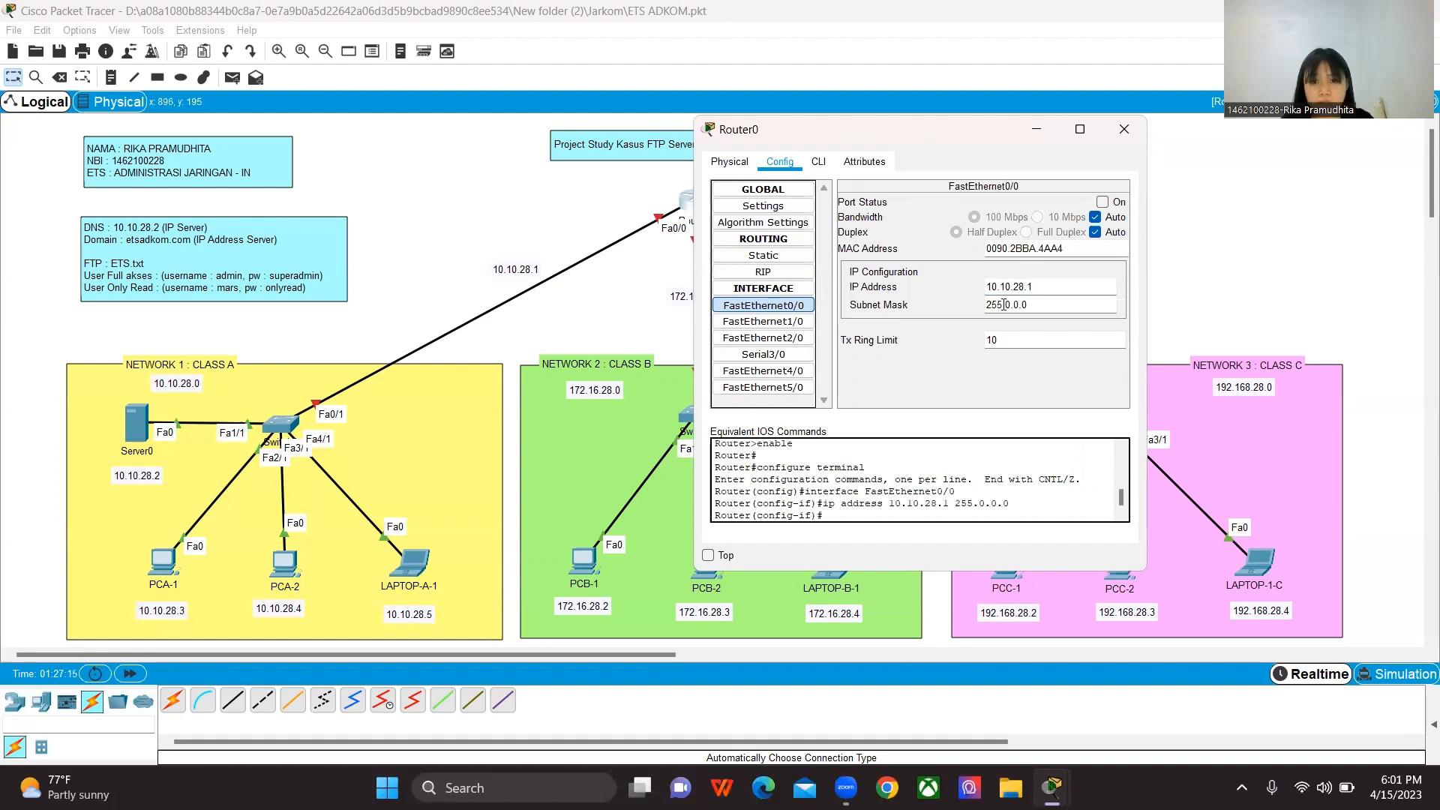
click(1103, 202)
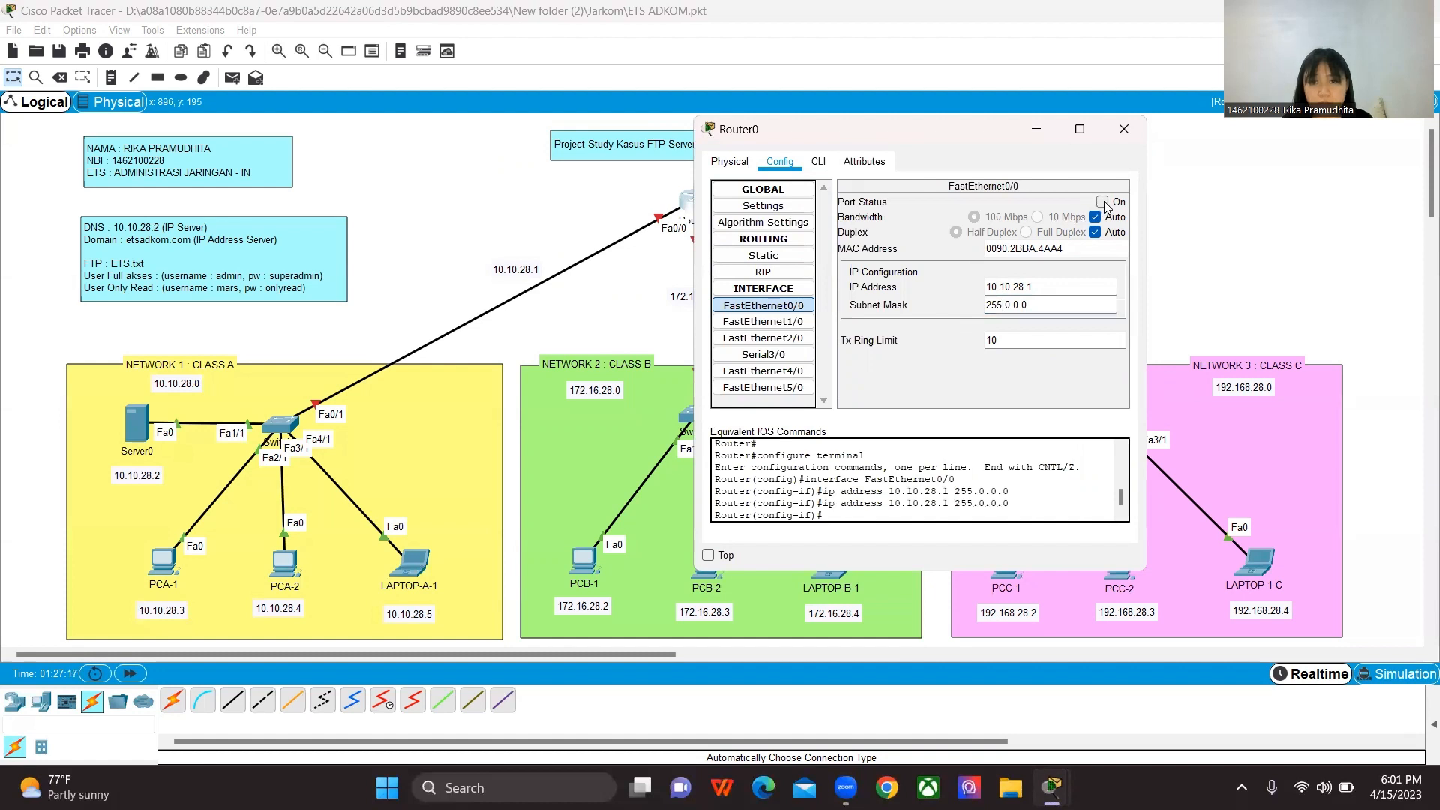
Step: Configure Router0's FastEthernet1/0 interface with IP address 172.16.28.1 and subnet mask 255.255.0.0, and switch its port on
click(789, 322)
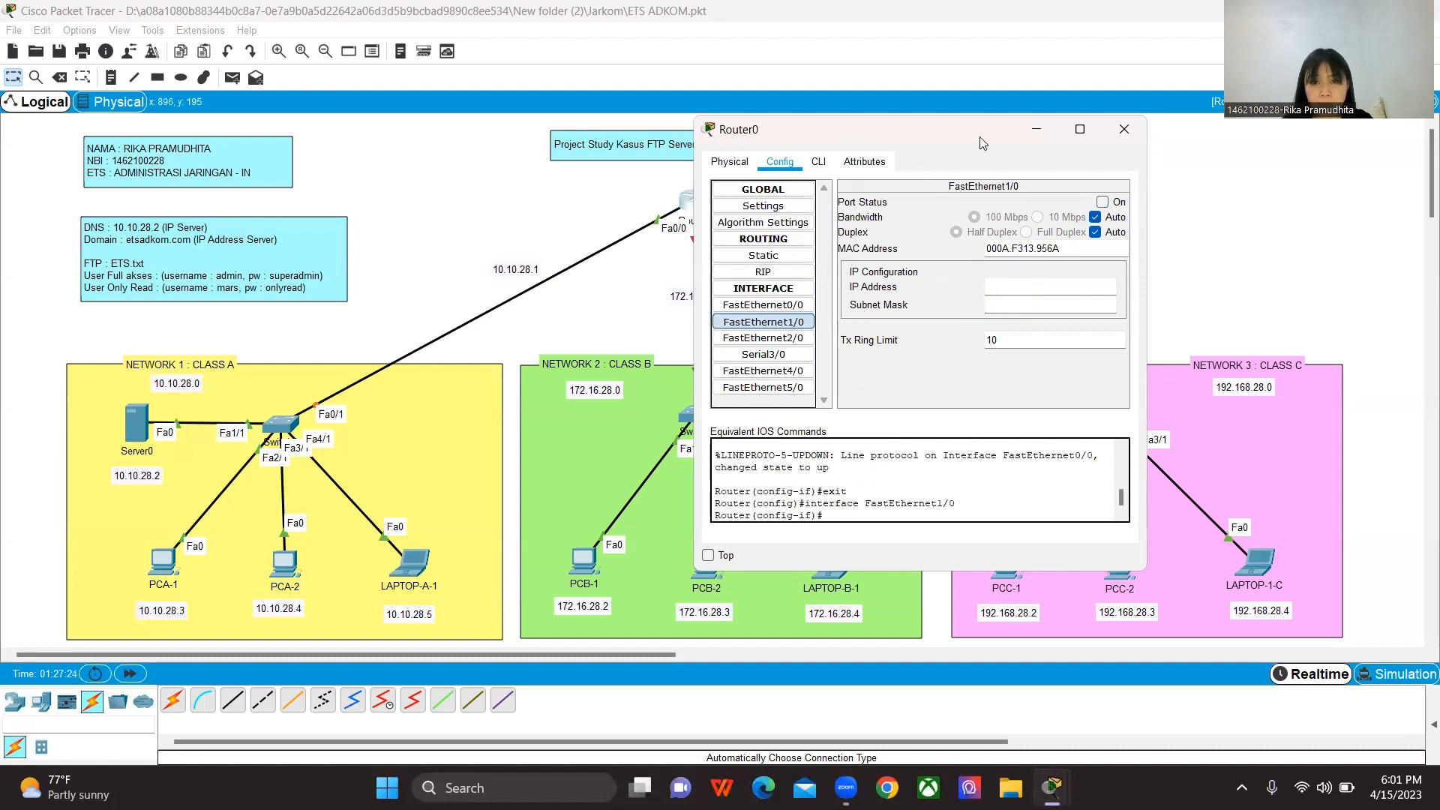
drag(983, 142, 1053, 141)
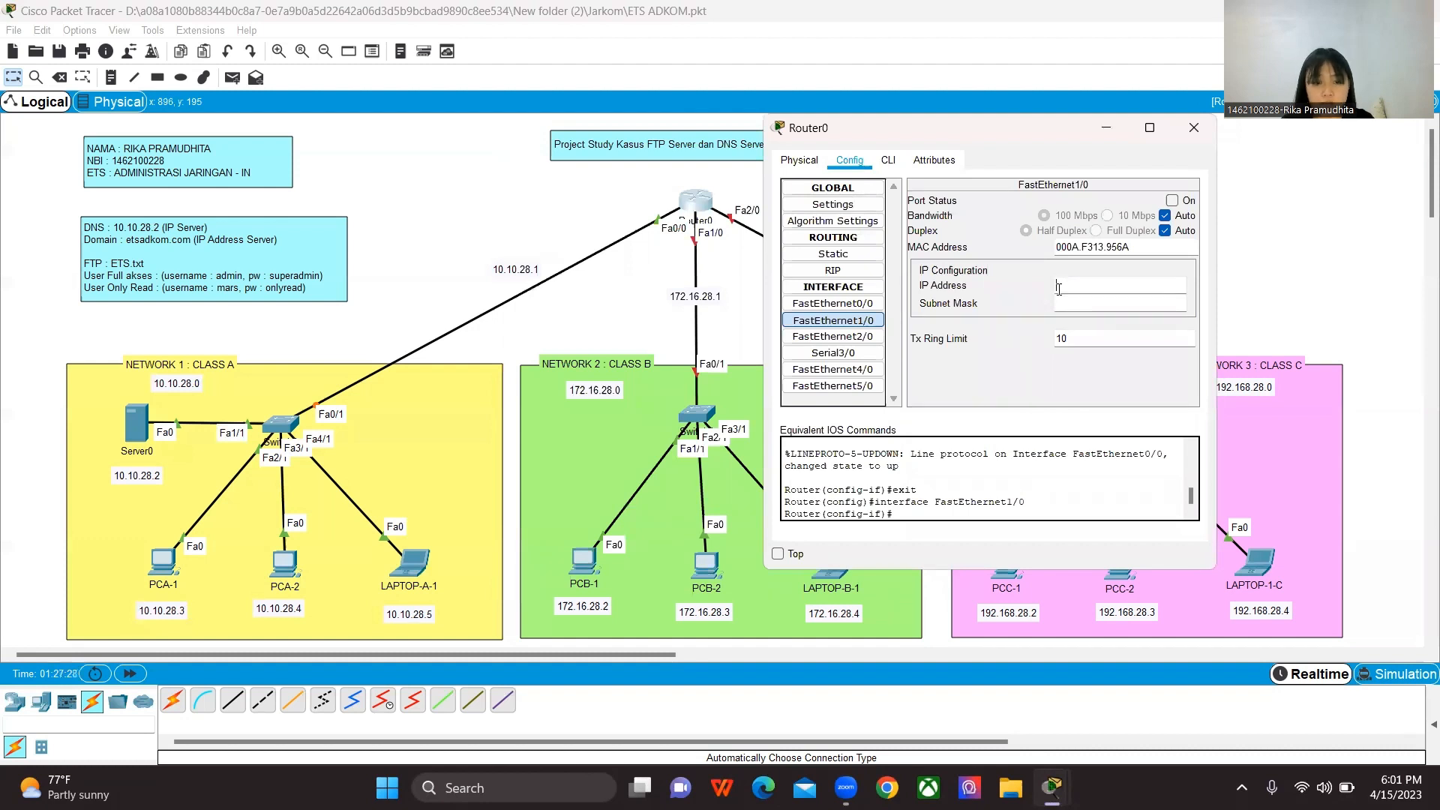
click(1059, 289)
text(172.1)
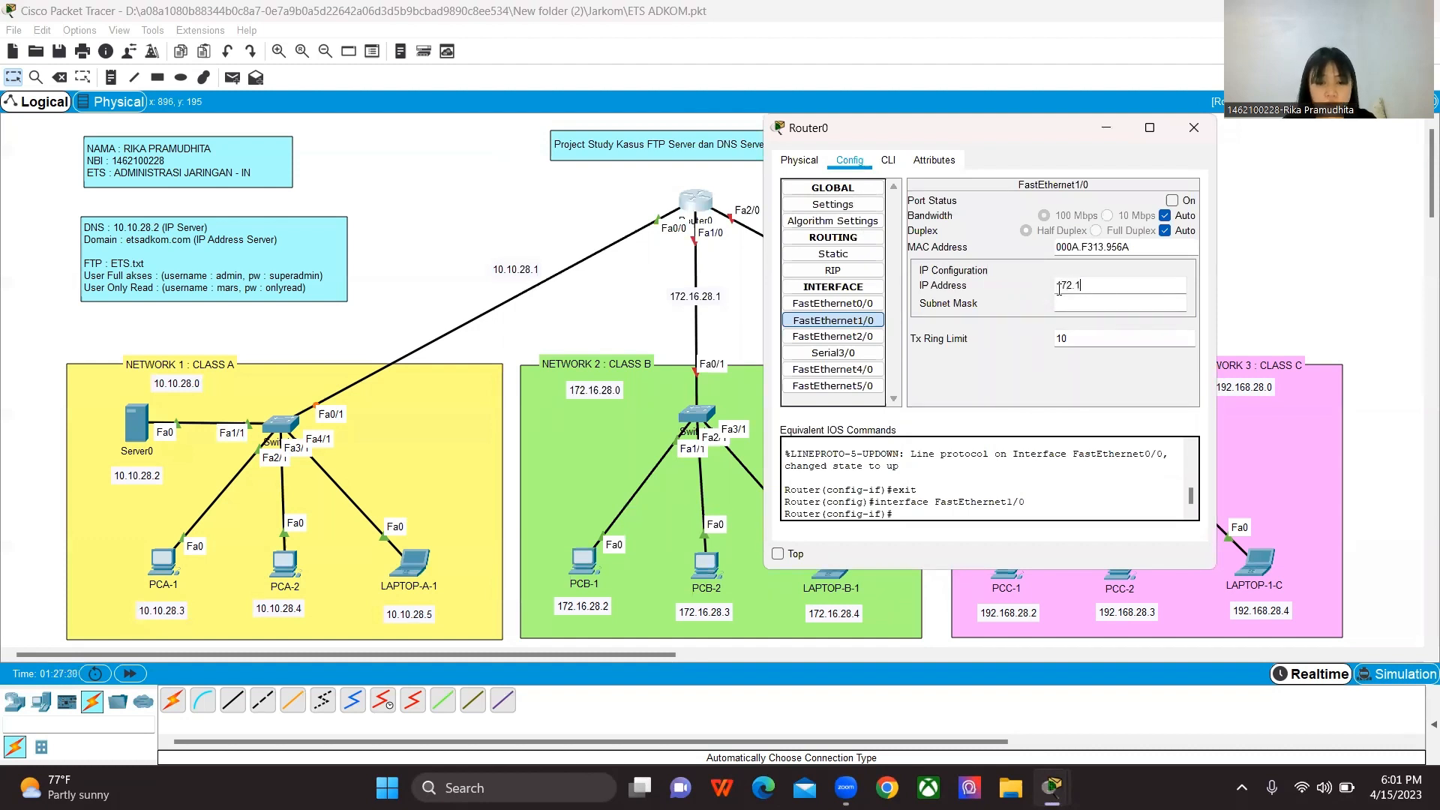
text(6)
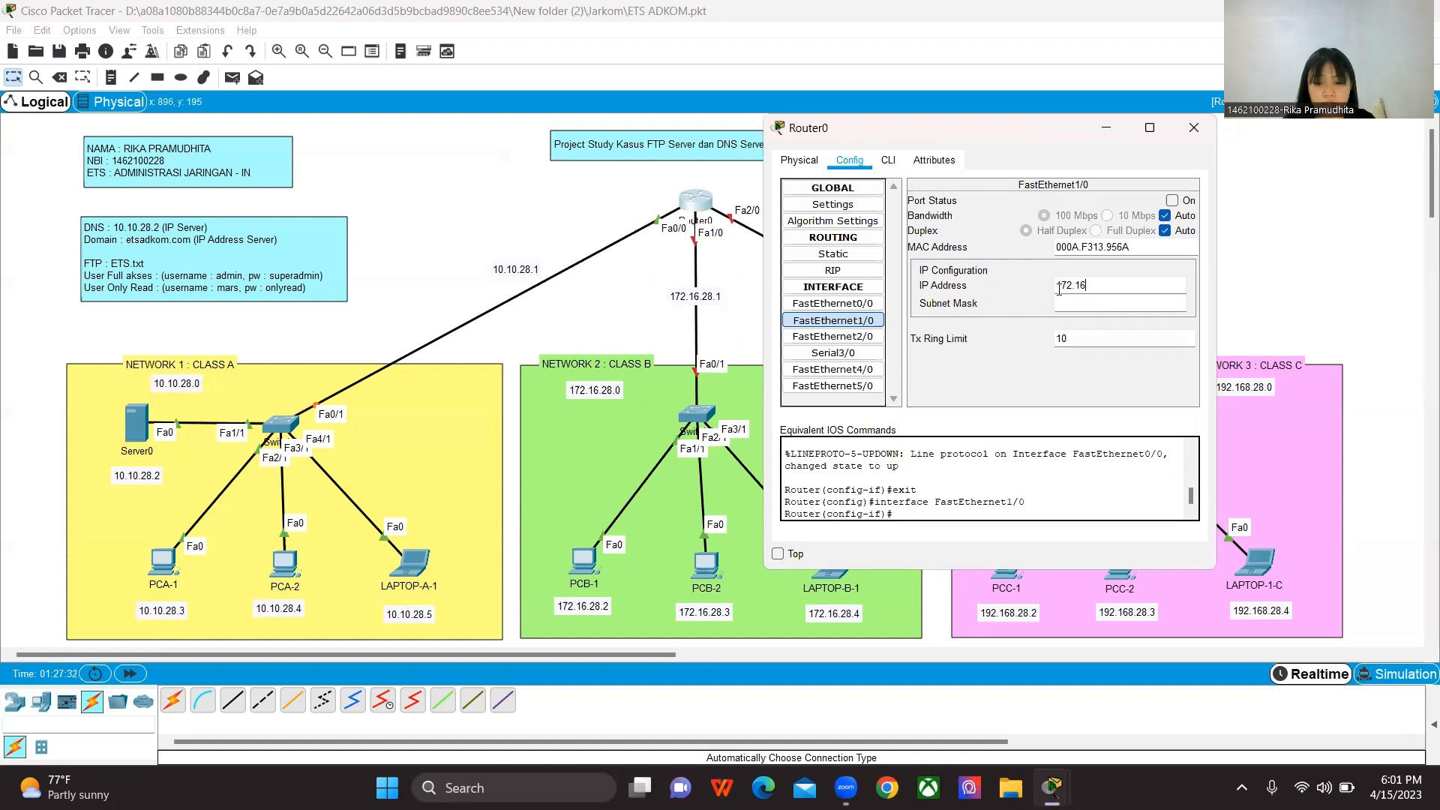
text(.28.1)
click(1071, 303)
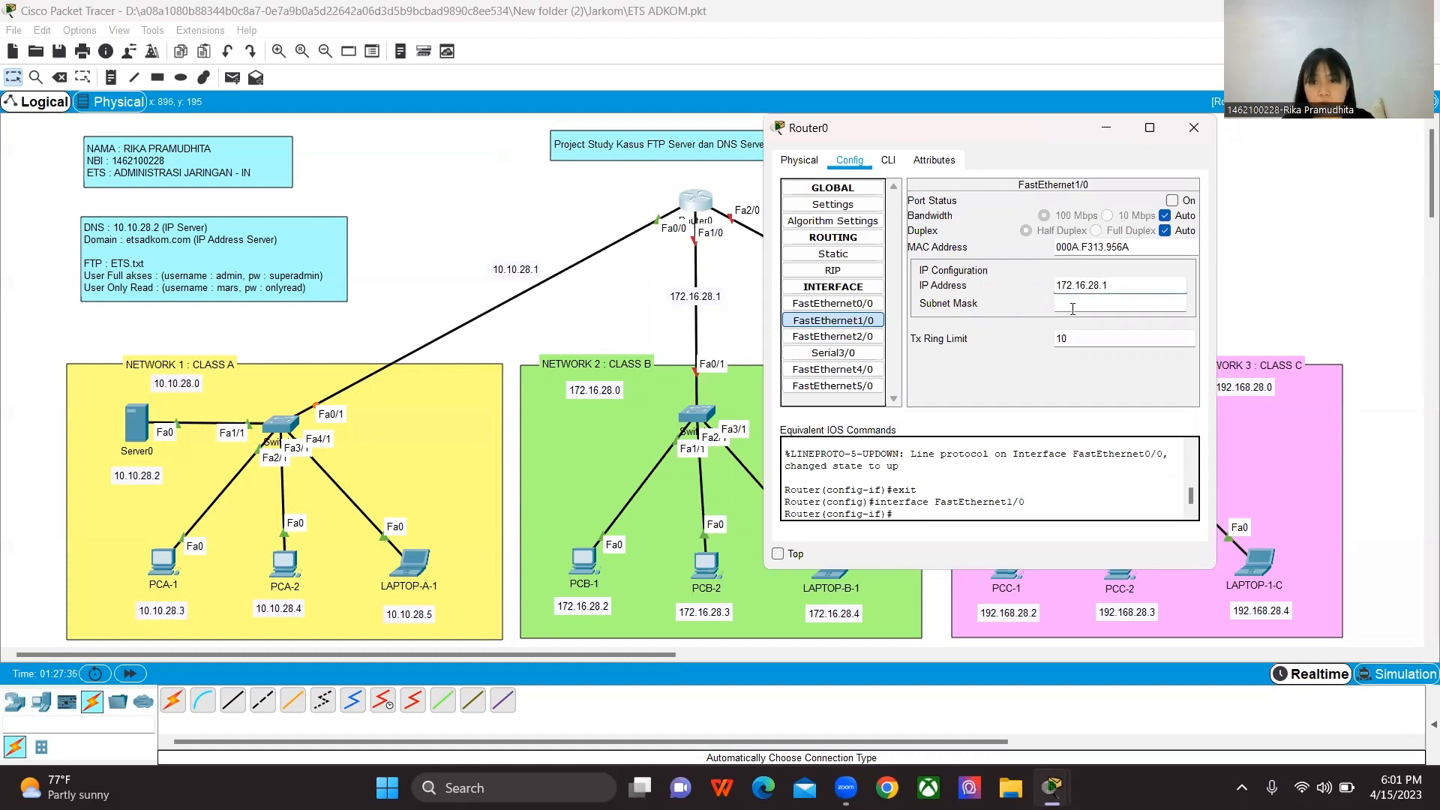
click(1175, 202)
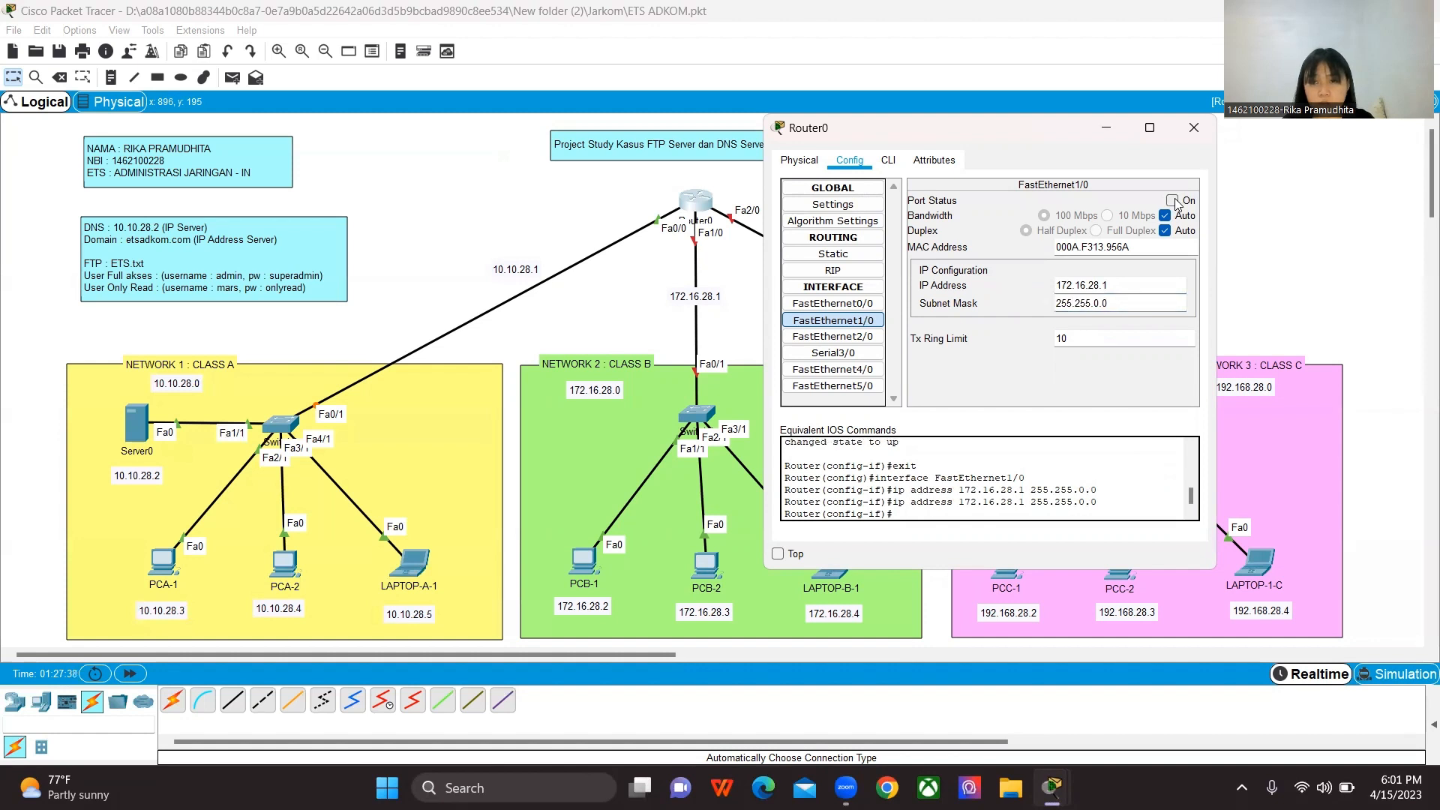
Step: Configure Router0's FastEthernet2/0 interface with IP address 192.168.28.1 and subnet mask 255.255.255.0, and switch its port on
click(862, 340)
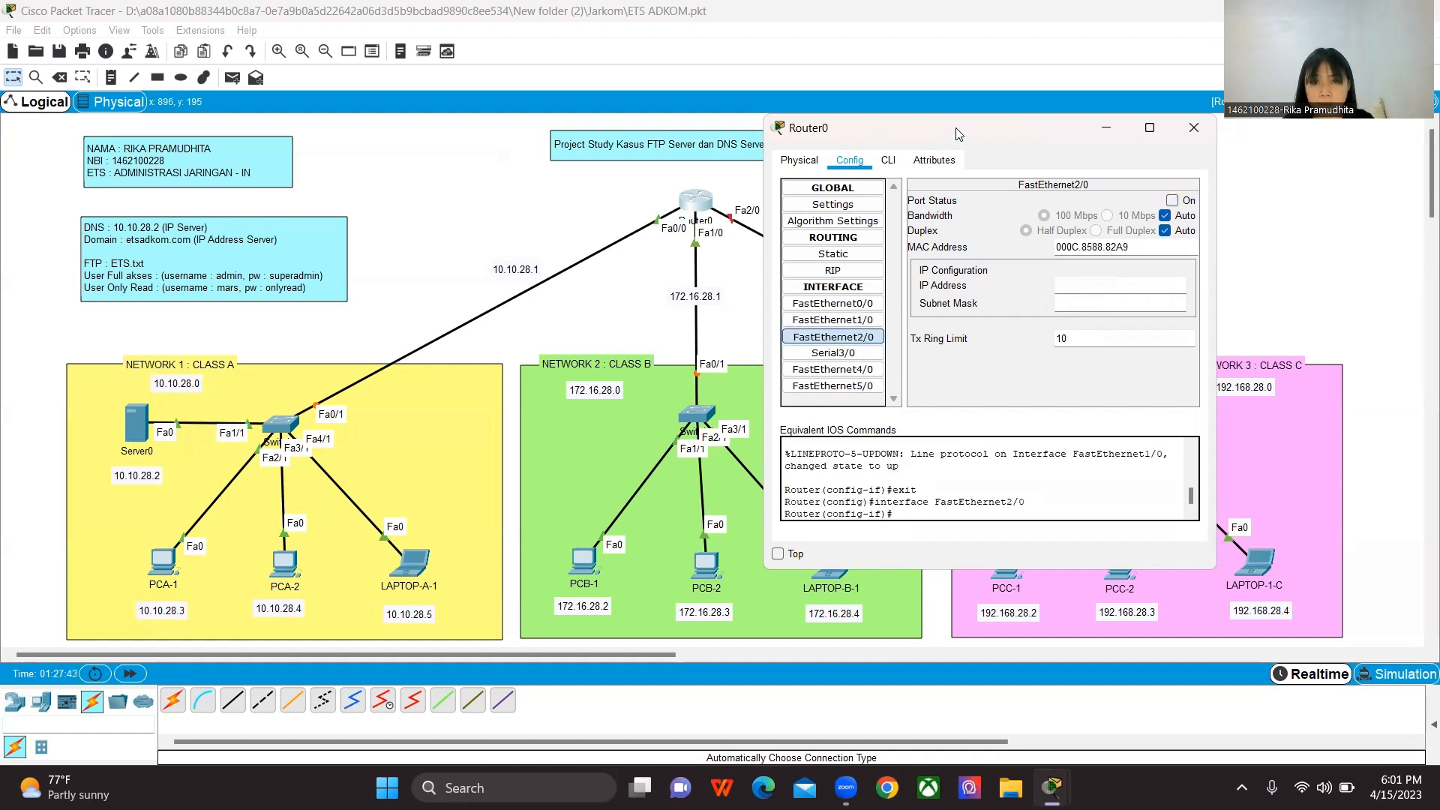
drag(957, 133, 994, 132)
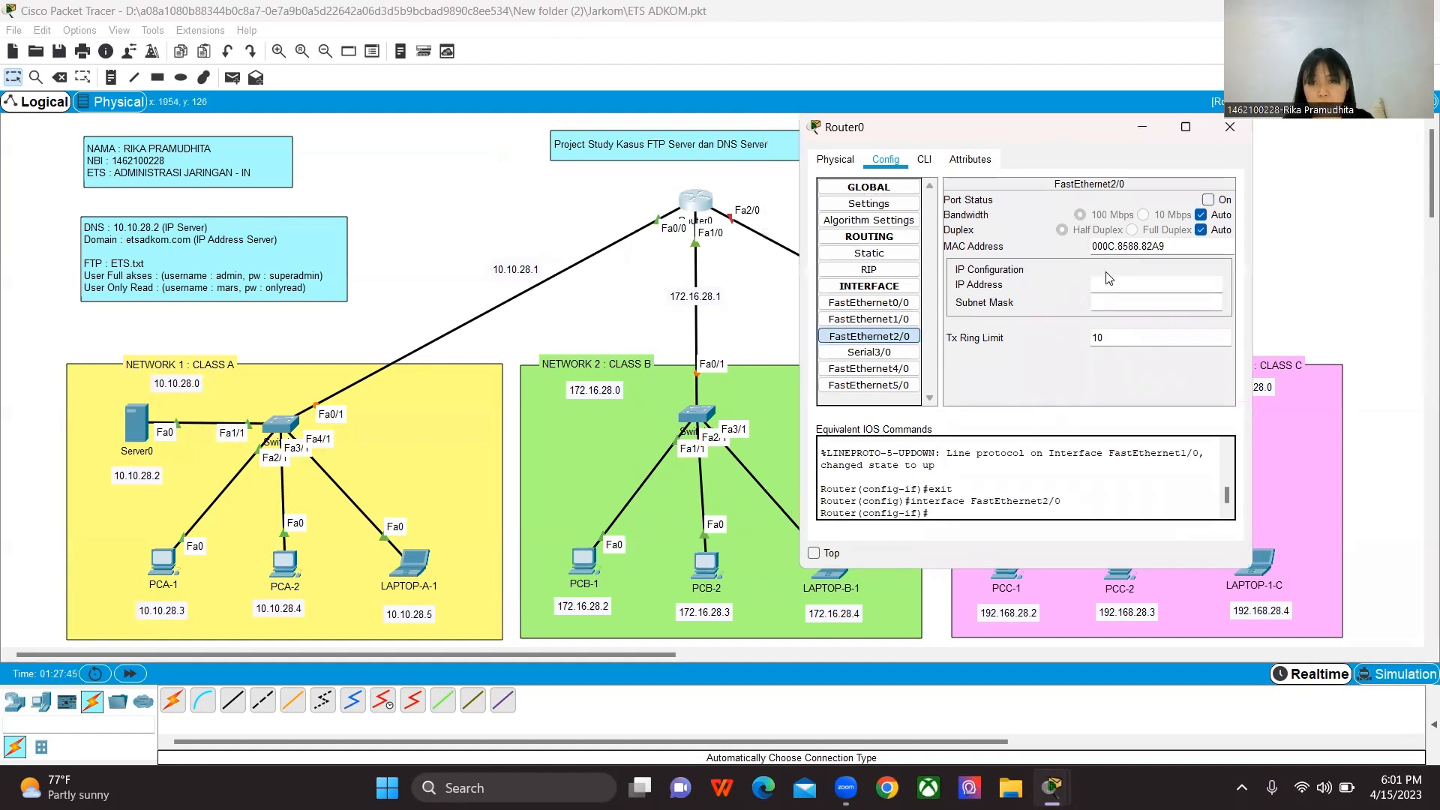
drag(1098, 133, 563, 187)
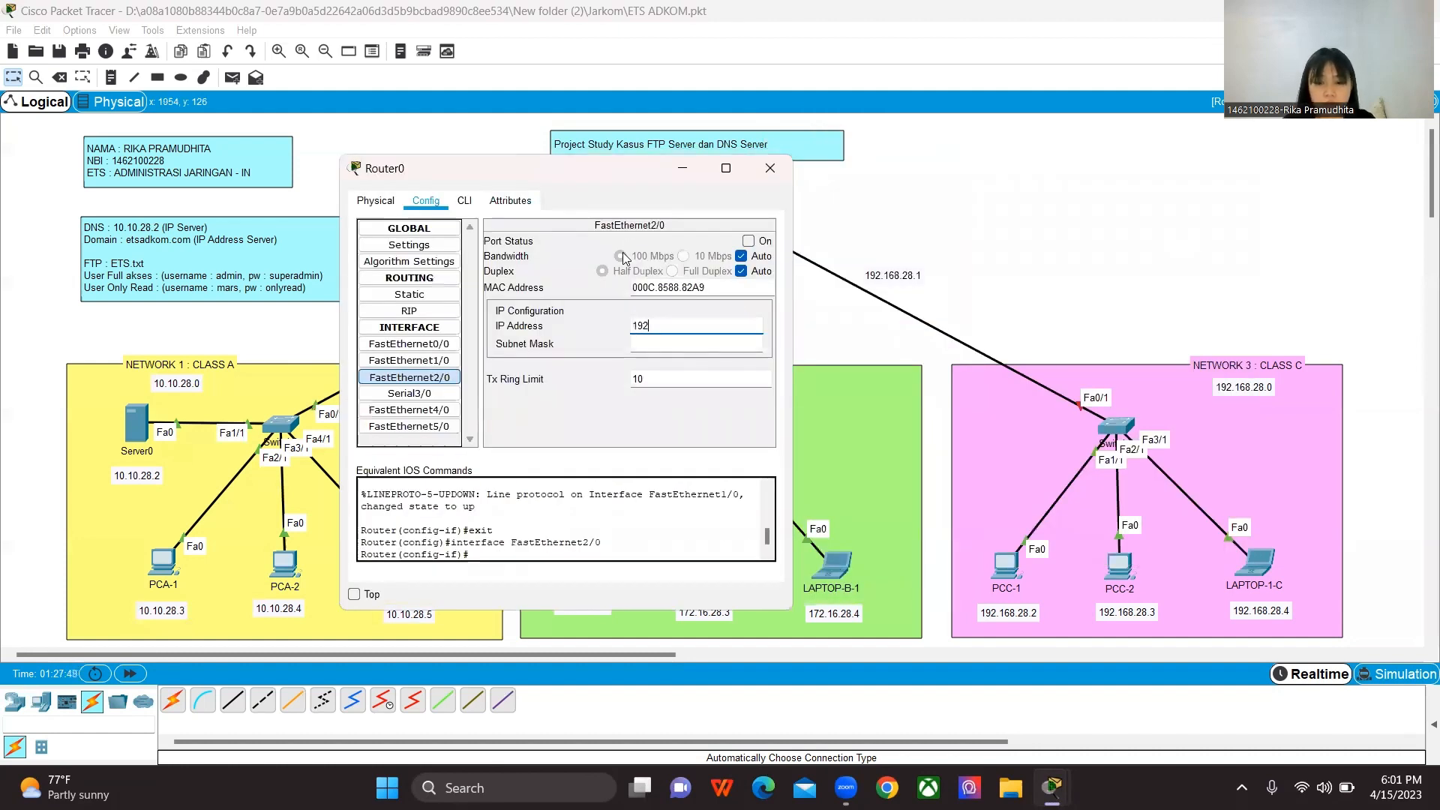
text(168)
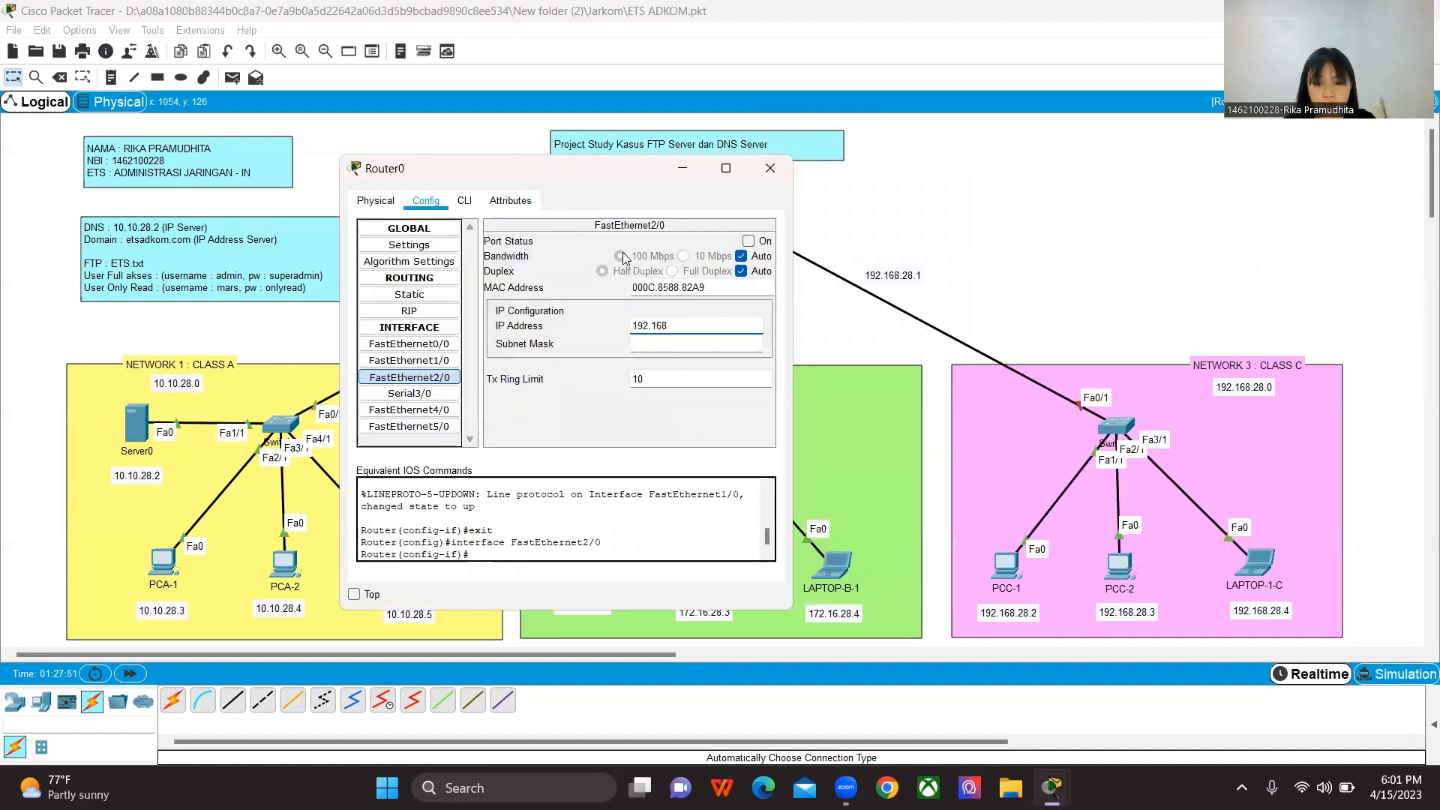
text(.28.)
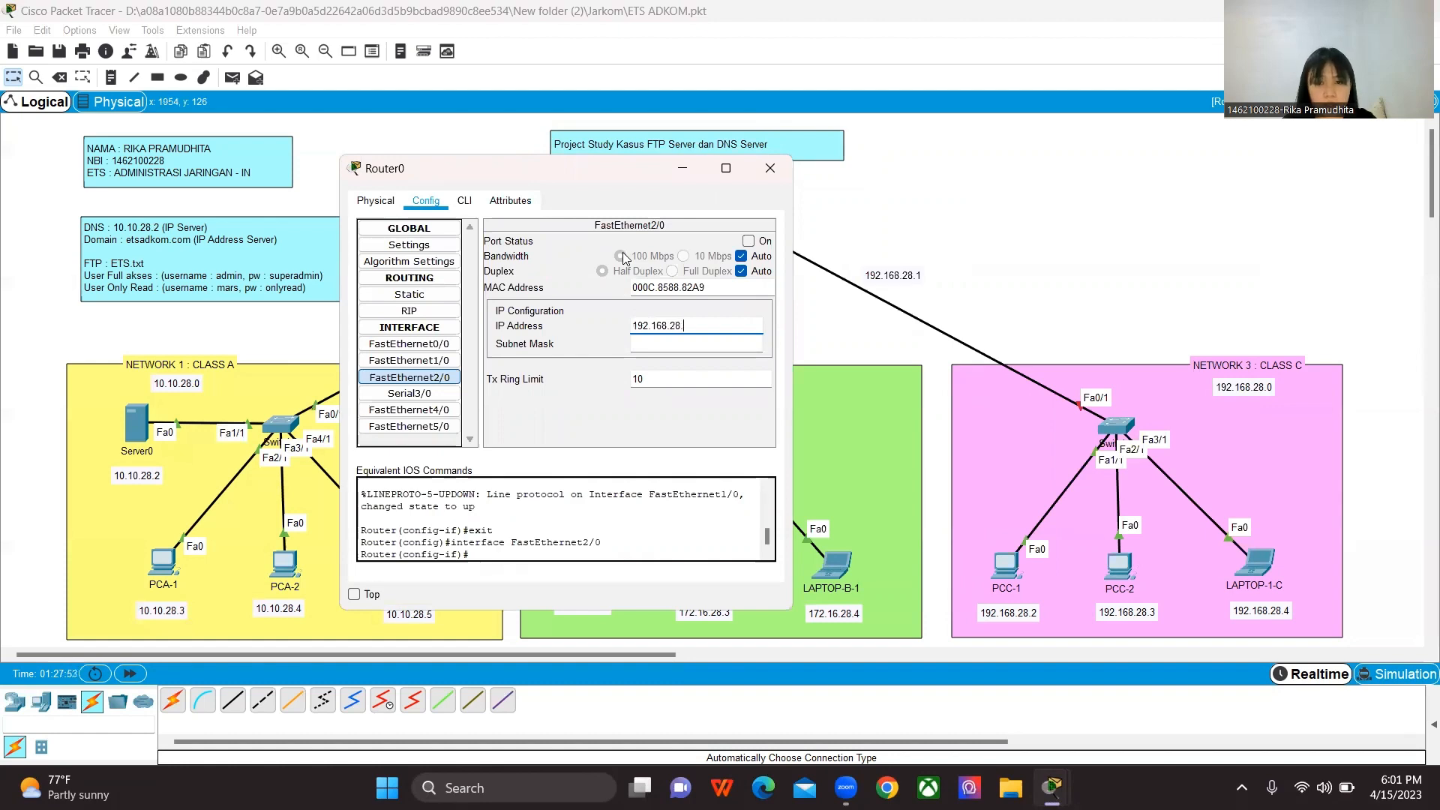
text(1)
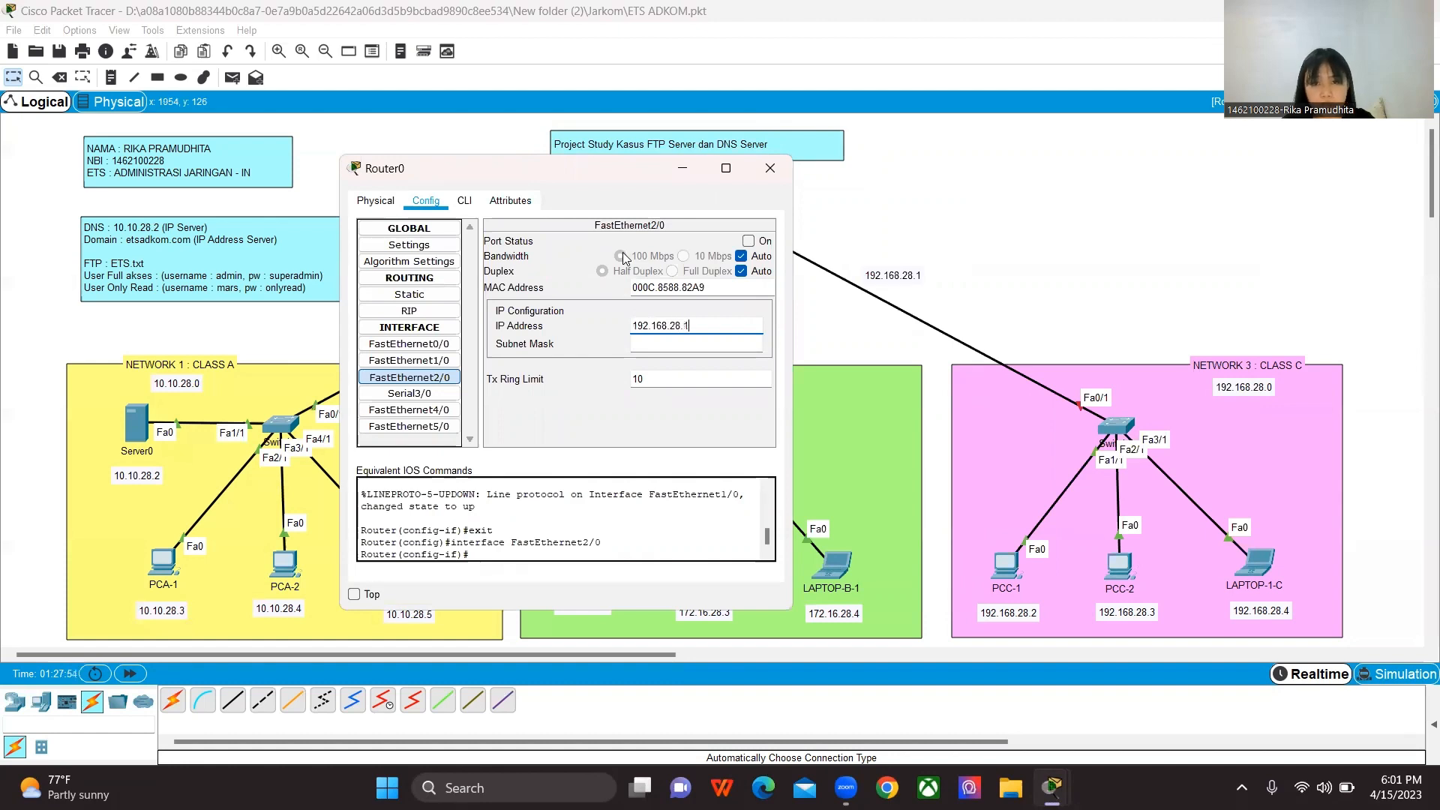
key(Tab)
click(748, 241)
drag(638, 189, 1006, 177)
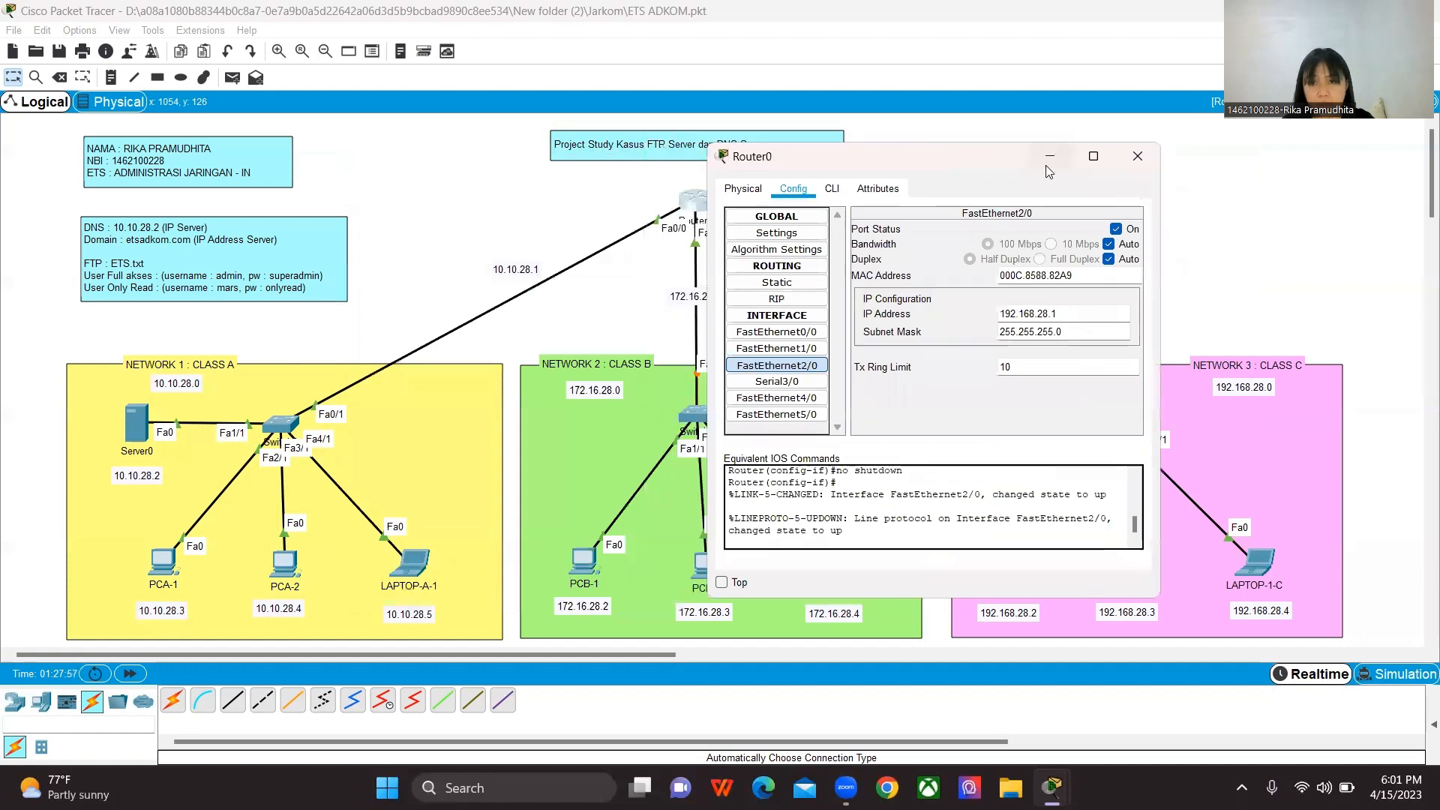
click(1136, 156)
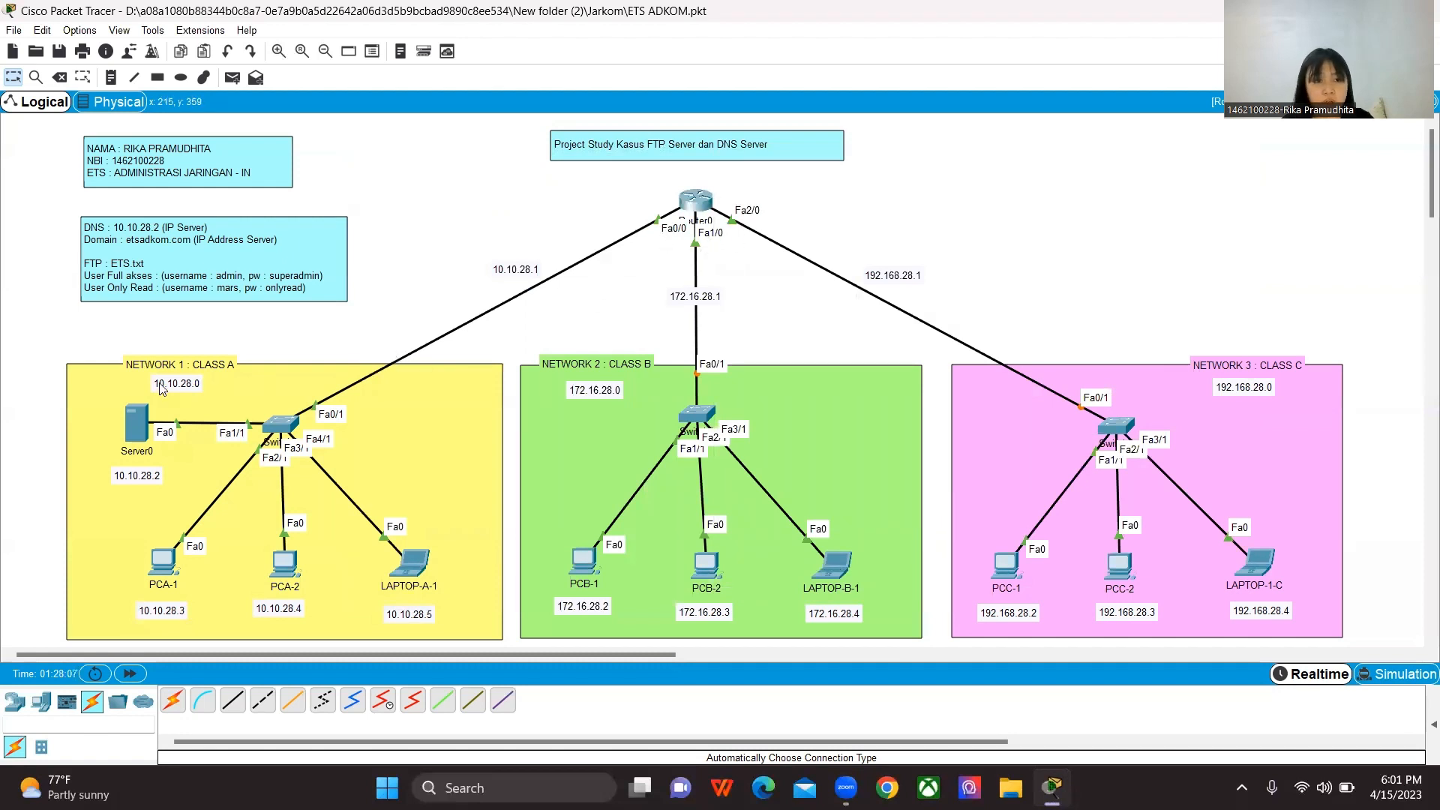
Step: Add a DNS A record on Server0 for etsadkom.com with address 10.10.28.2, and turn the DNS service on
click(135, 434)
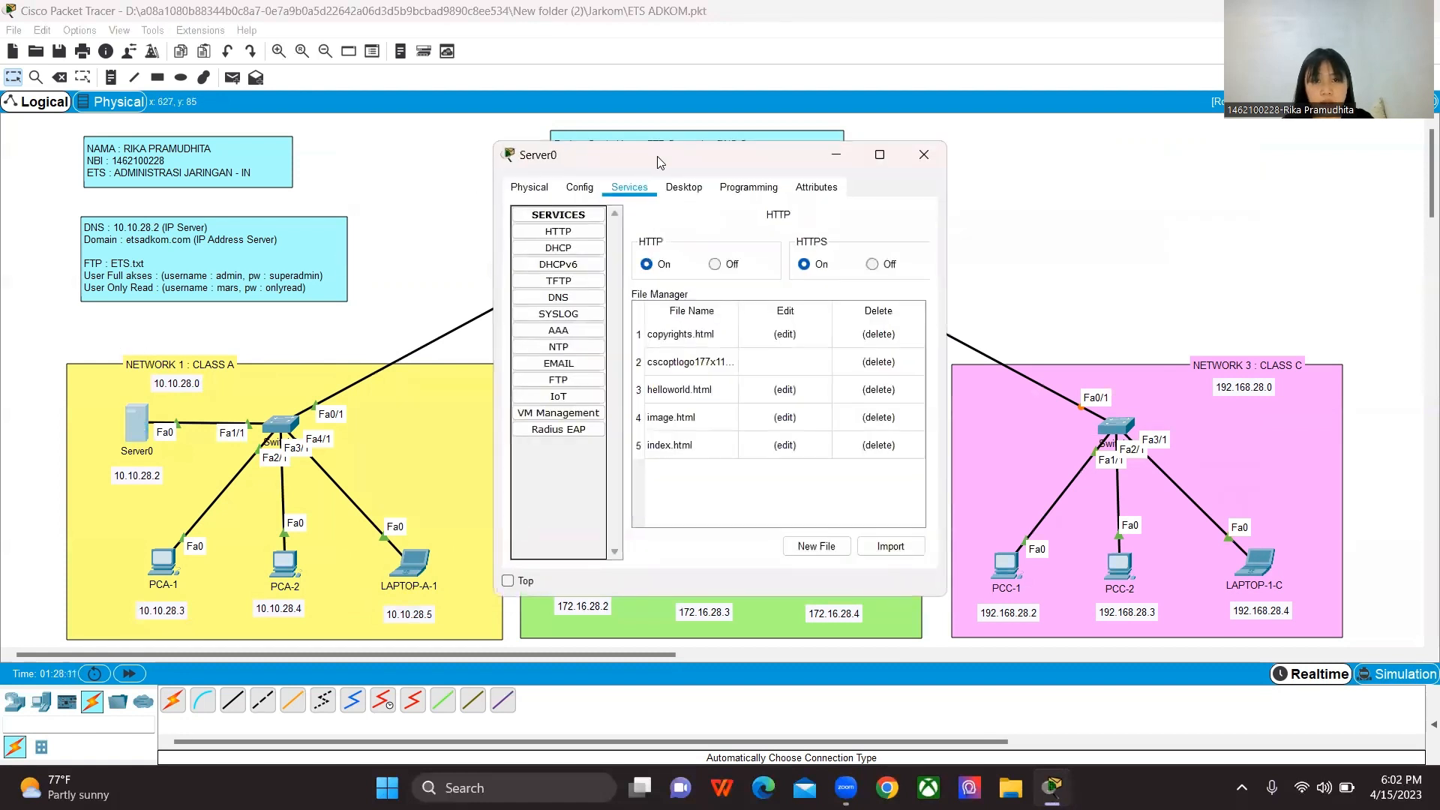
drag(660, 162, 698, 124)
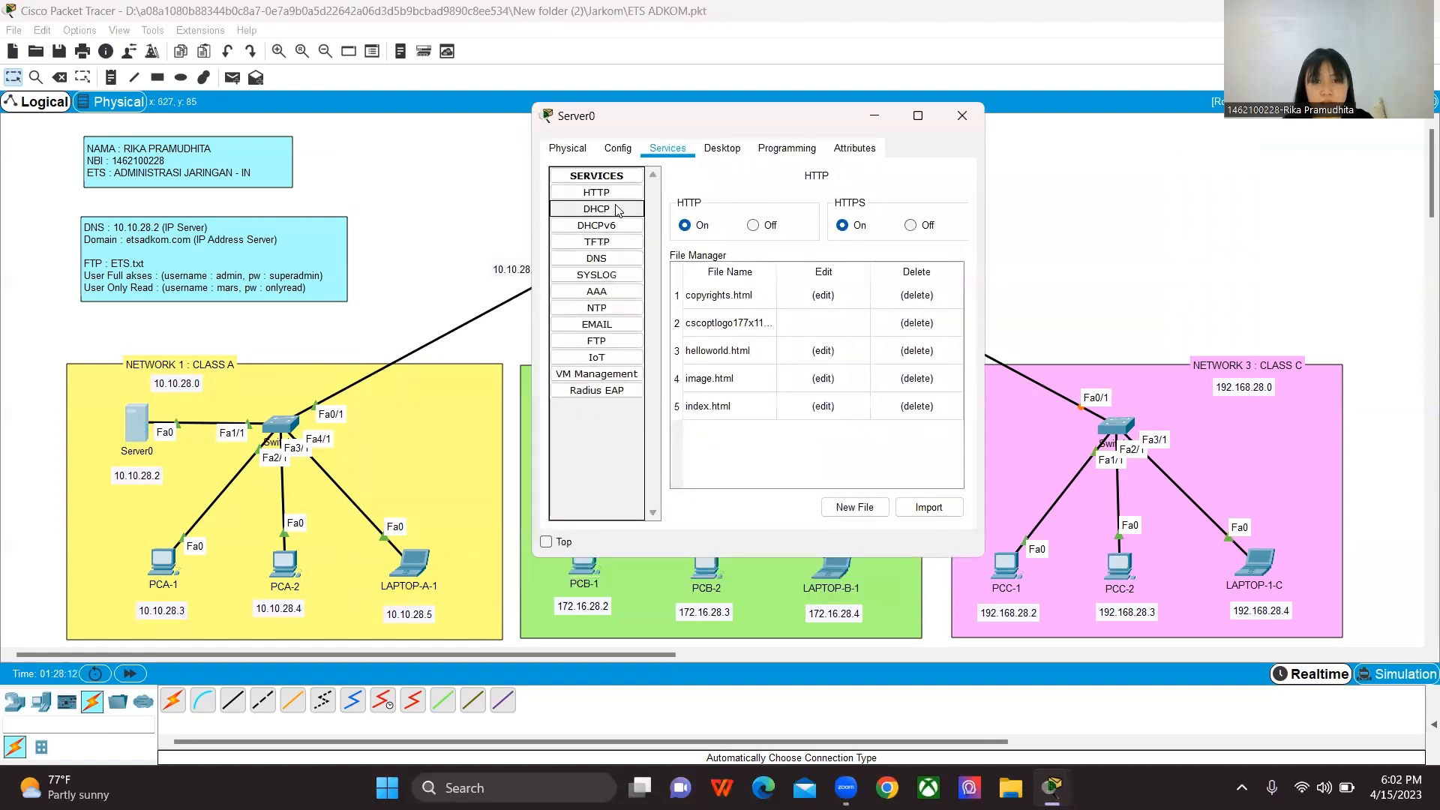
click(607, 261)
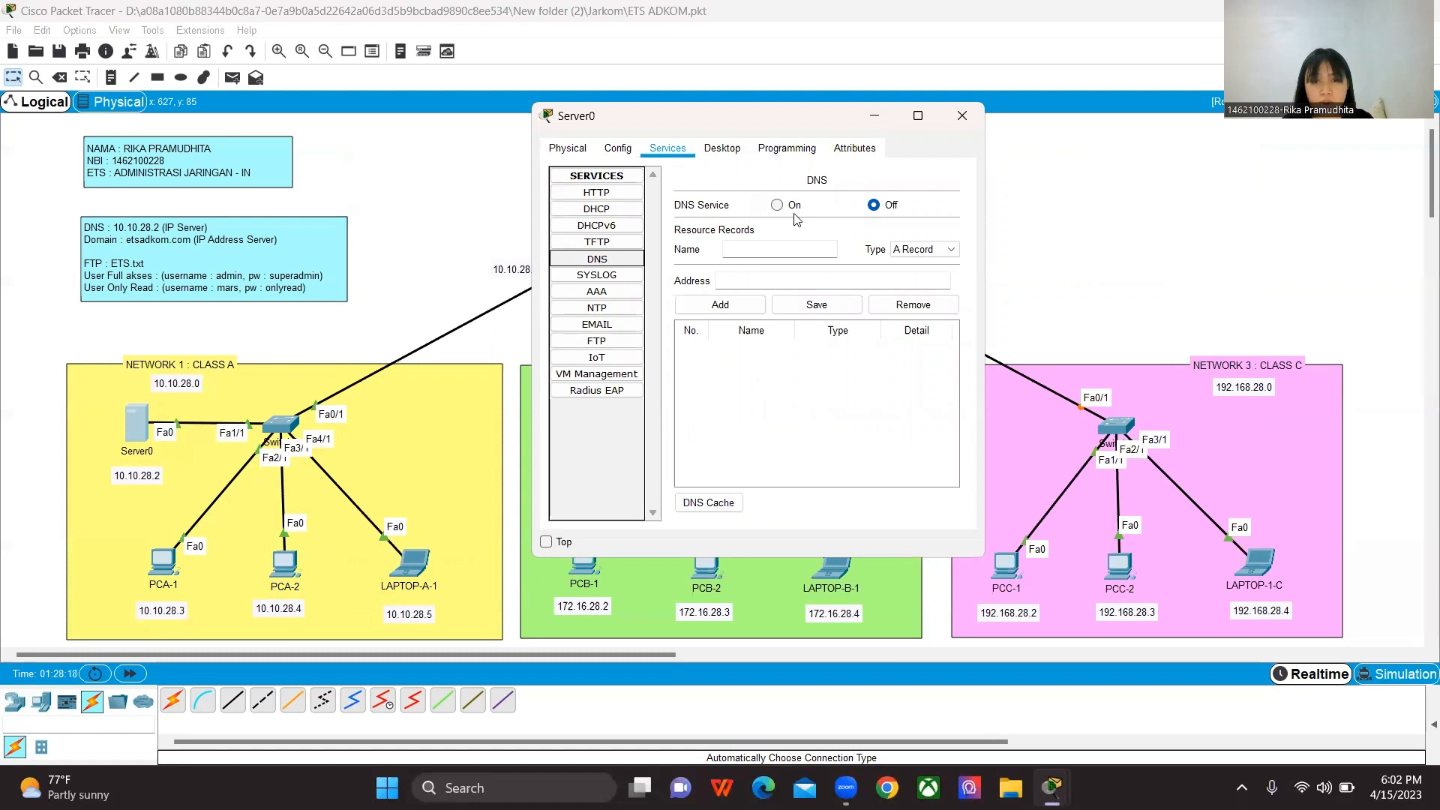
click(748, 247)
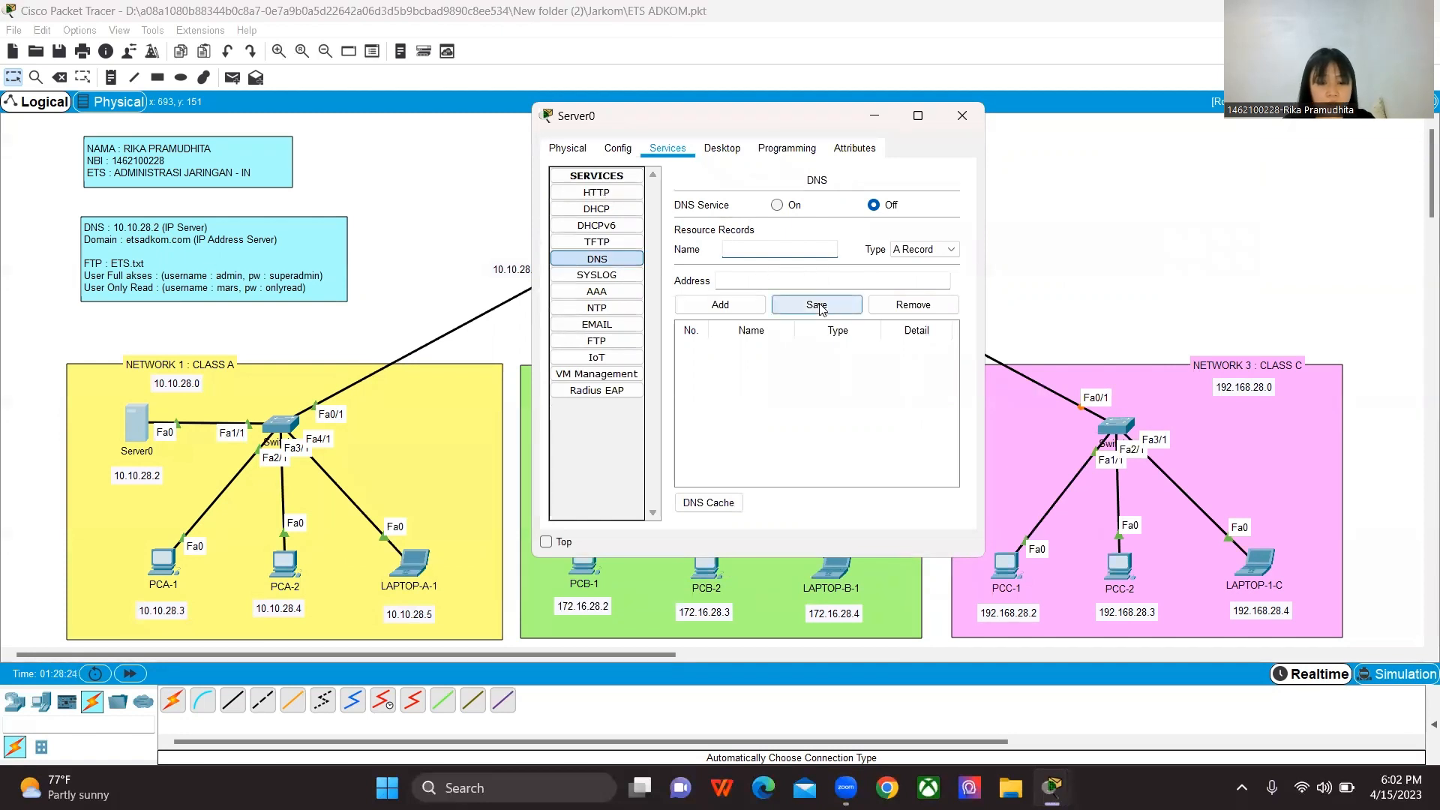
text(etsadk)
text(om)
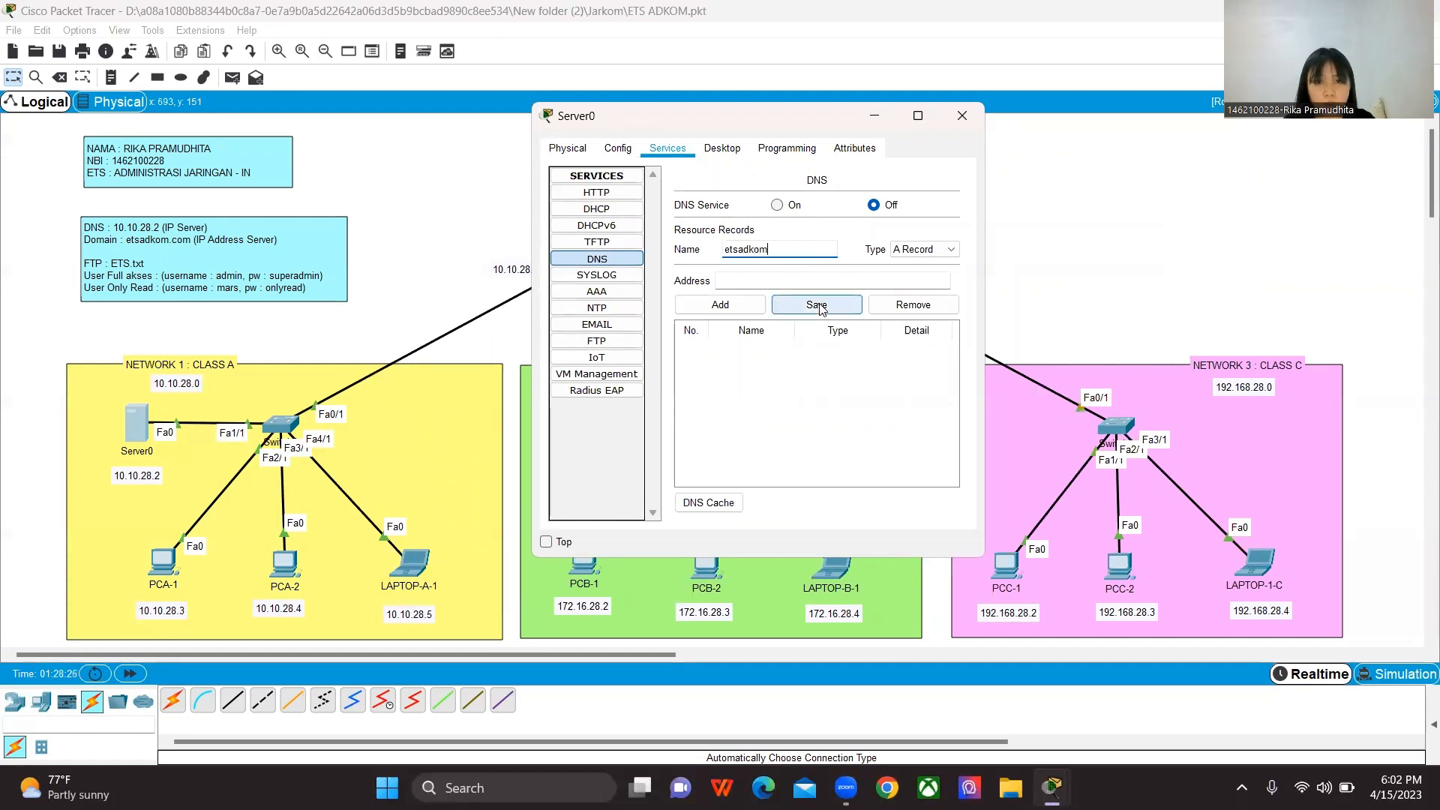
text(.com)
click(745, 281)
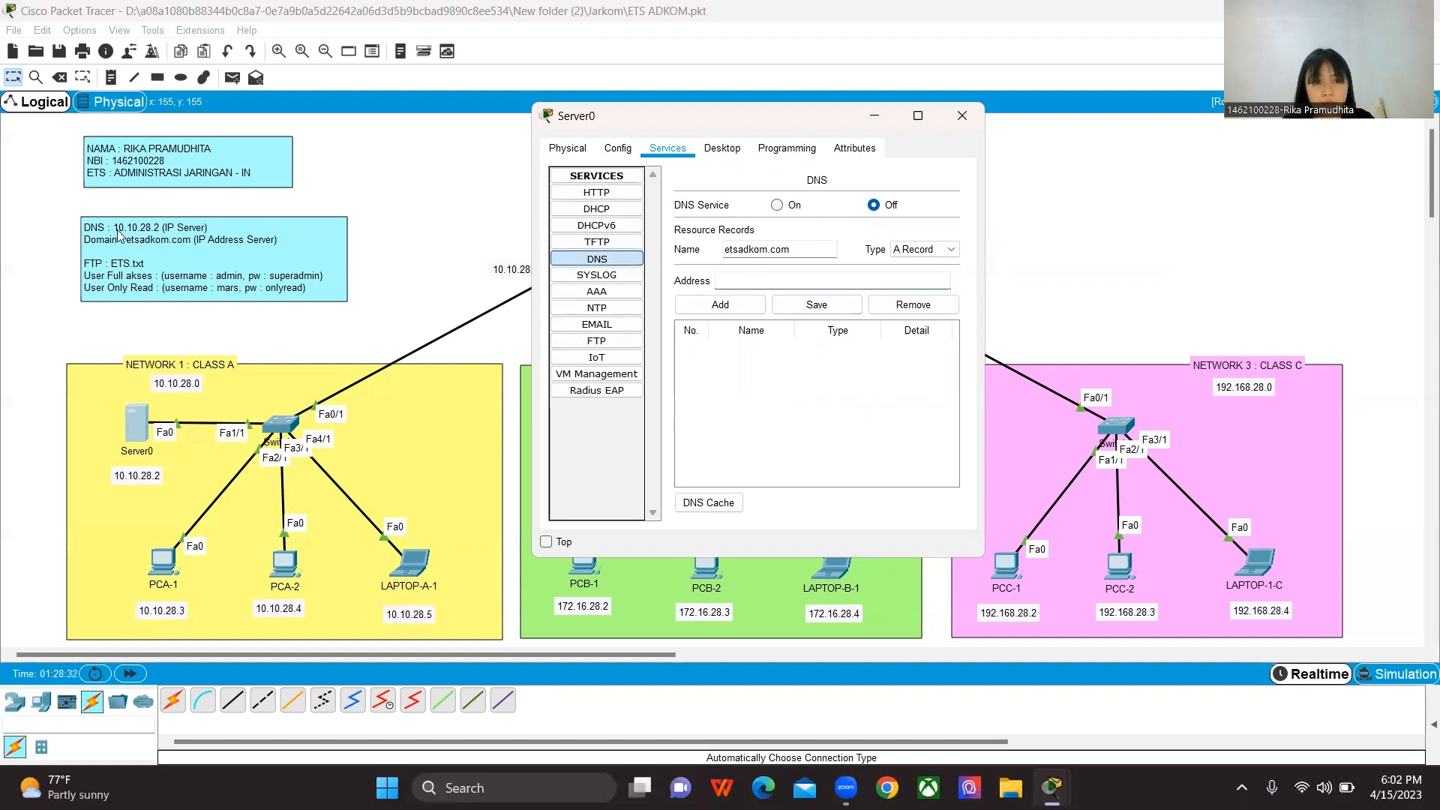
text(10.)
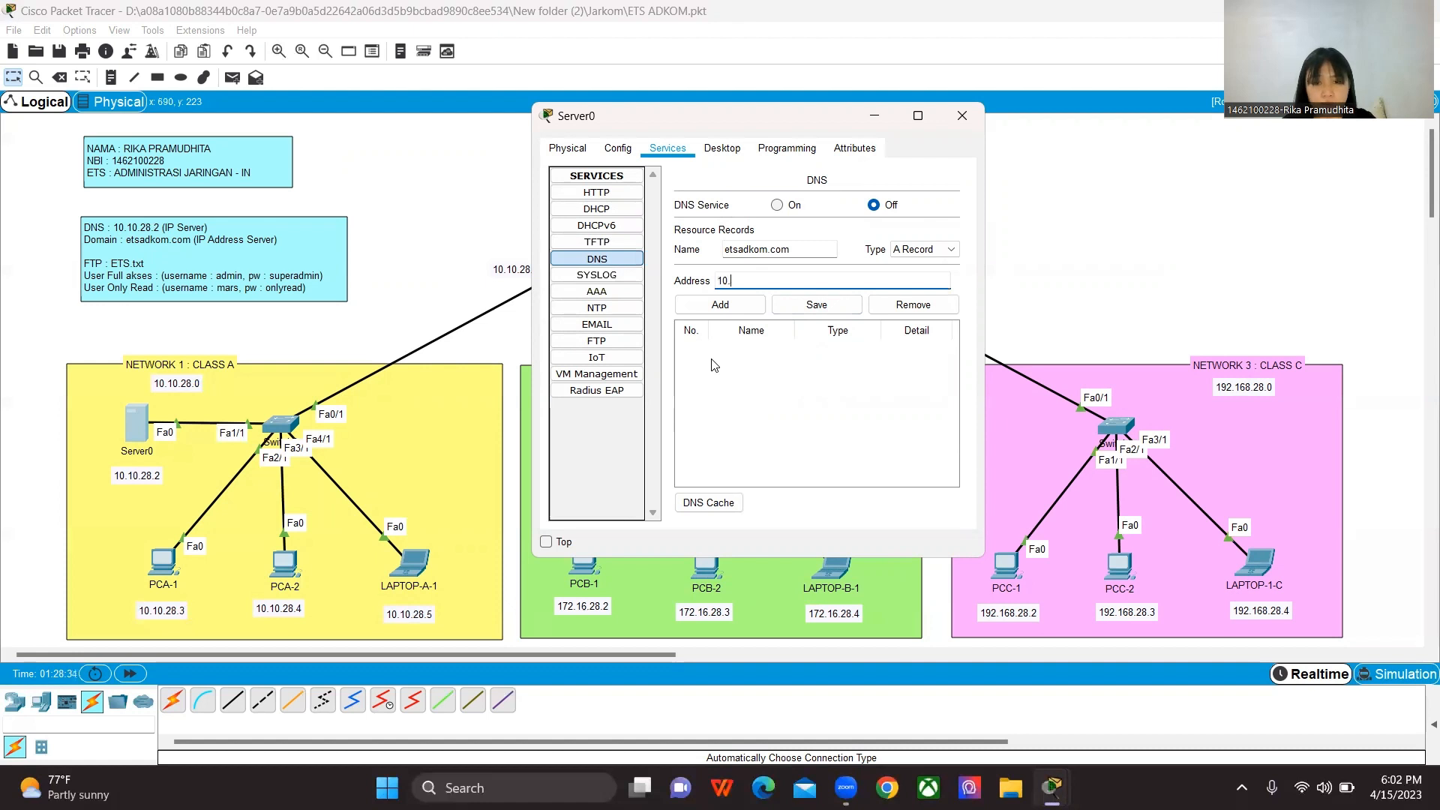
text(10.28.2)
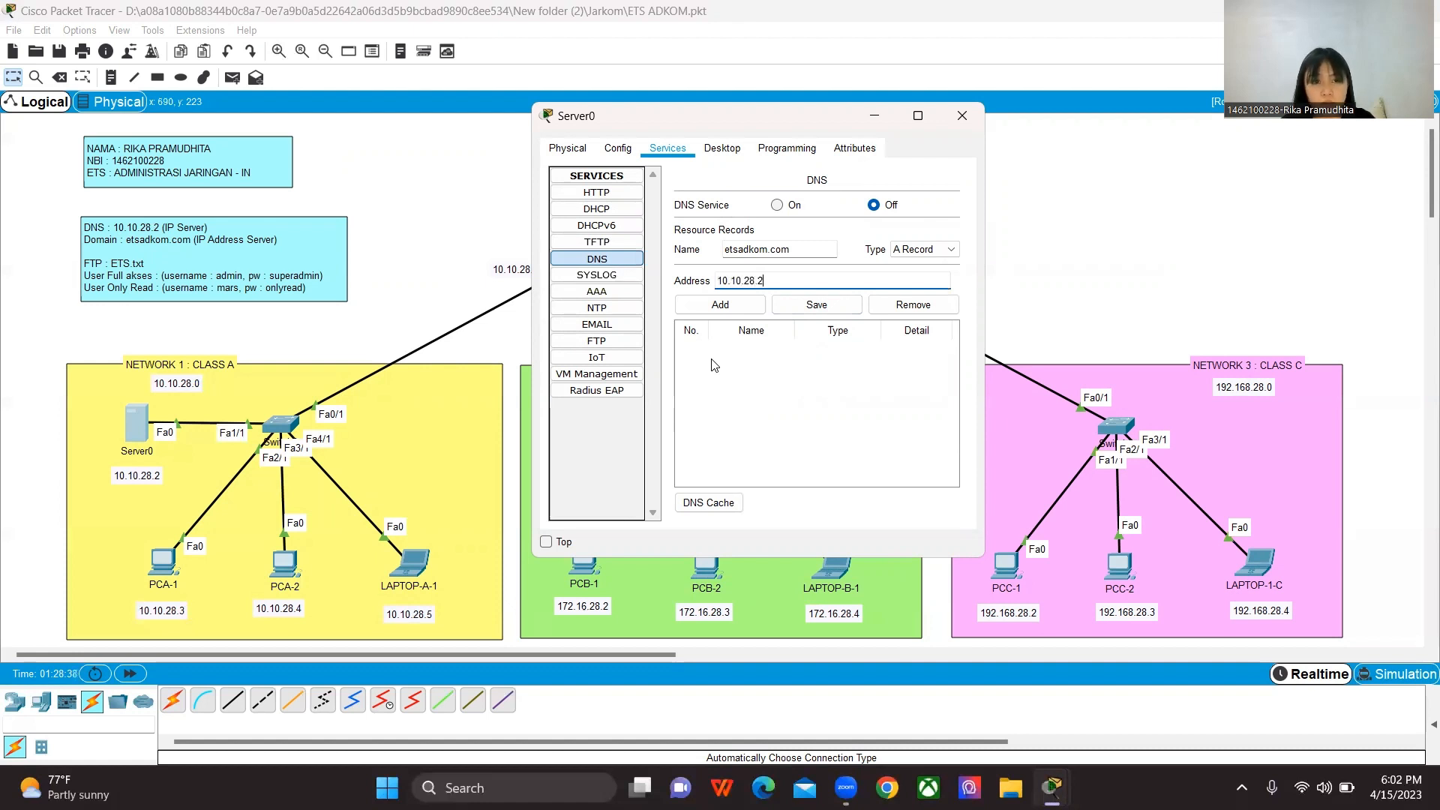
drag(763, 281, 717, 281)
key(ctrl+c)
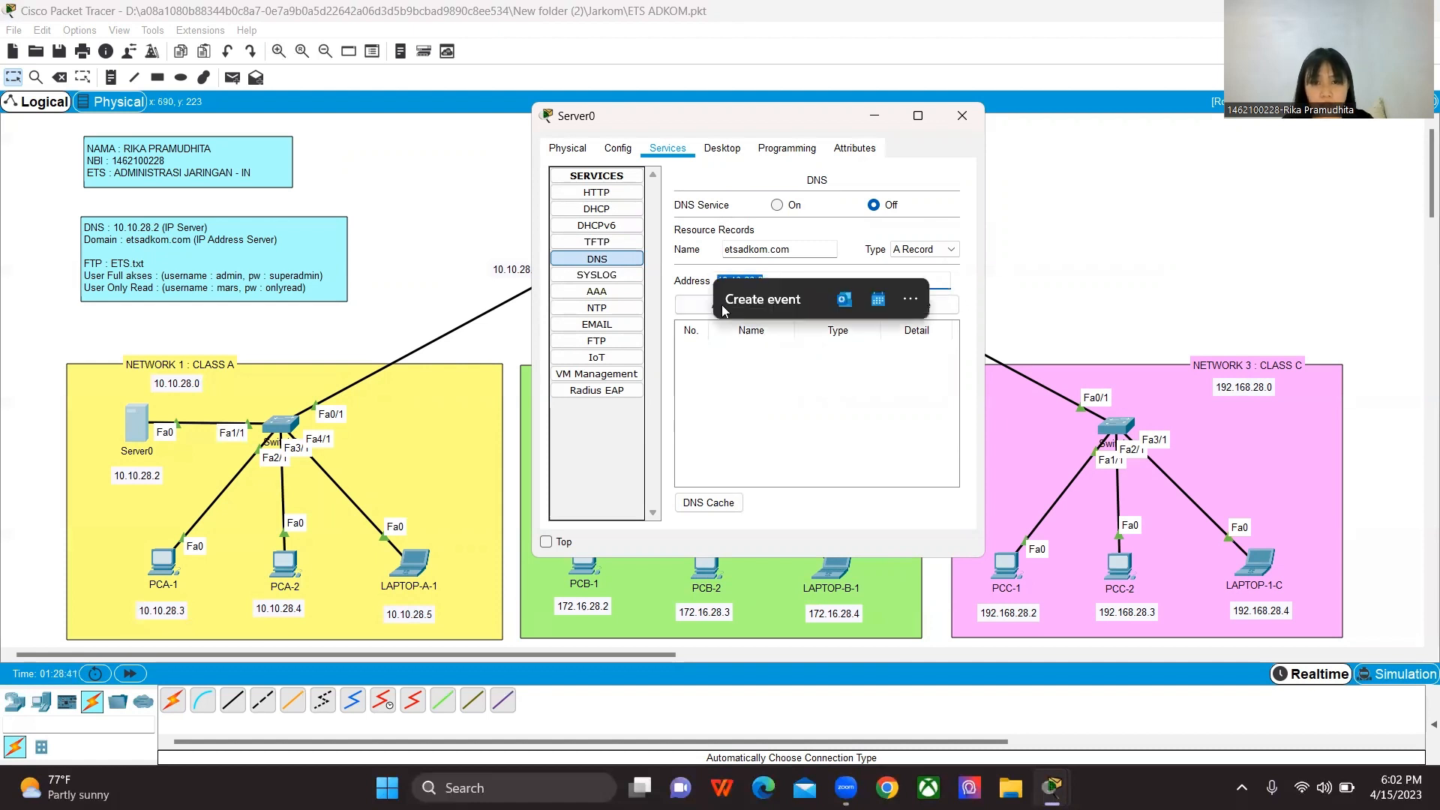
click(720, 305)
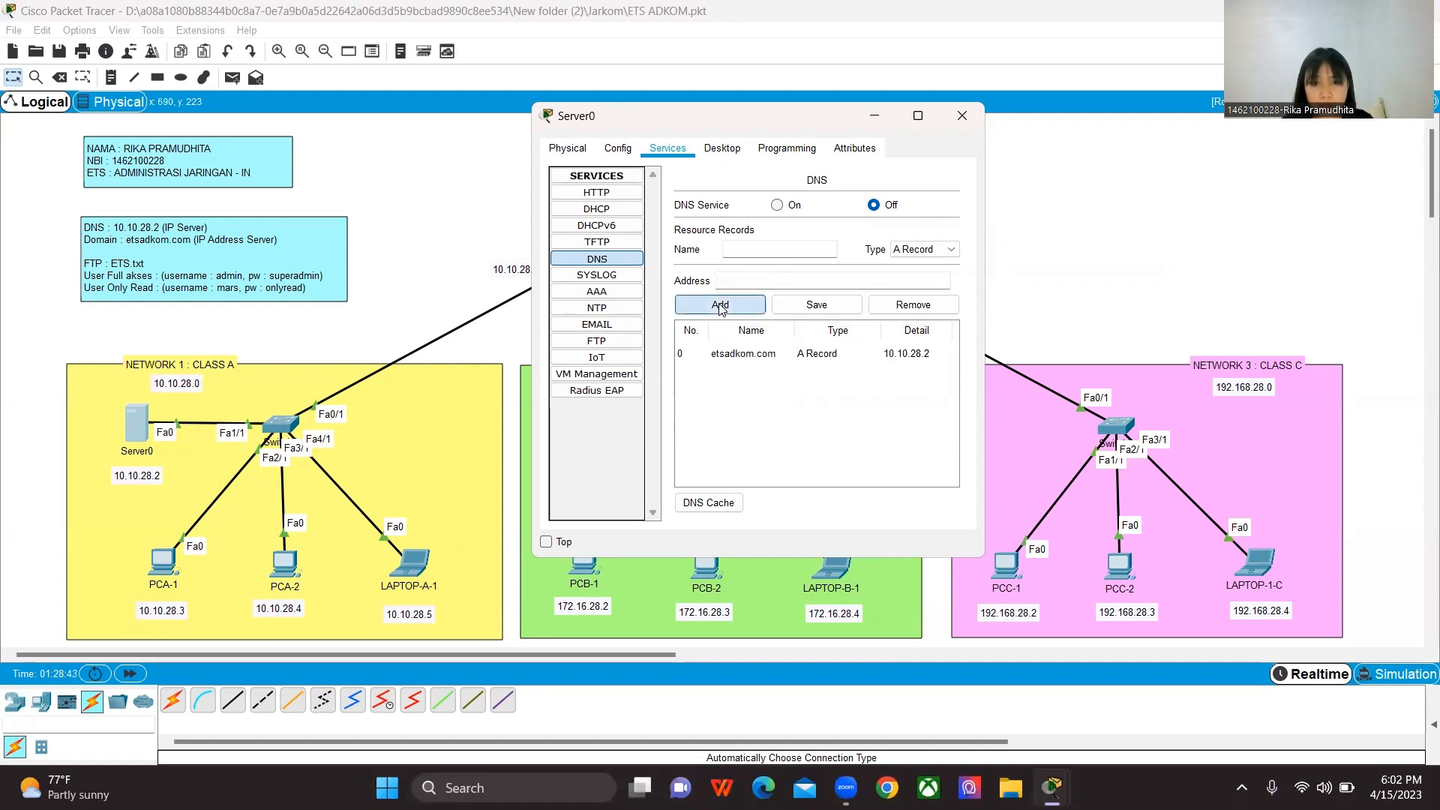
click(778, 206)
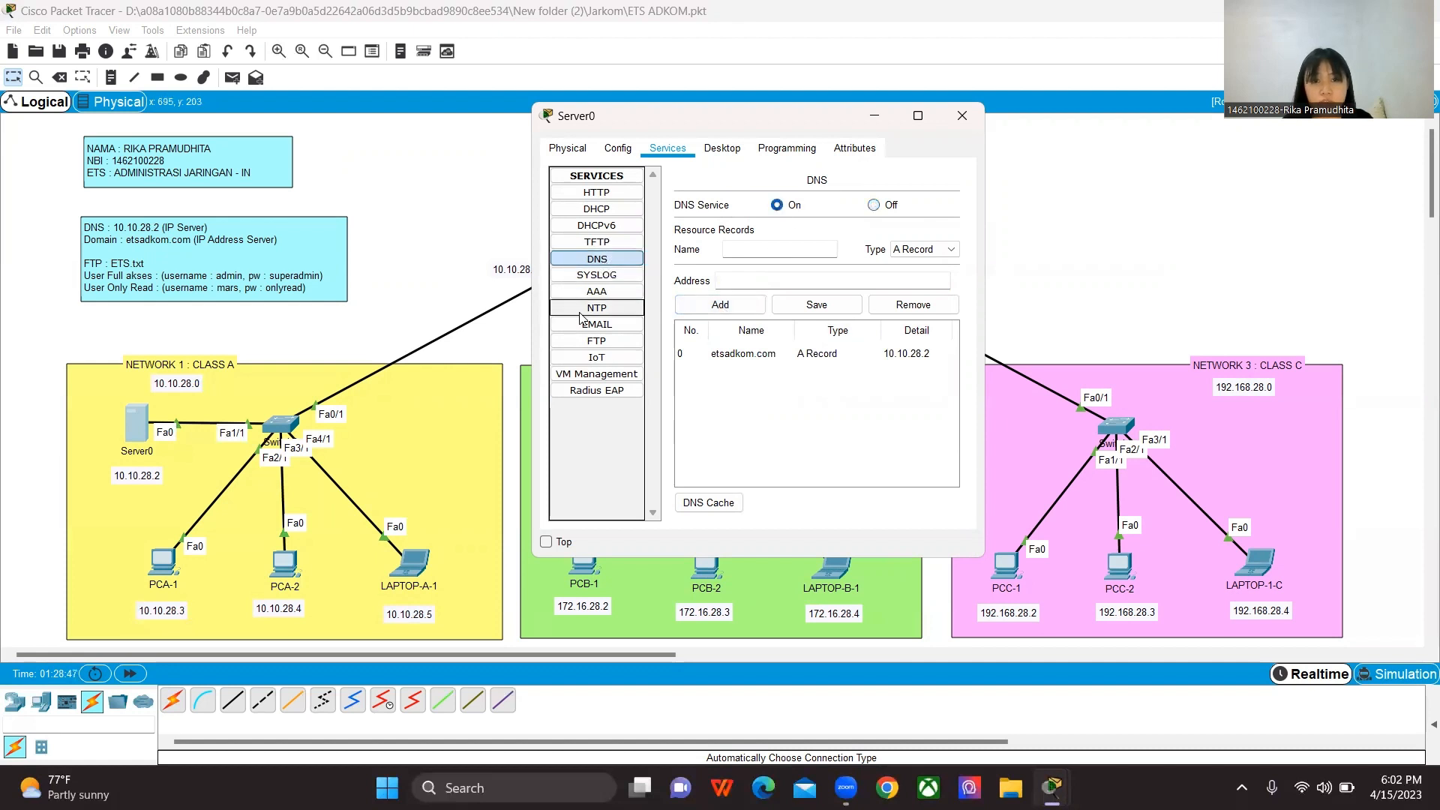
Step: Remove the default cisco user account from Server0's FTP service
click(598, 342)
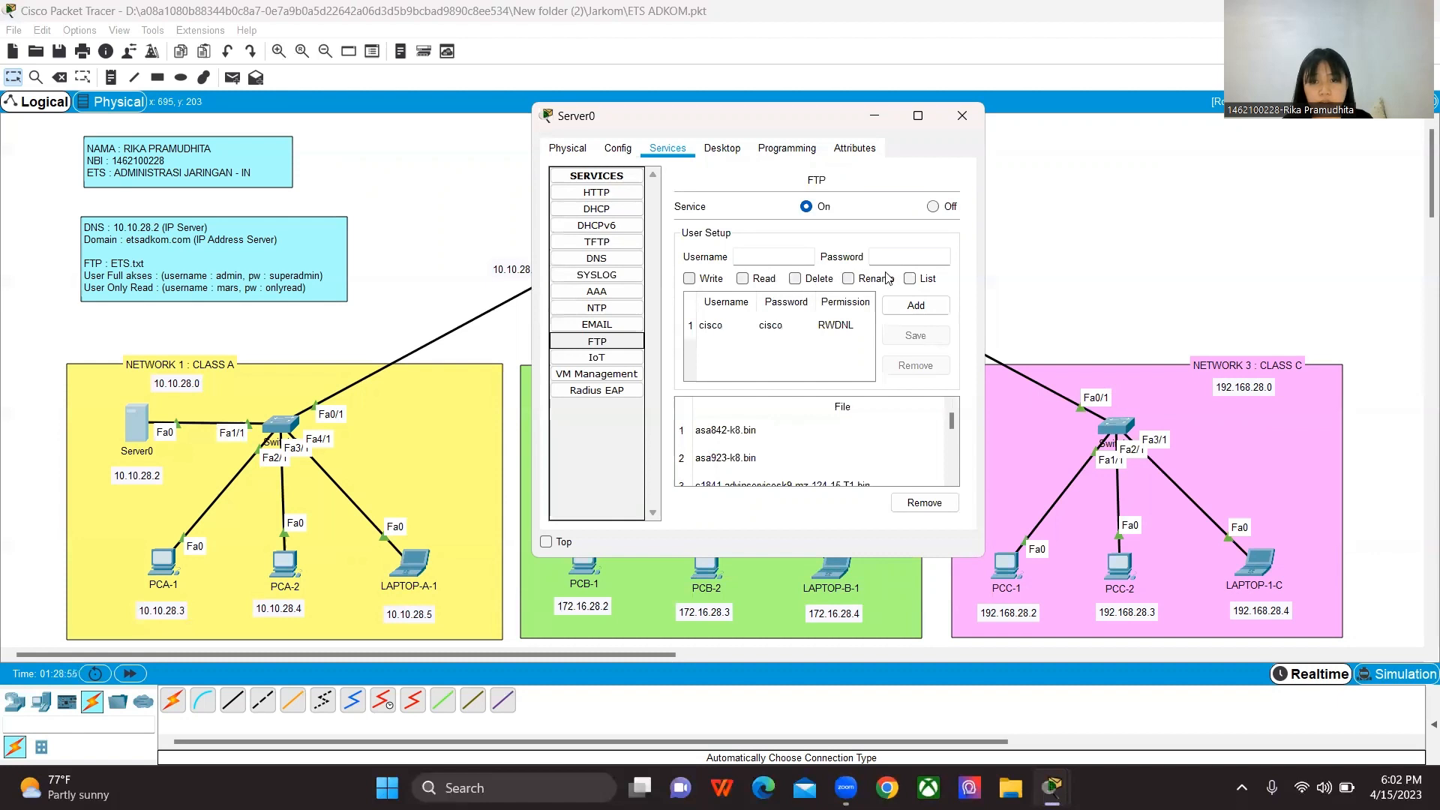
click(703, 325)
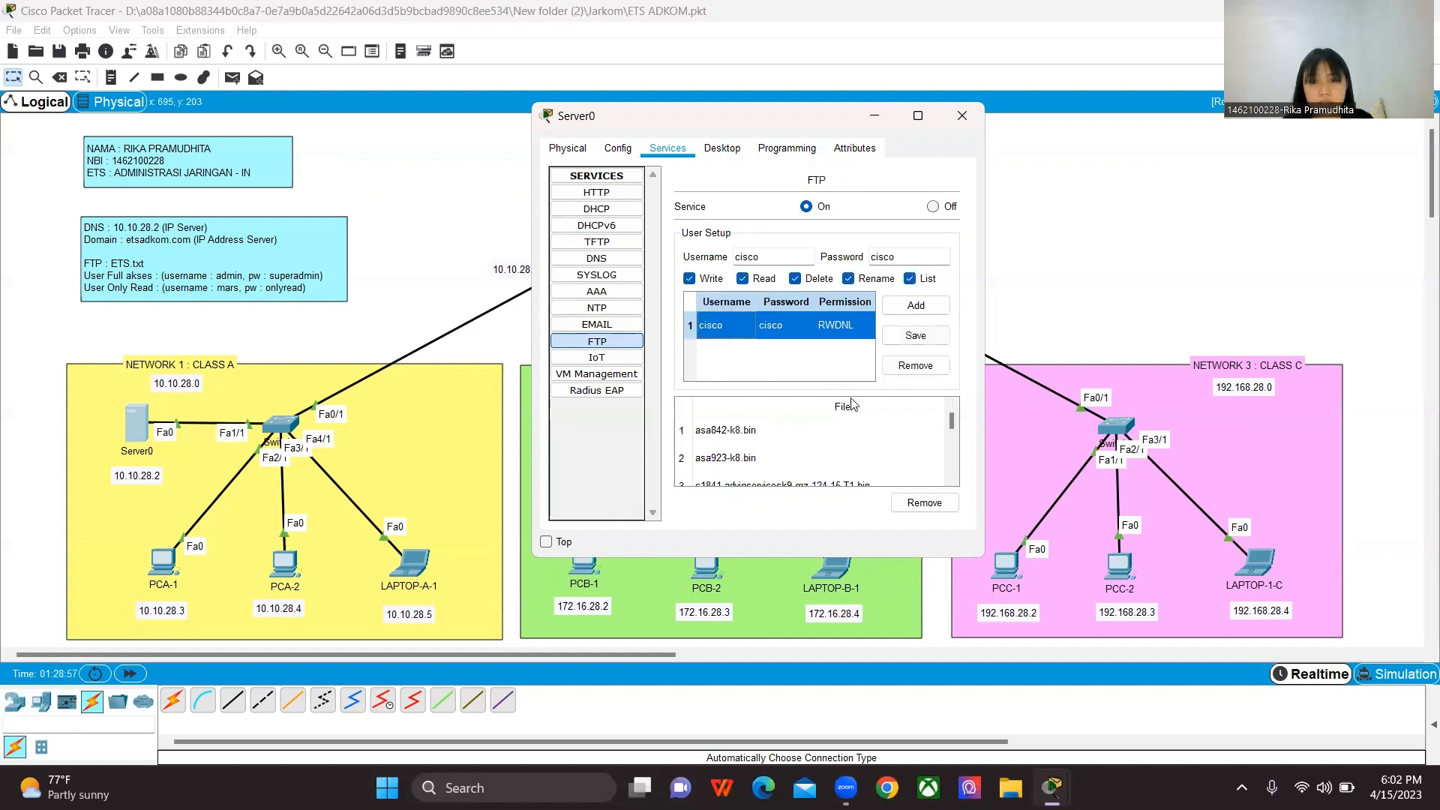
click(916, 366)
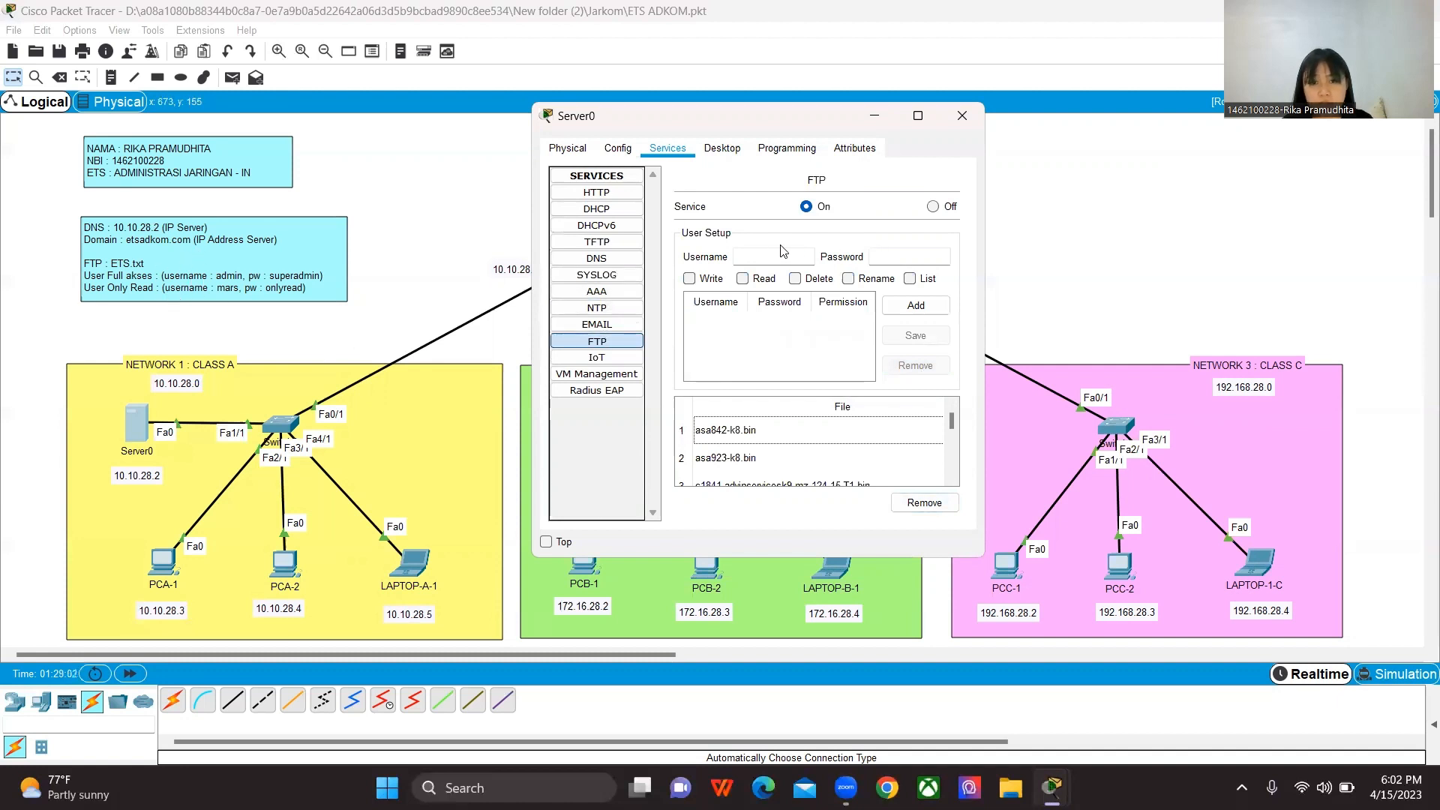
Step: Add an FTP user named admin on Server0 with its account password and Write, Read, Delete, Rename and List permissions
click(752, 255)
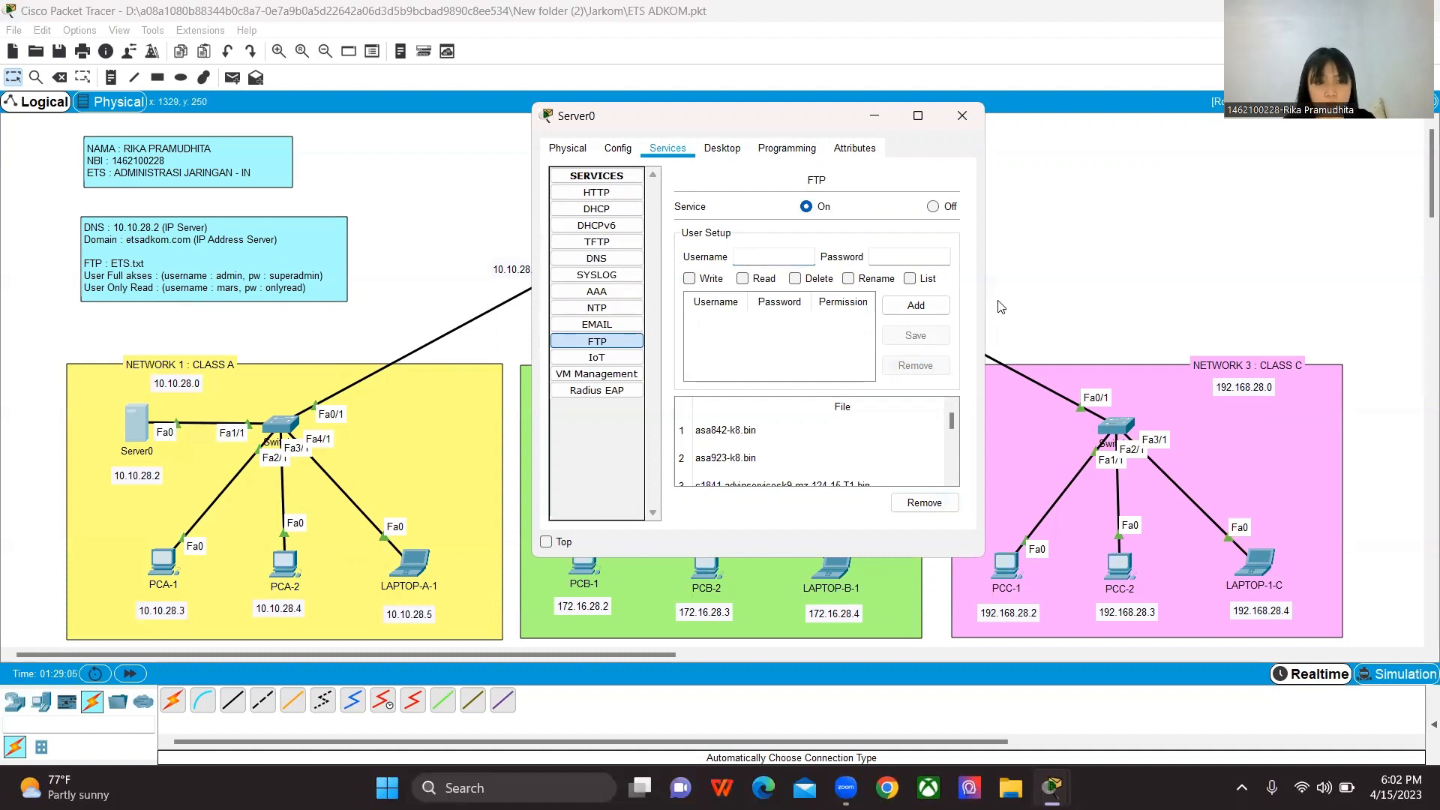
text(admin)
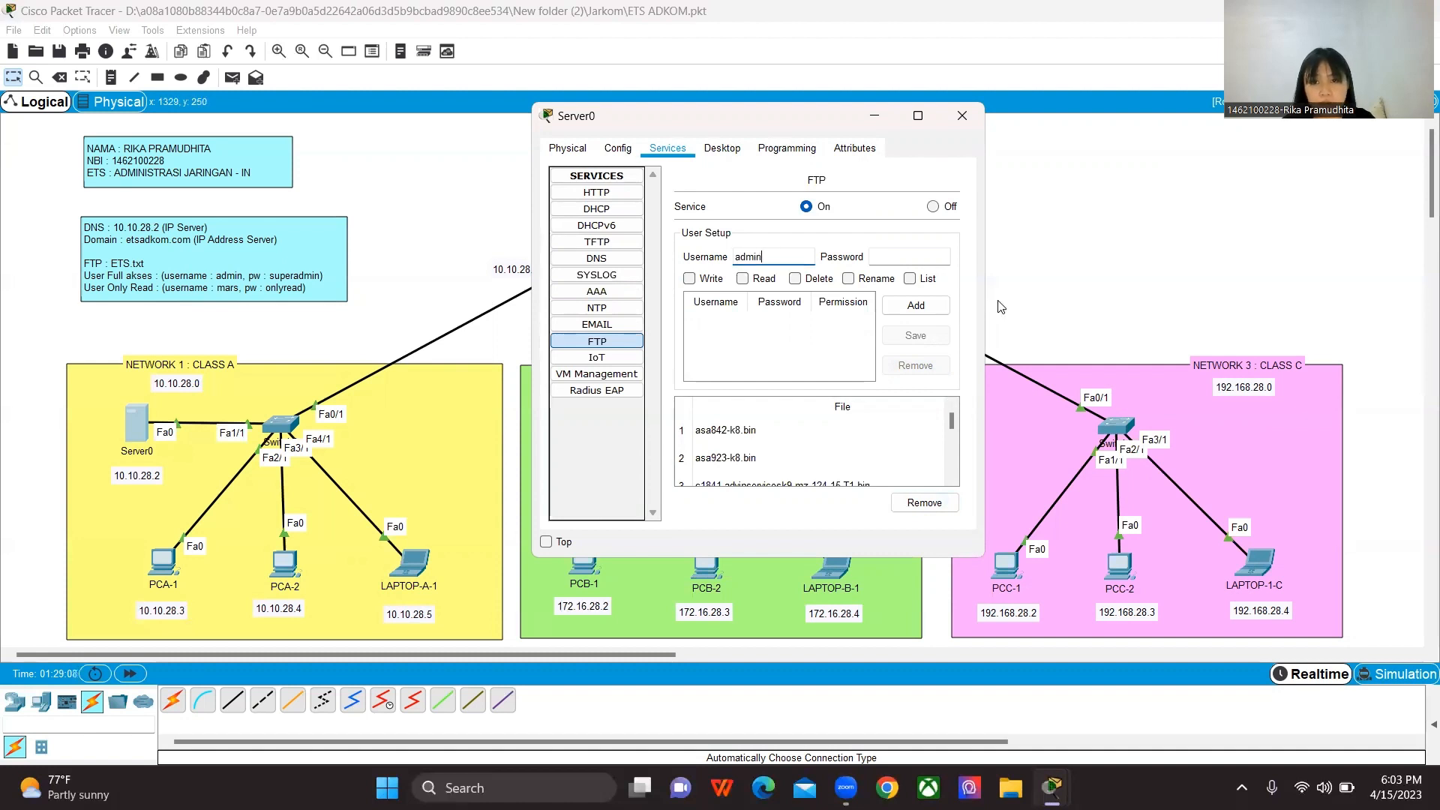
click(895, 258)
text(su)
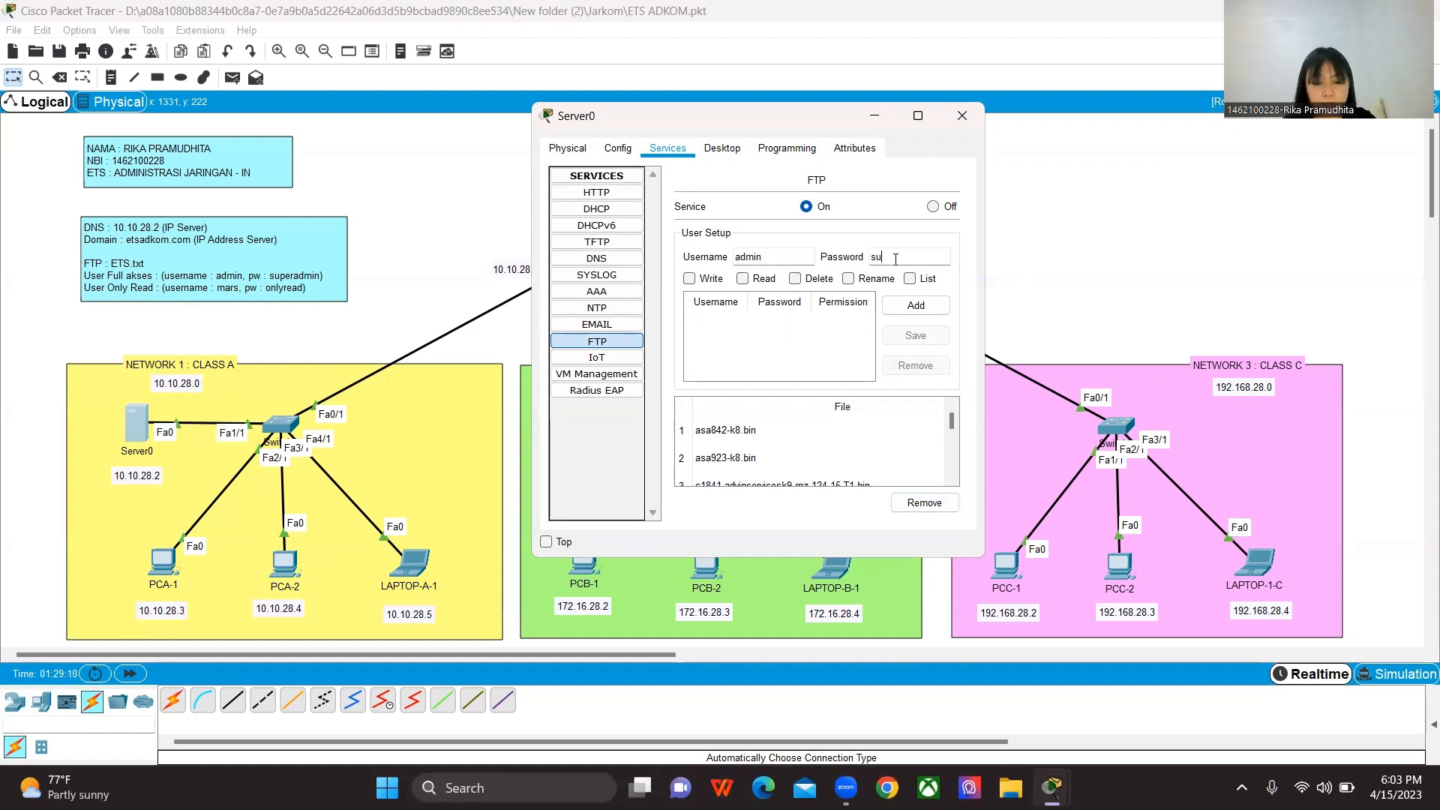
text(peradmin)
click(690, 279)
click(743, 279)
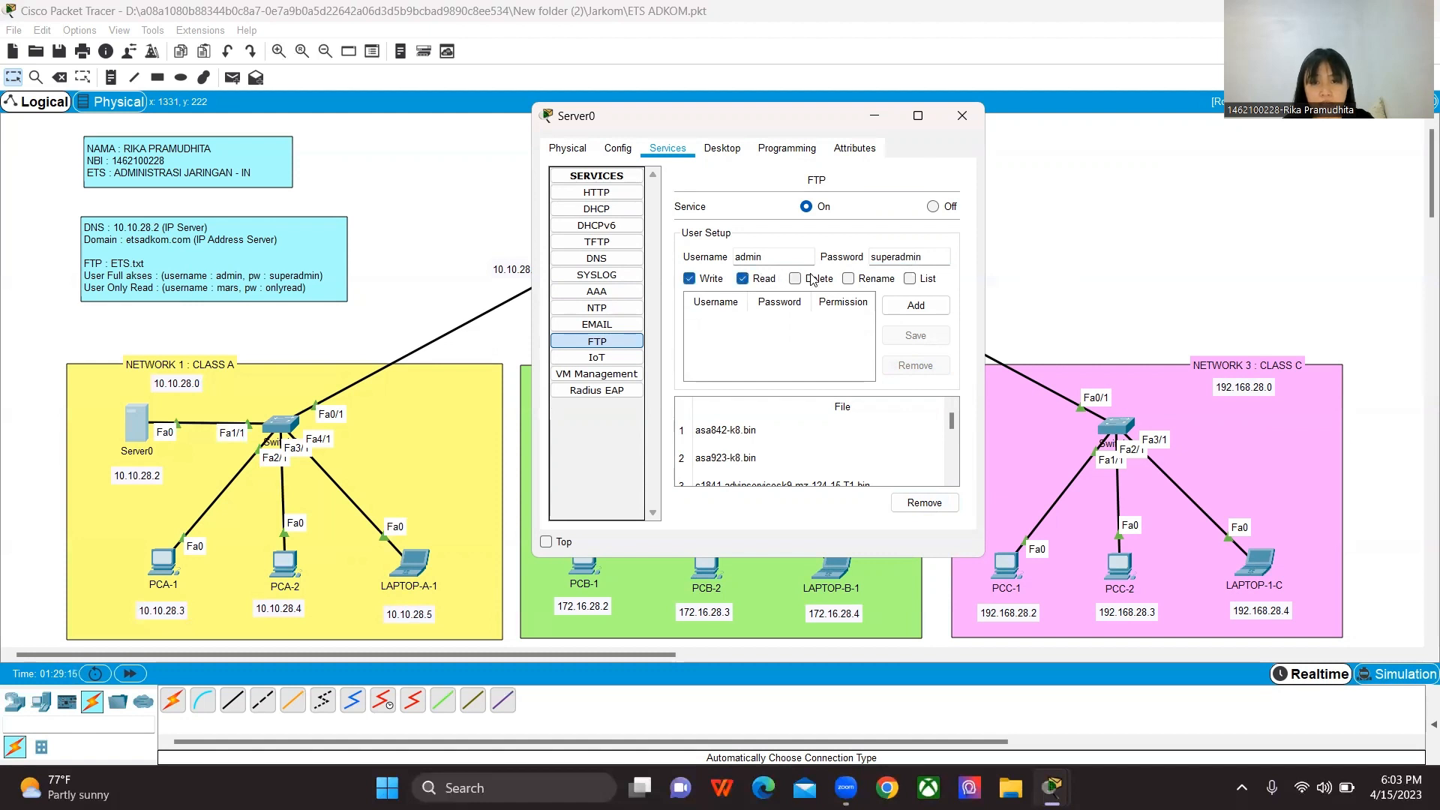
click(795, 279)
click(849, 279)
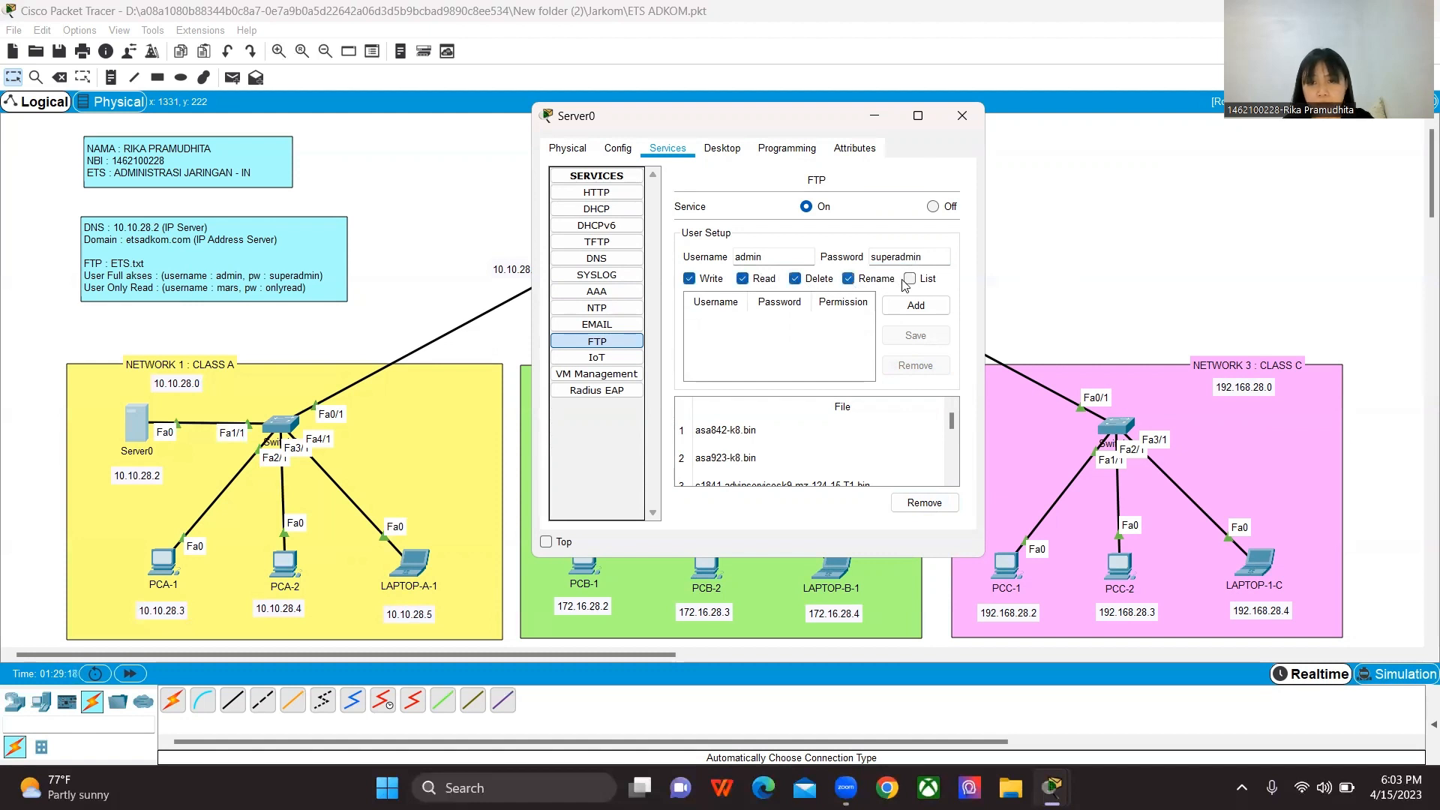
click(909, 280)
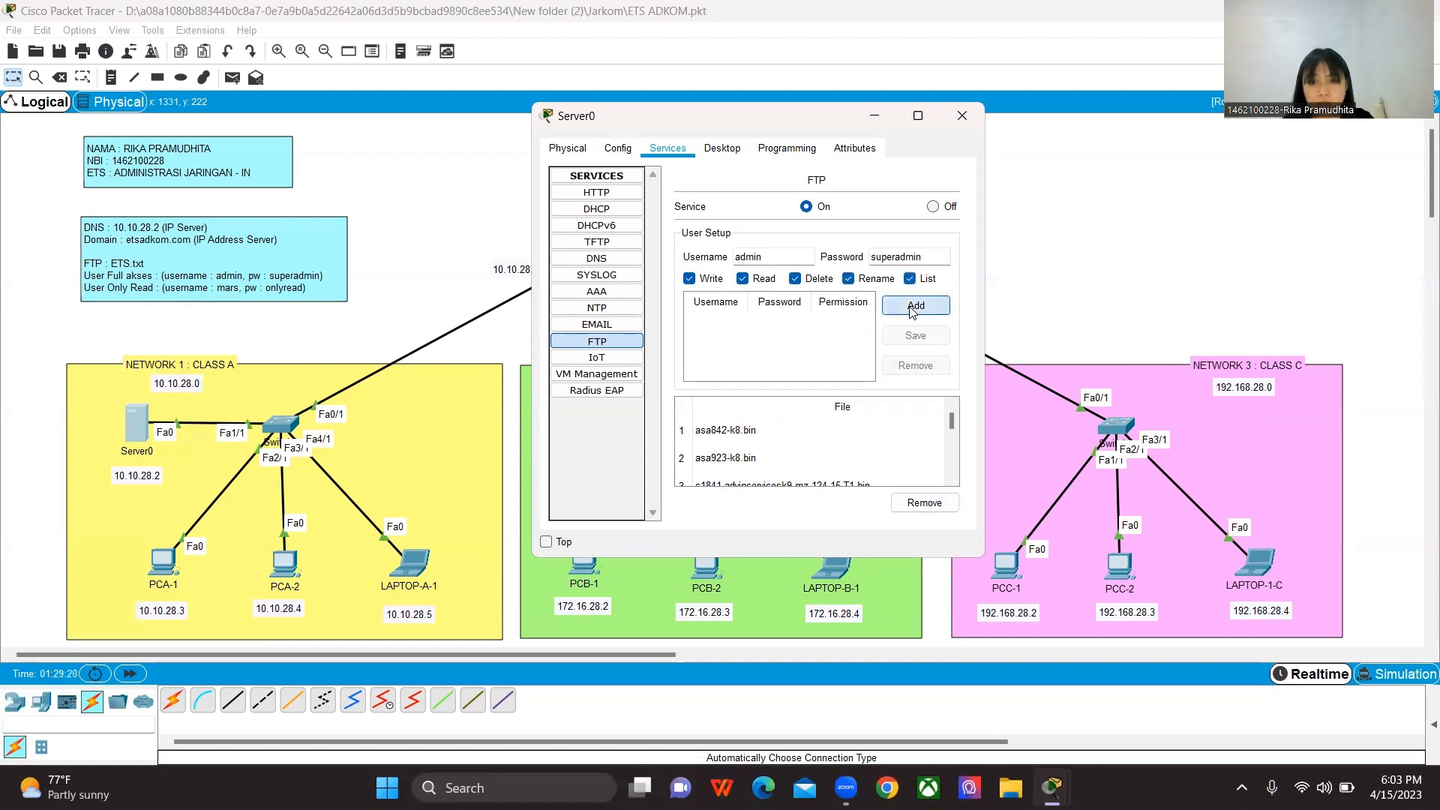
click(914, 306)
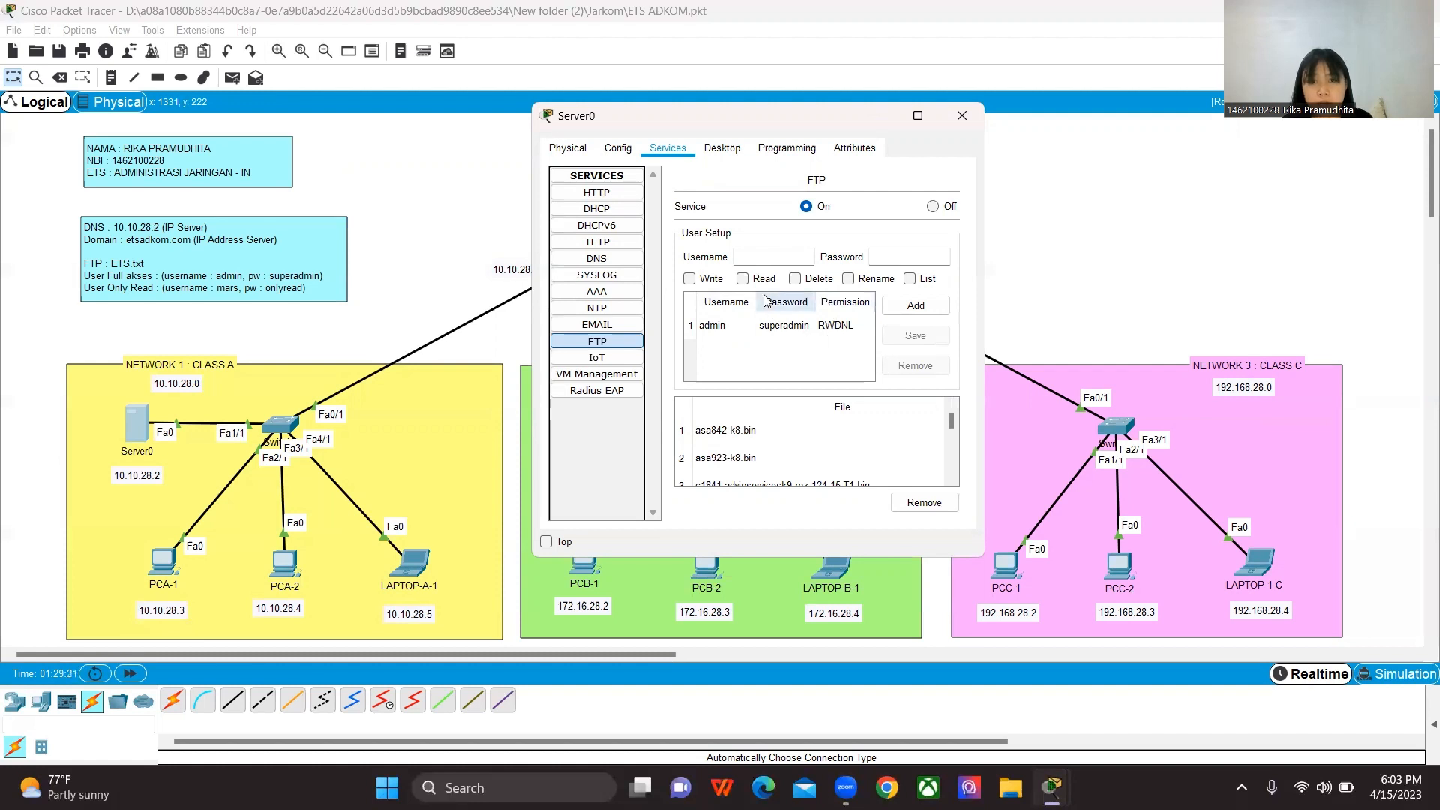
Step: Add an FTP user named mars on Server0 with its account password and Read permission only
click(757, 255)
text(mars)
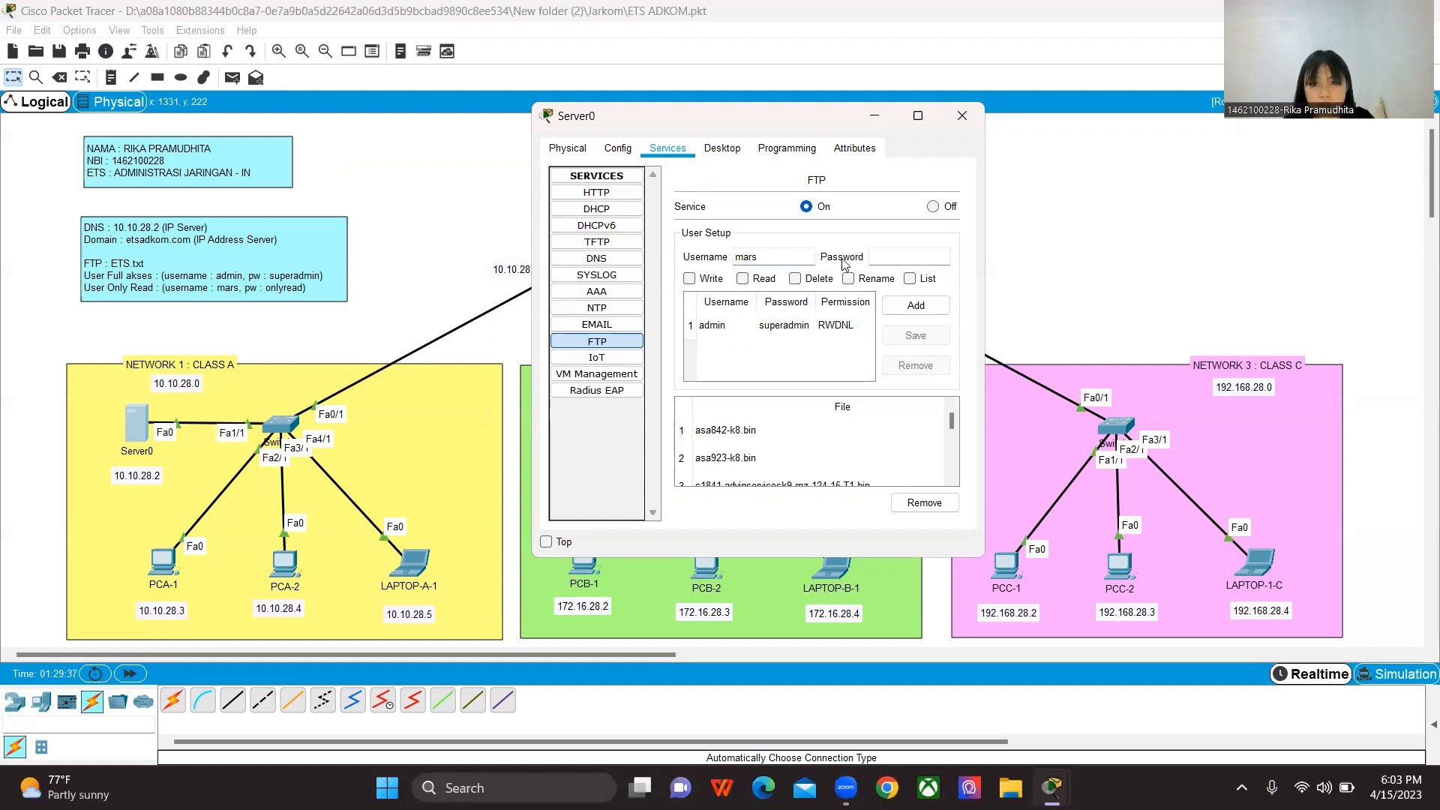
click(883, 257)
text(on)
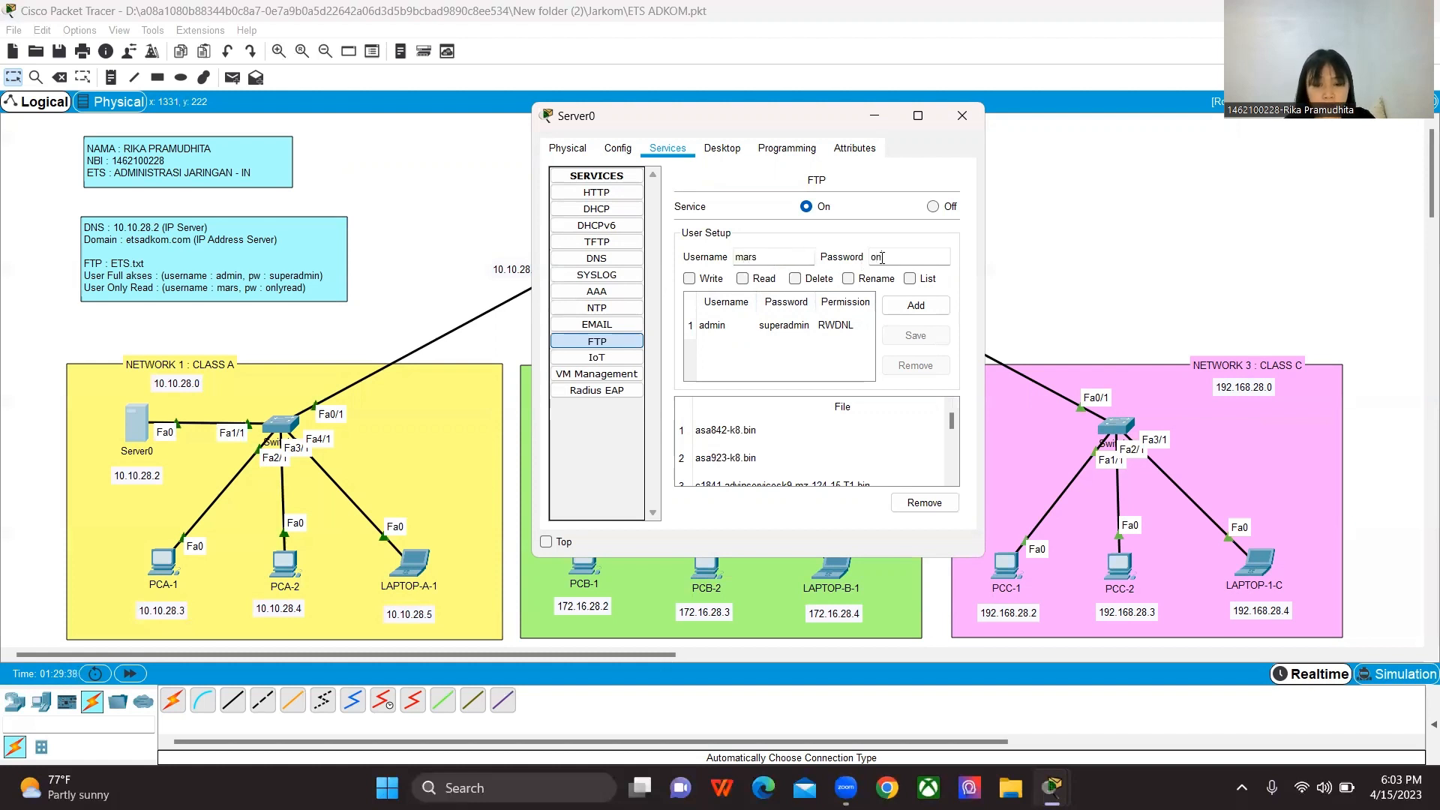
text(lyread)
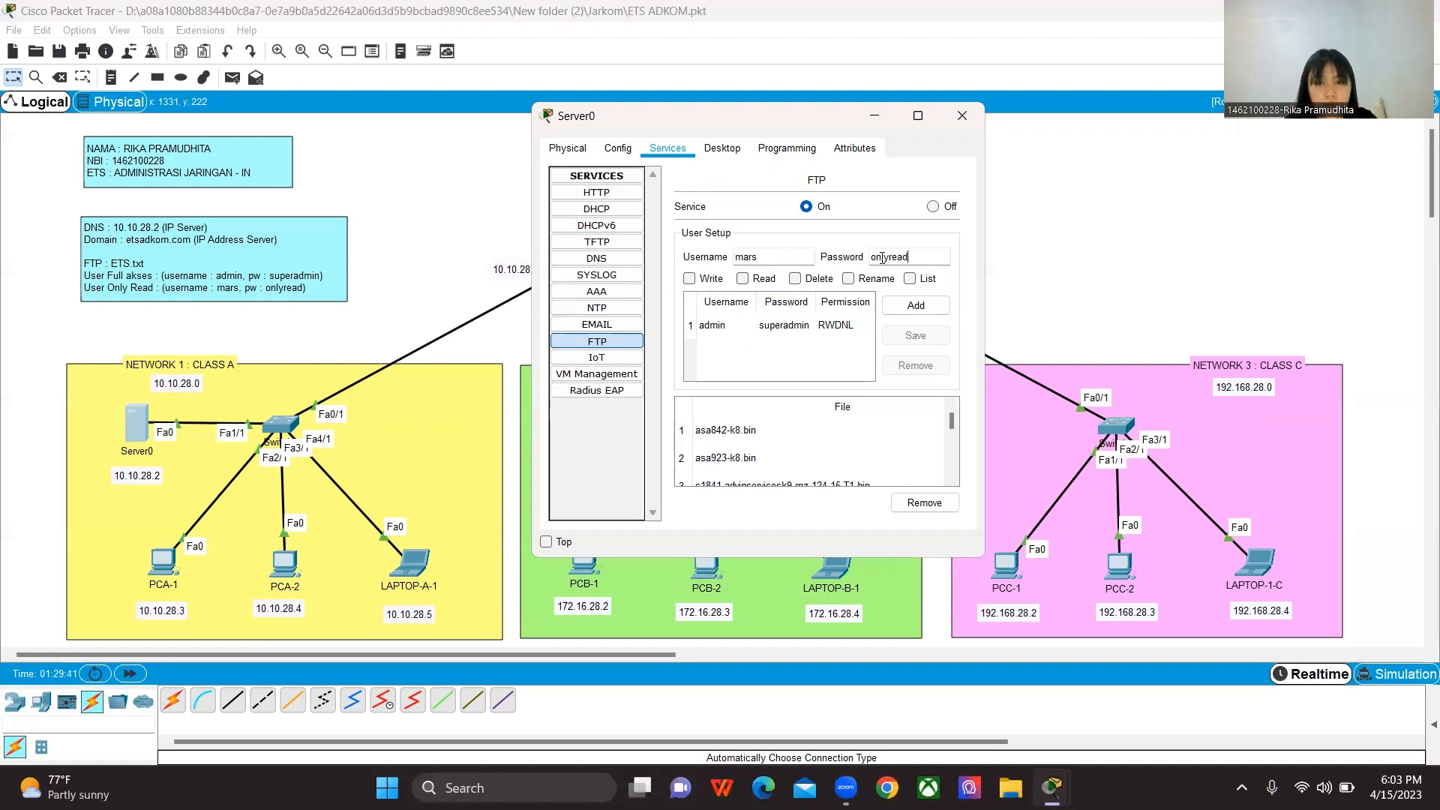
click(743, 278)
click(900, 308)
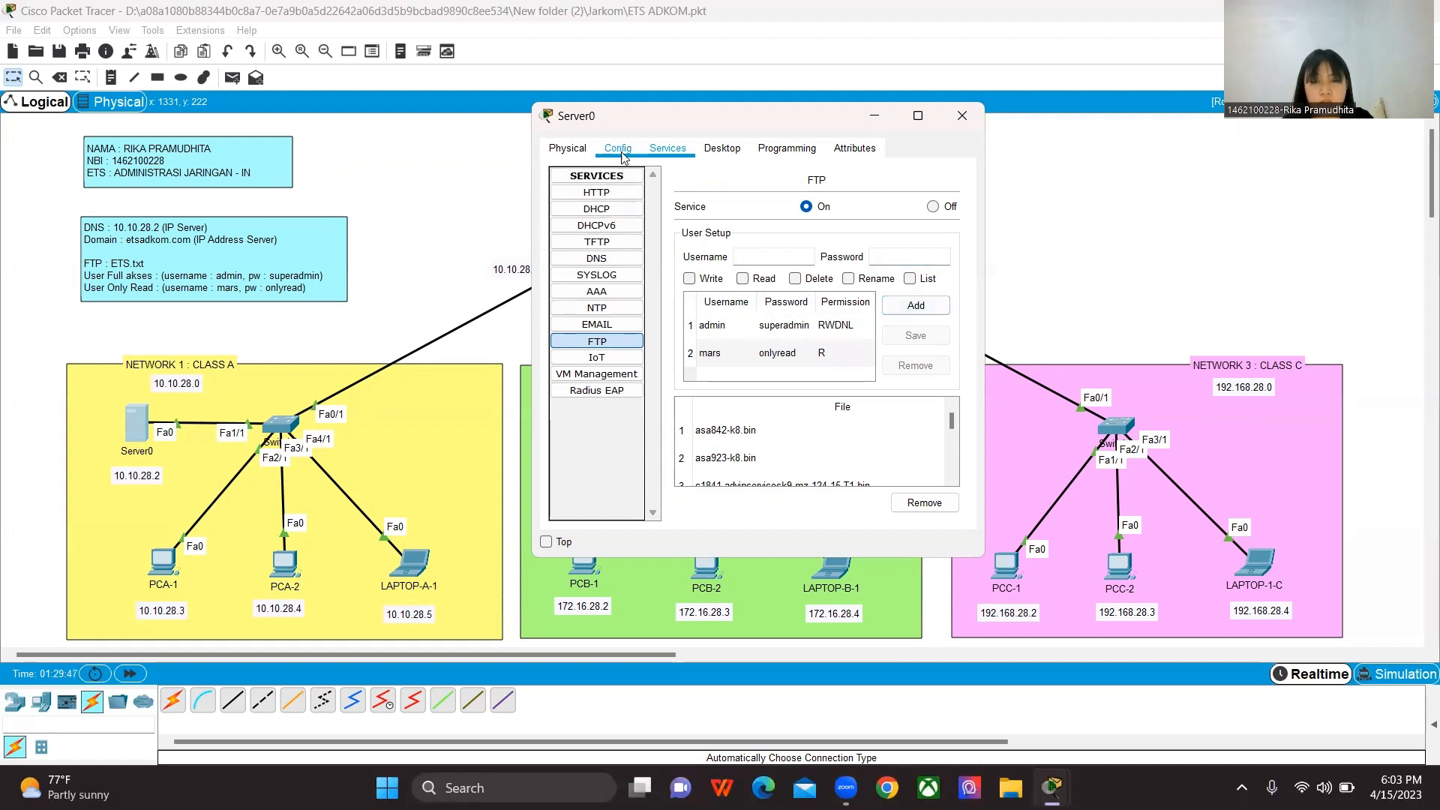
Step: Assign Server0 the static IP address 10.10.28.2 with subnet mask 255.0.0.0
click(714, 153)
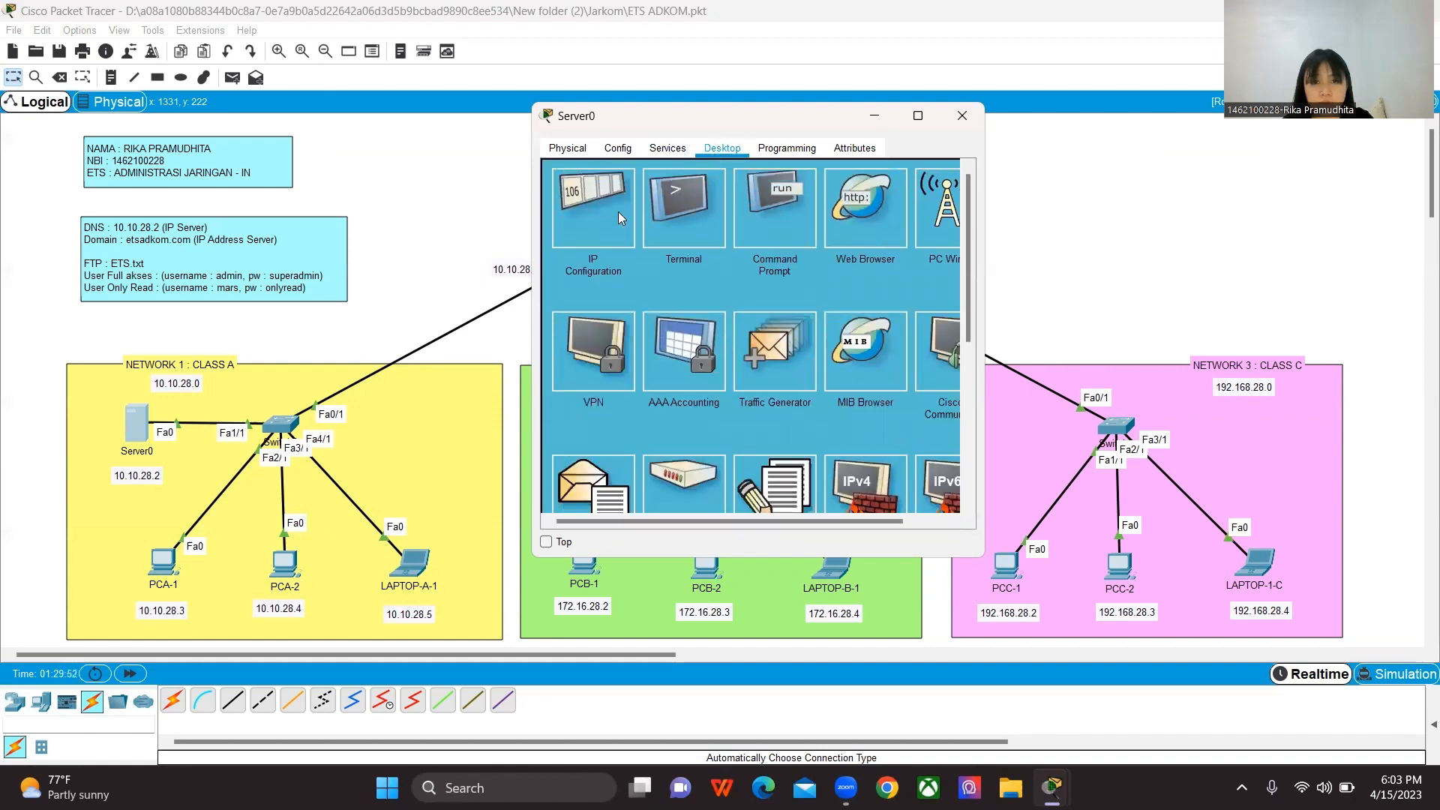
click(590, 209)
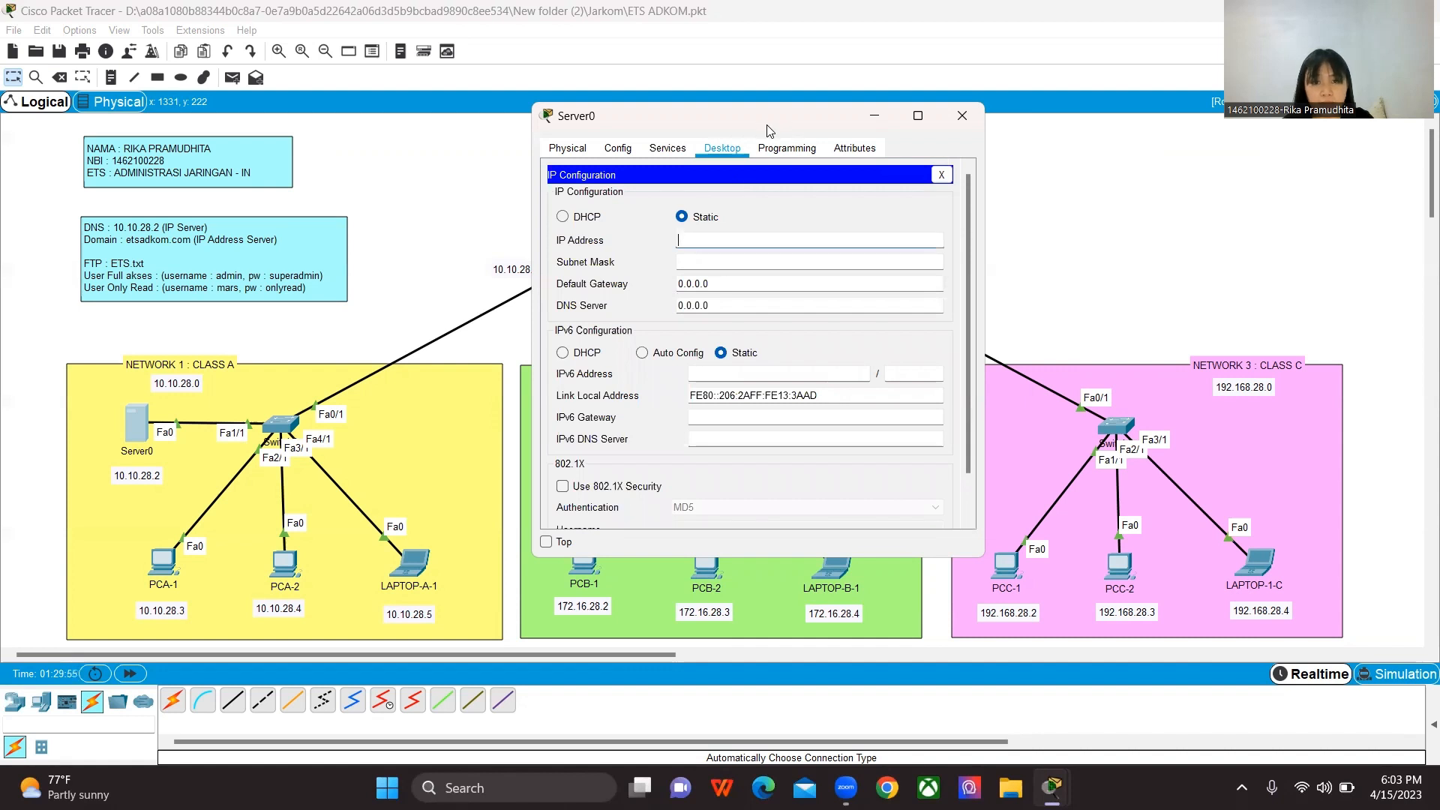
drag(757, 129, 774, 131)
text(1)
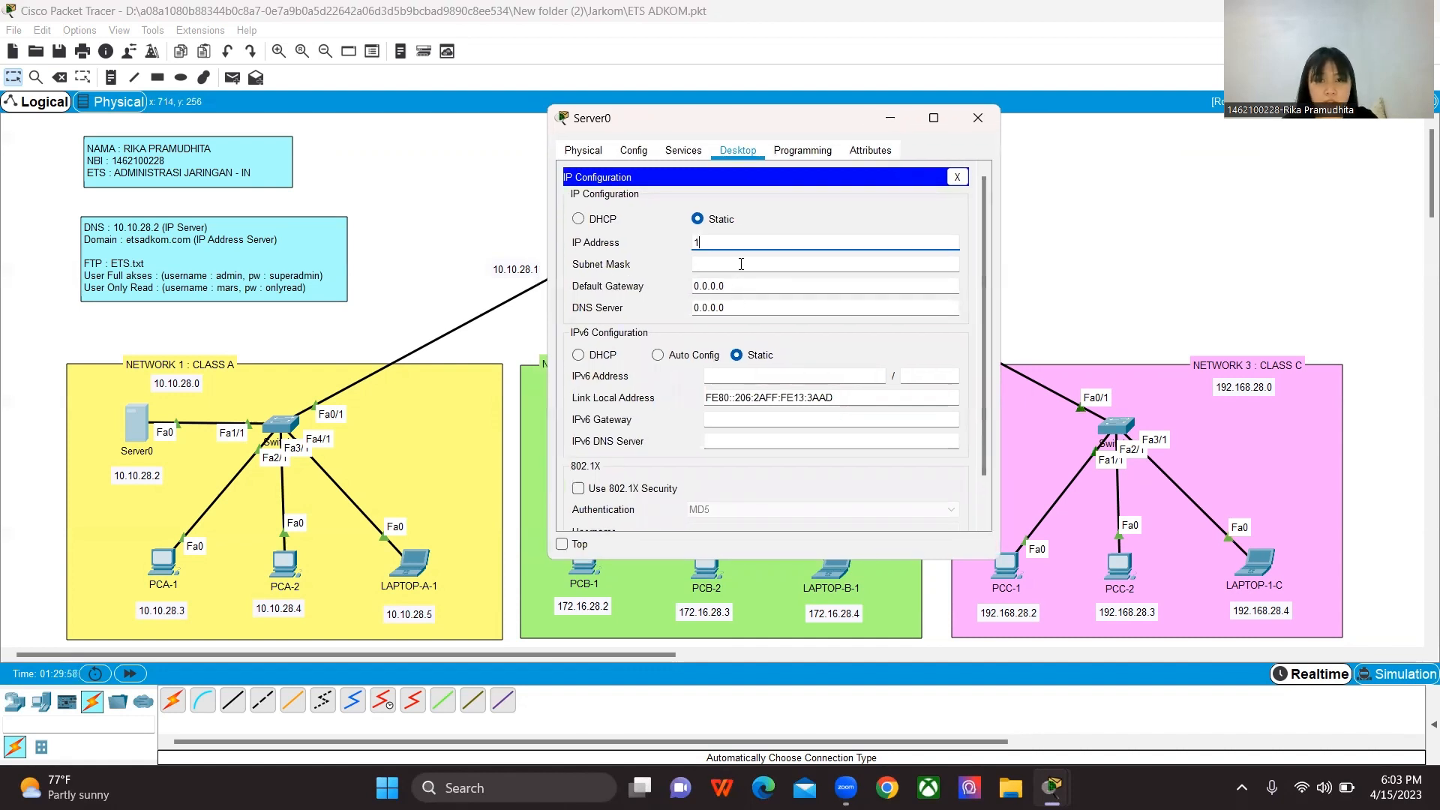
text(0.10.28.2)
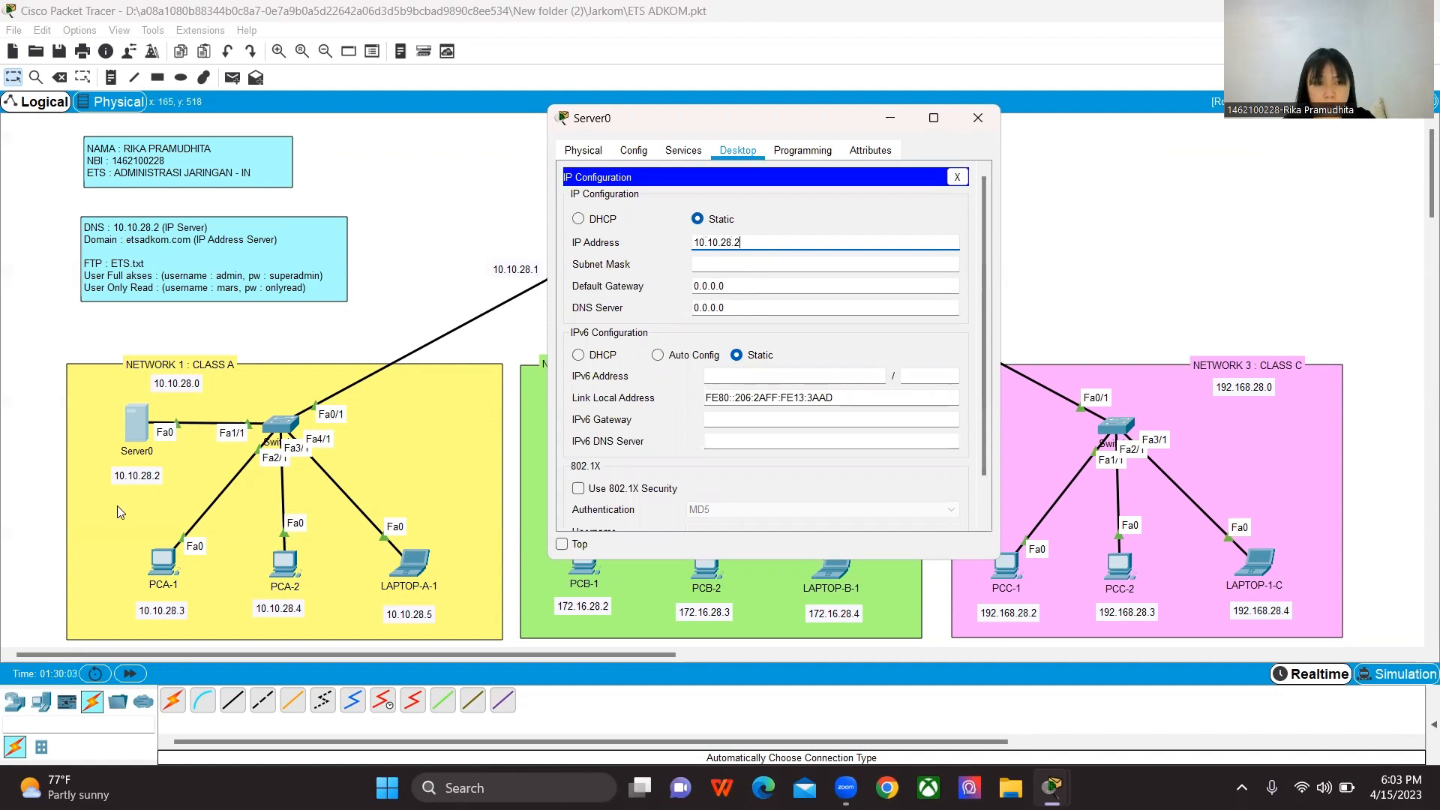
key(Tab)
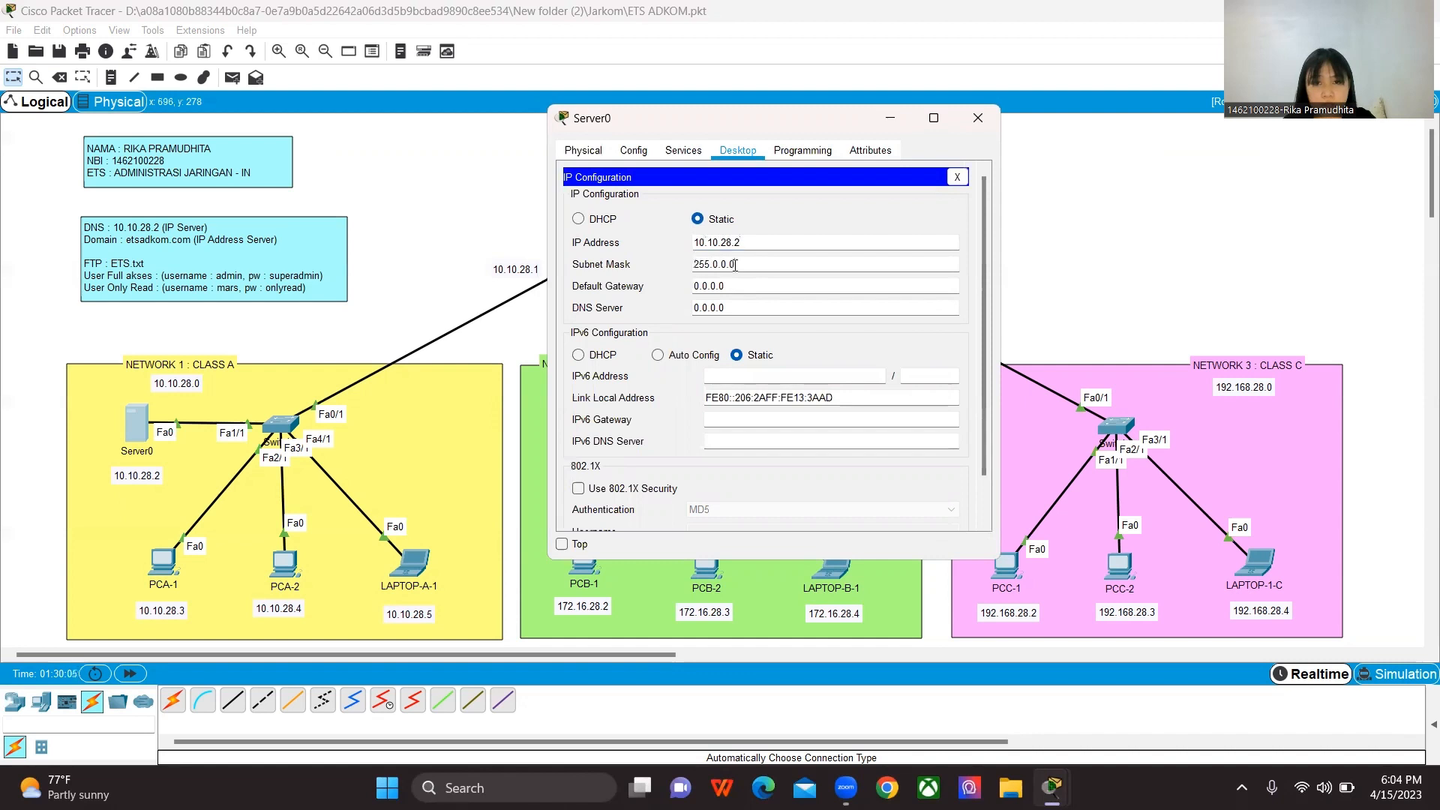
Step: Set Server0's default gateway to 10.10.28.1 and DNS server to 10.10.28.2, and close its configuration
click(730, 286)
drag(730, 287, 657, 291)
key(BackSpace)
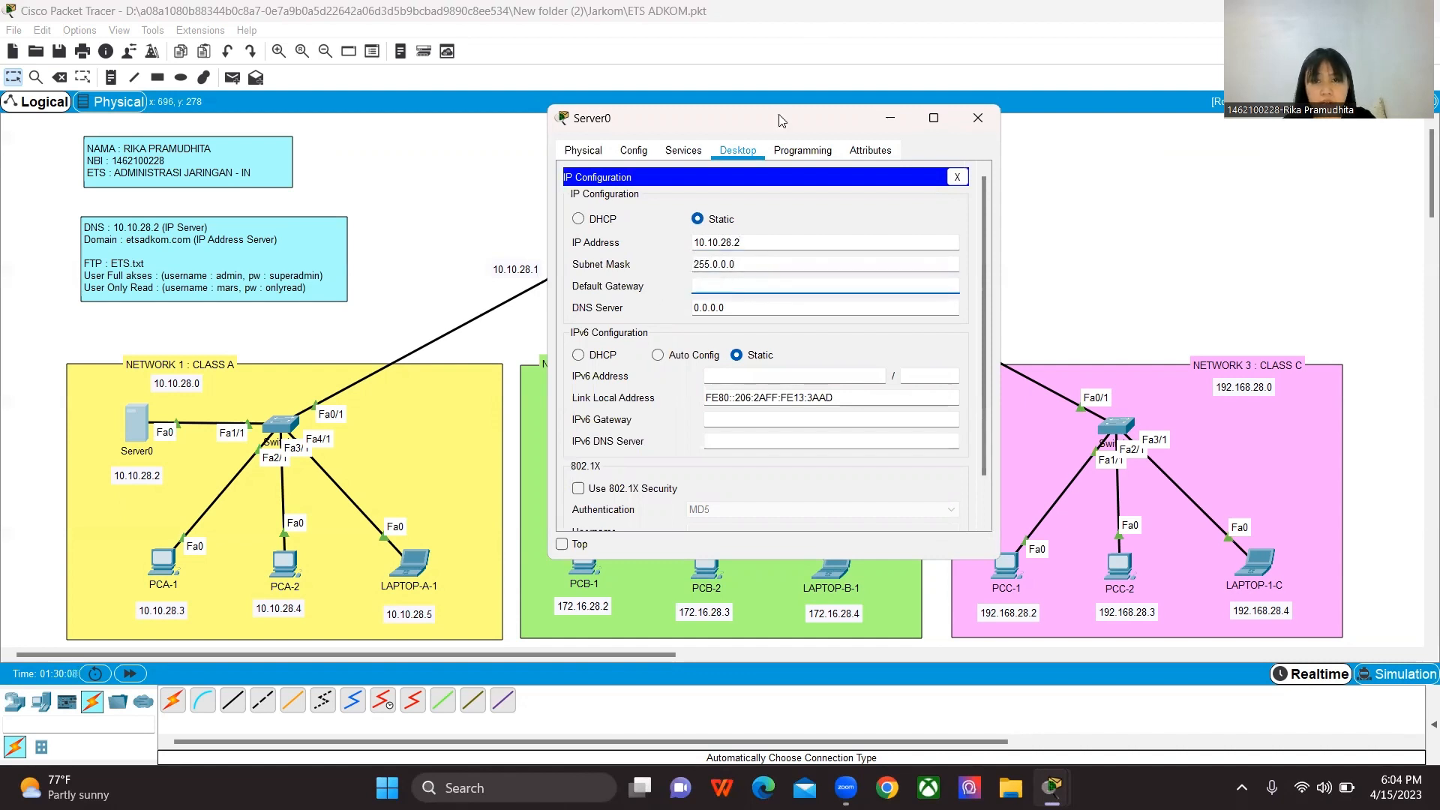
drag(780, 120, 917, 125)
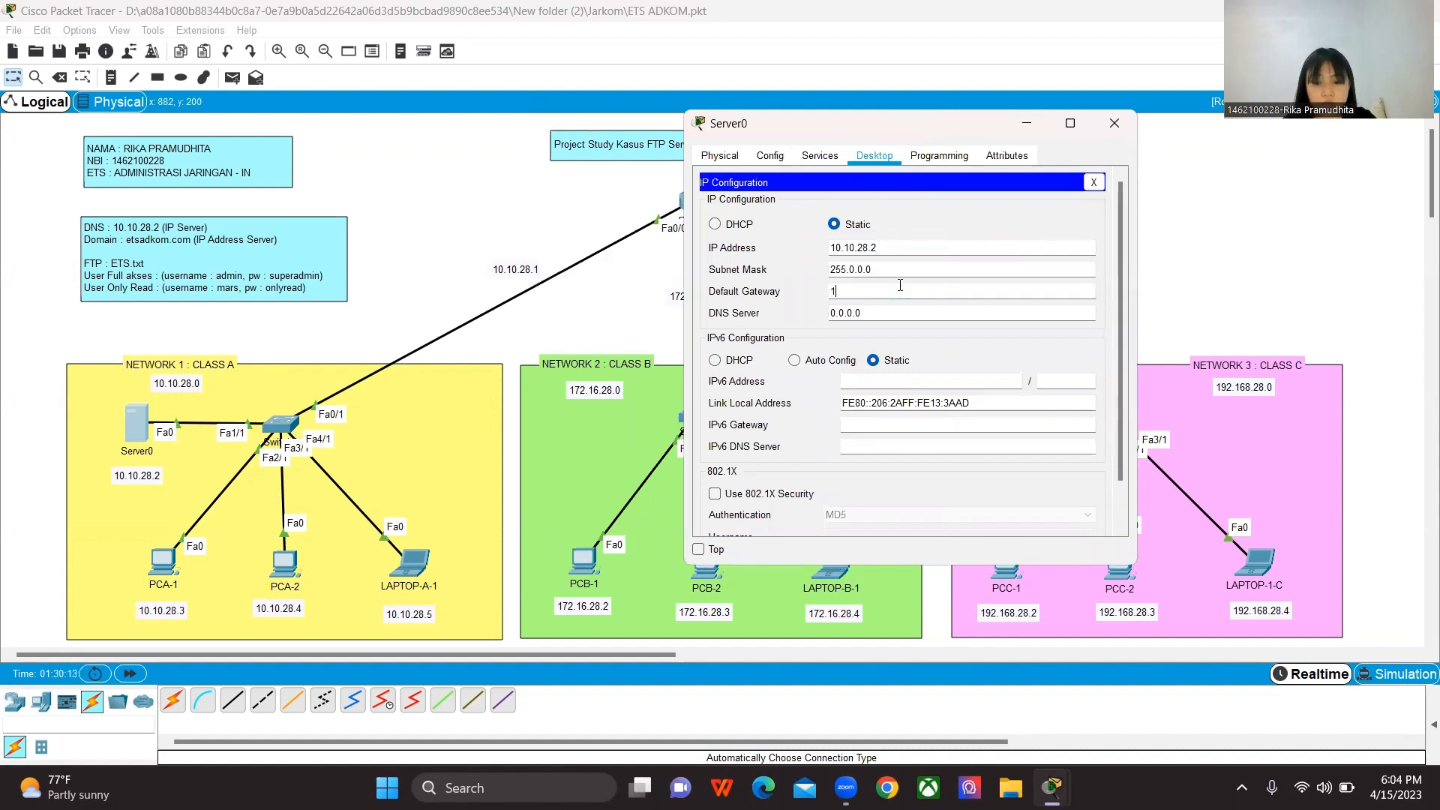
text(10.28.1)
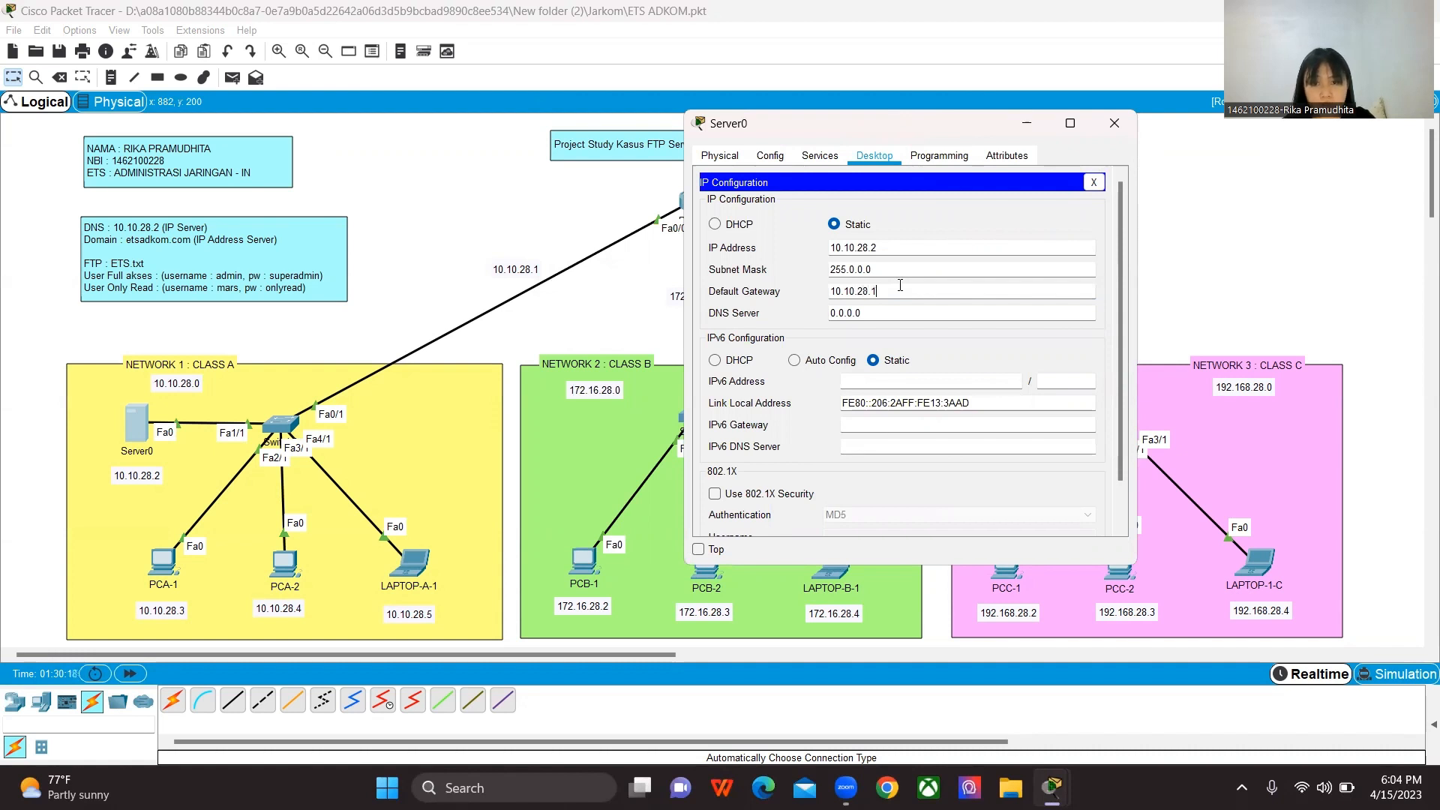
click(862, 313)
key(ctrl+a)
key(BackSpace)
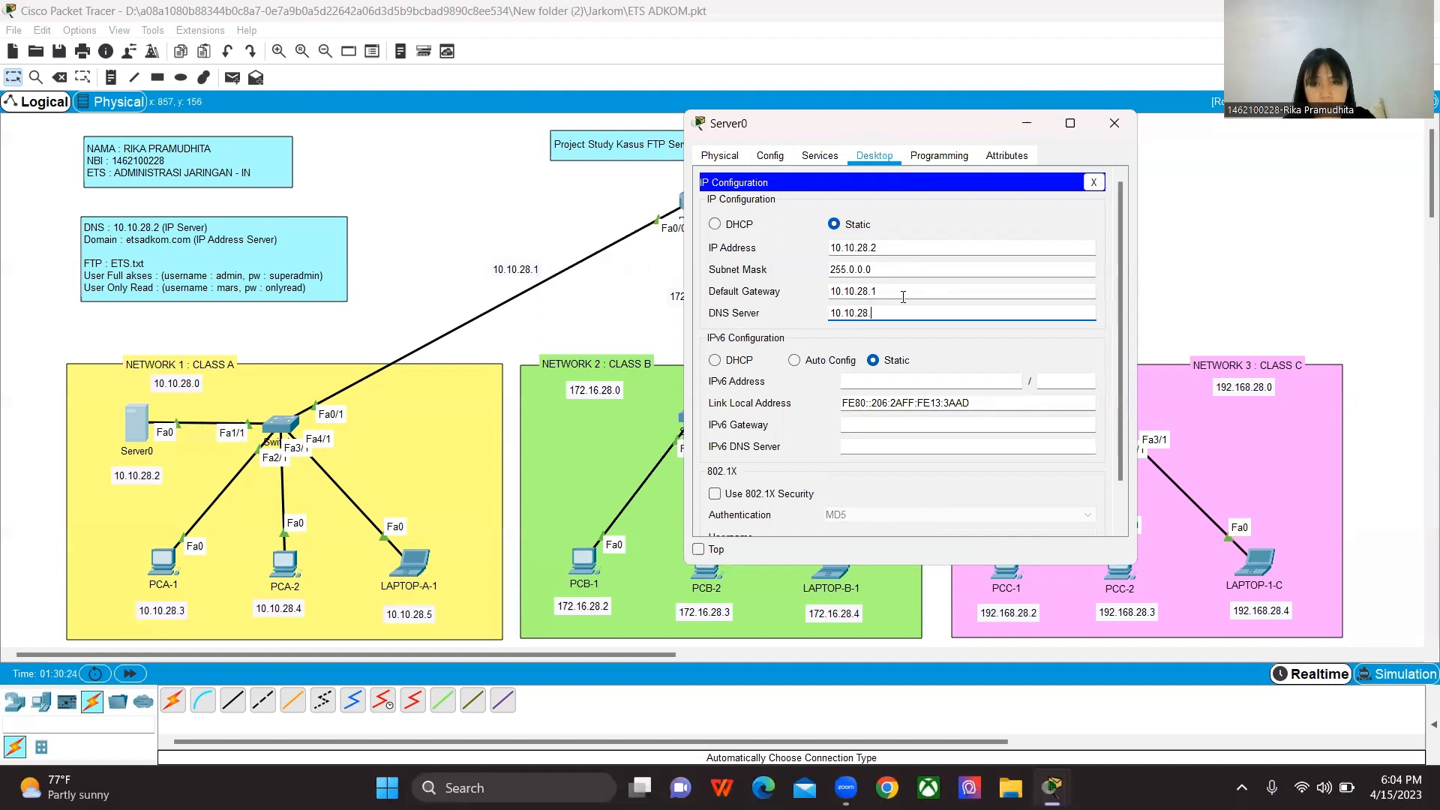
key(BackSpace)
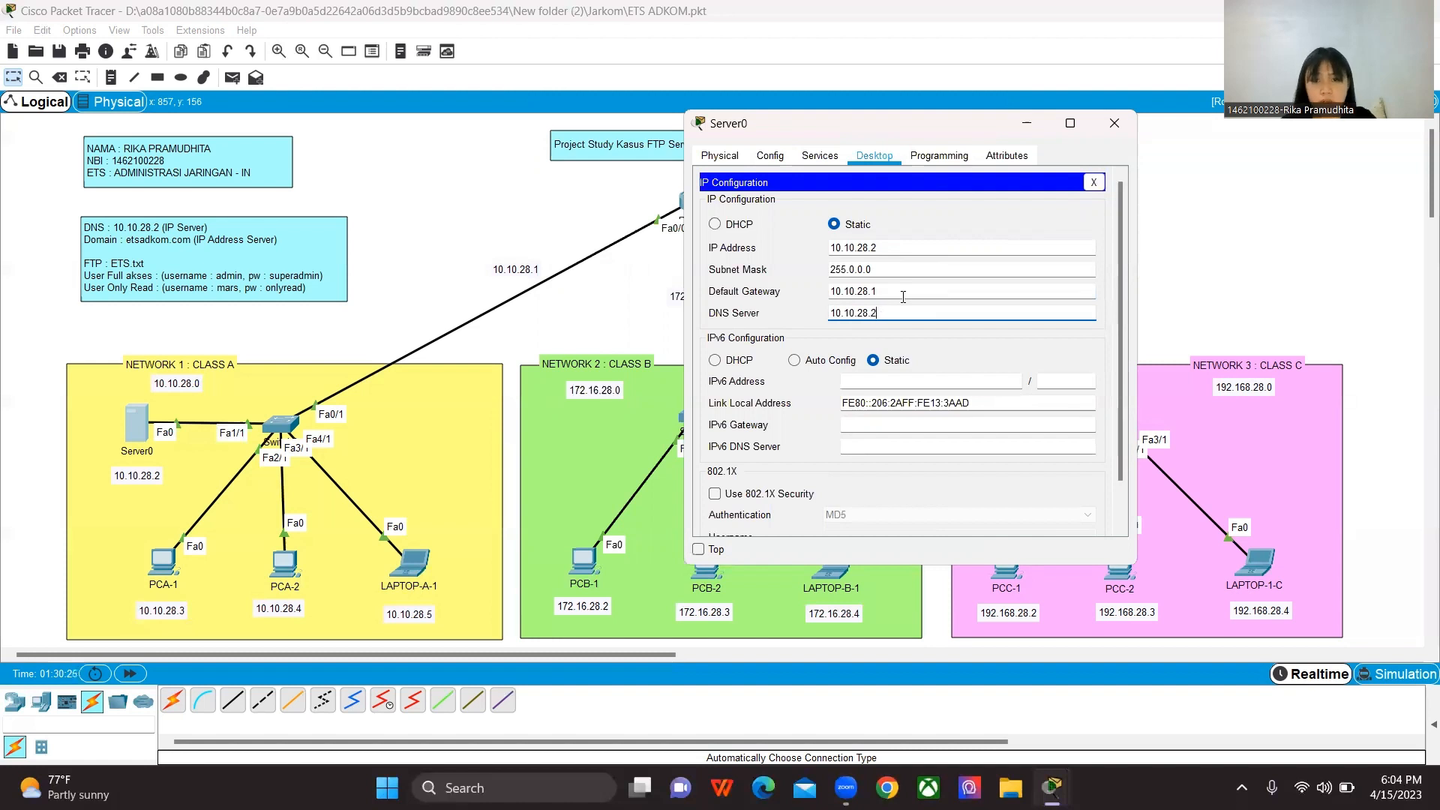
click(1095, 183)
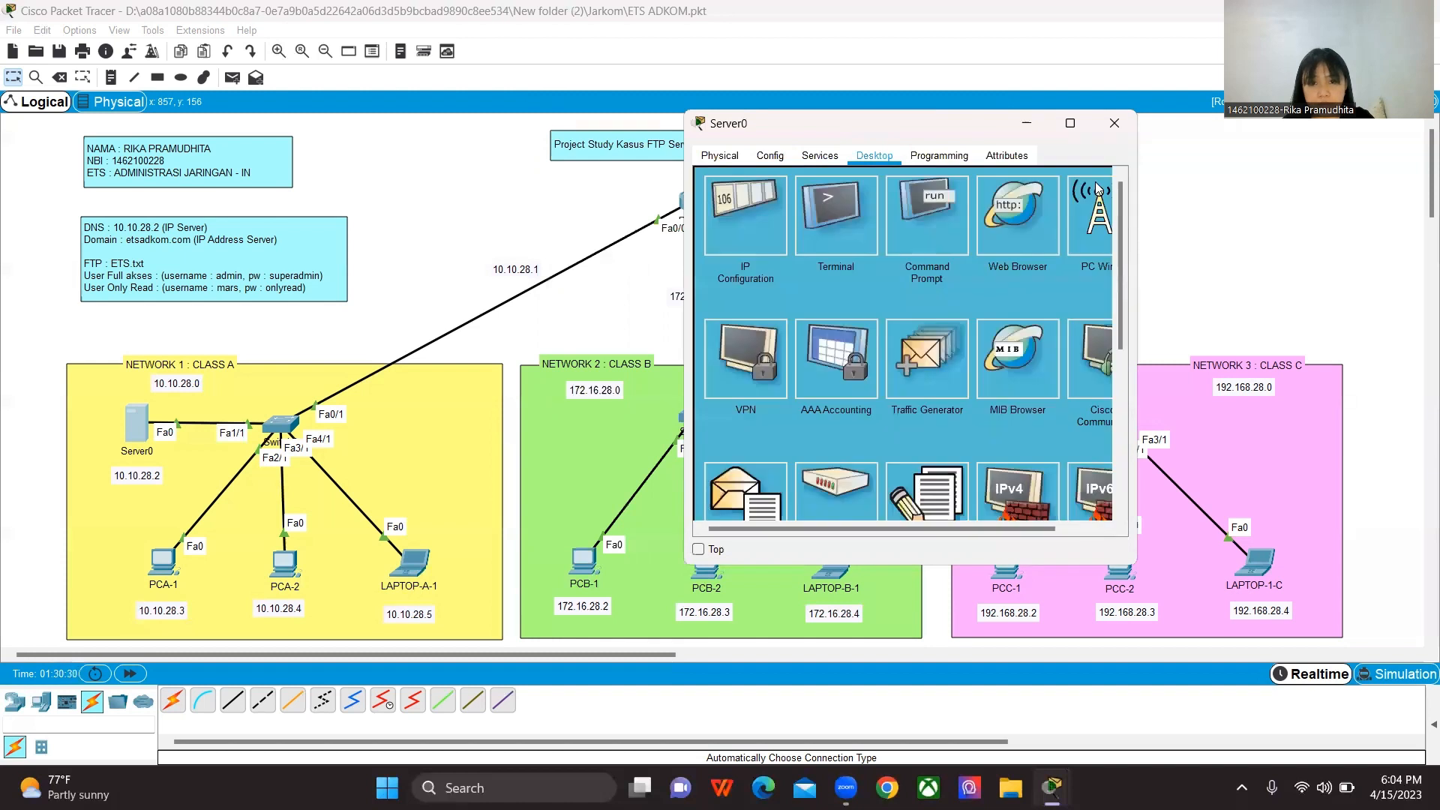
click(1108, 128)
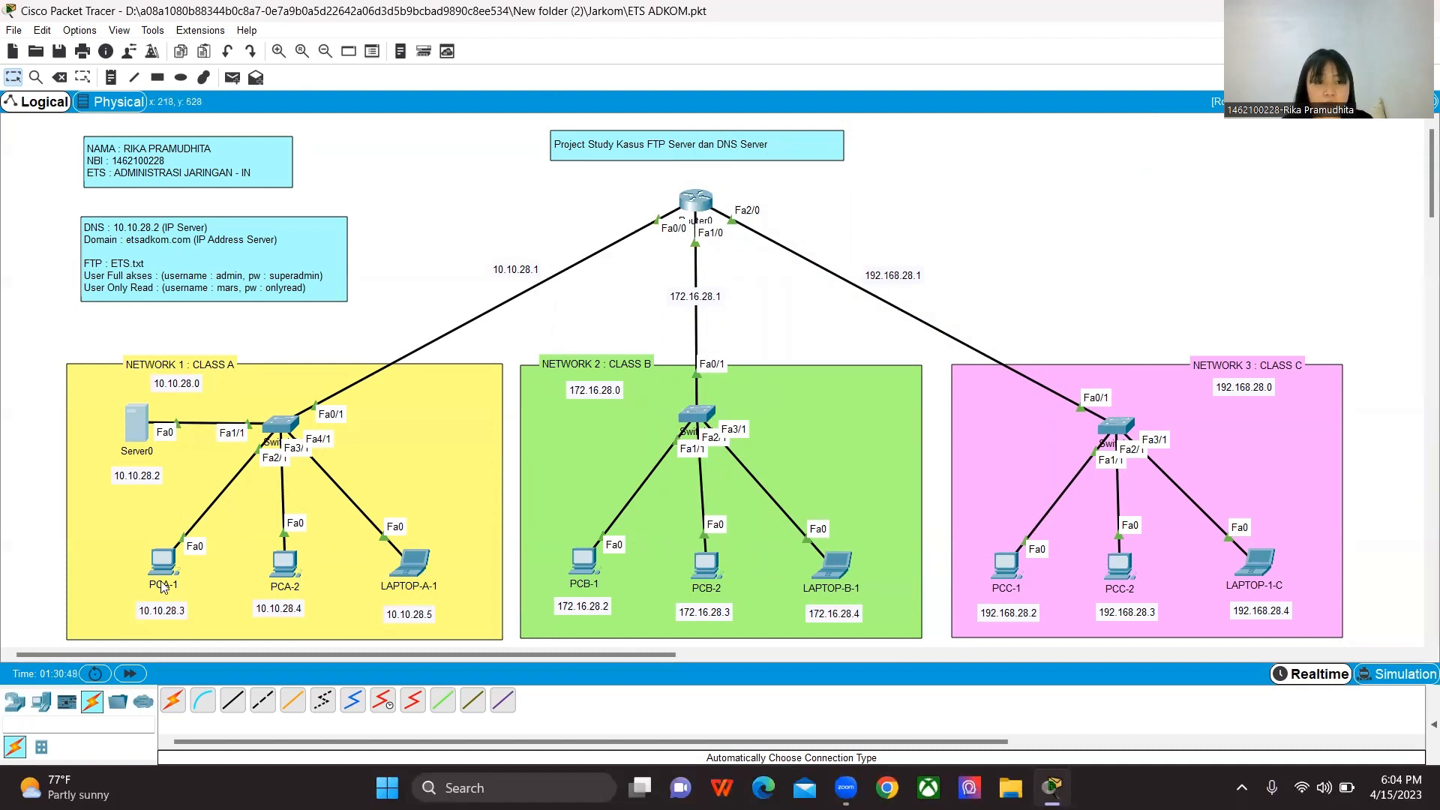
Step: Assign PCA-1 the static IP address 10.10.28.3 with subnet mask 255.0.0.0
mouse_move(161, 577)
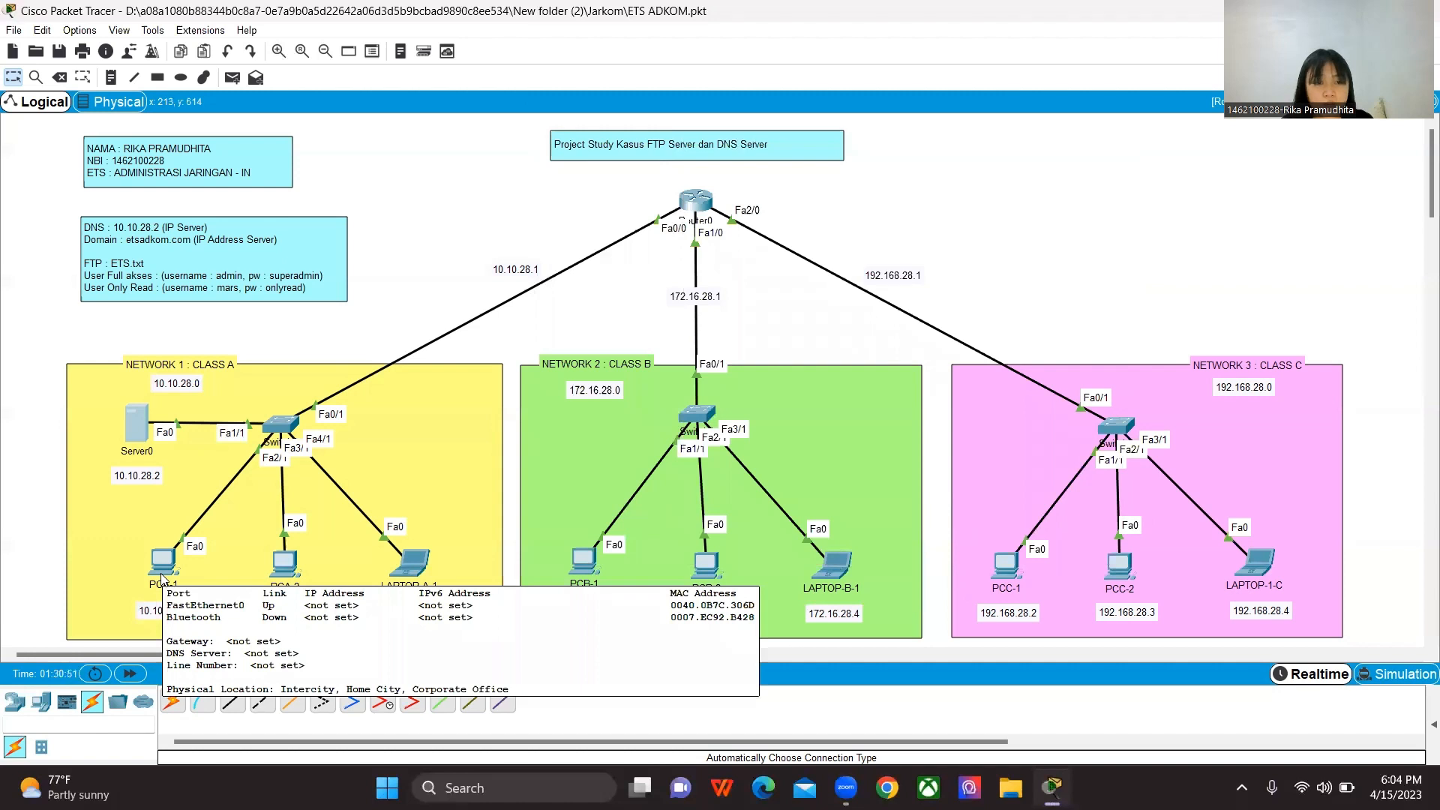
click(160, 570)
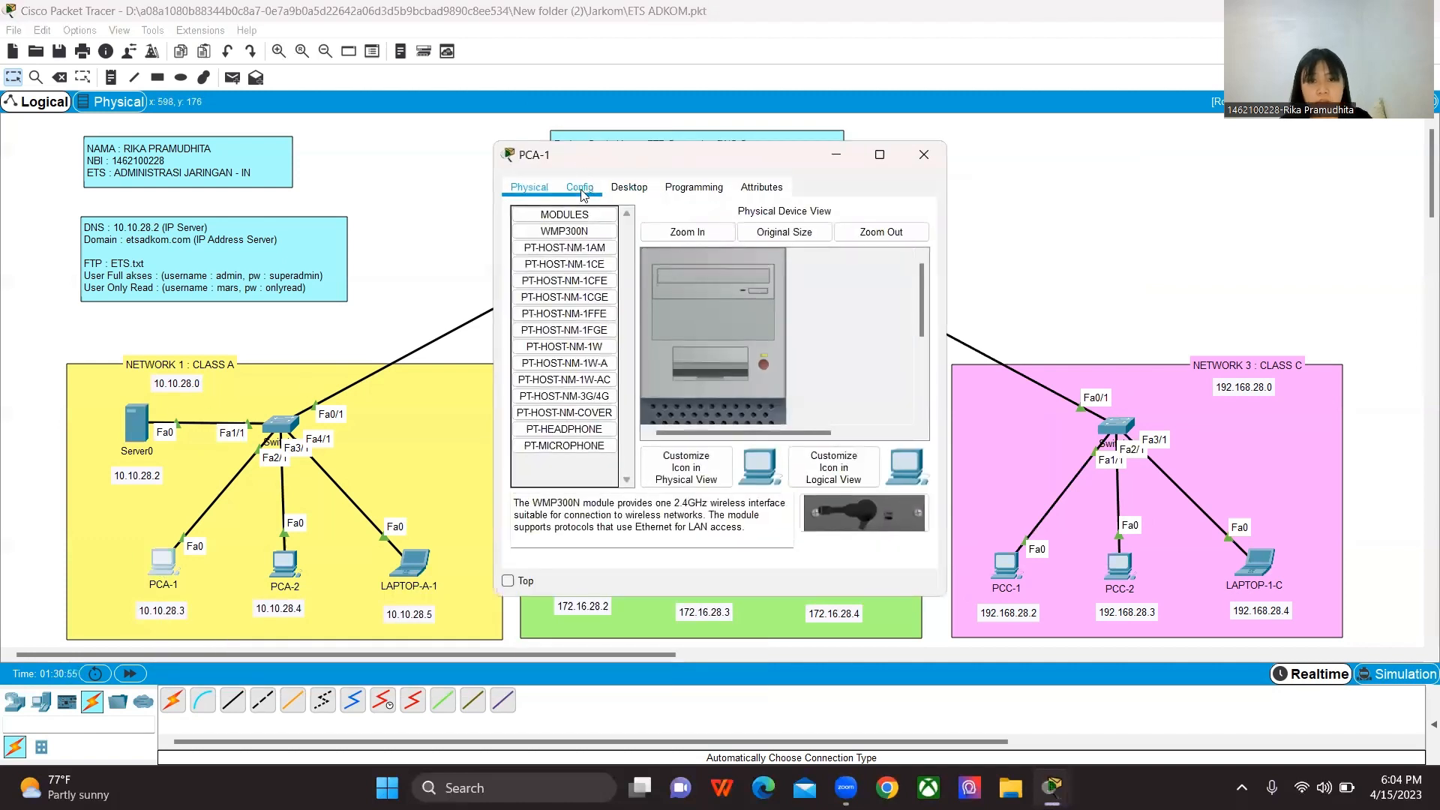
click(625, 189)
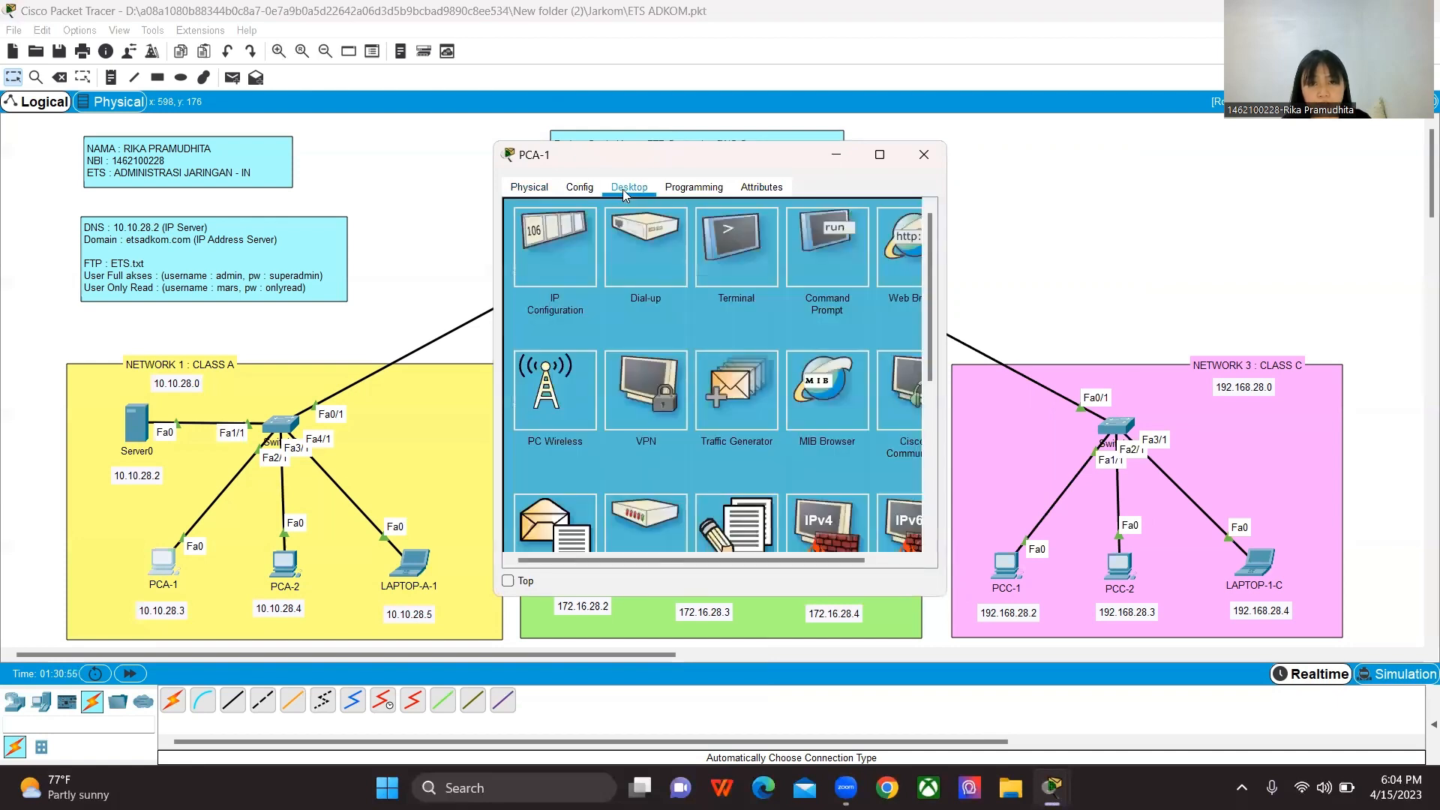
click(548, 246)
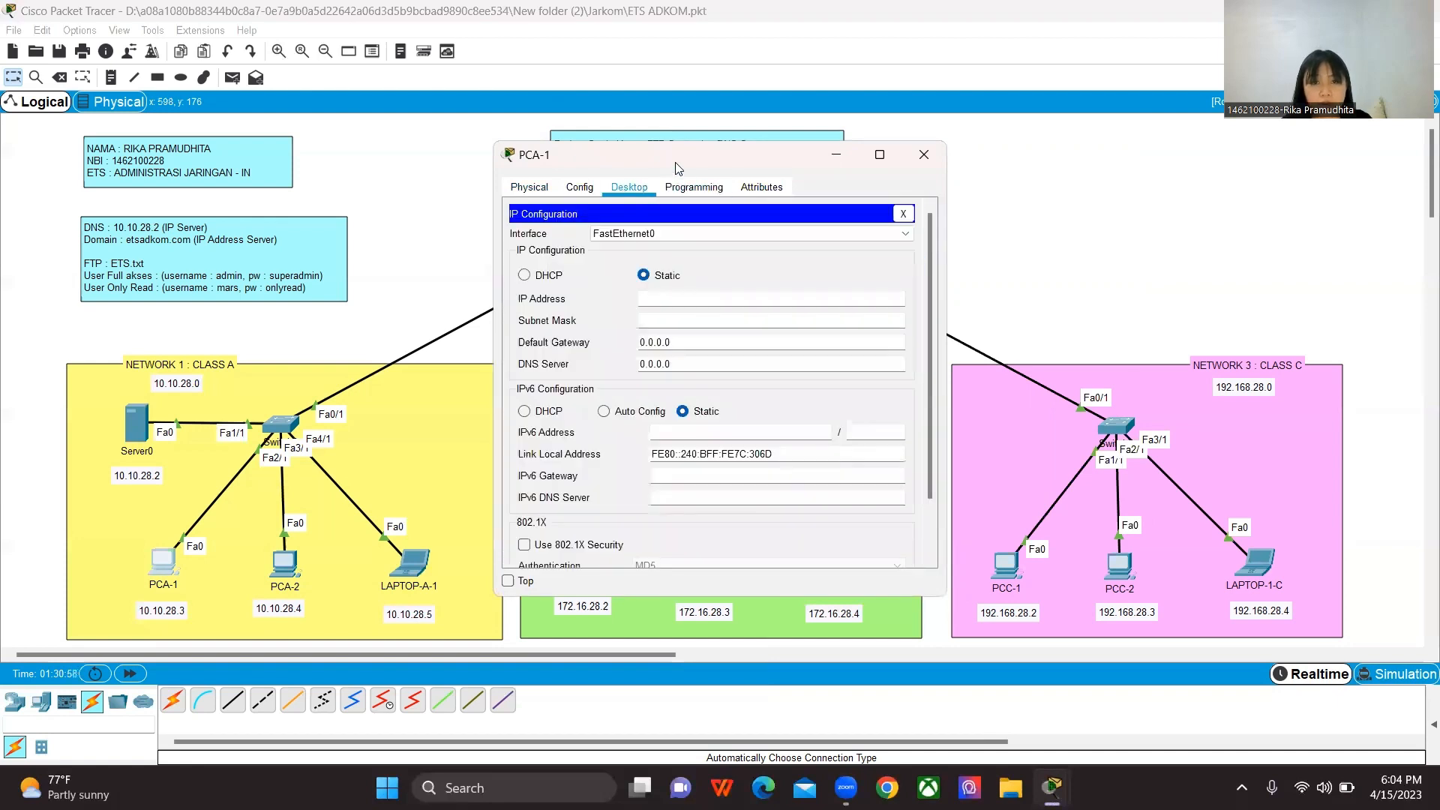
drag(685, 167, 821, 165)
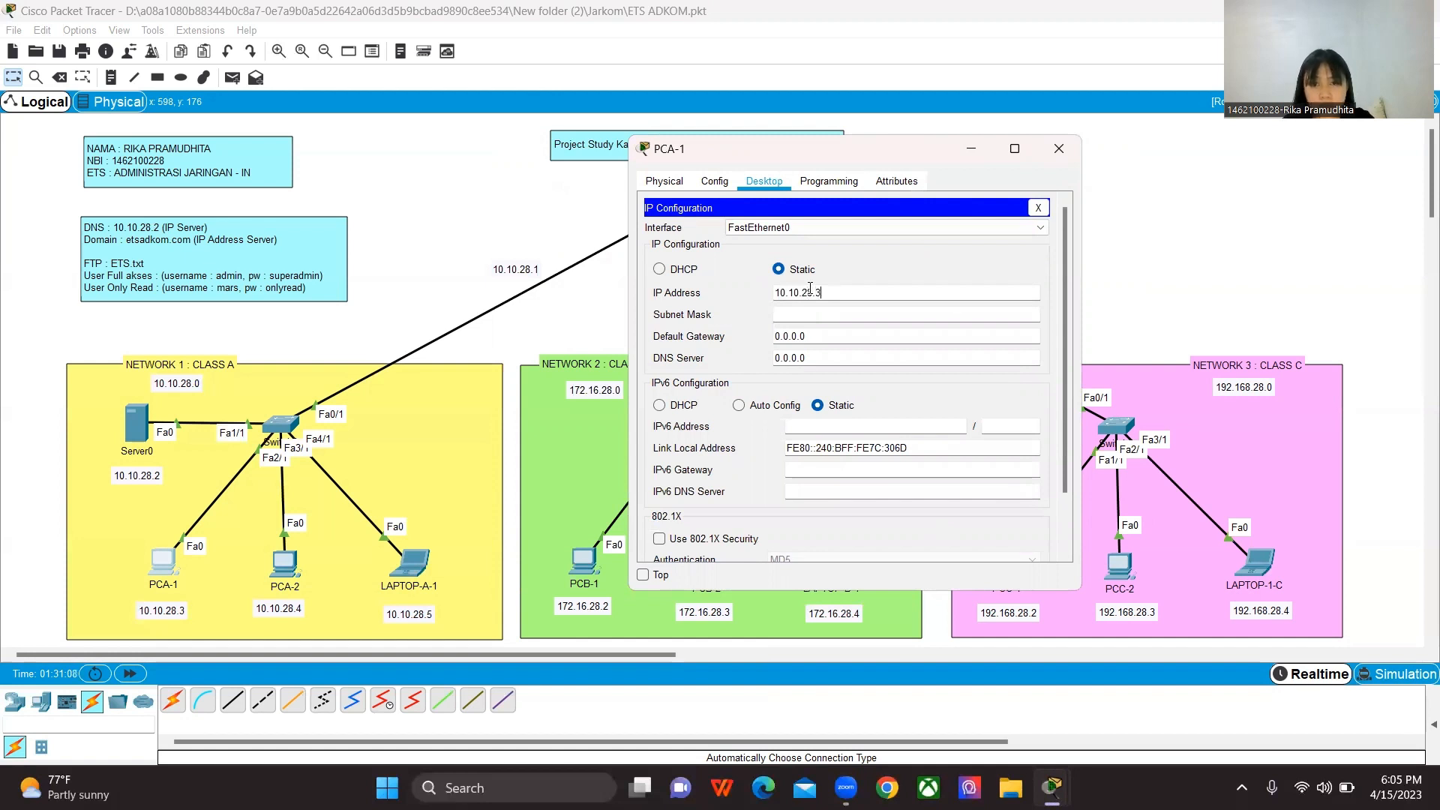
click(808, 312)
Step: Set PCA-1's default gateway to 10.10.28.1 and its DNS server to 10.10.28.2
click(805, 336)
key(ctrl+a)
key(BackSpace)
text(10.10)
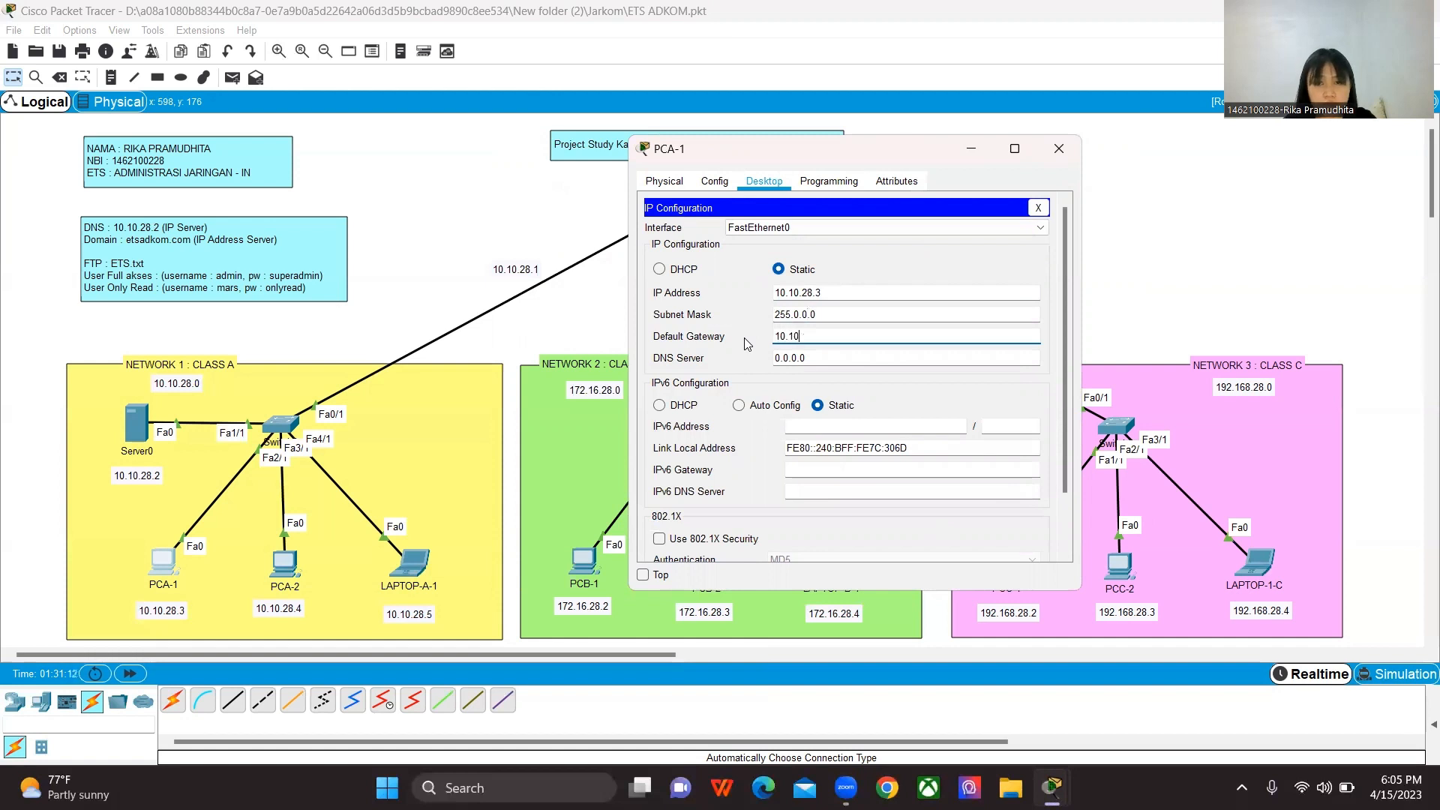
text(.28.1)
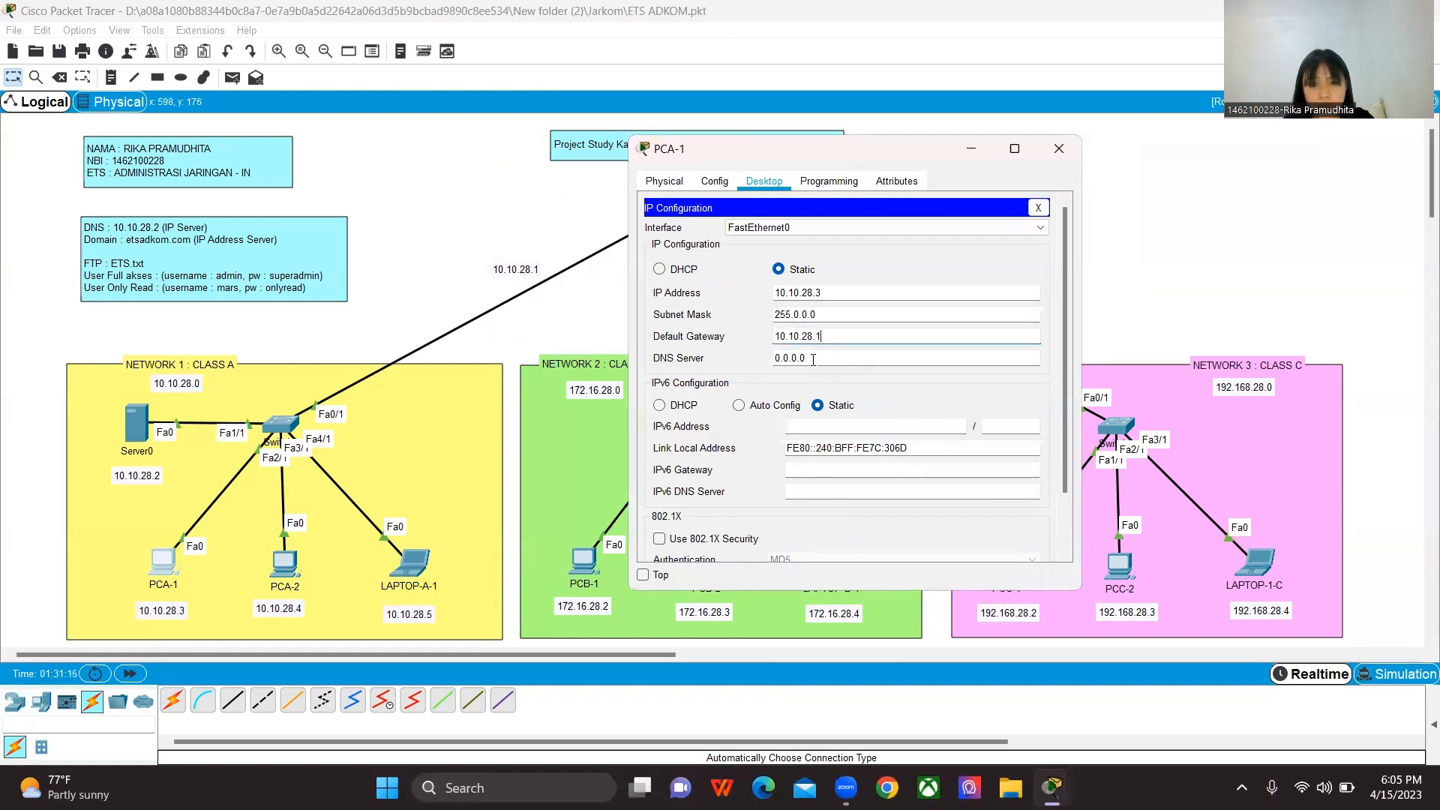
key(Tab)
text(10.10.28.2)
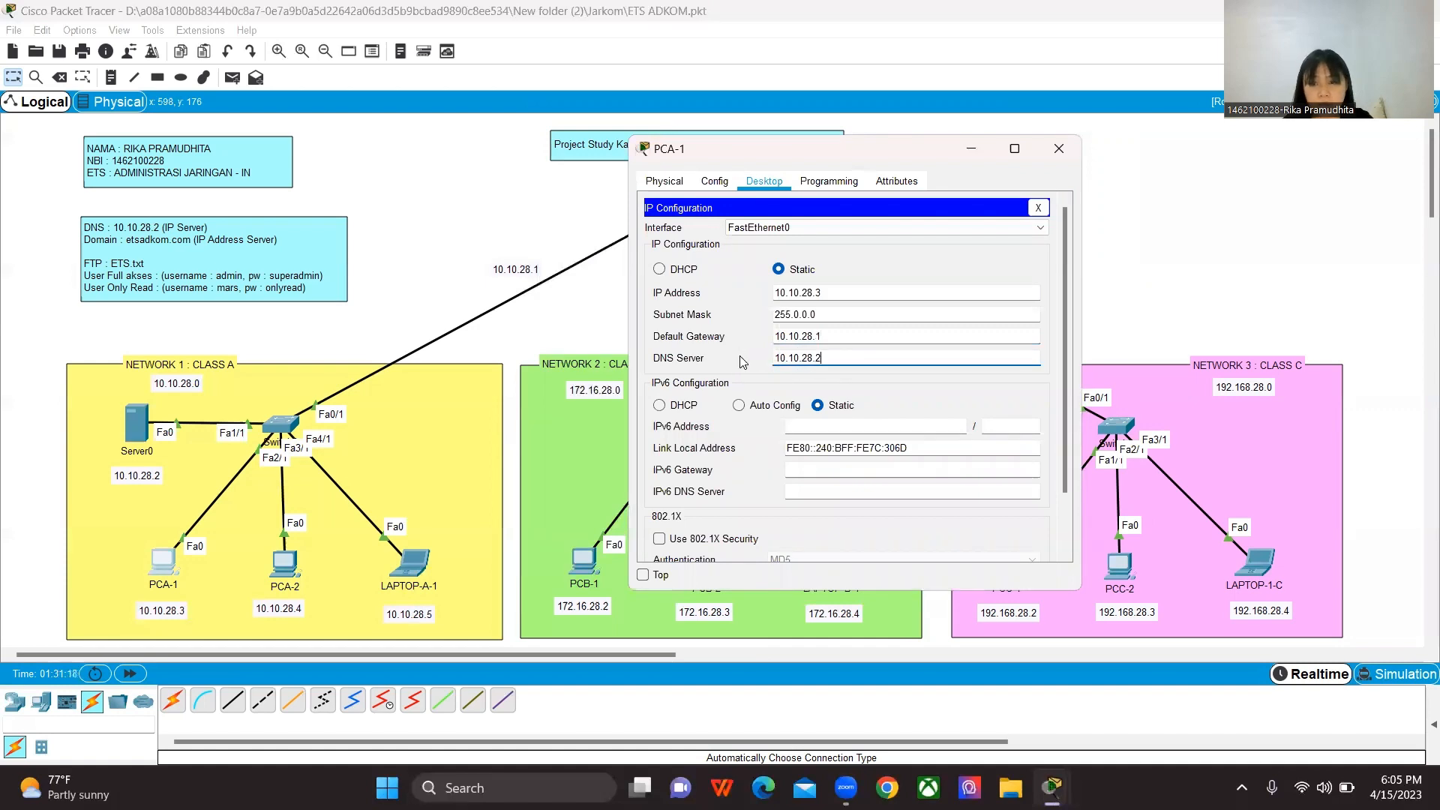
Step: Close PCA-1's configuration and assign PCA-2 the static IP address 10.10.28.4 with subnet mask 255.0.0.0
click(1059, 150)
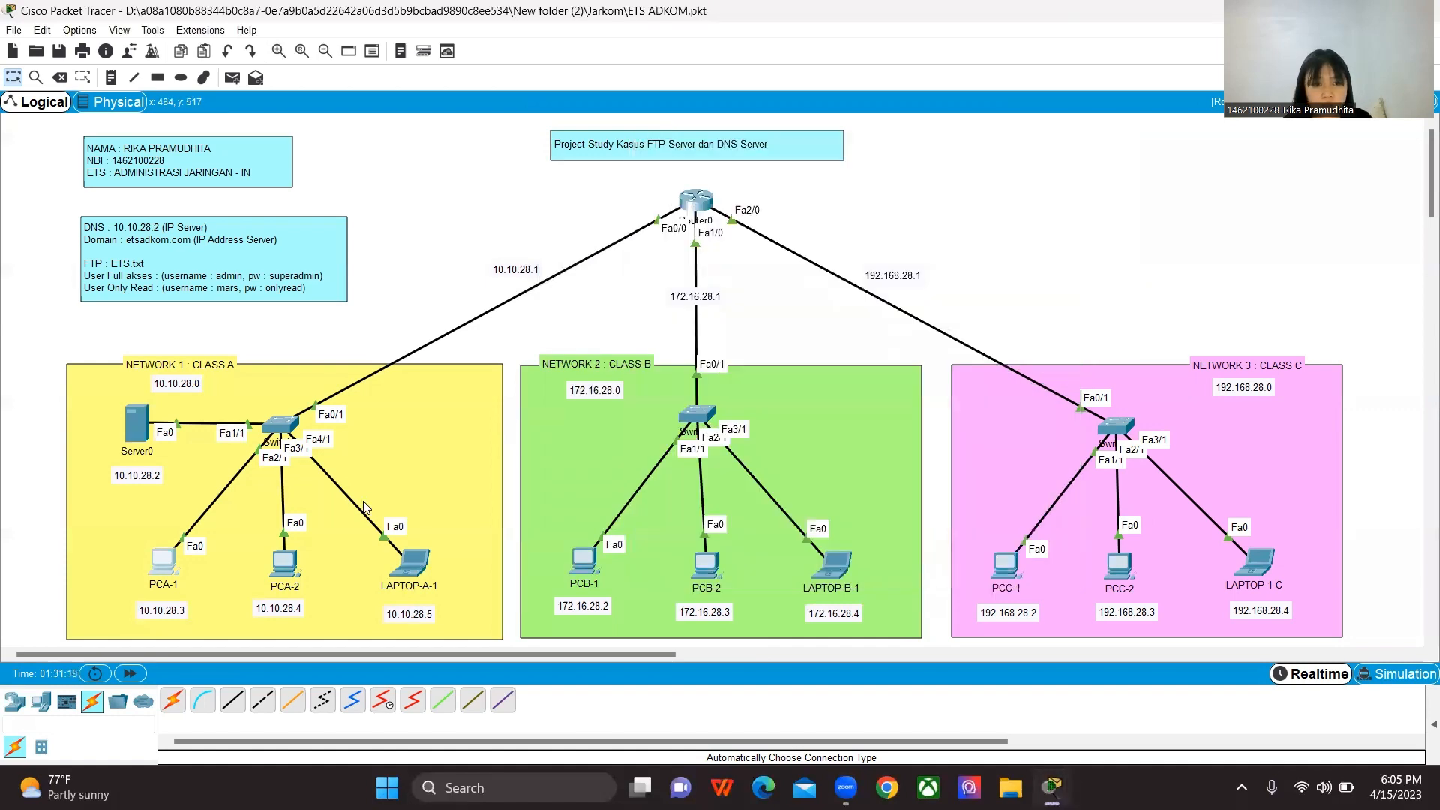
click(285, 564)
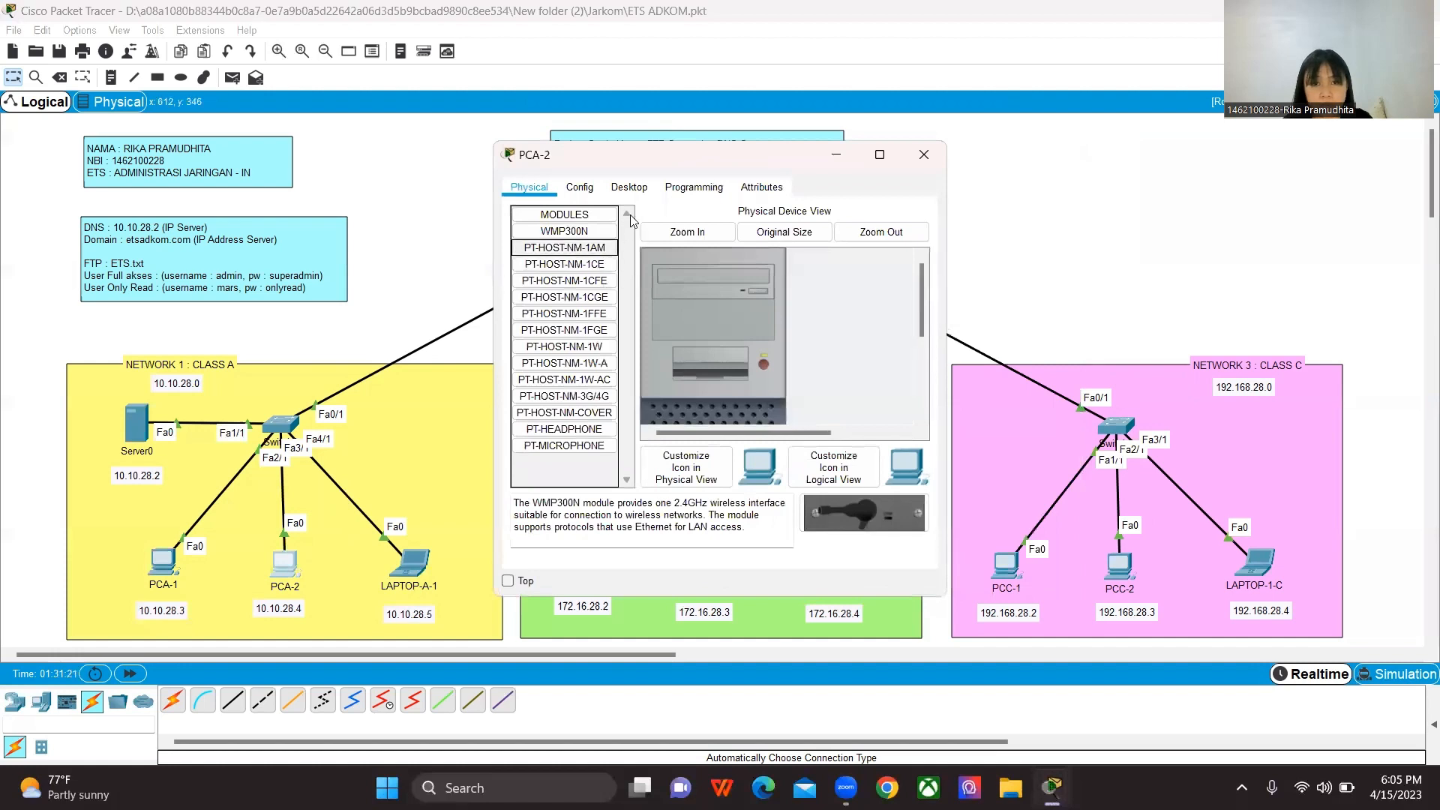
click(630, 188)
click(553, 244)
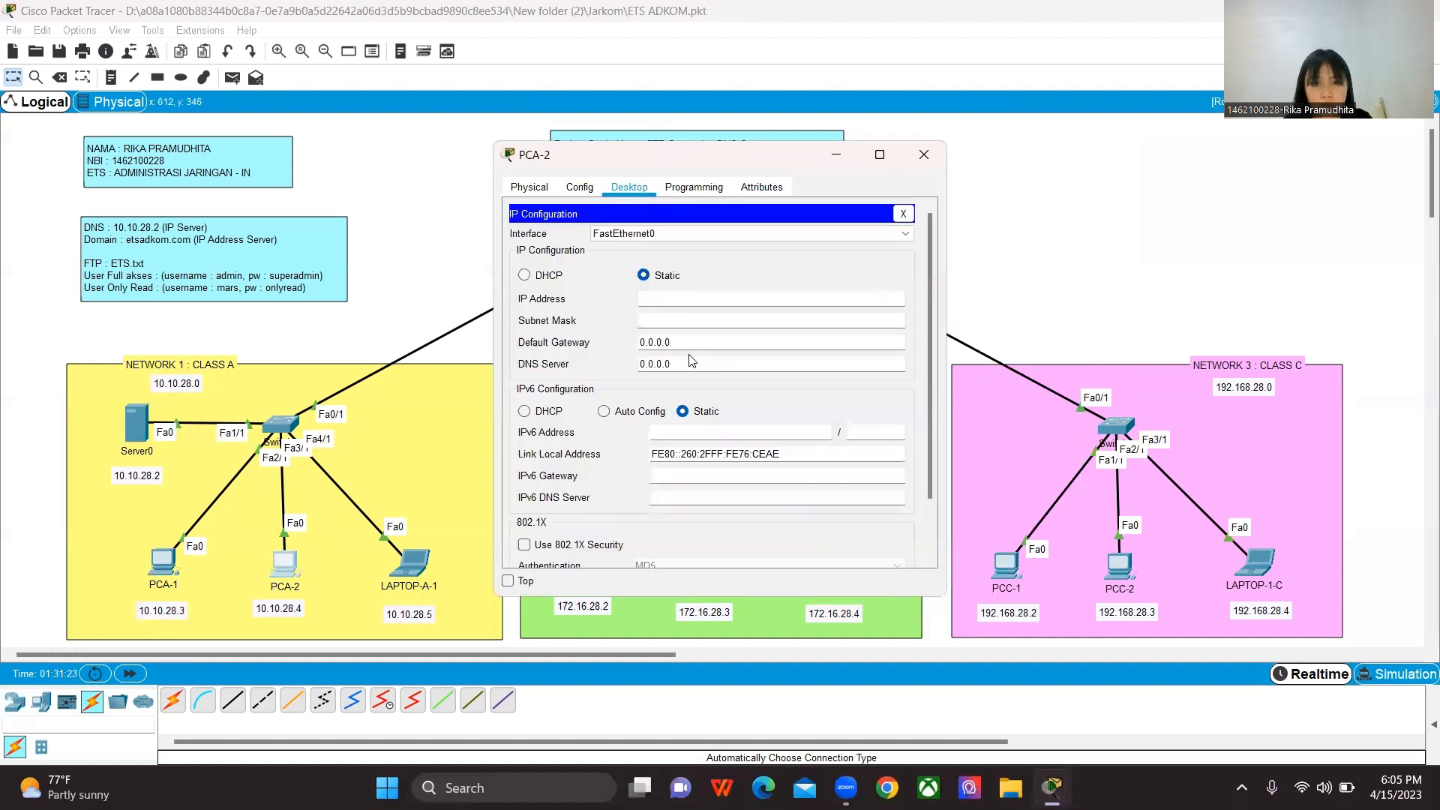
click(675, 298)
text(10.)
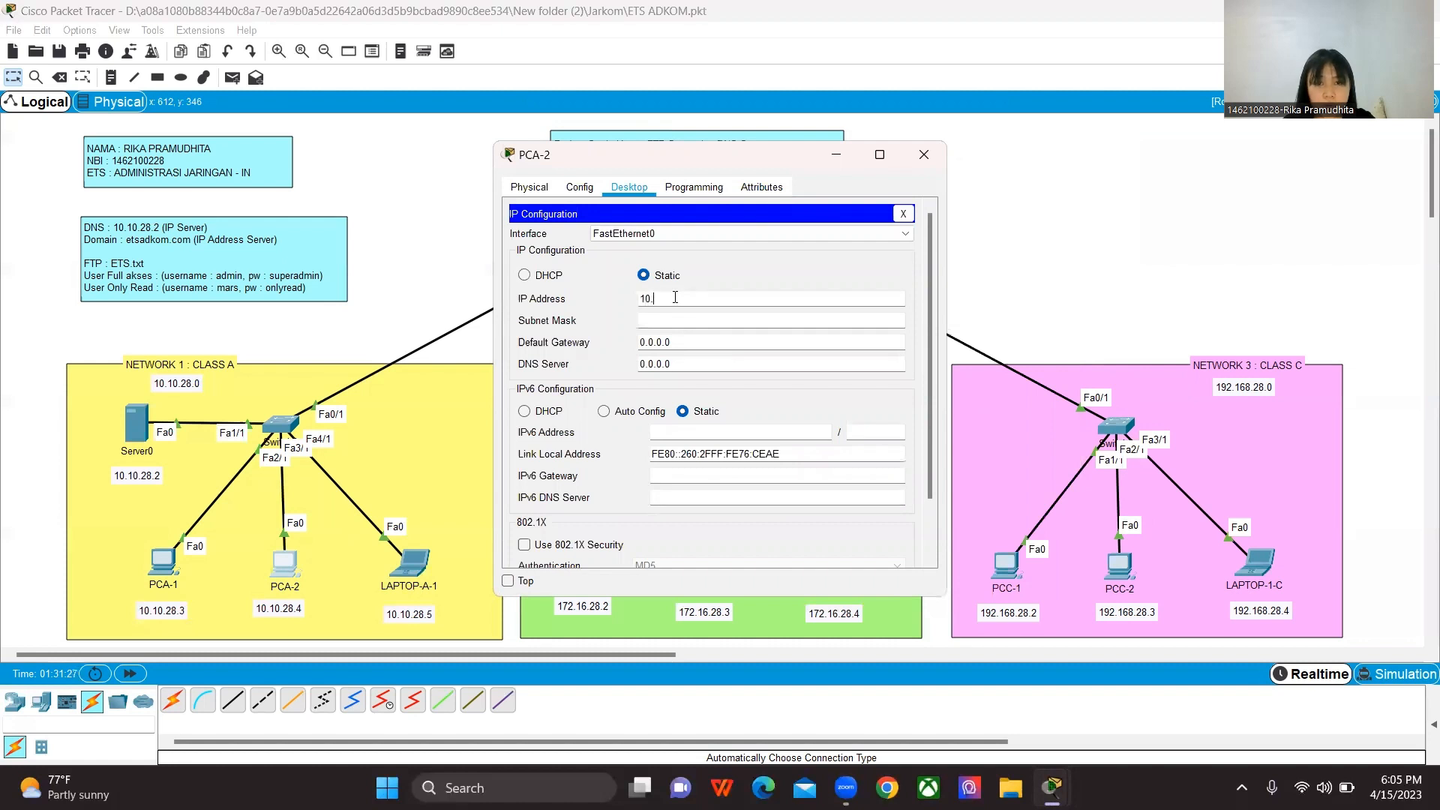
text(10.28.4)
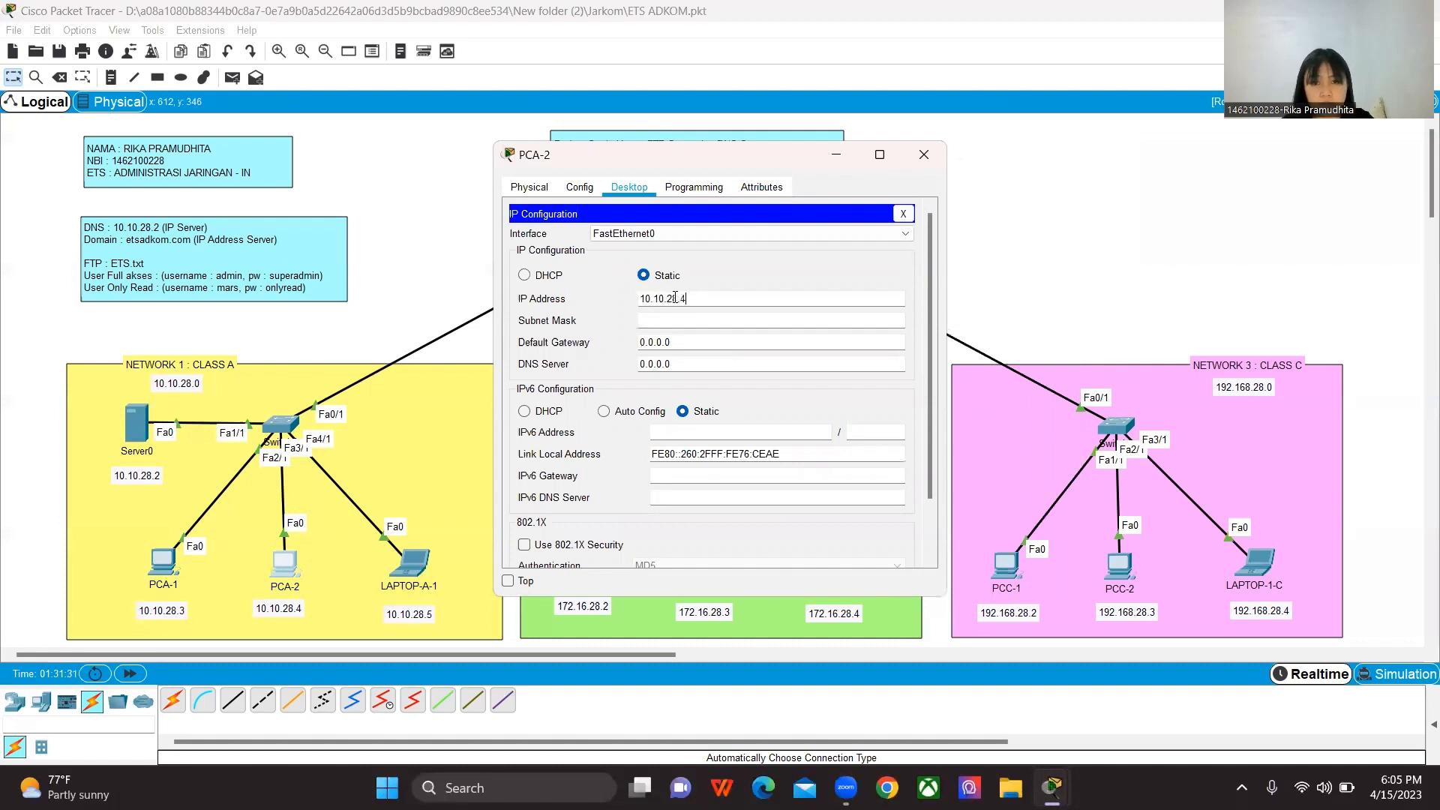
click(679, 320)
Step: Set PCA-2's default gateway to 10.10.28.1 and DNS server to 10.10.28.2, and close its configuration
drag(677, 339, 630, 343)
key(BackSpace)
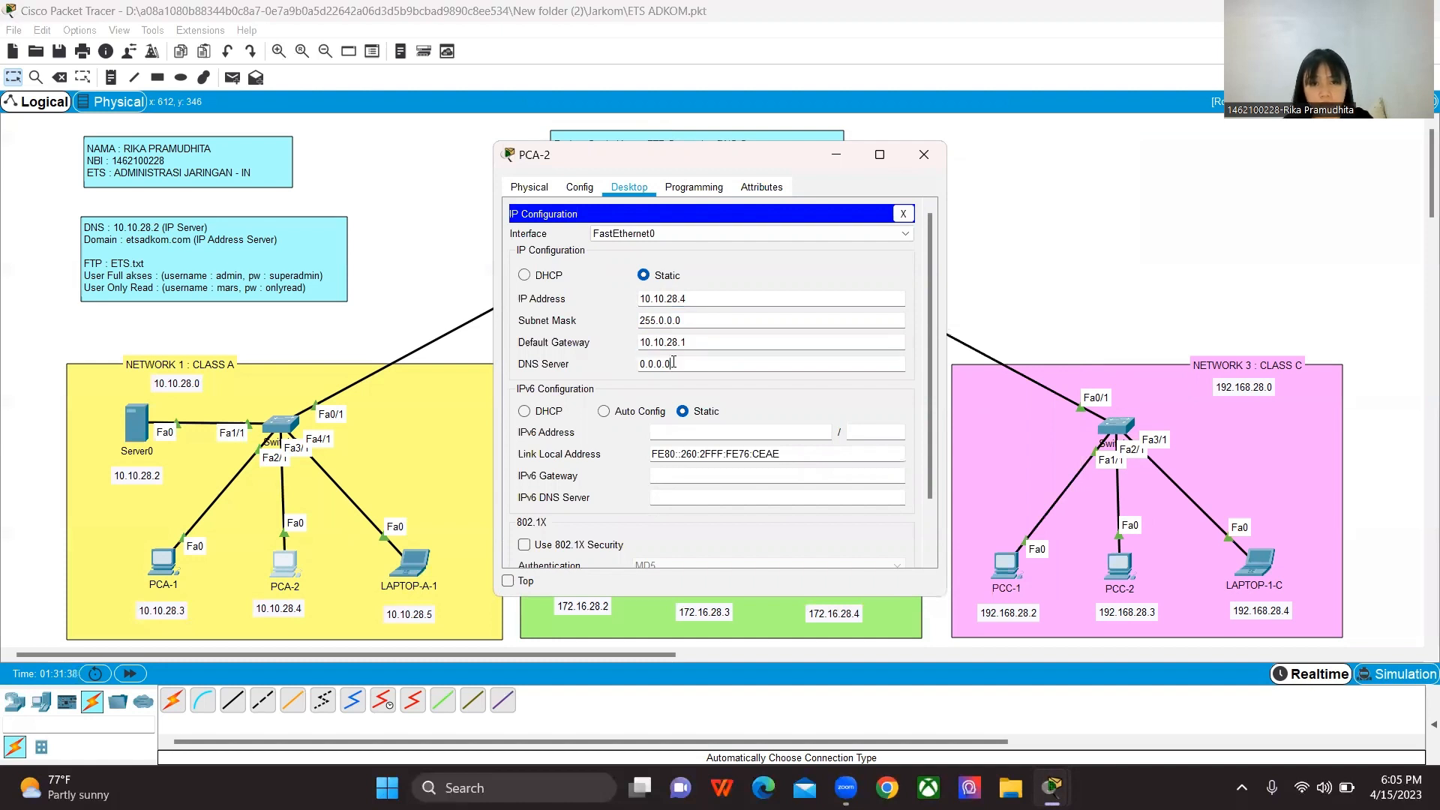
key(Tab)
text(10.10.28.2)
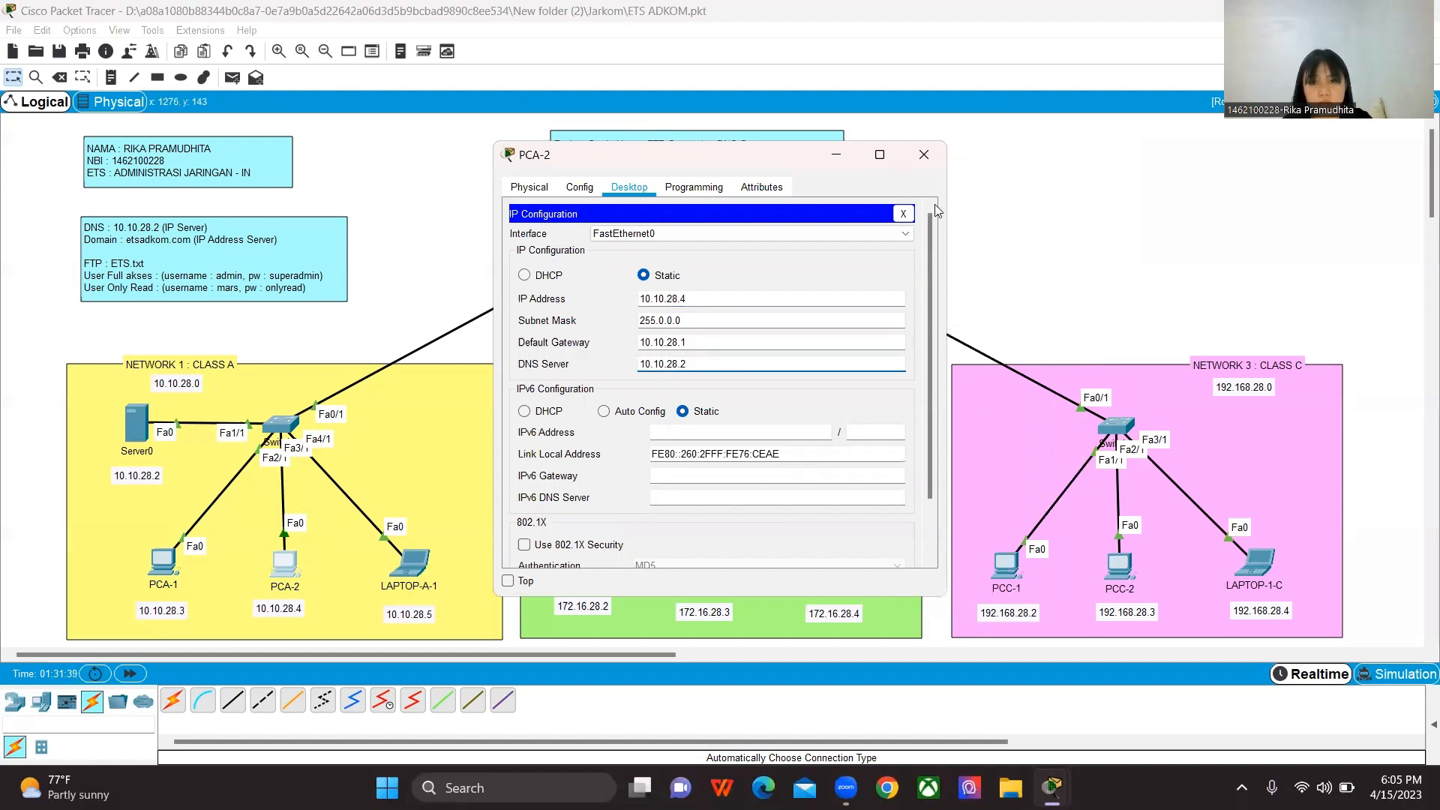
click(930, 155)
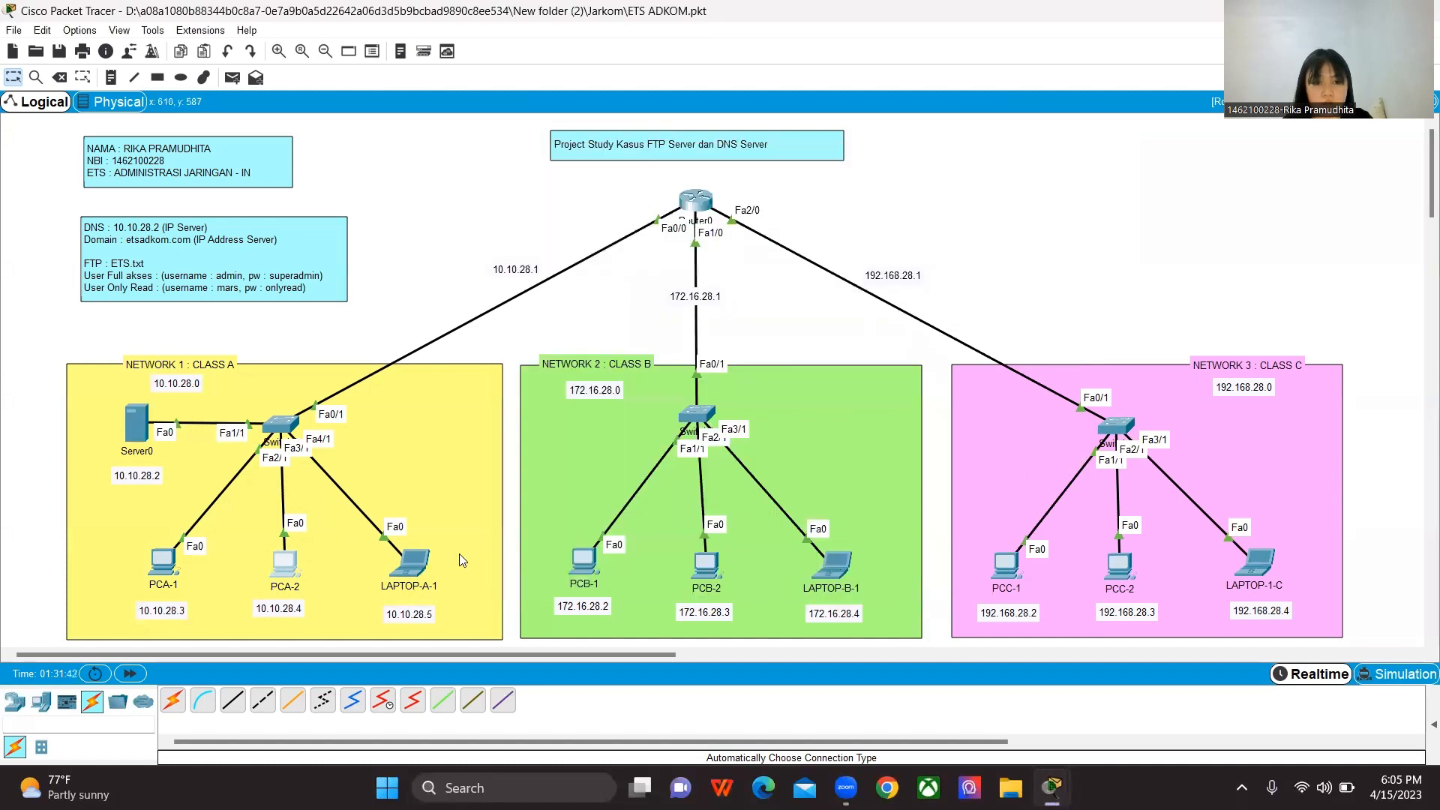
Step: Assign LAPTOP-A-1 the static IP address 10.10.28.5 with subnet mask 255.0.0.0
click(410, 563)
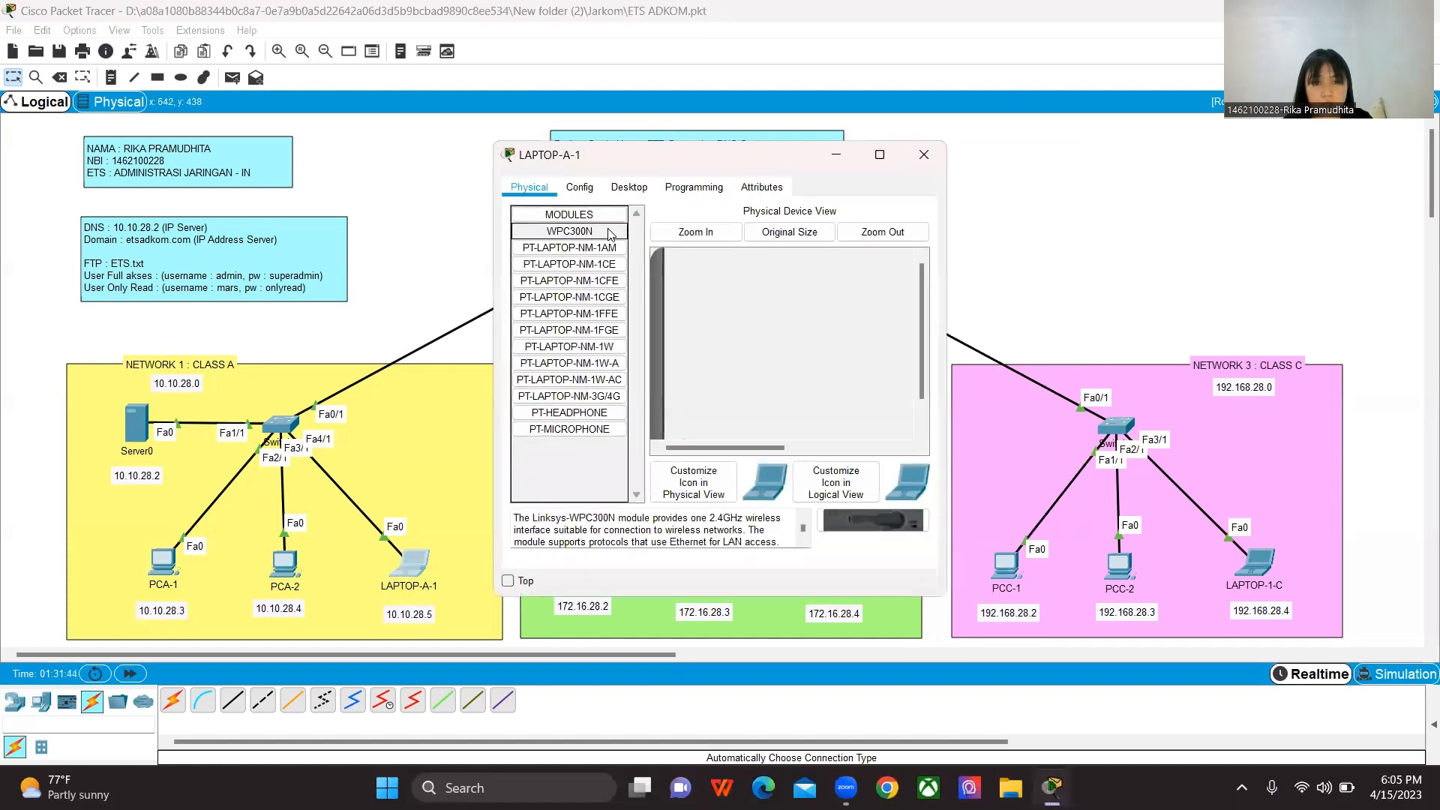
click(629, 187)
click(572, 229)
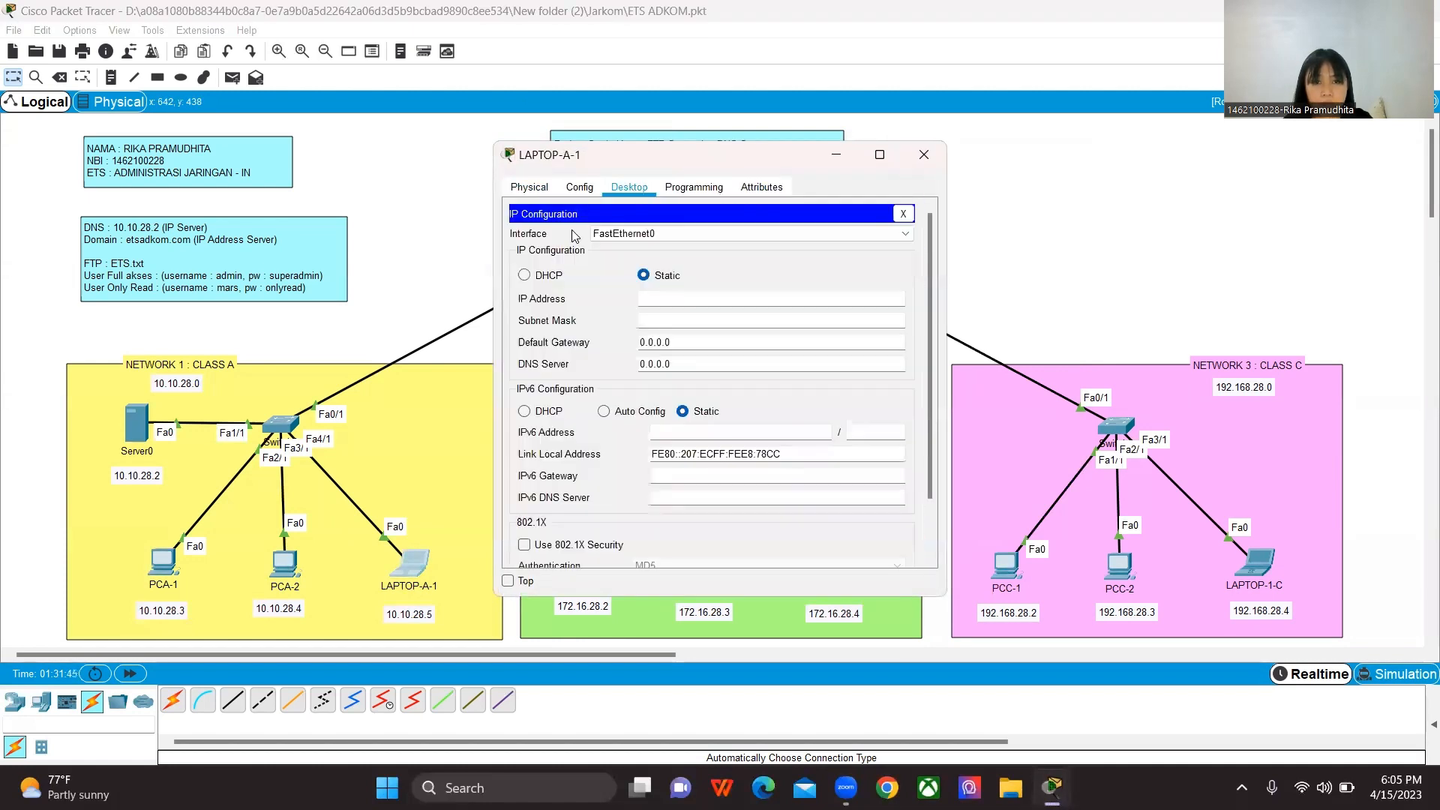
click(658, 299)
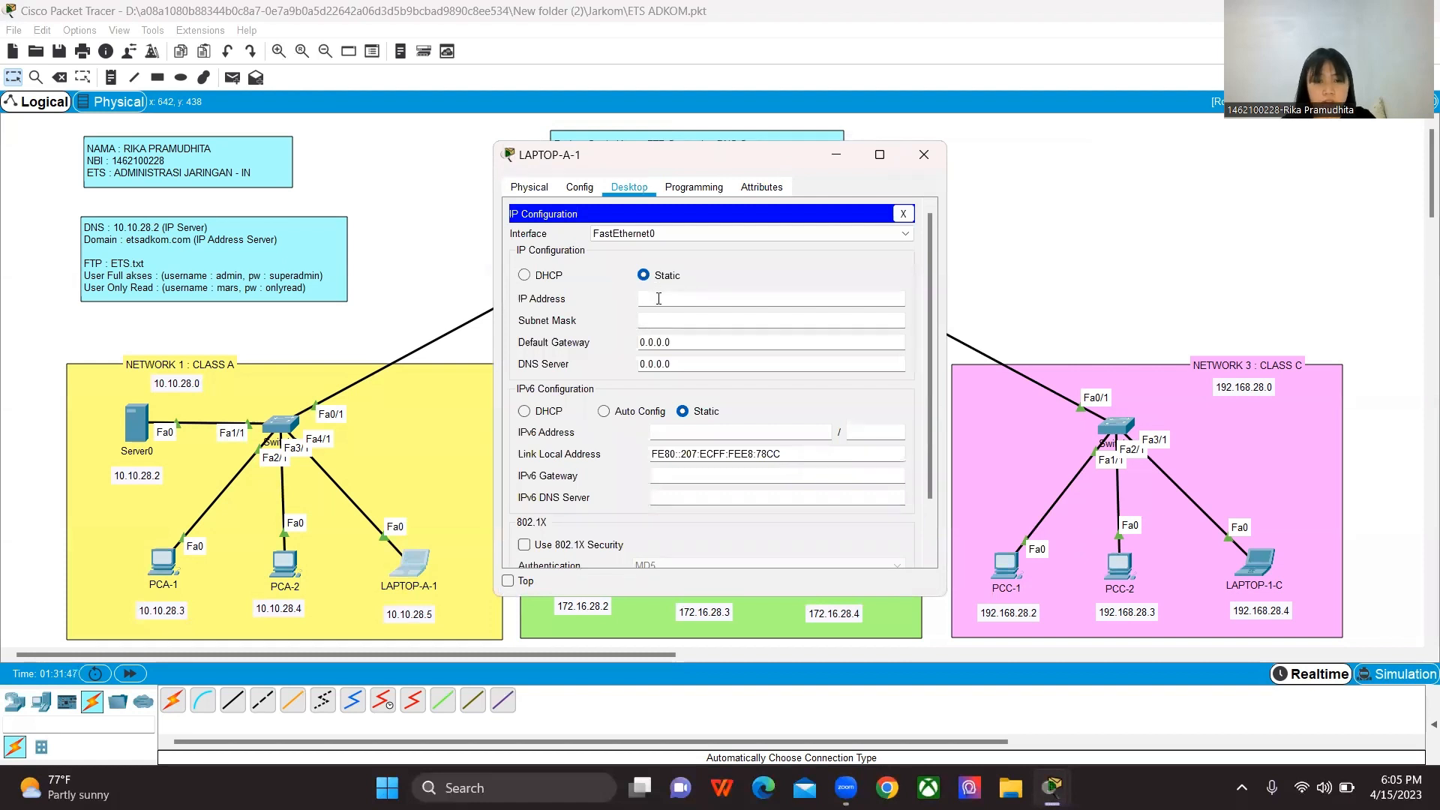
text(10.10.28.5)
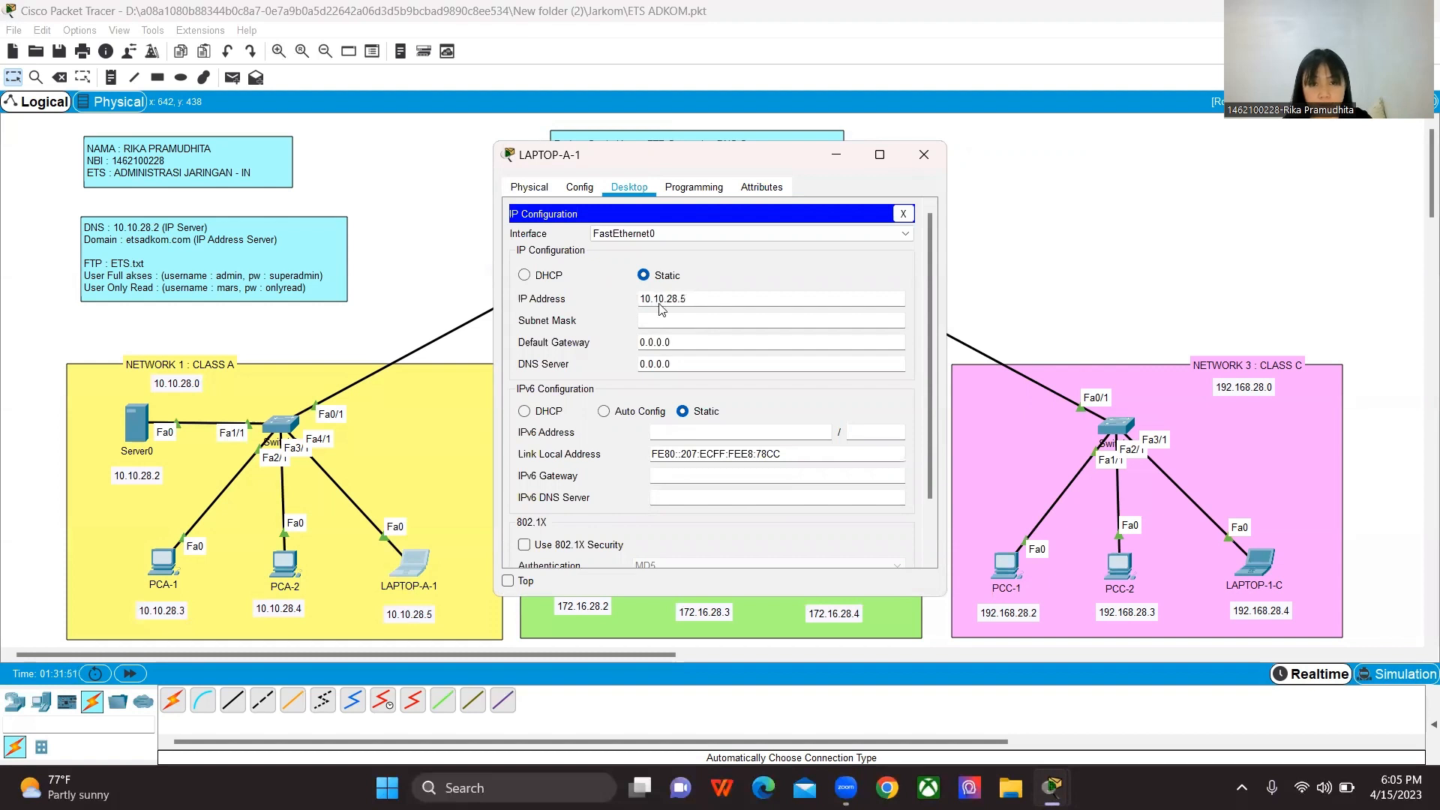
click(667, 320)
Step: Set LAPTOP-A-1's default gateway to 10.10.28.1 and DNS server to 10.10.28.2, and close its configuration
key(Tab)
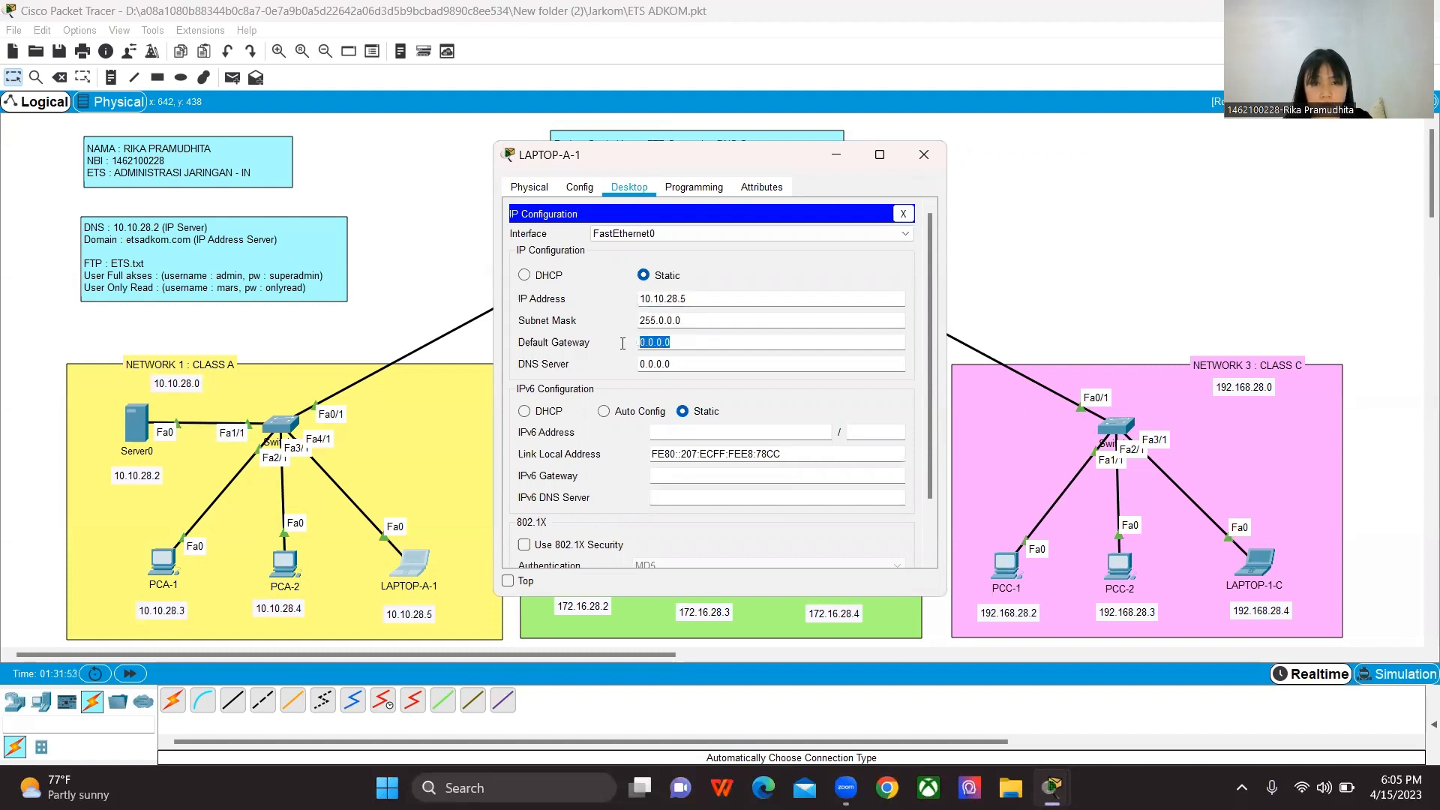
text(10.10)
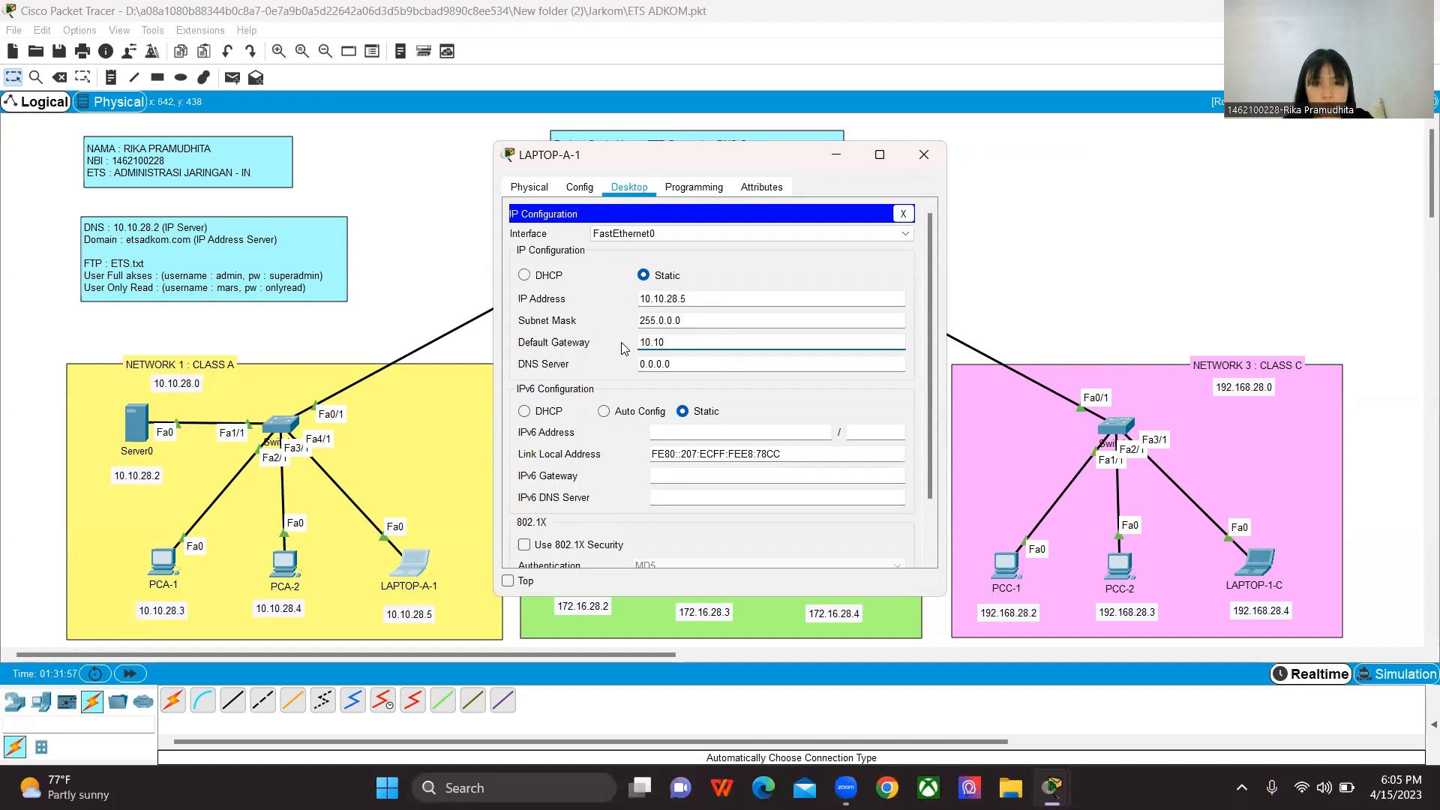
text(.28.1)
click(675, 365)
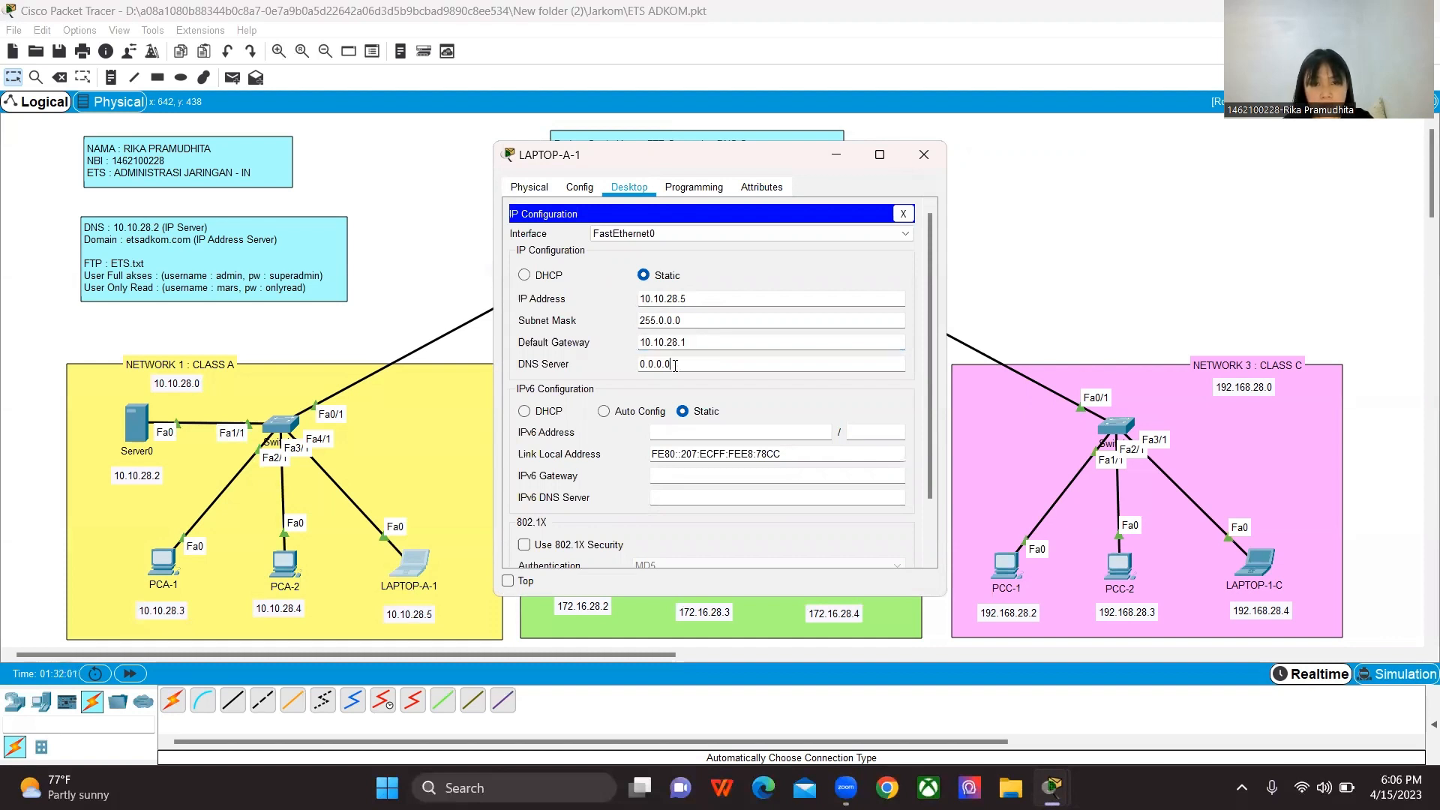
text(10.10.28.2)
drag(731, 362, 616, 363)
text(10.10.28.2)
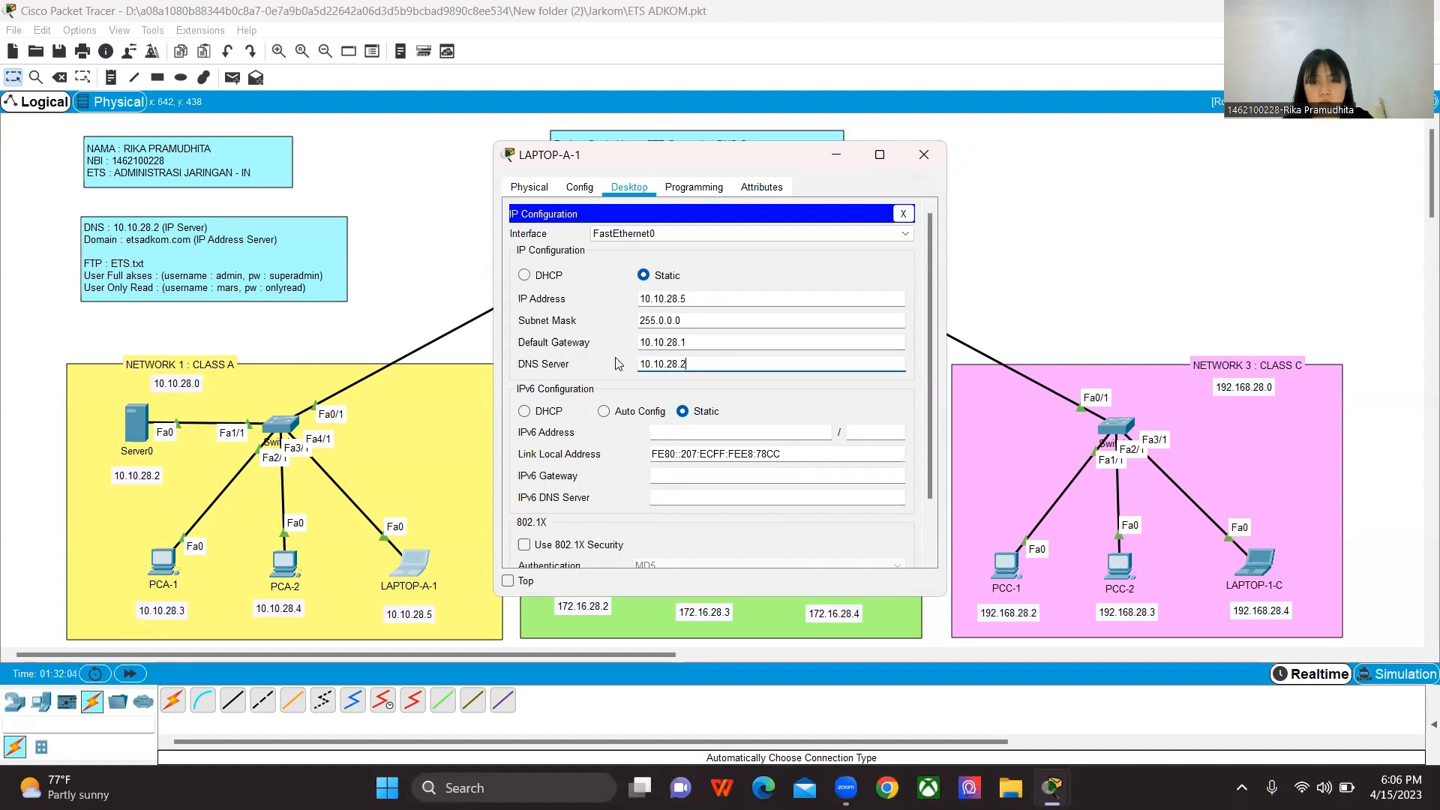
click(925, 154)
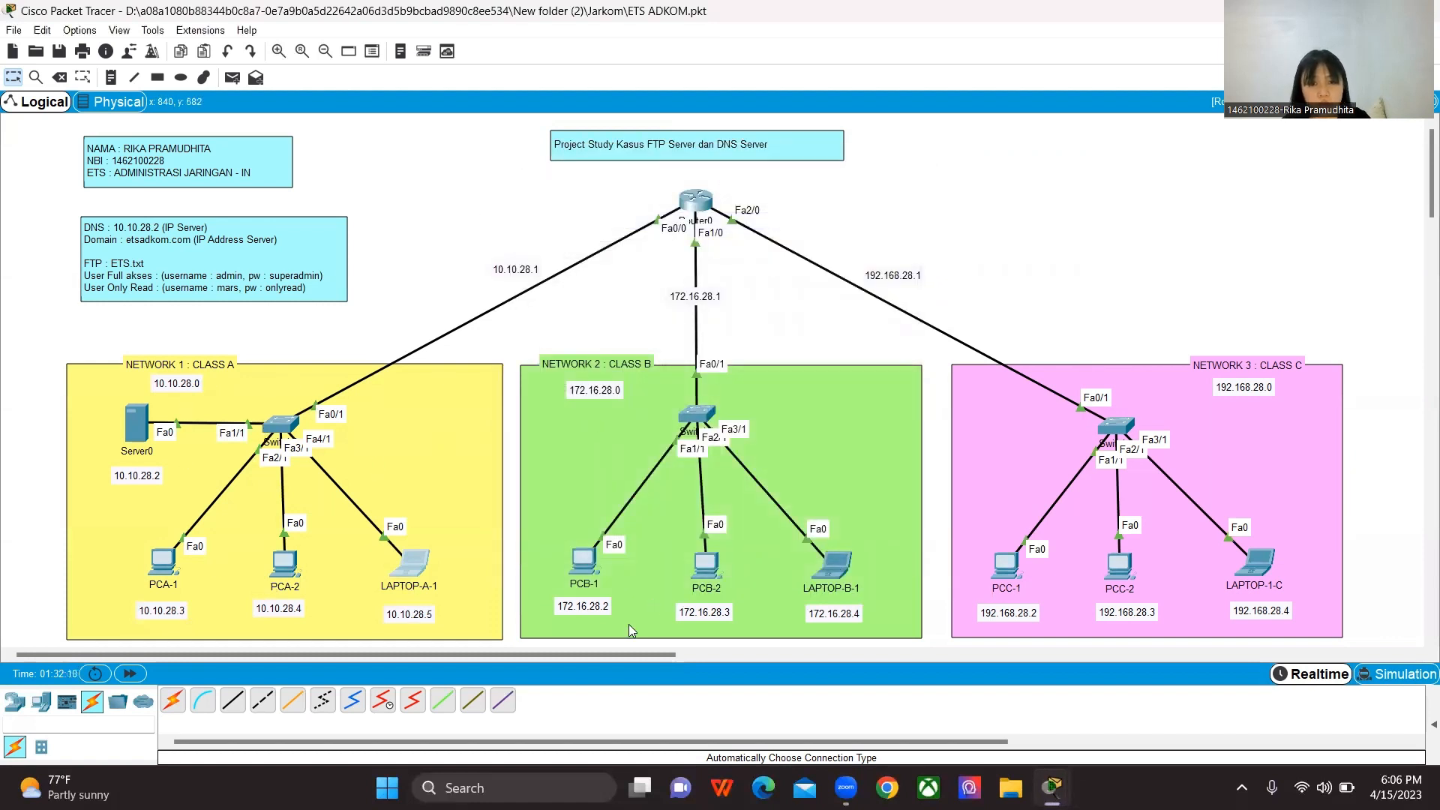
Step: Assign PCB-1 the static IP address 172.16.28.2 with subnet mask 255.255.0.0
click(592, 573)
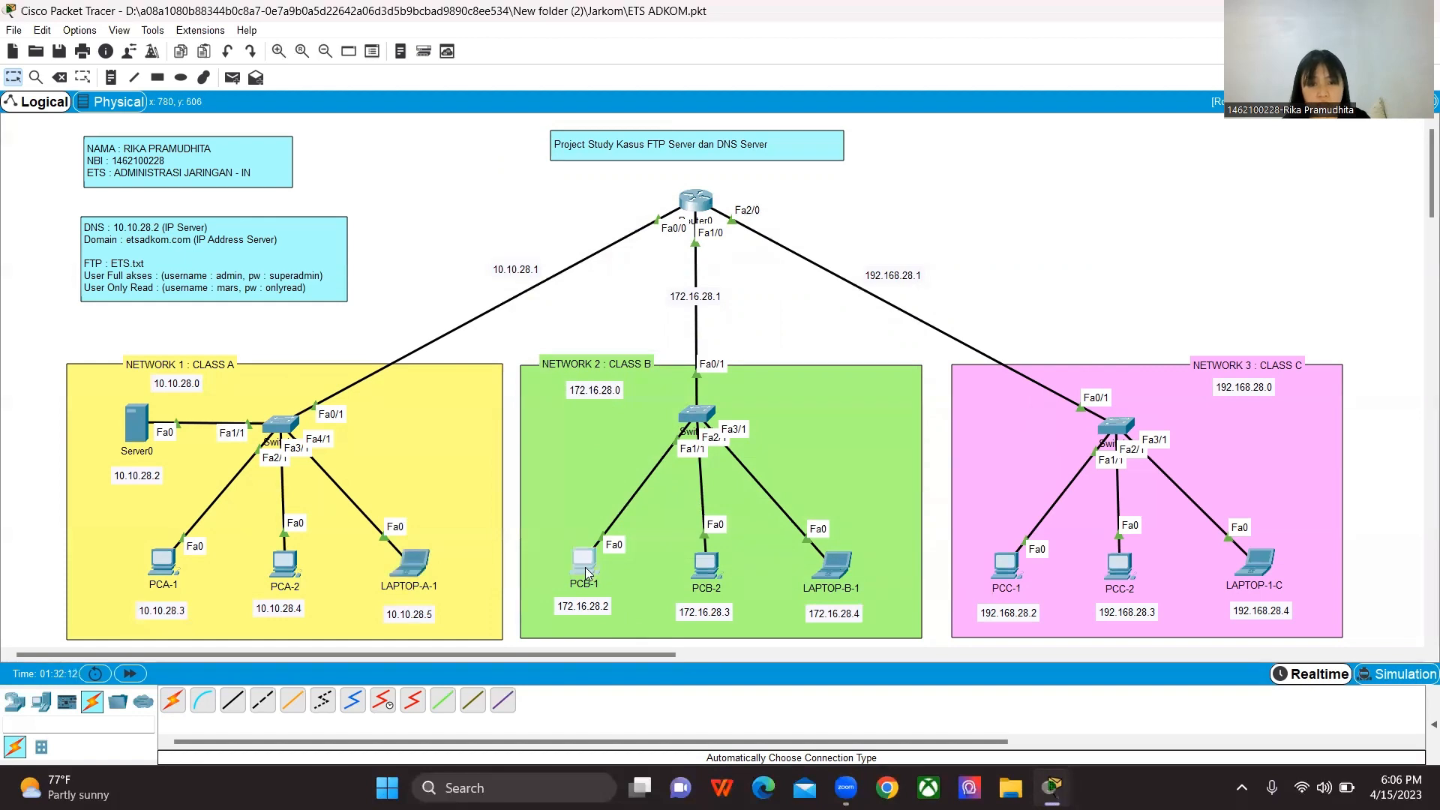
click(629, 189)
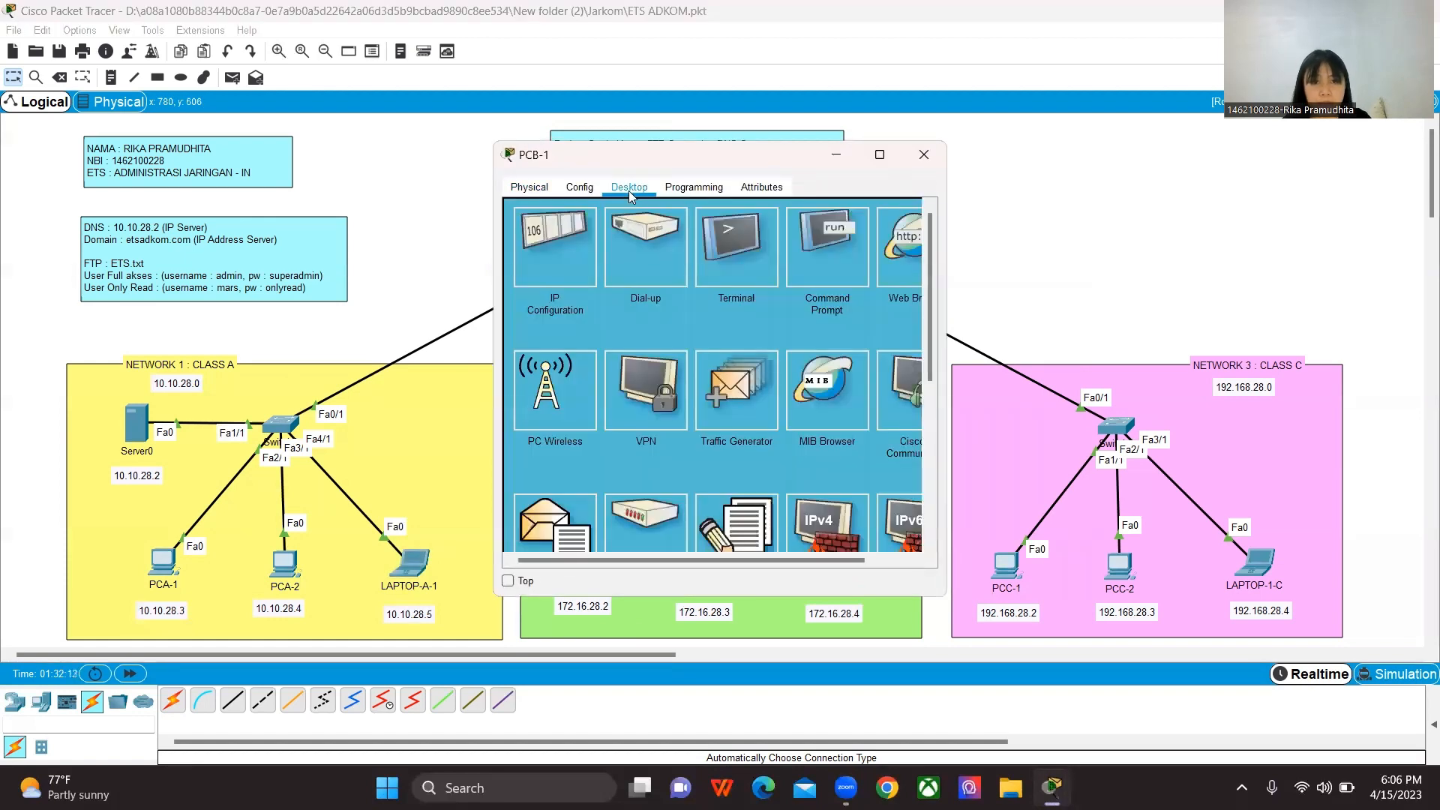
click(558, 242)
drag(705, 164, 996, 149)
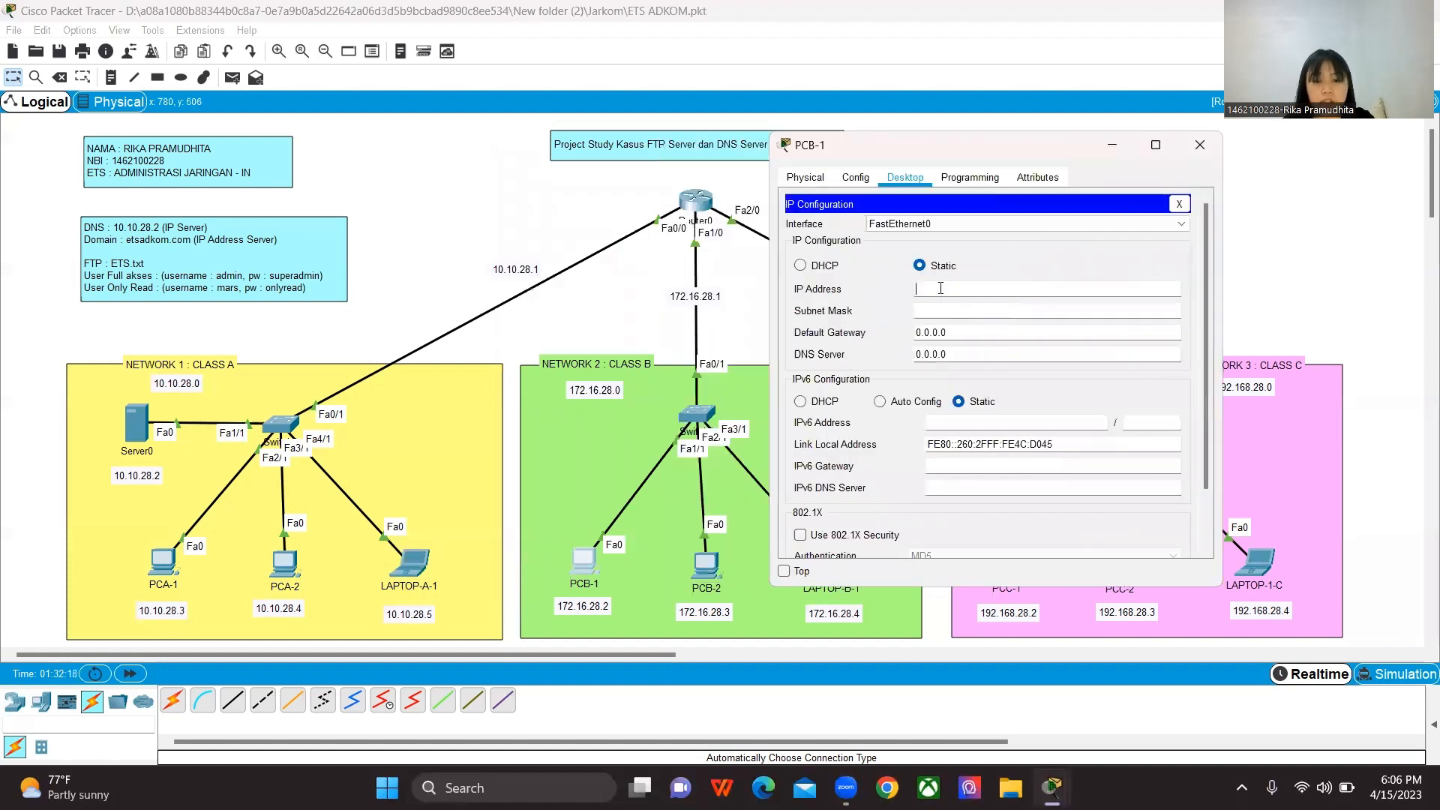
click(941, 289)
text(172)
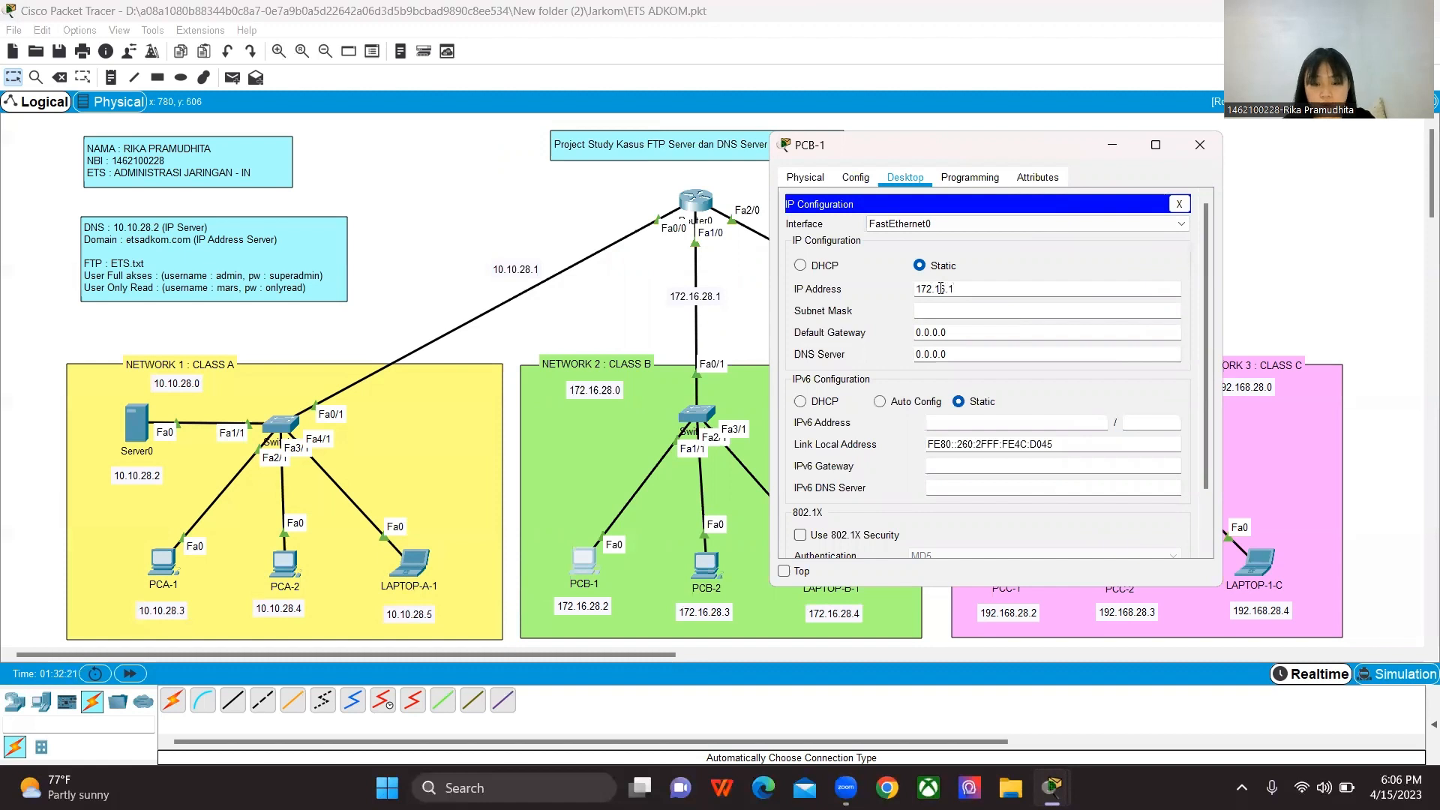
text(.16.28.2)
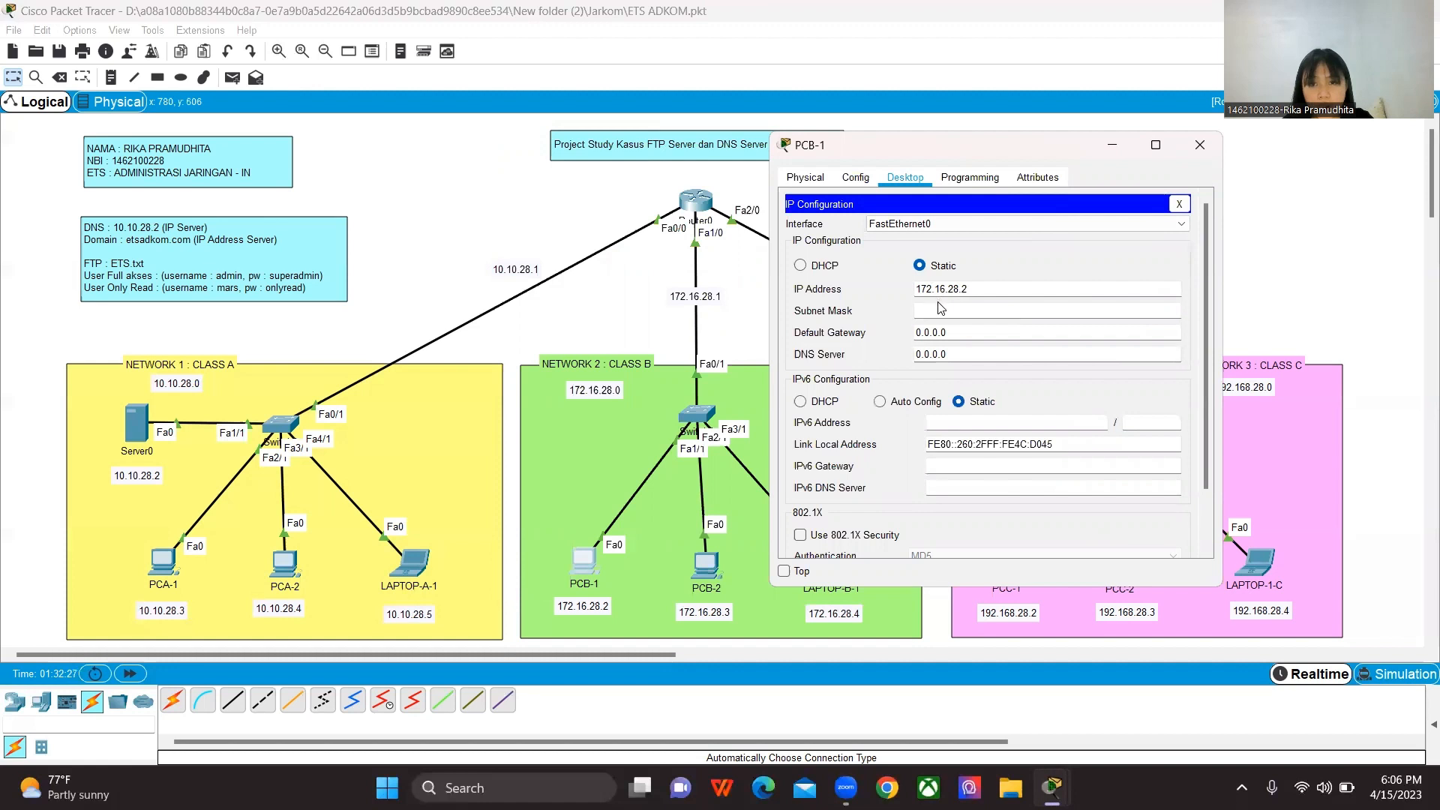
click(941, 311)
Step: Set PCB-1's default gateway to 172.16.28.1
click(956, 334)
key(BackSpace)
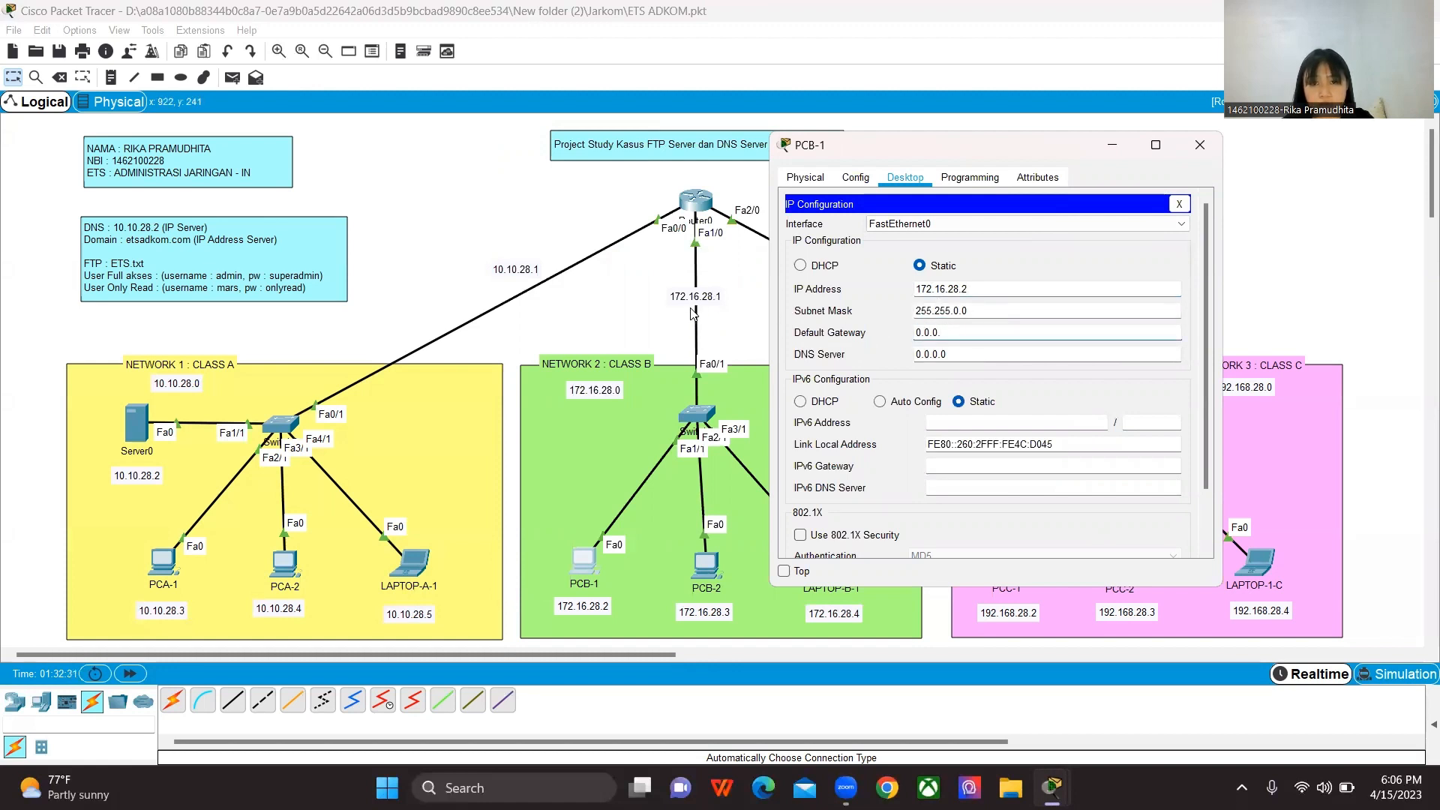
double_click(956, 333)
key(BackSpace)
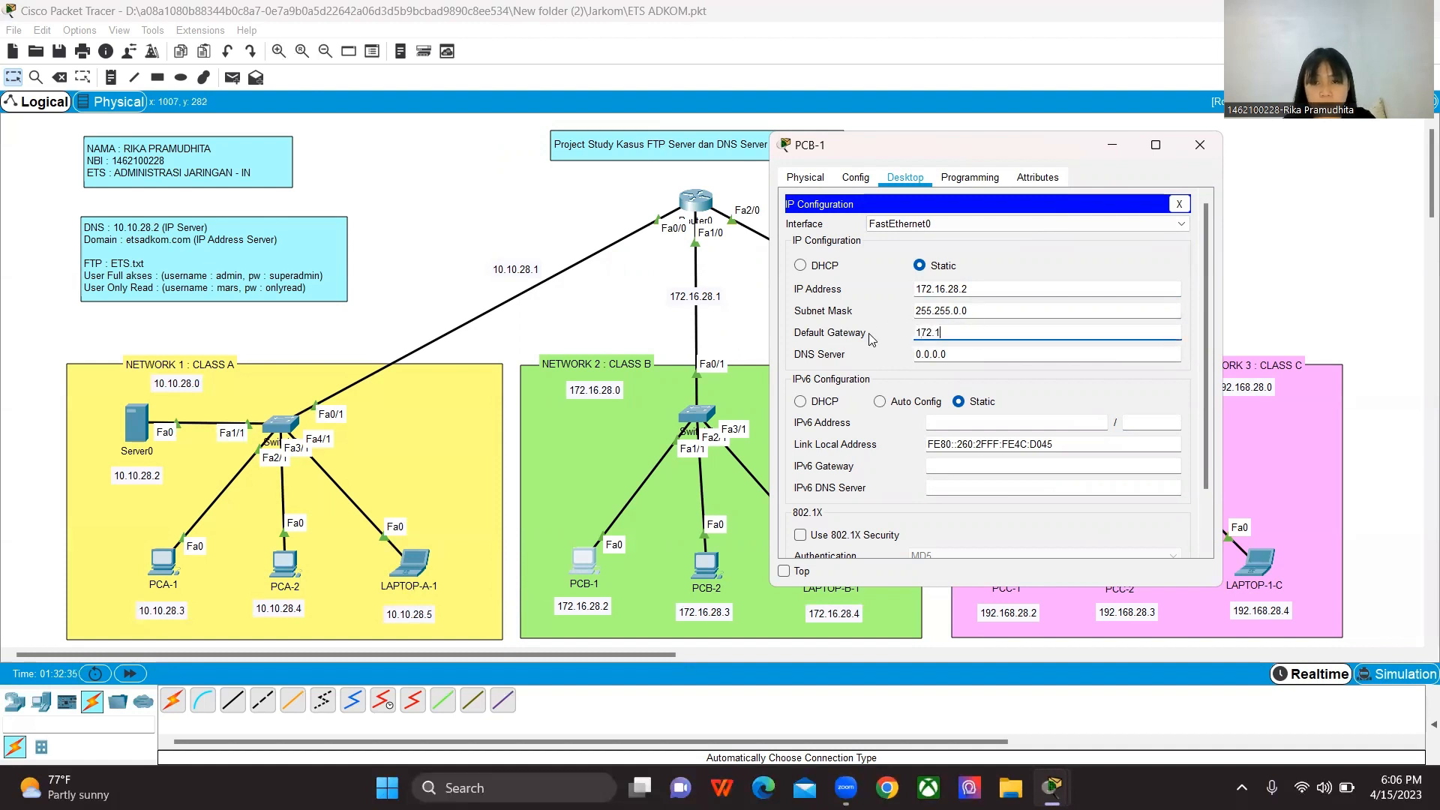
text(172.15)
key(BackSpace)
text(6.28.1)
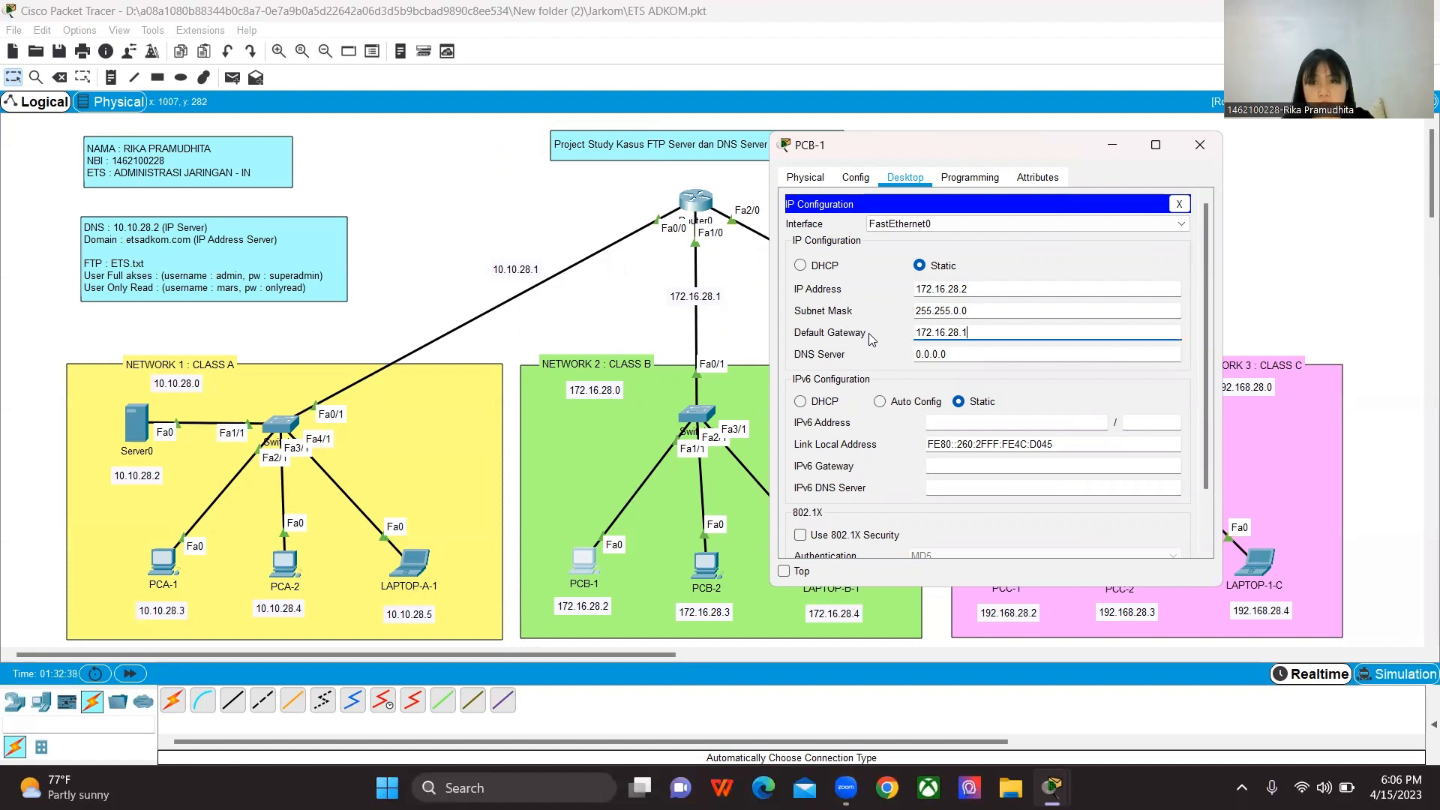
Step: Set PCB-1's DNS server to 10.10.28.2 and close its configuration
drag(972, 290, 914, 299)
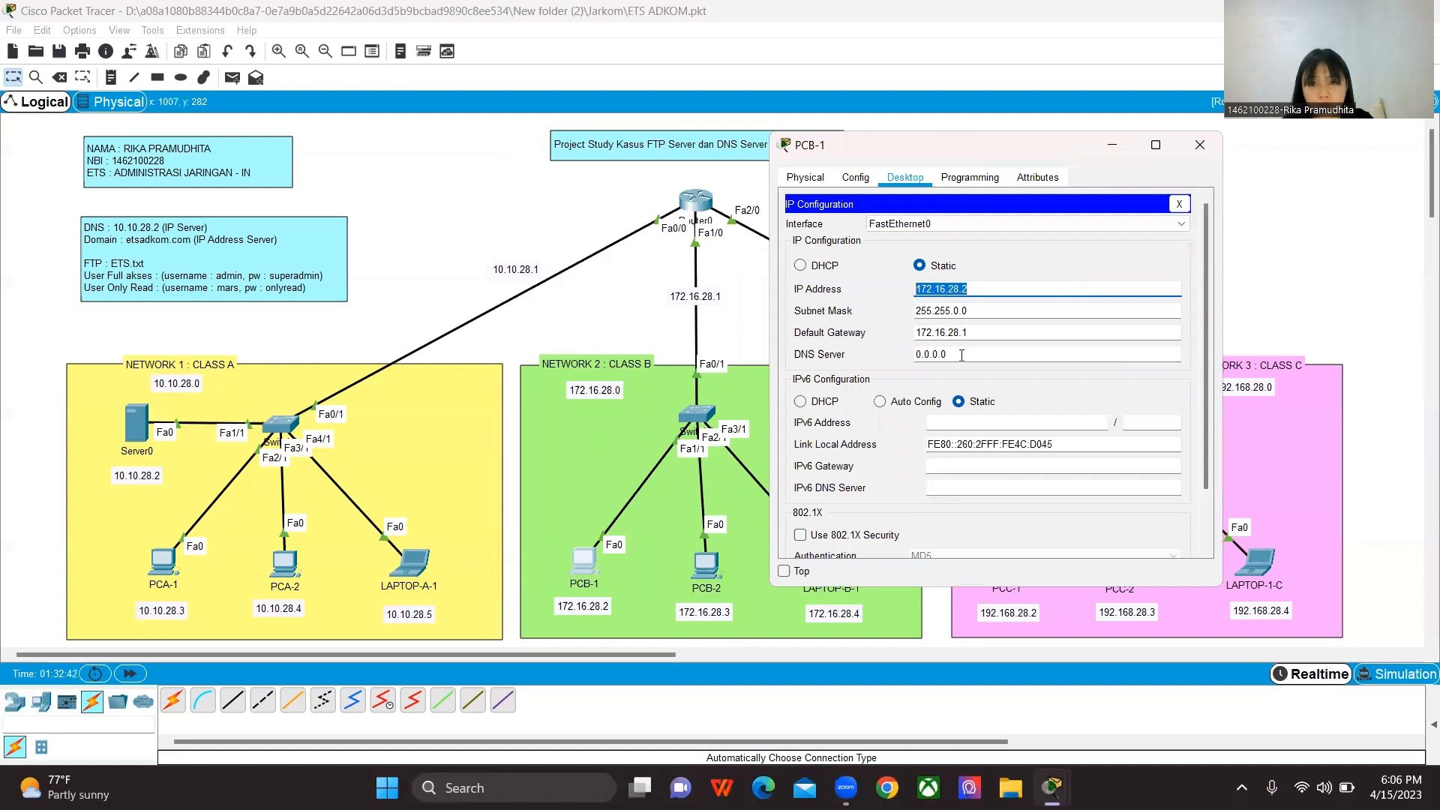
drag(966, 355, 901, 359)
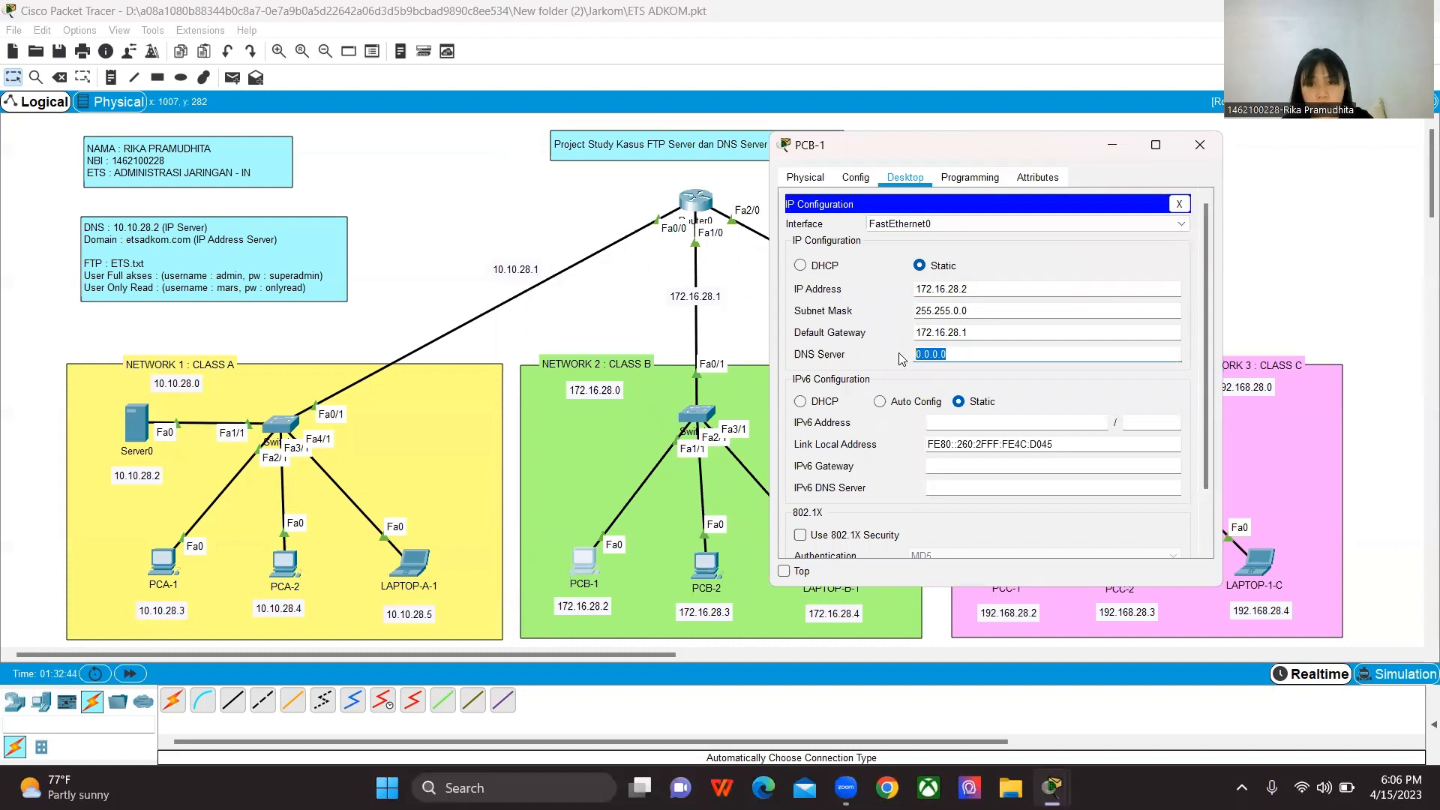
text(10.10.28.2)
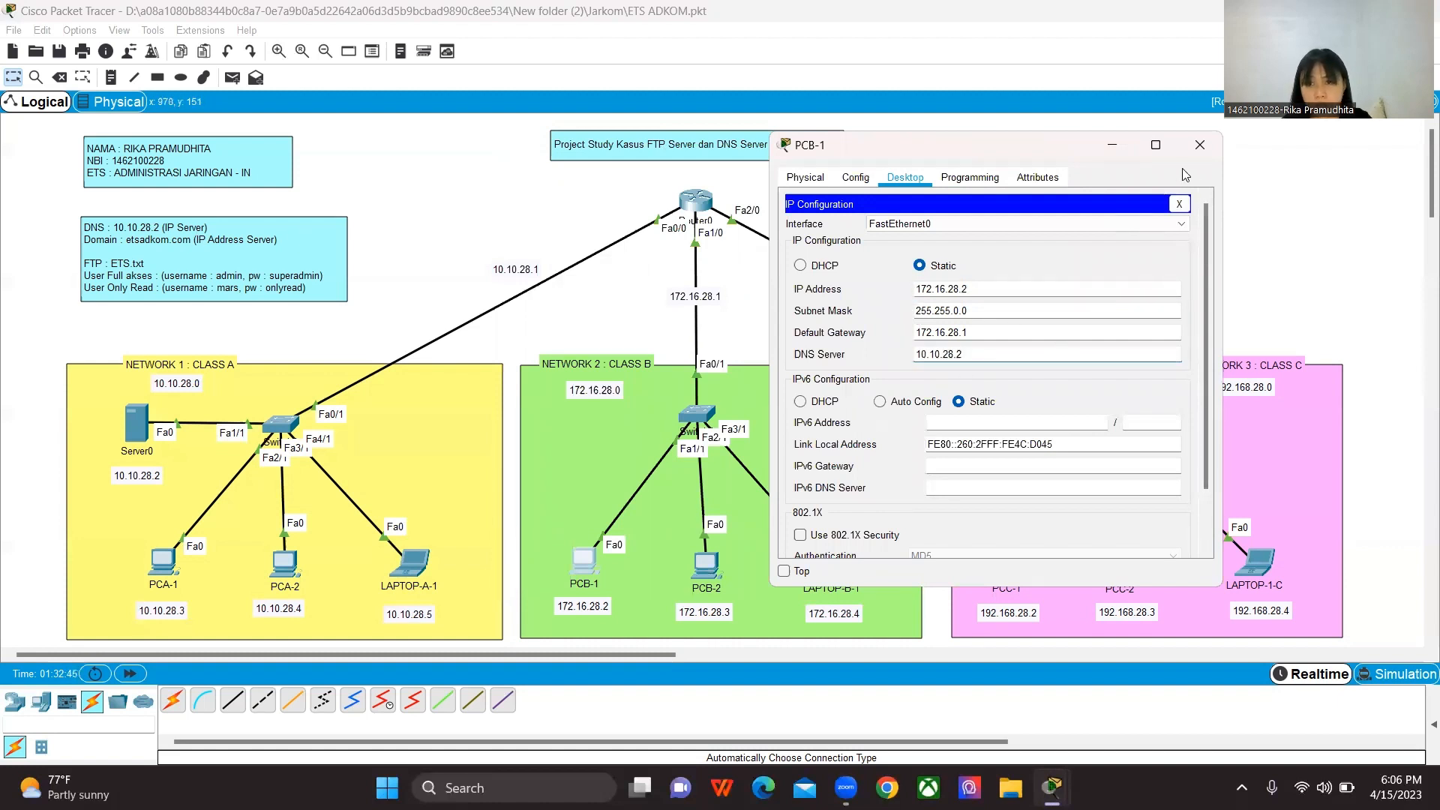
click(1200, 144)
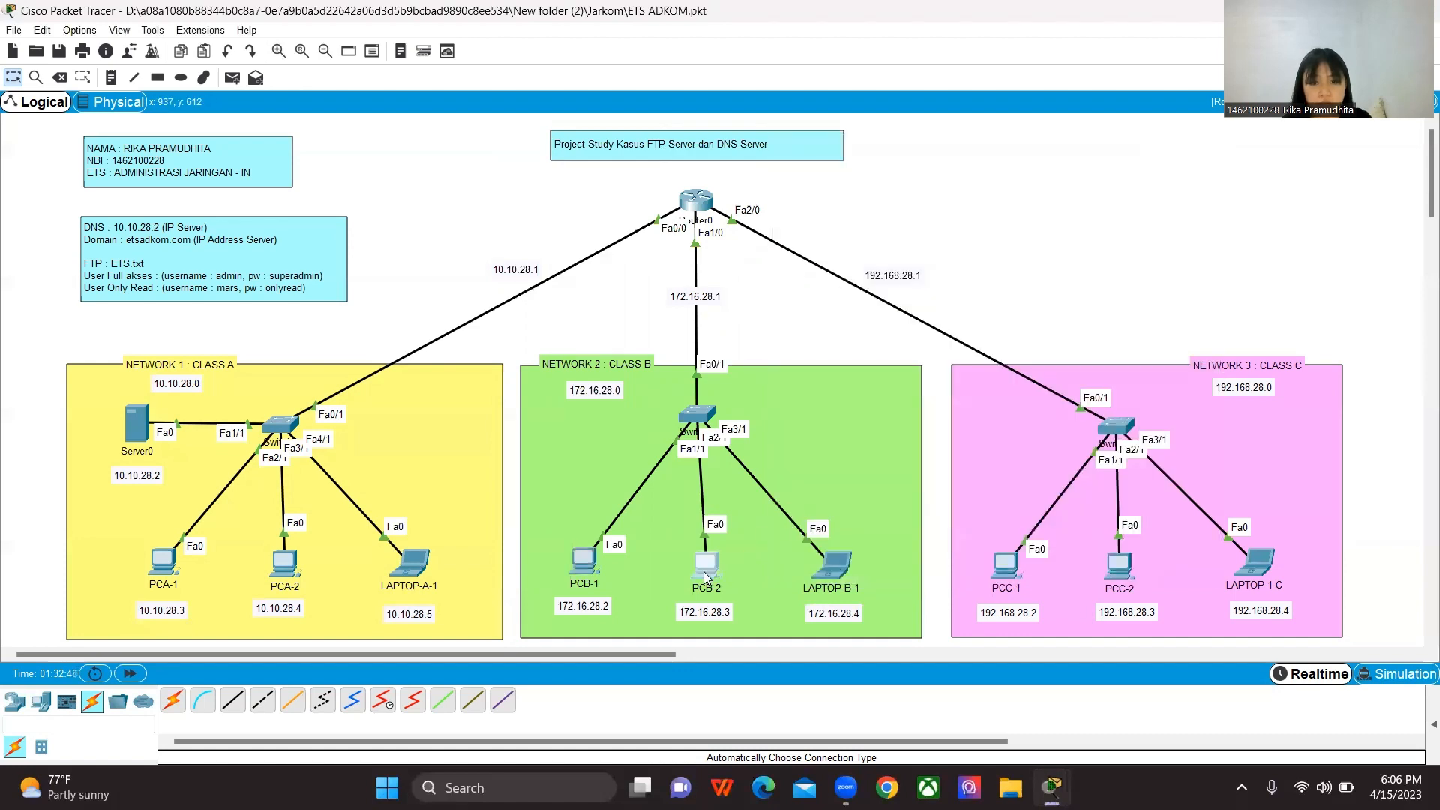
Step: Assign PCB-2 the static IP address 172.16.28.3 with subnet mask 255.255.0.0
click(705, 570)
click(634, 189)
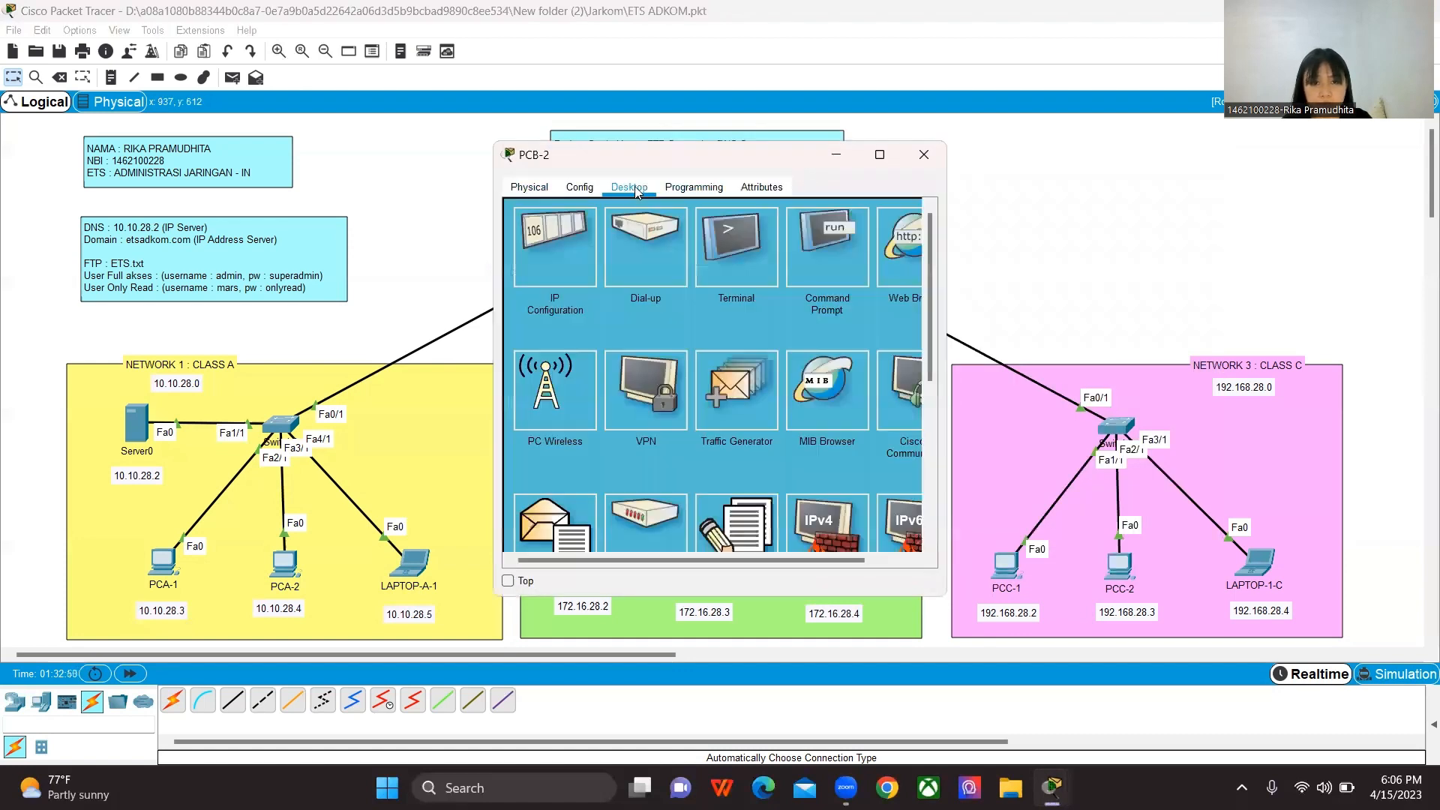
click(542, 265)
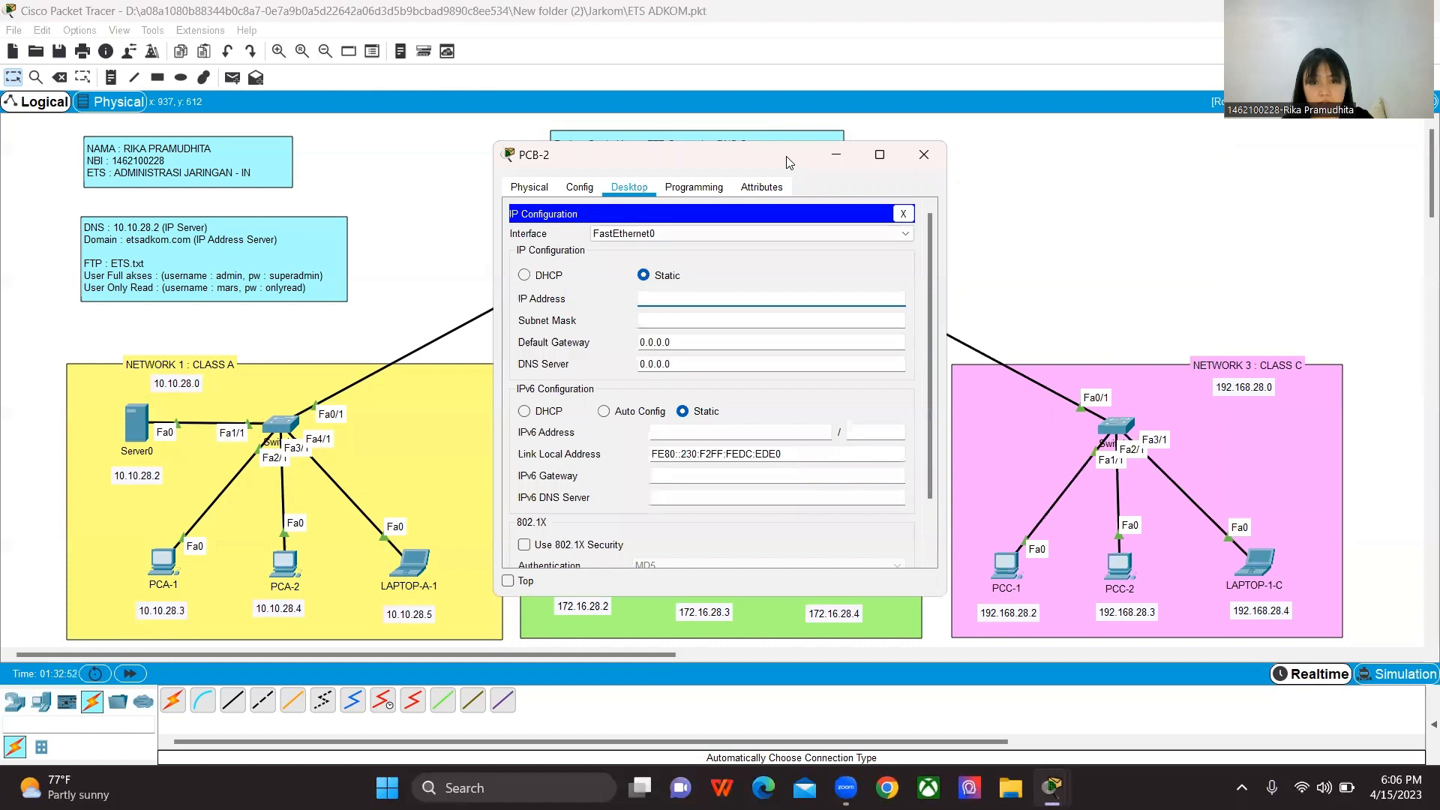
drag(789, 163, 1146, 155)
text(172)
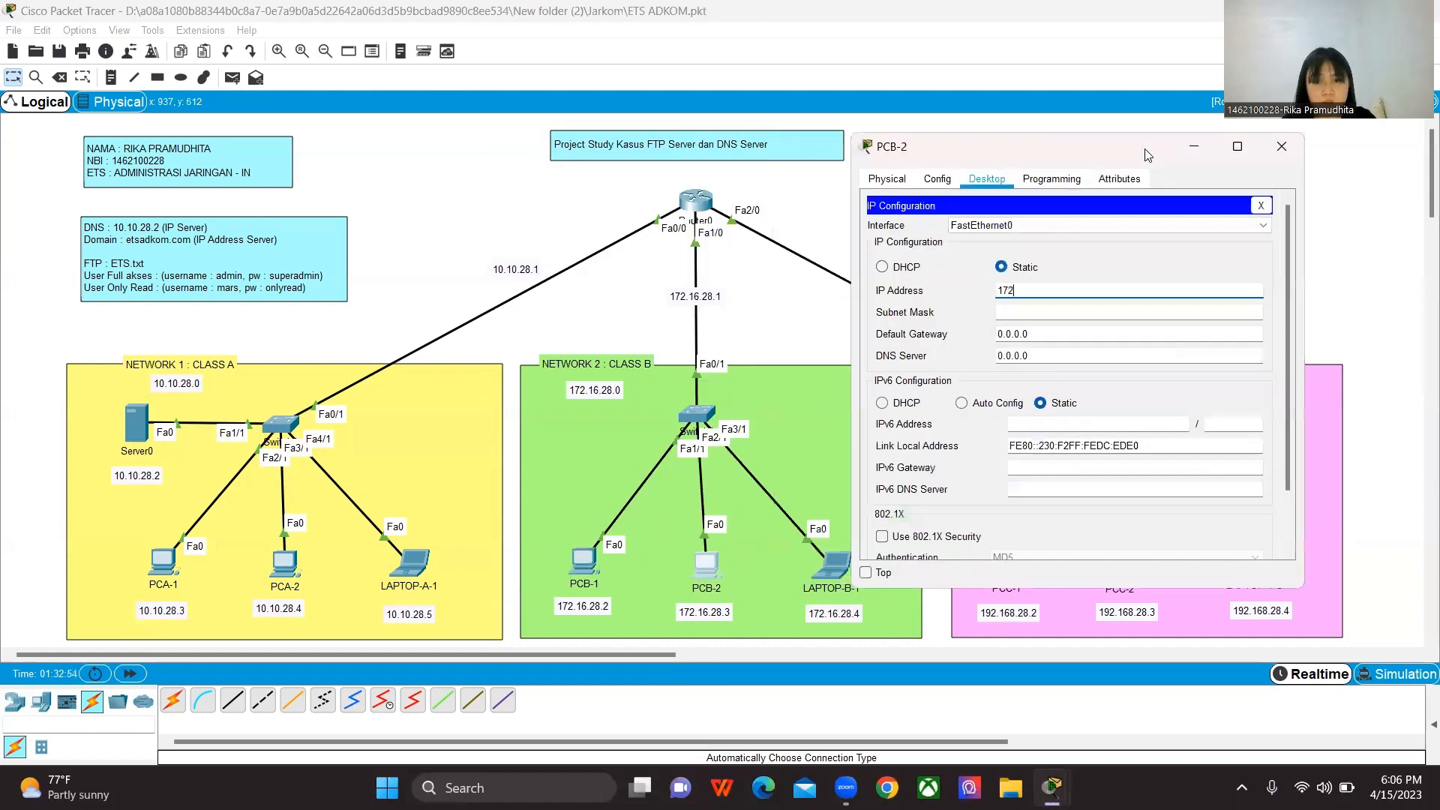
text(.16.28.3)
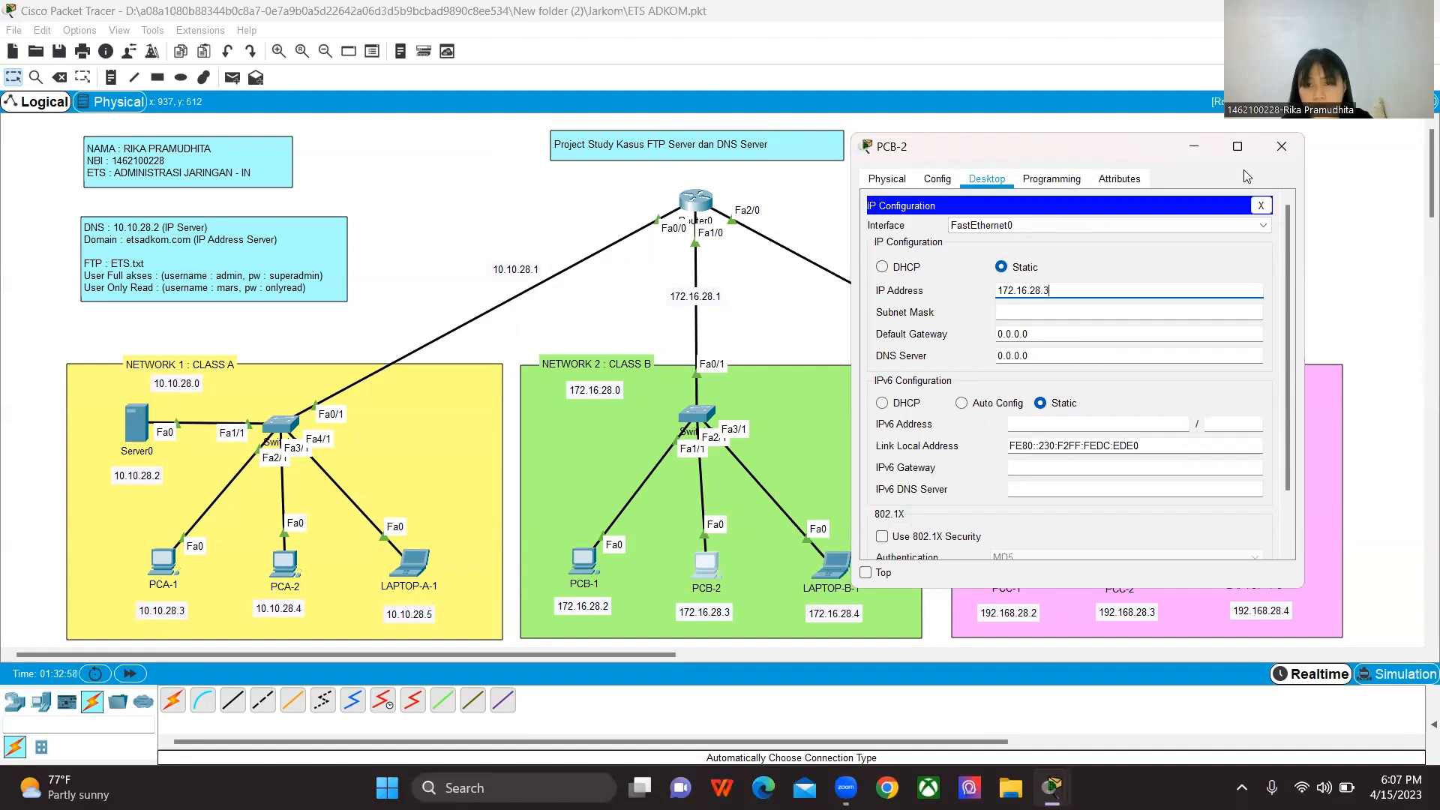
click(1080, 312)
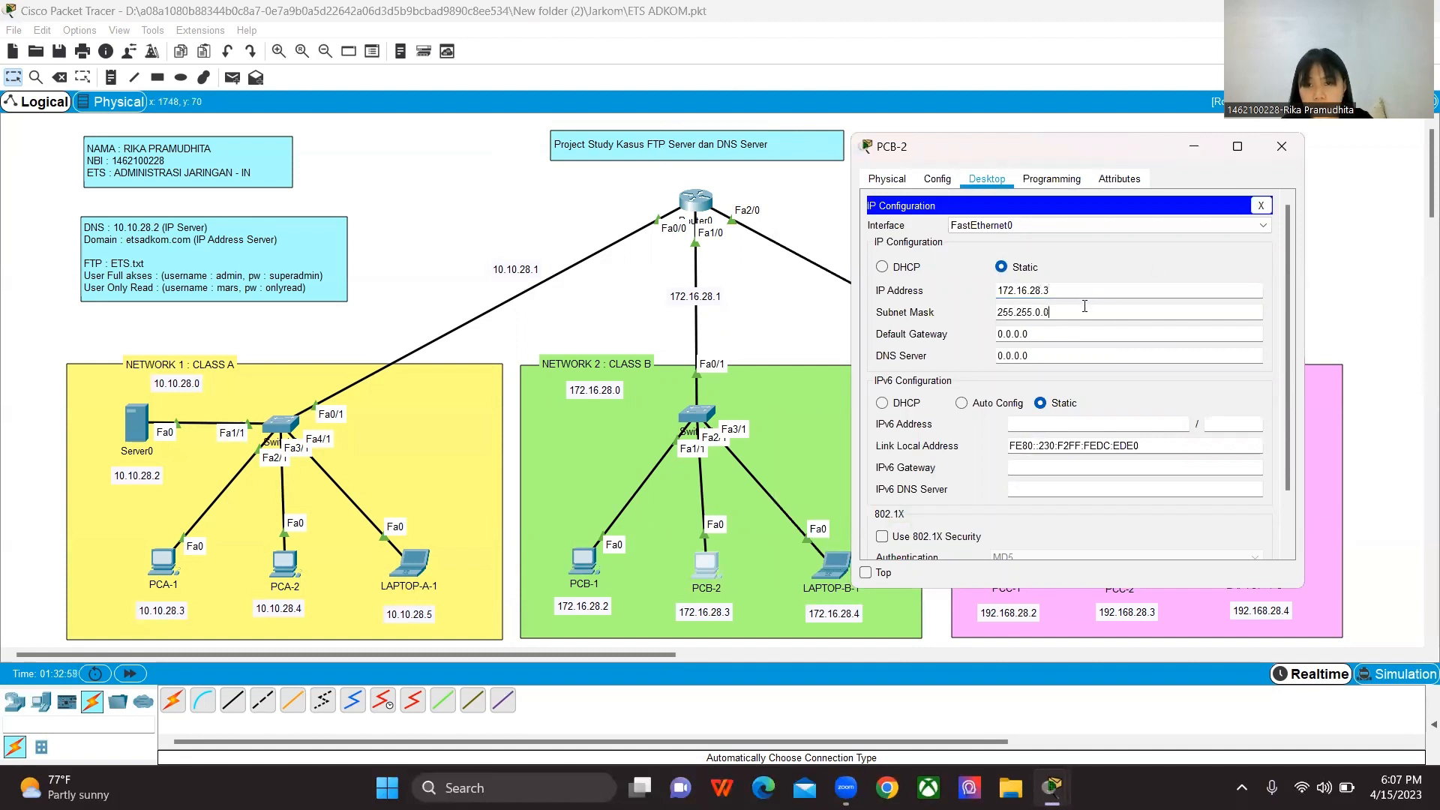
Step: Set PCB-2's default gateway to 172.16.28.1 and DNS server to 10.10.28.2, closing its configuration
key(Tab)
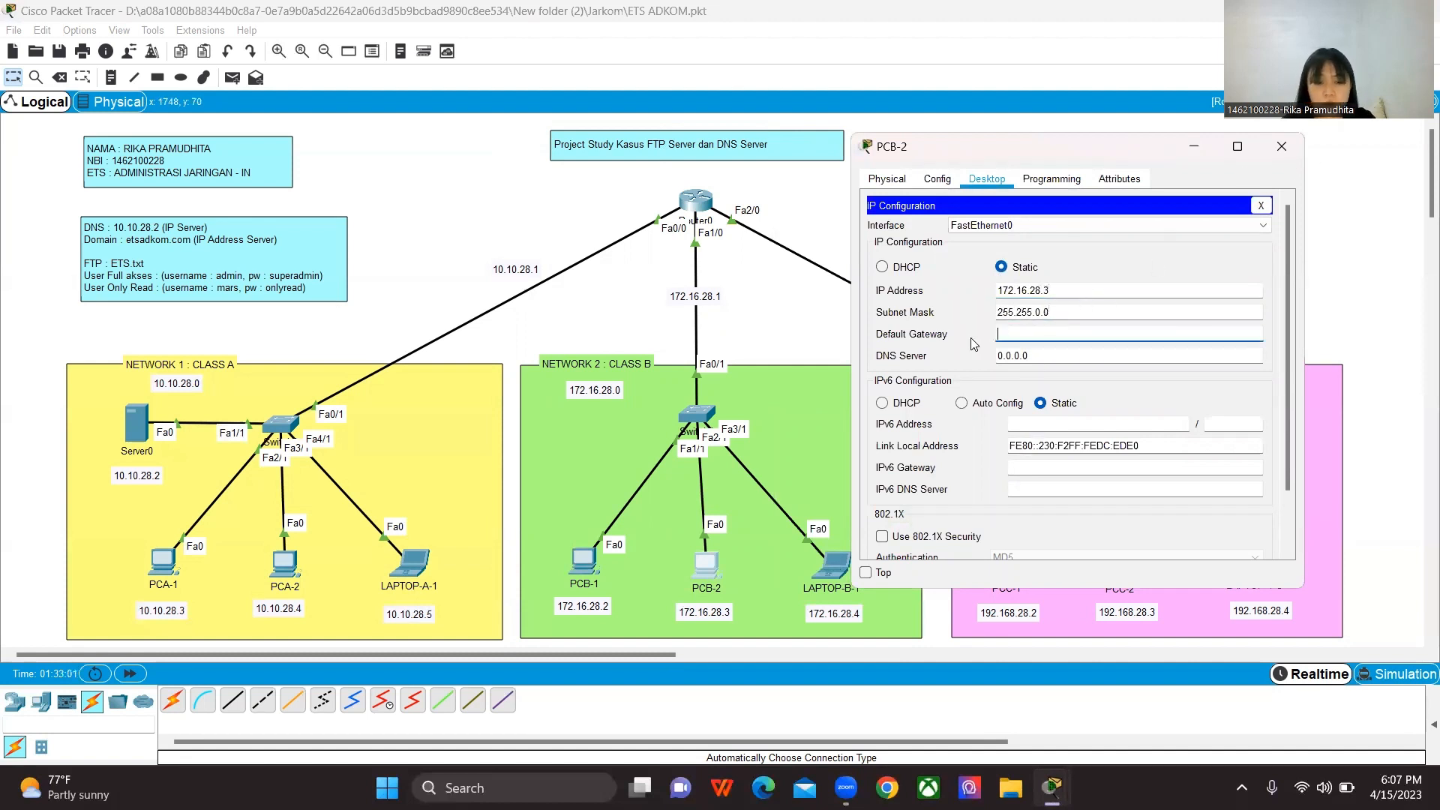
text(172.16.28.1)
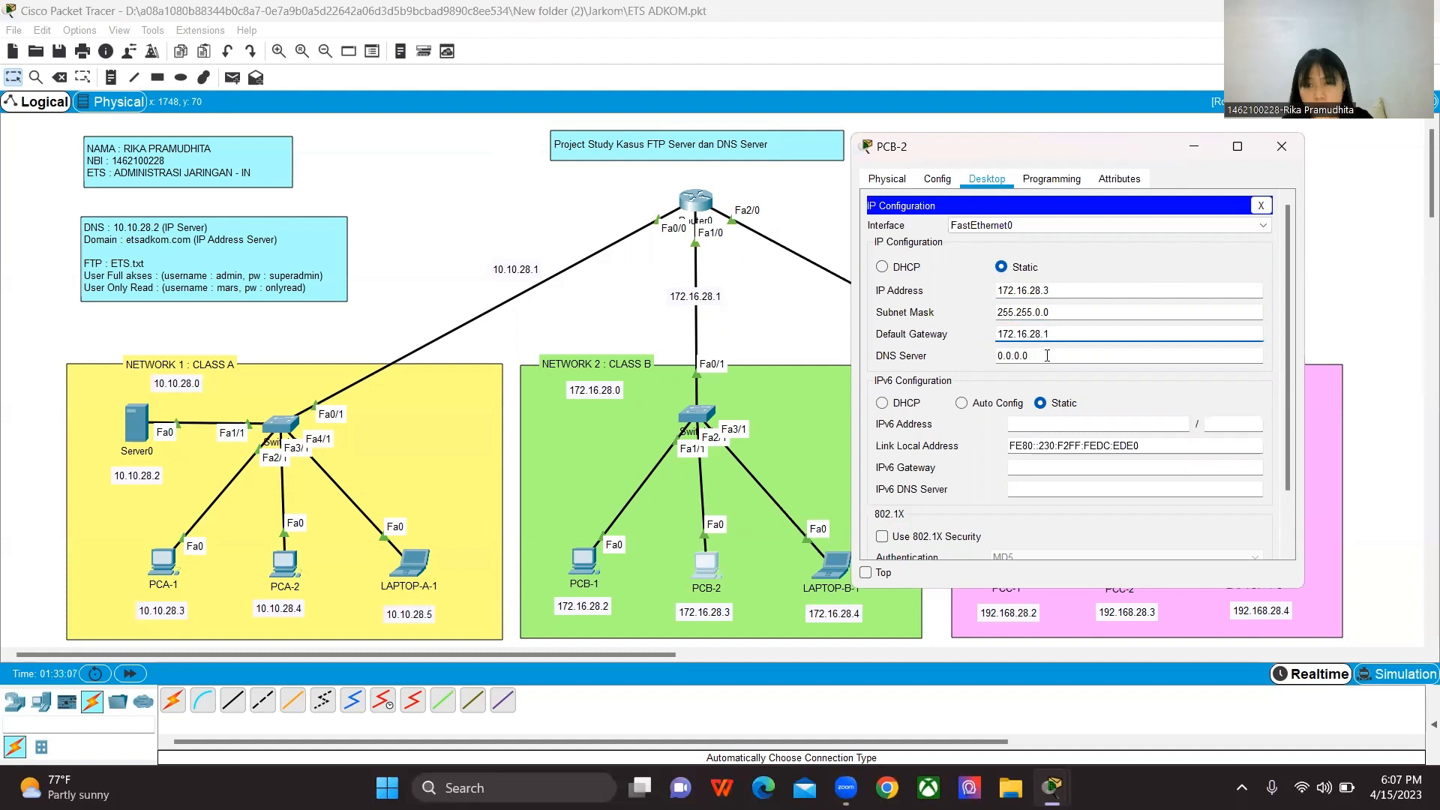
key(Tab)
text(10.10.28.2)
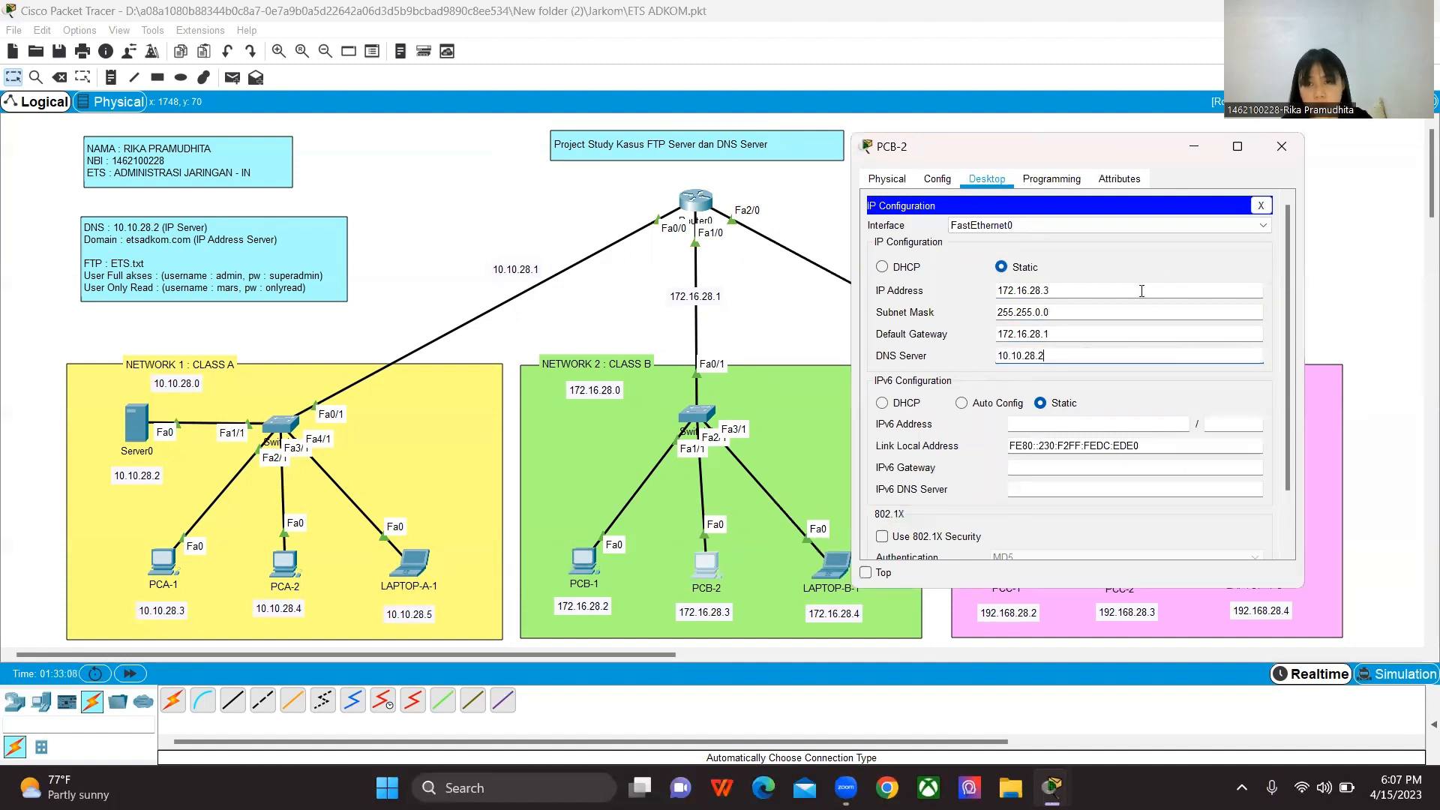
click(1282, 147)
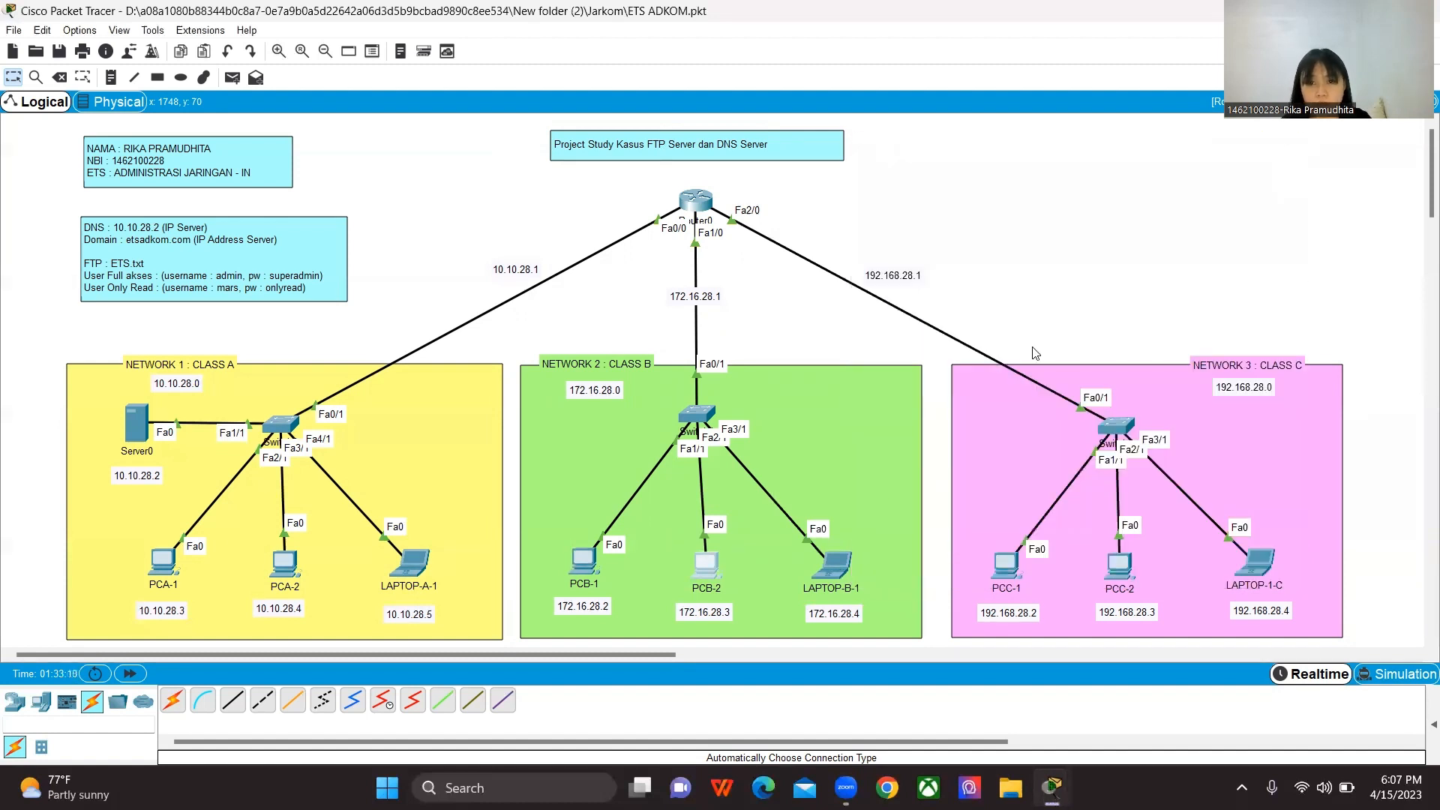
Step: Assign LAPTOP-B-1 the static IP address 172.16.28.4 with subnet mask 255.255.0.0
click(831, 569)
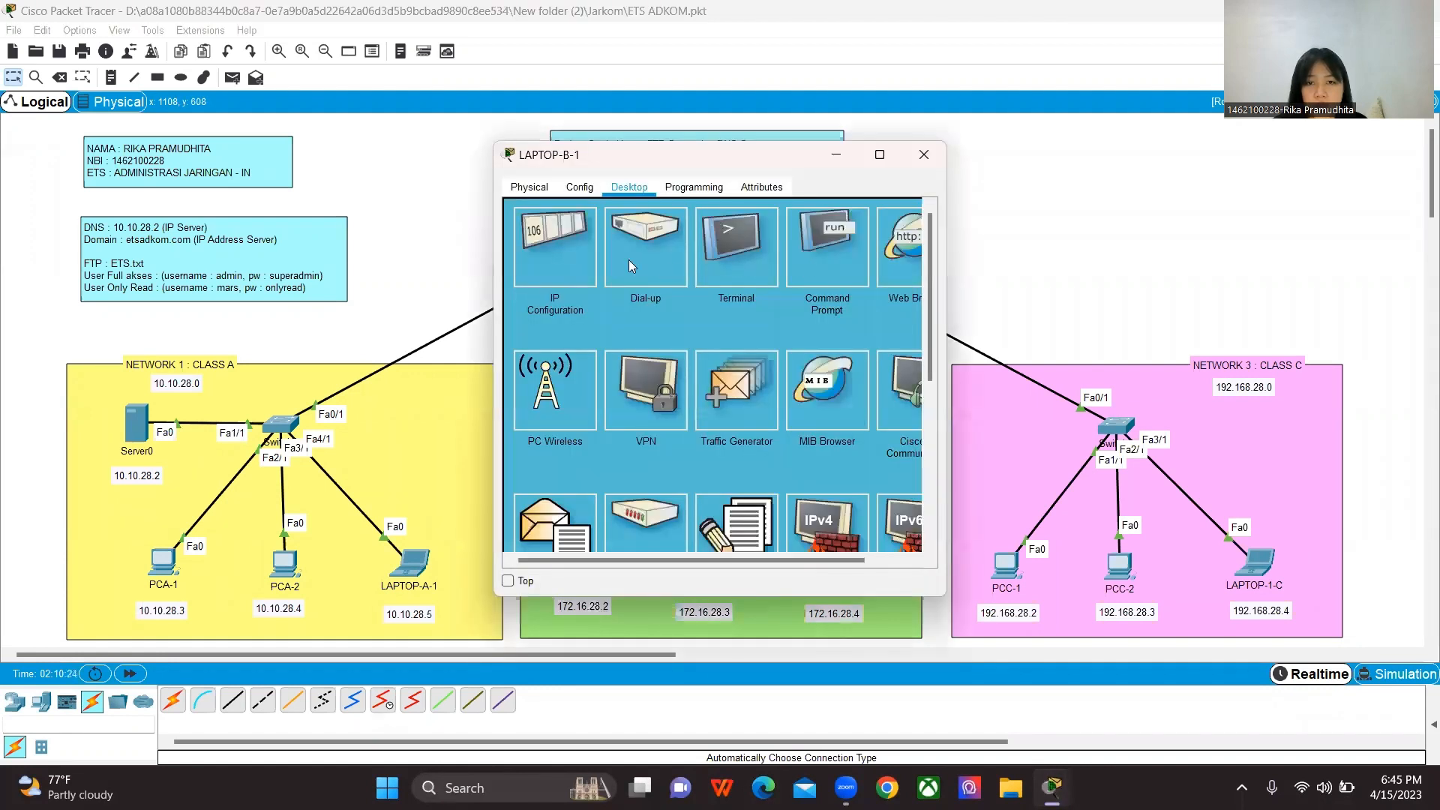
click(578, 258)
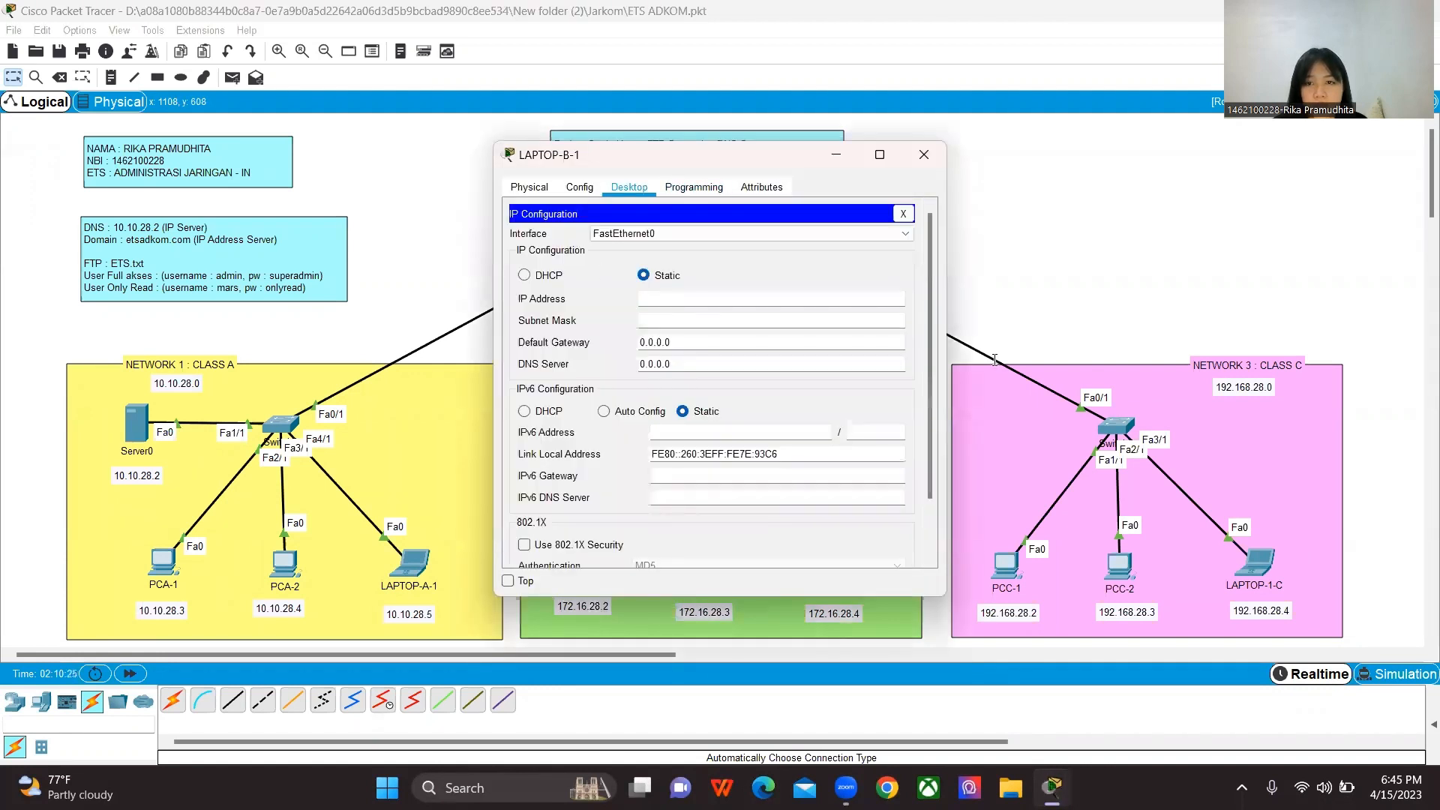
drag(672, 165, 1016, 175)
text(1)
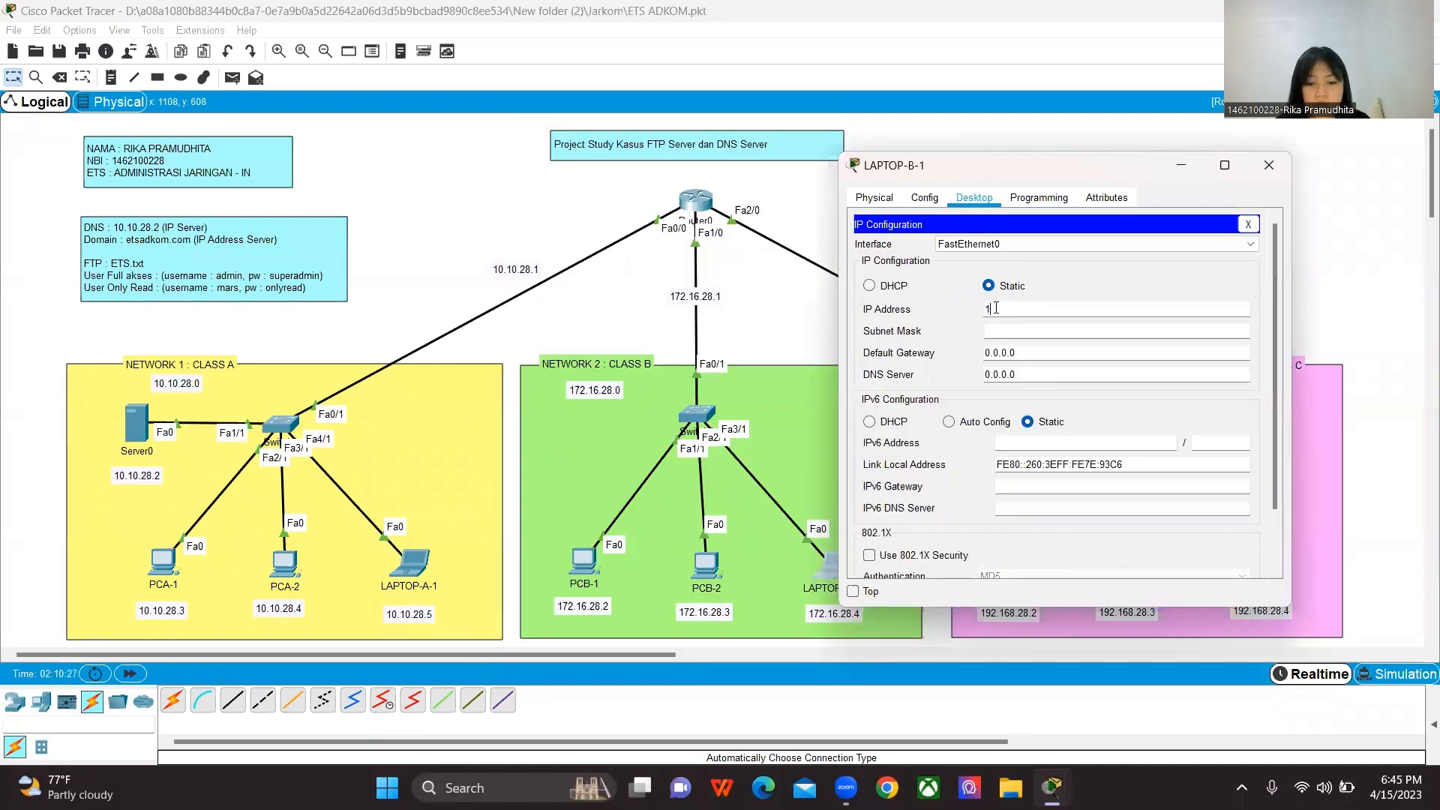
text(72.1)
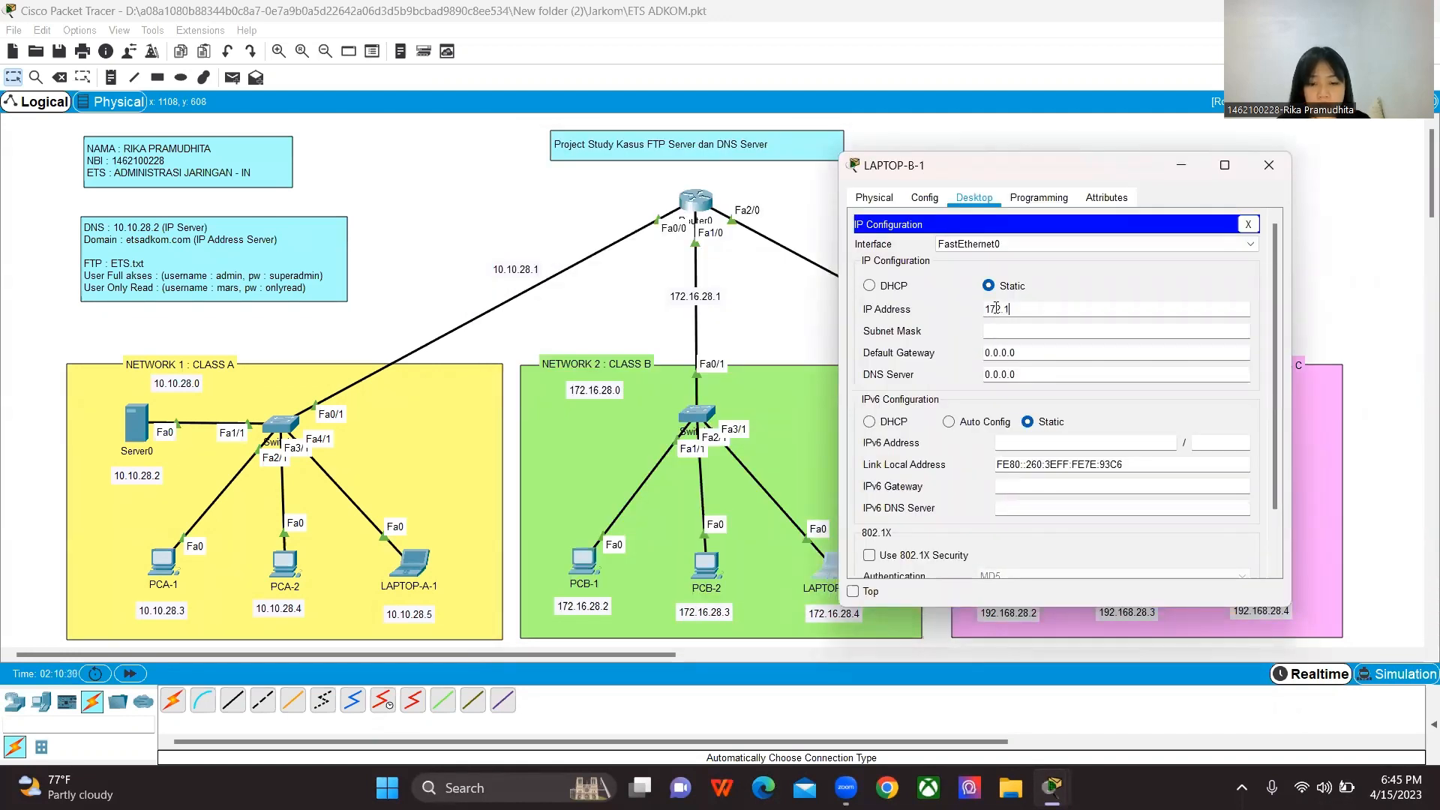
text(6.2)
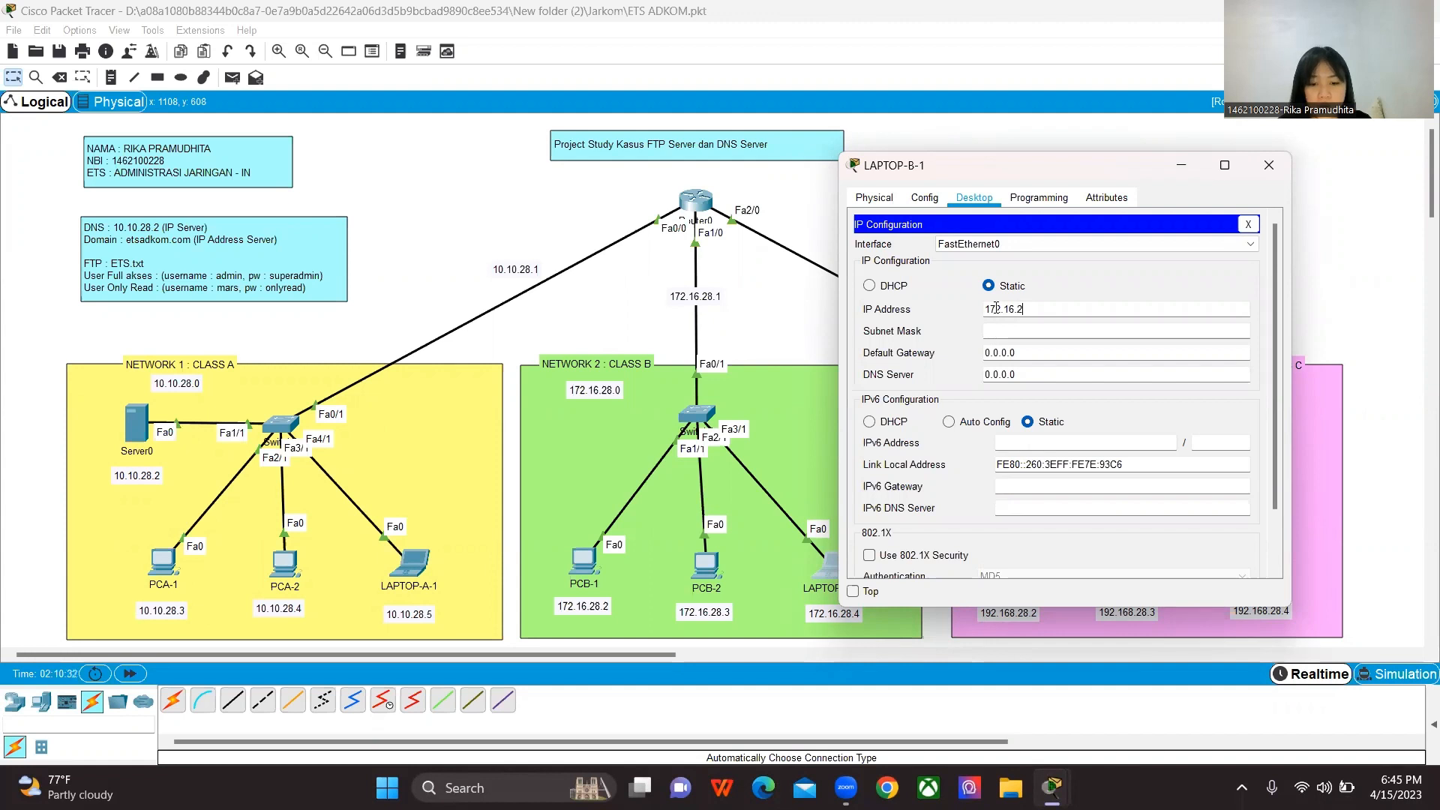
text(8.4)
click(1023, 331)
Step: Set LAPTOP-B-1's default gateway to 172.16.28.1 and its DNS server to 10.10.28.2
key(Tab)
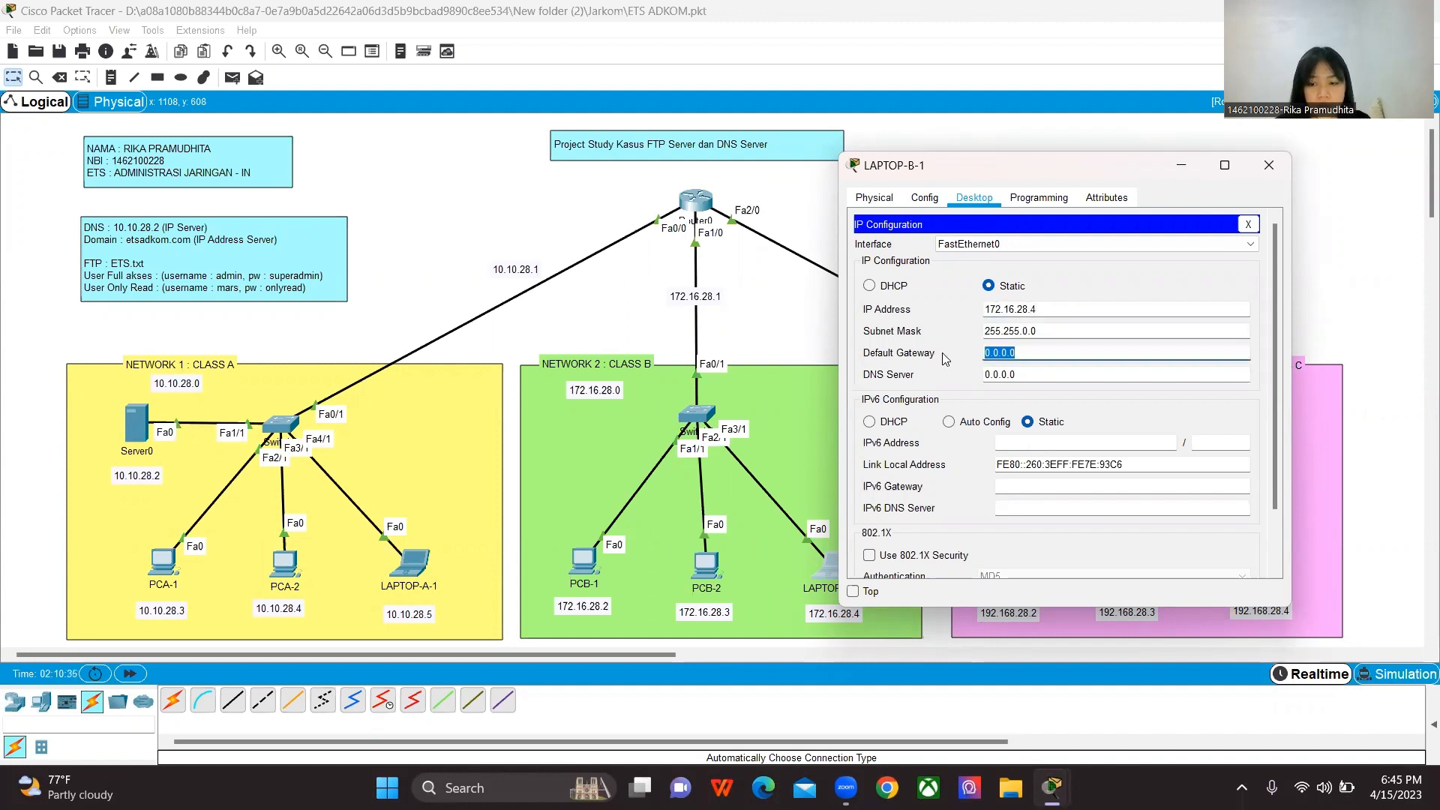
key(BackSpace)
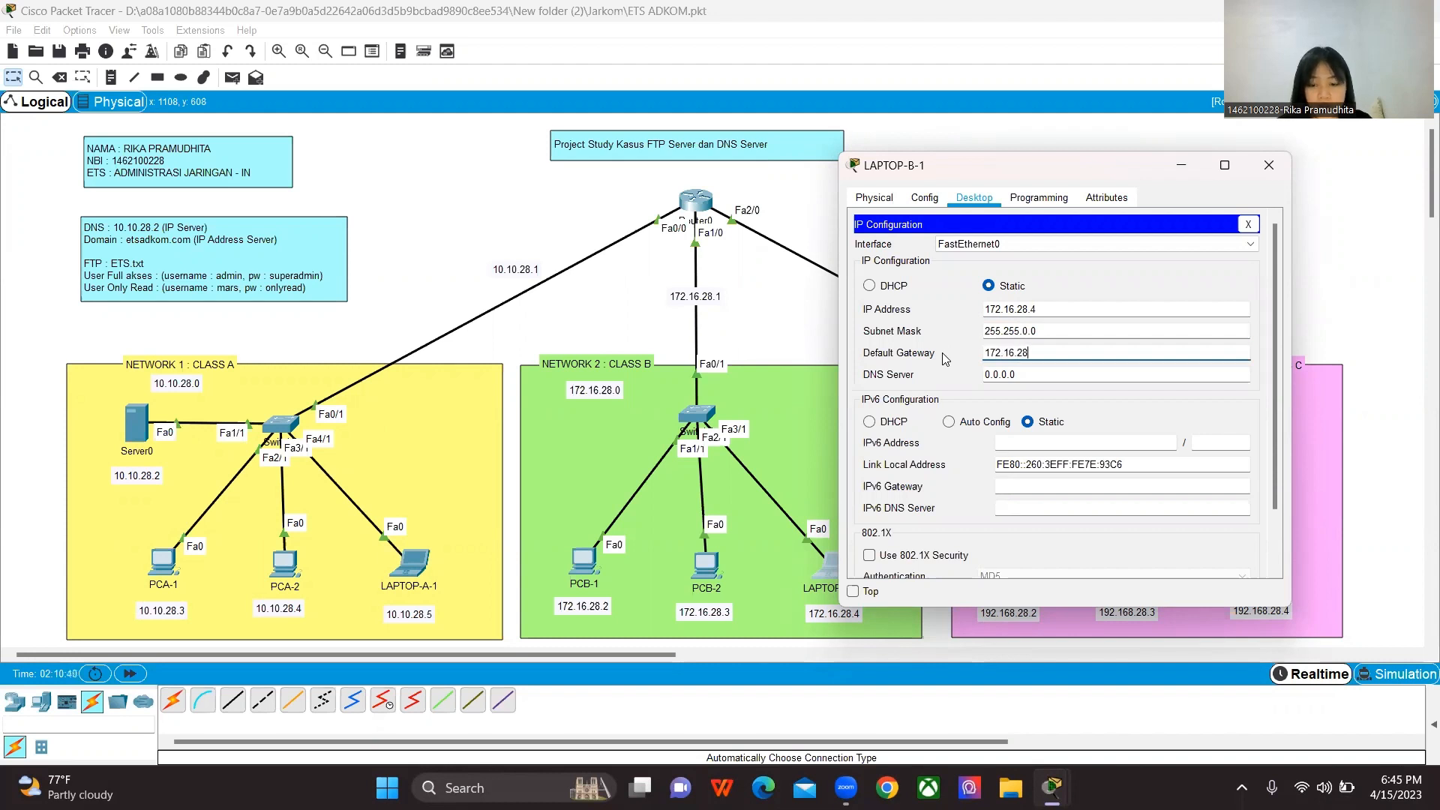
key(Tab)
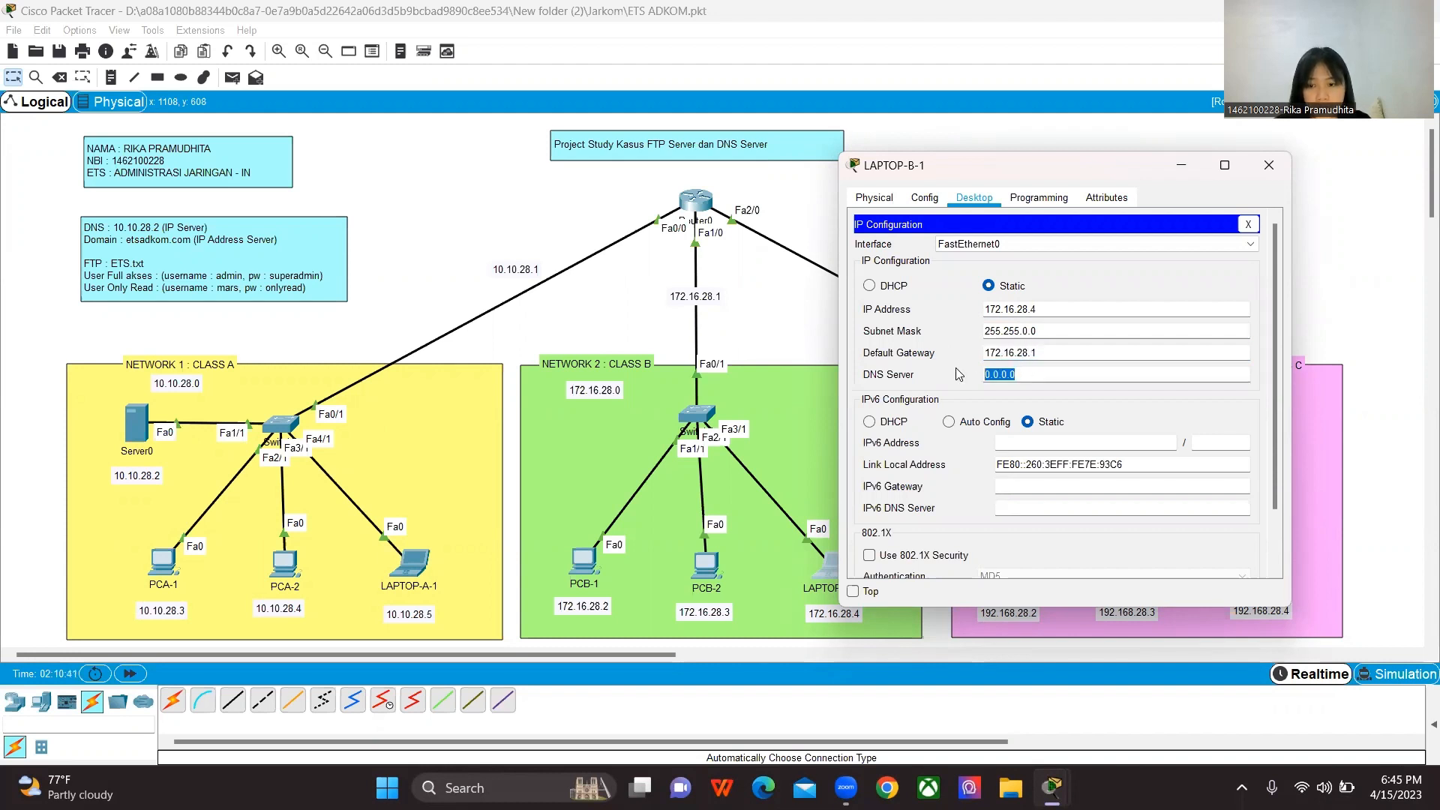
key(BackSpace)
text(10.10.)
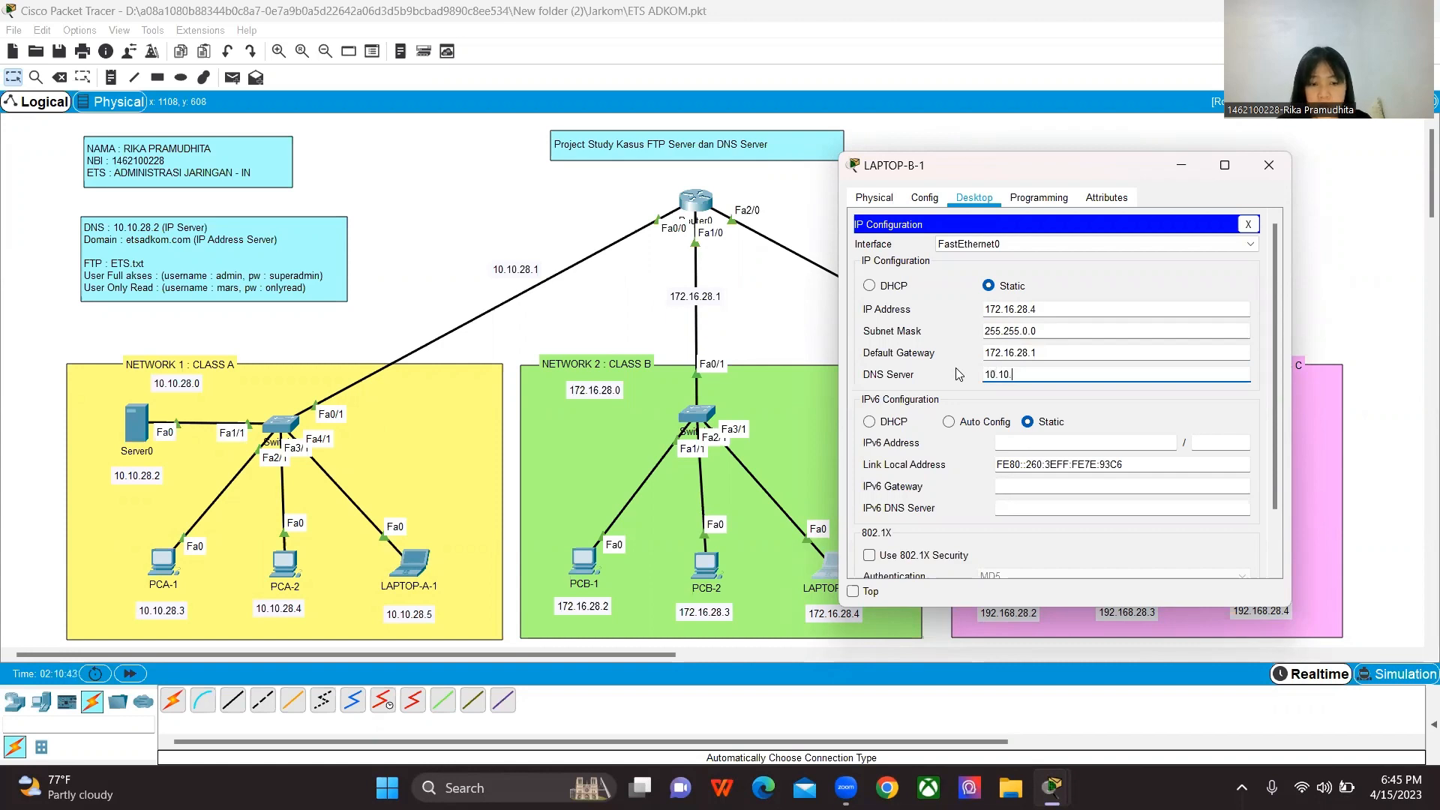
text(28.)
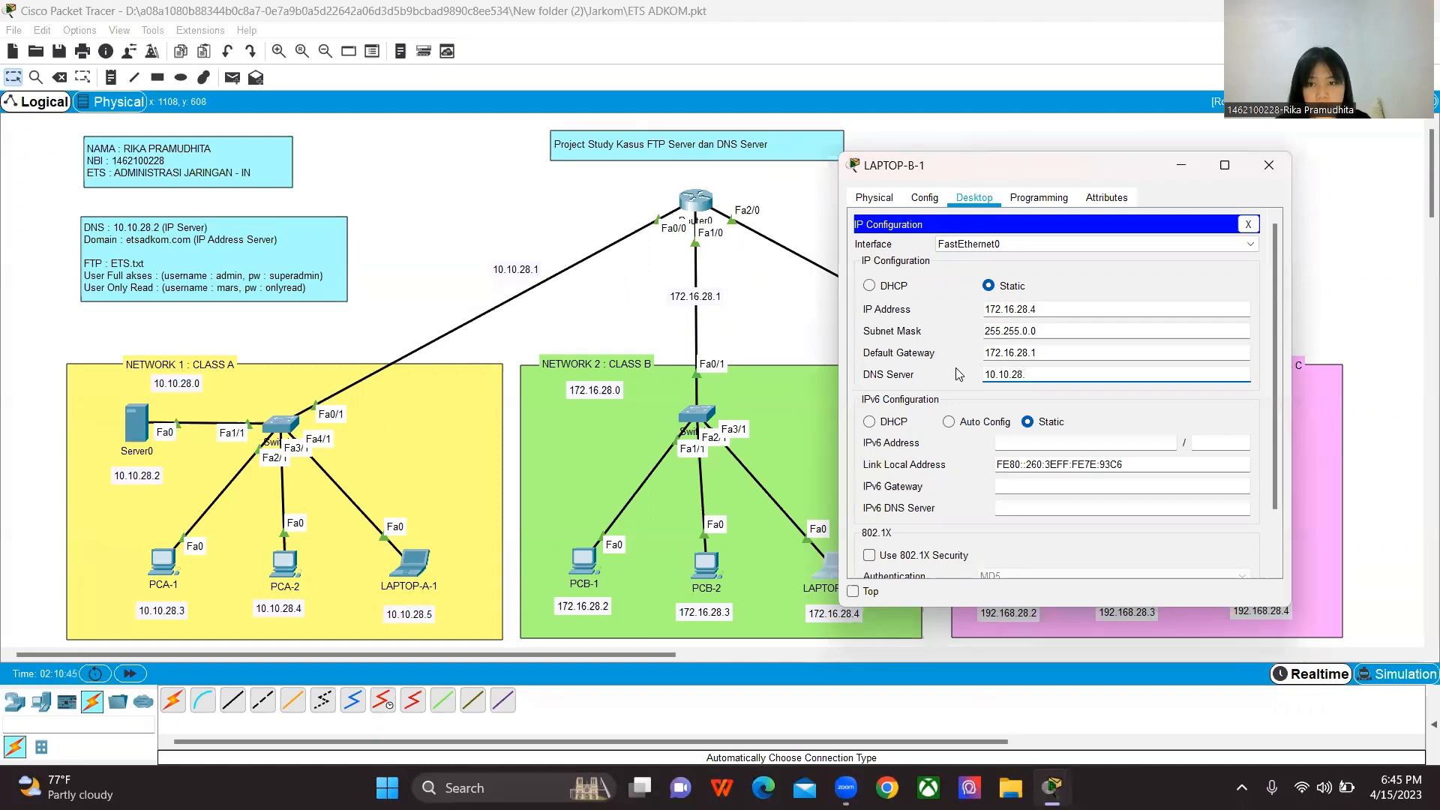
text(2)
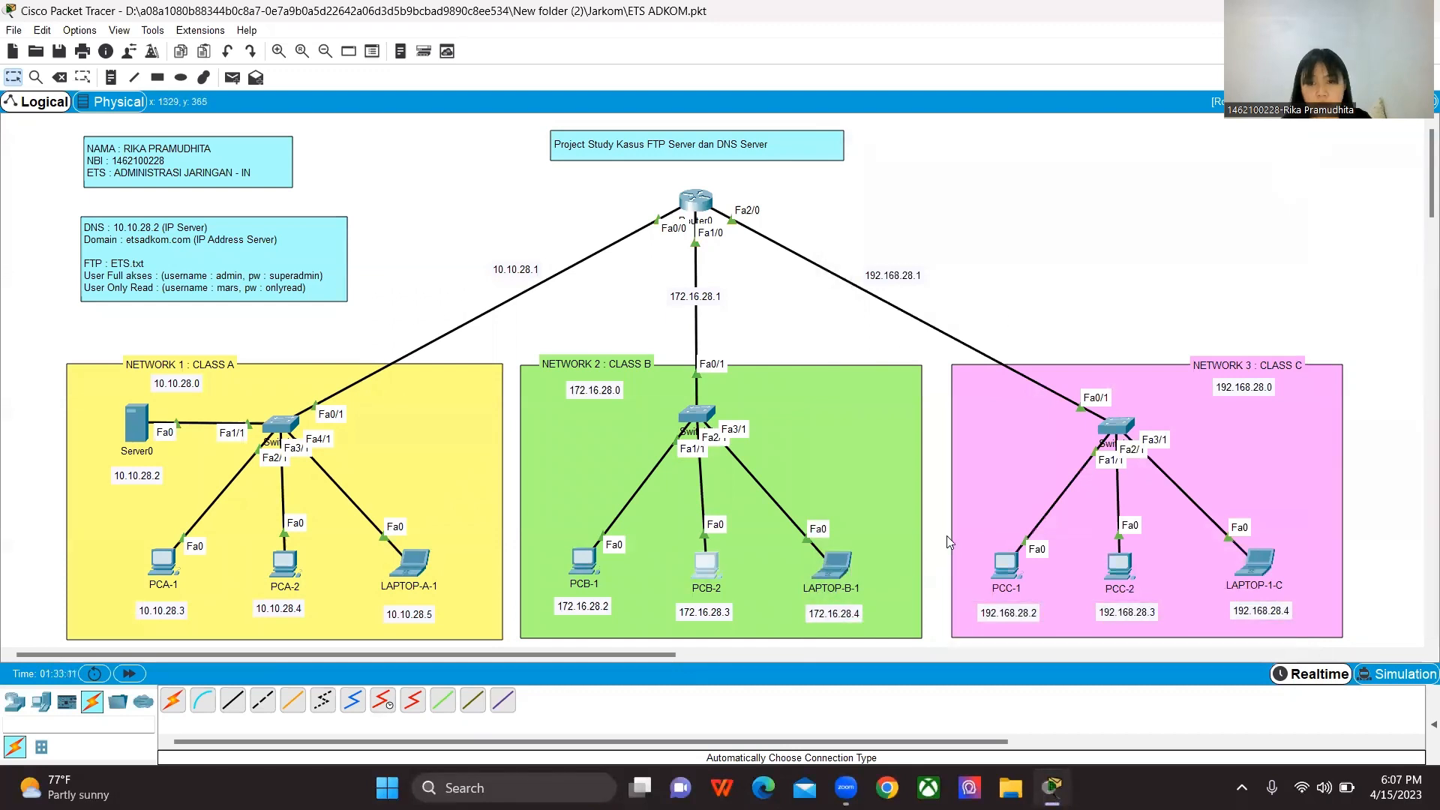
Step: Assign PCC-1 the static IP address 192.168.28.2 with subnet mask 255.255.255.0
click(1007, 564)
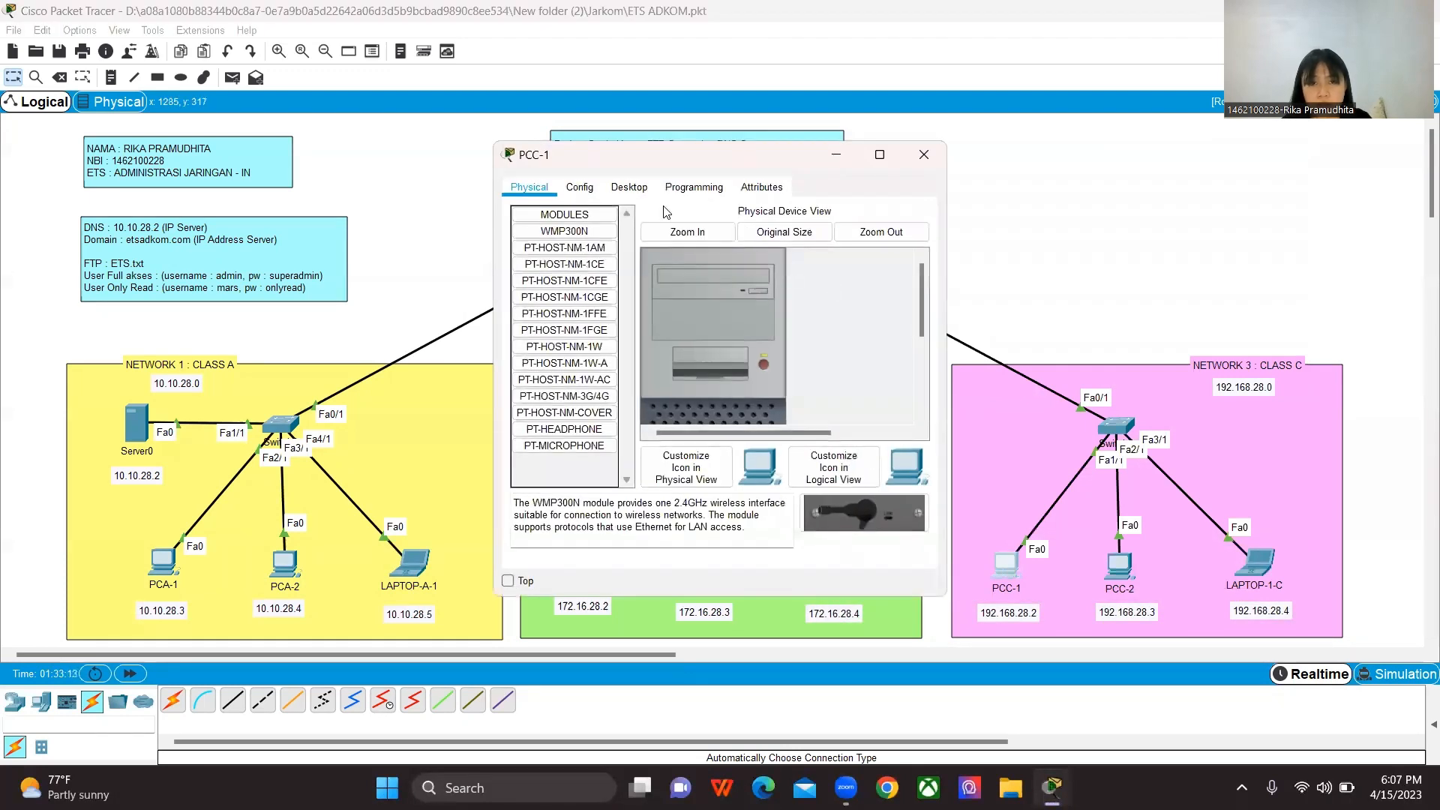
click(624, 187)
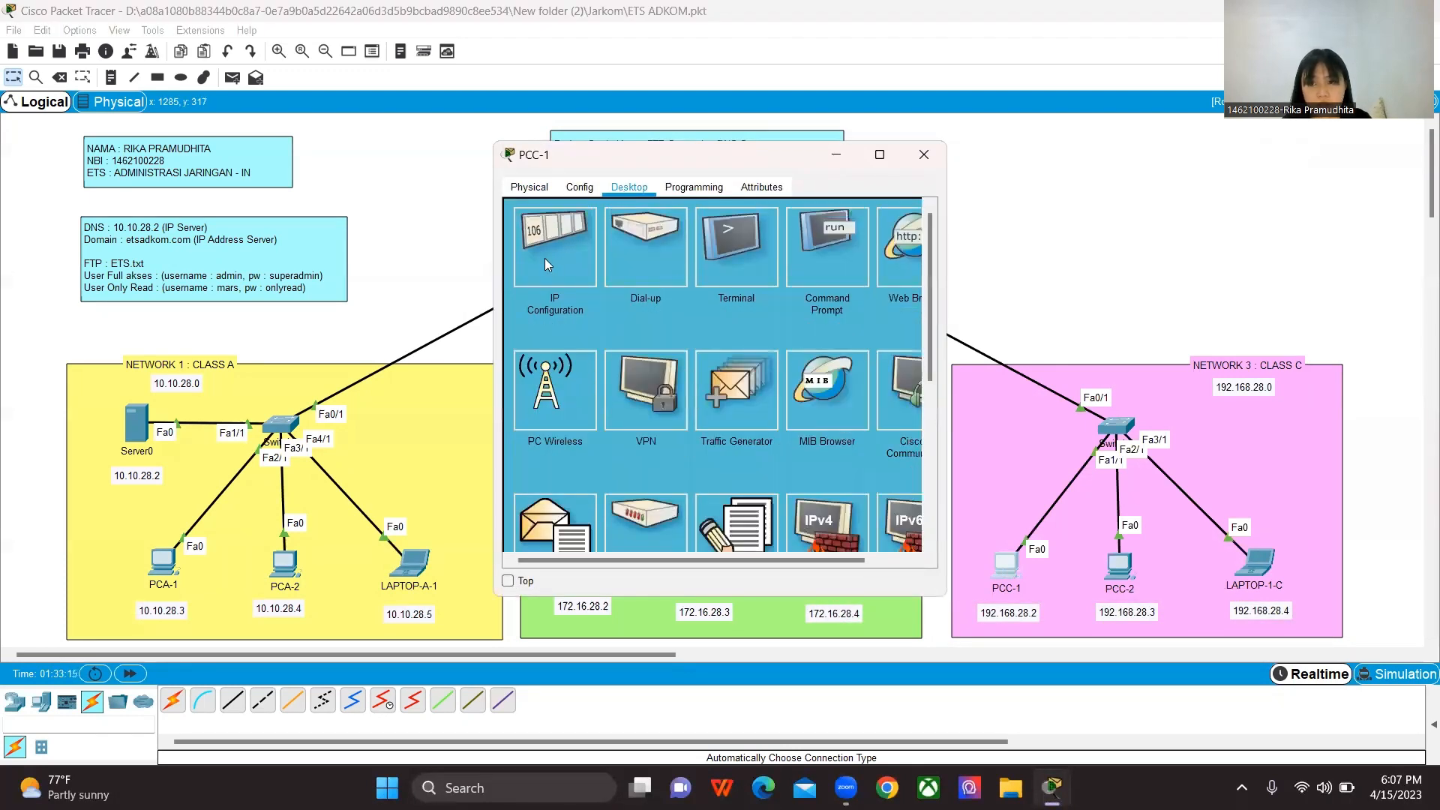
click(545, 258)
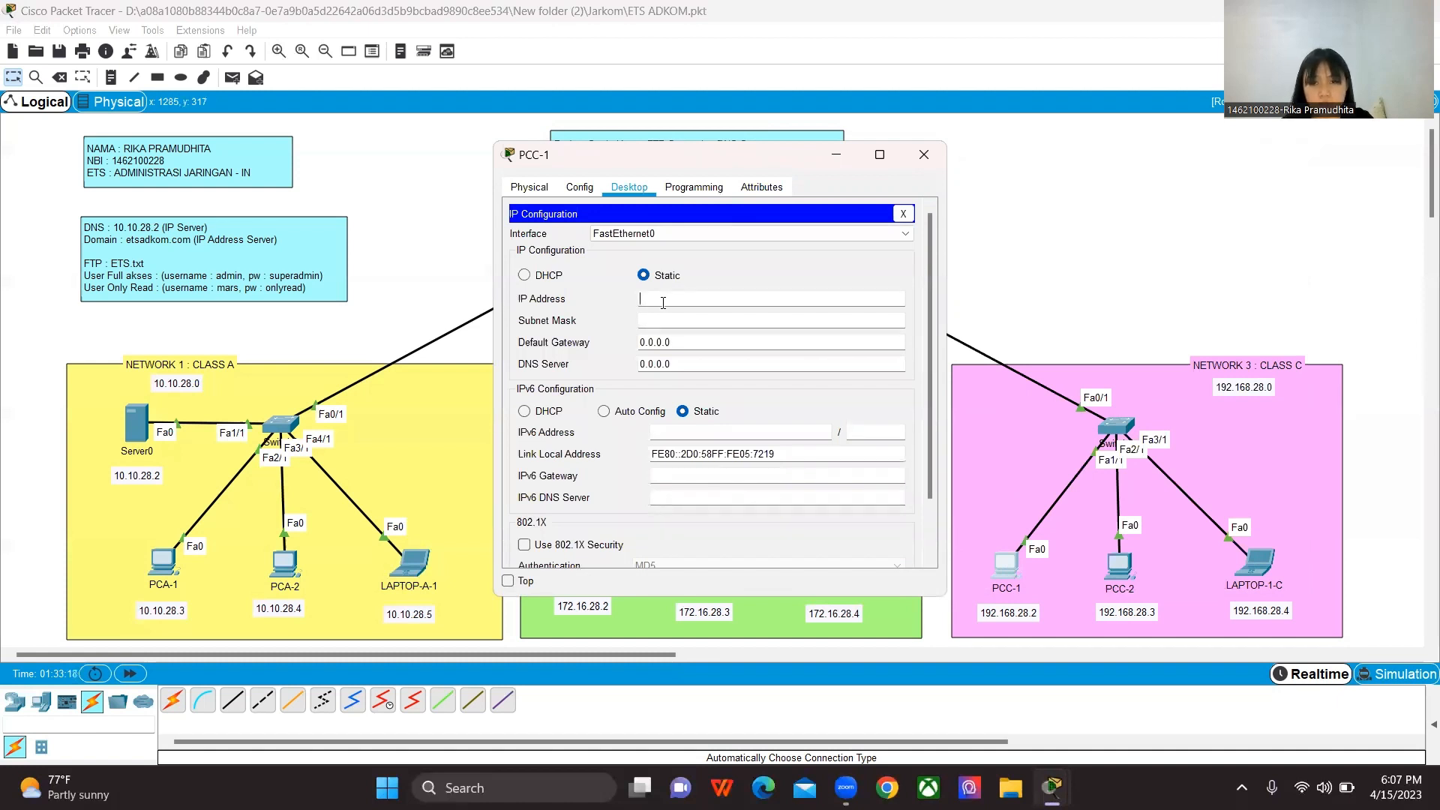
text(1)
drag(743, 158, 615, 165)
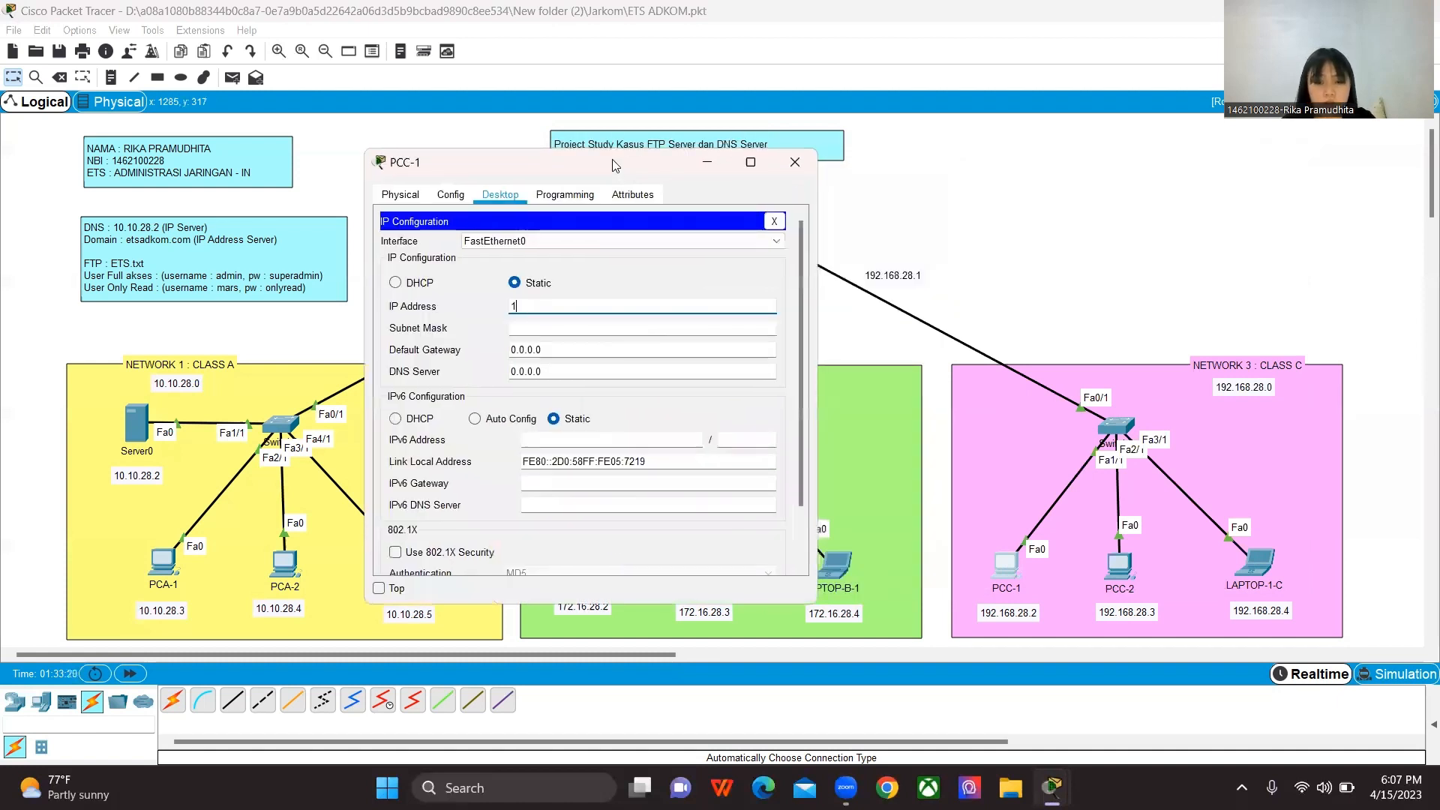
text(92.168)
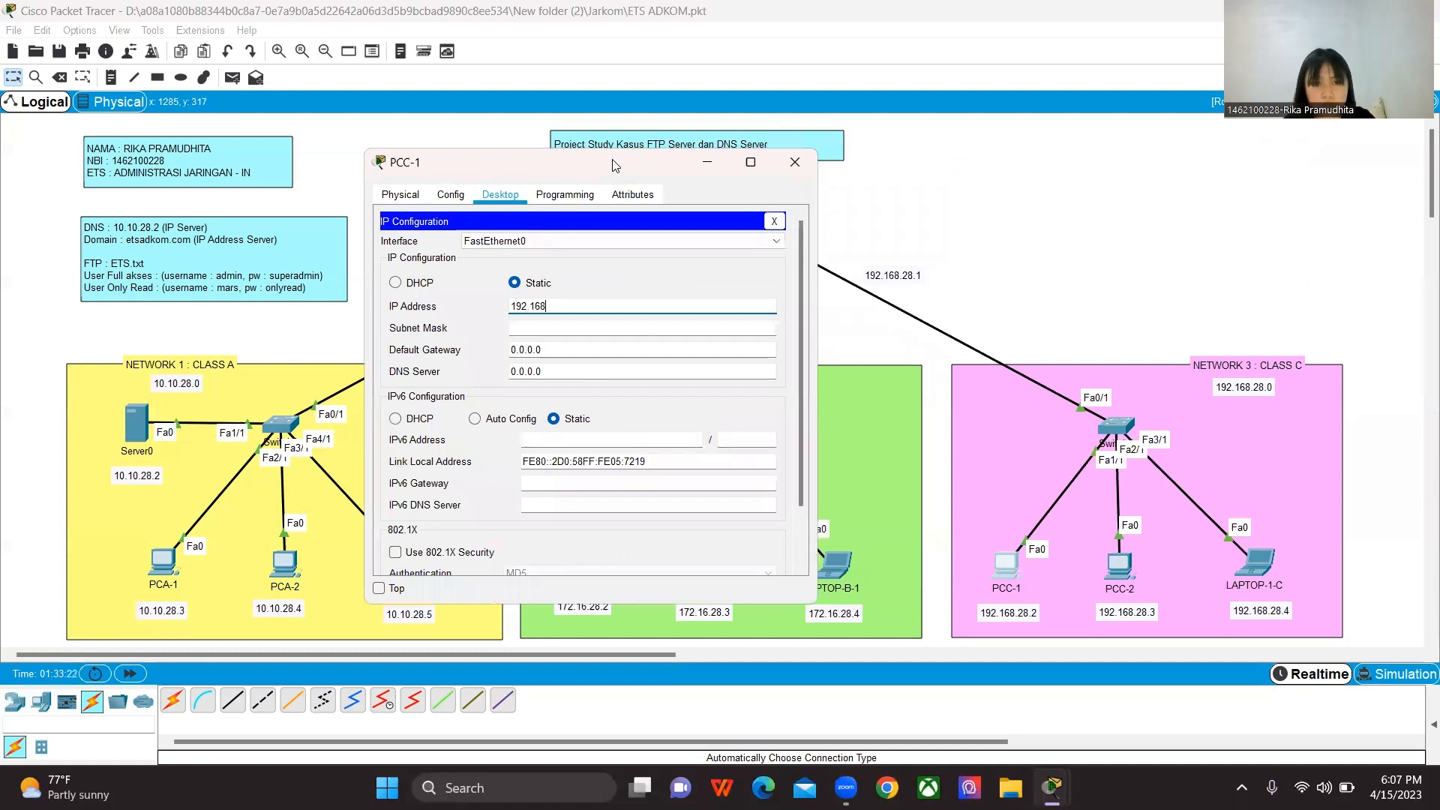
text(.28)
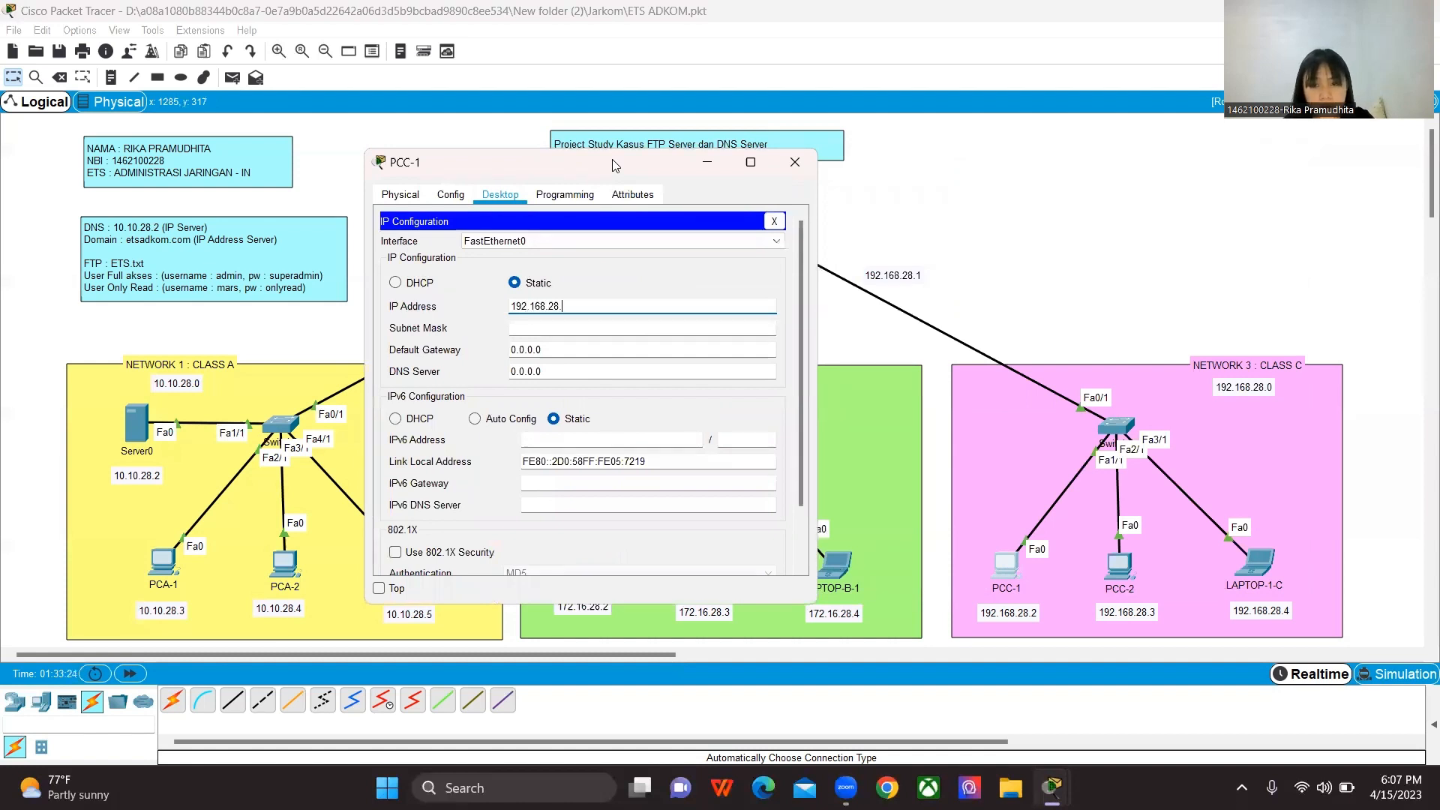
text(.2)
click(549, 332)
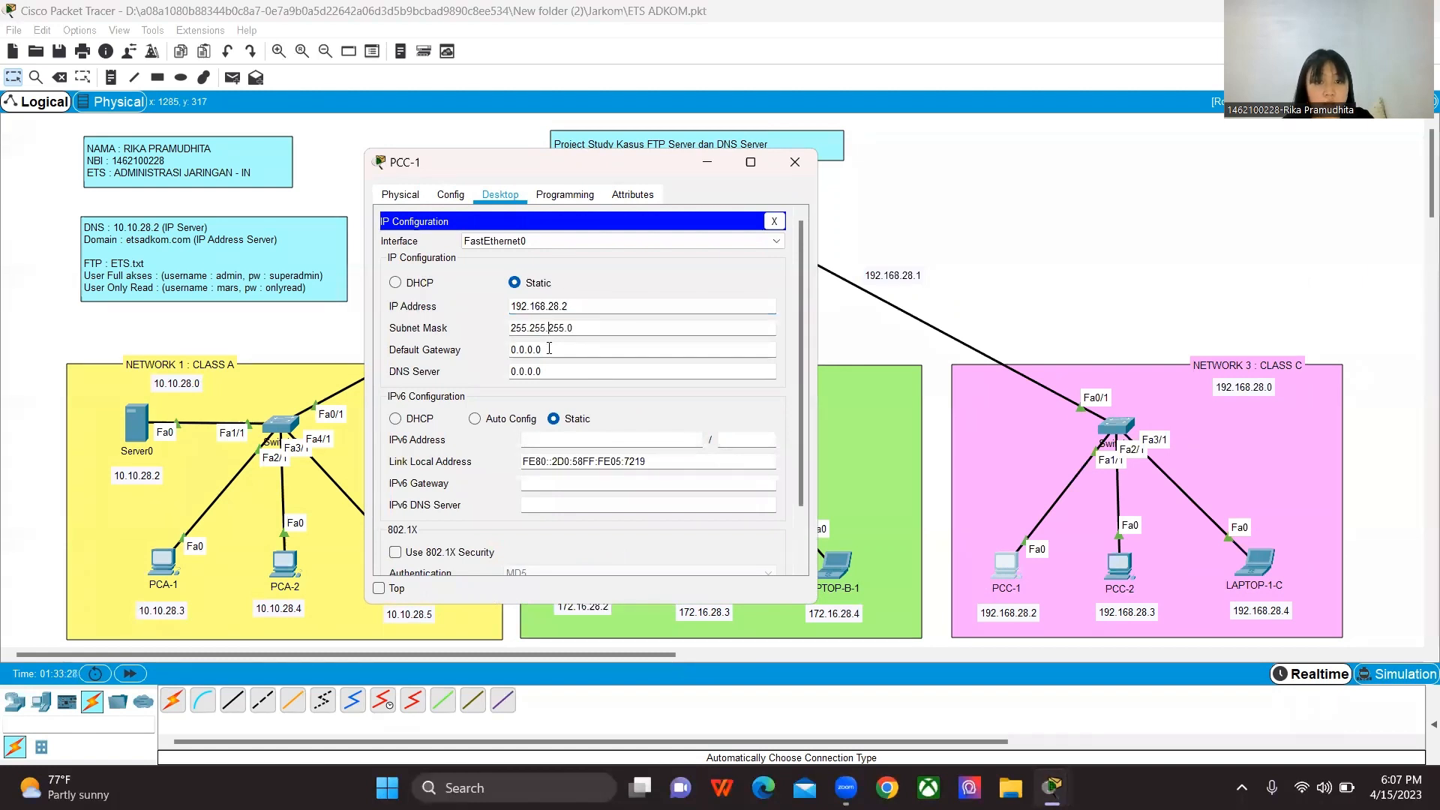
Step: Set PCC-1's default gateway to 192.168.28.1
key(Tab)
key(BackSpace)
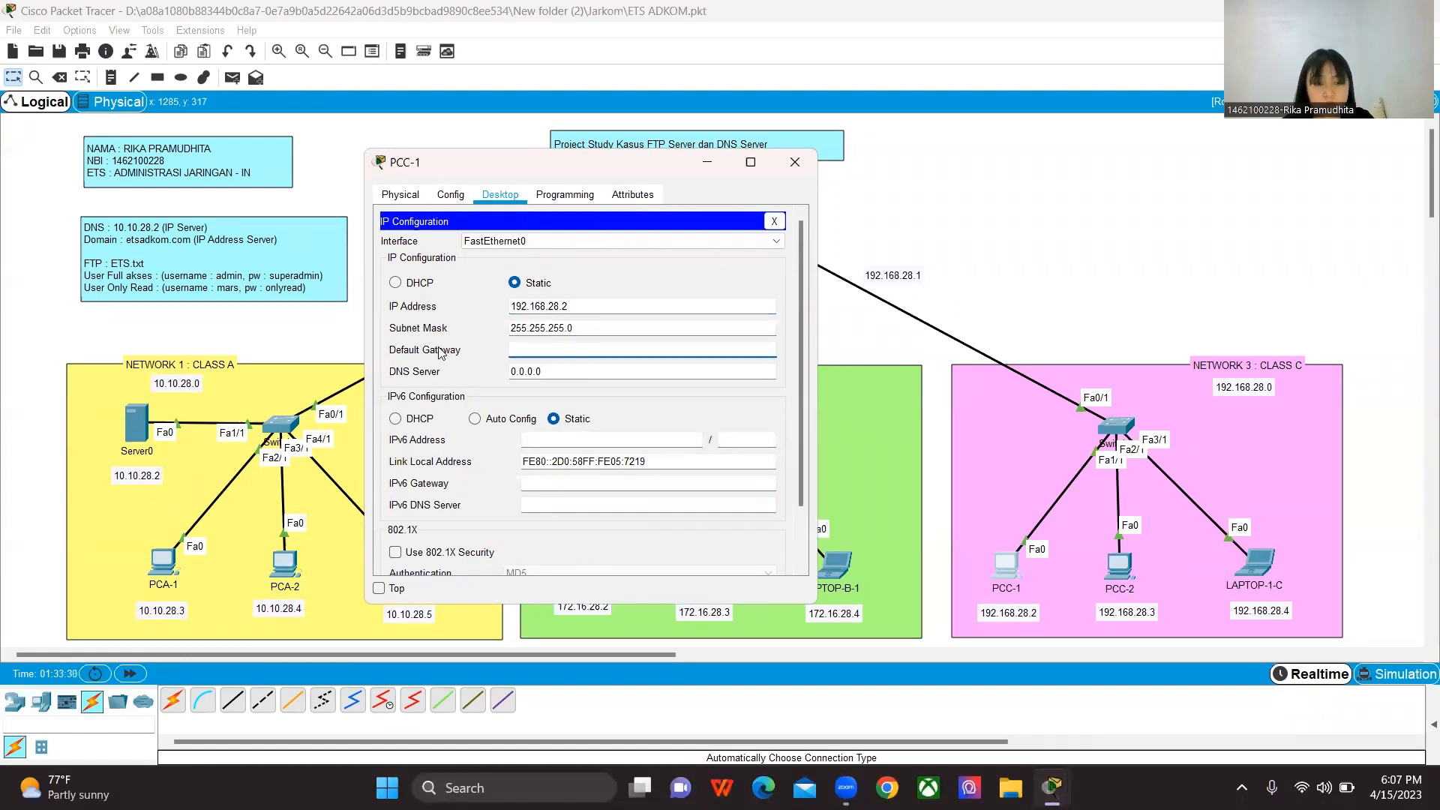
text(192)
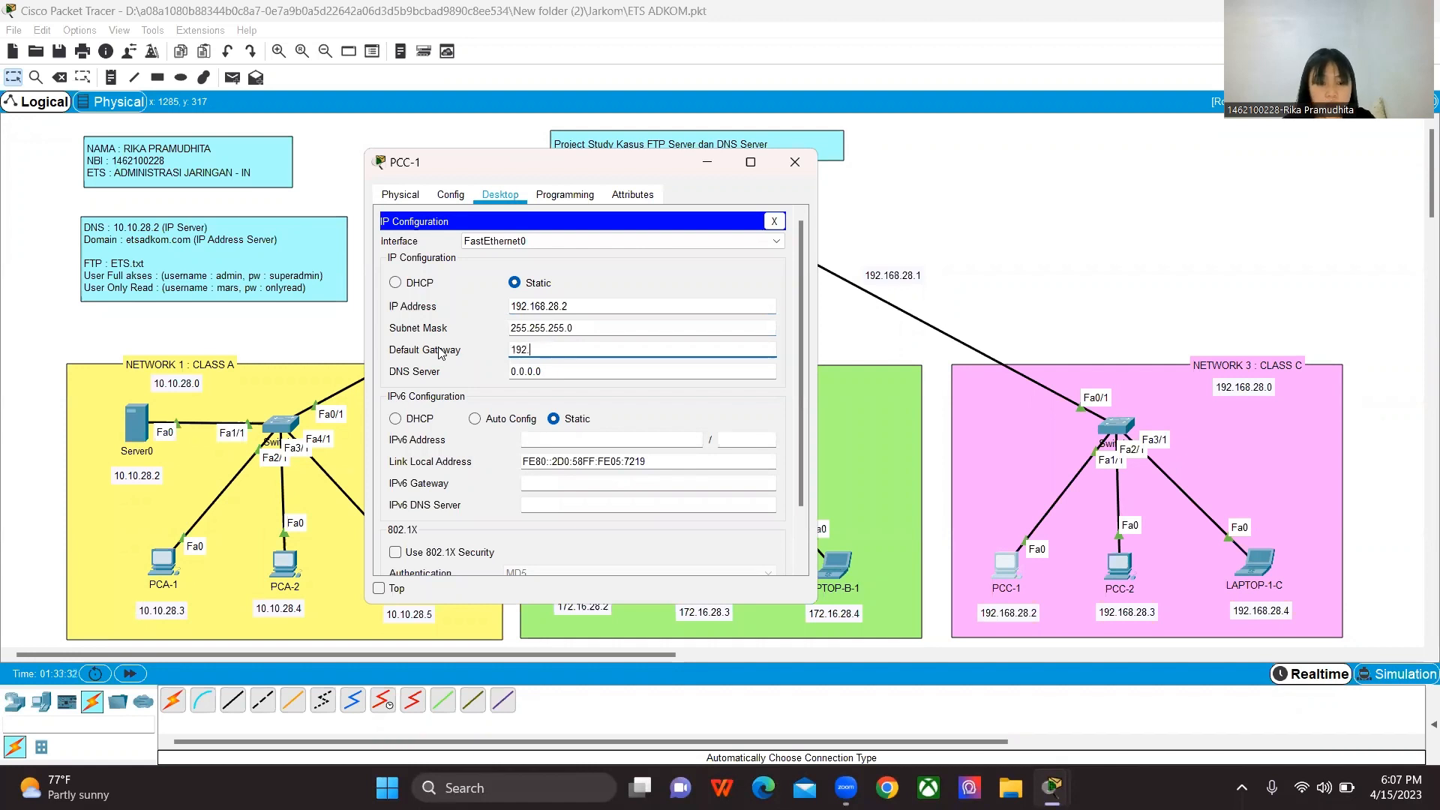
text(.168.)
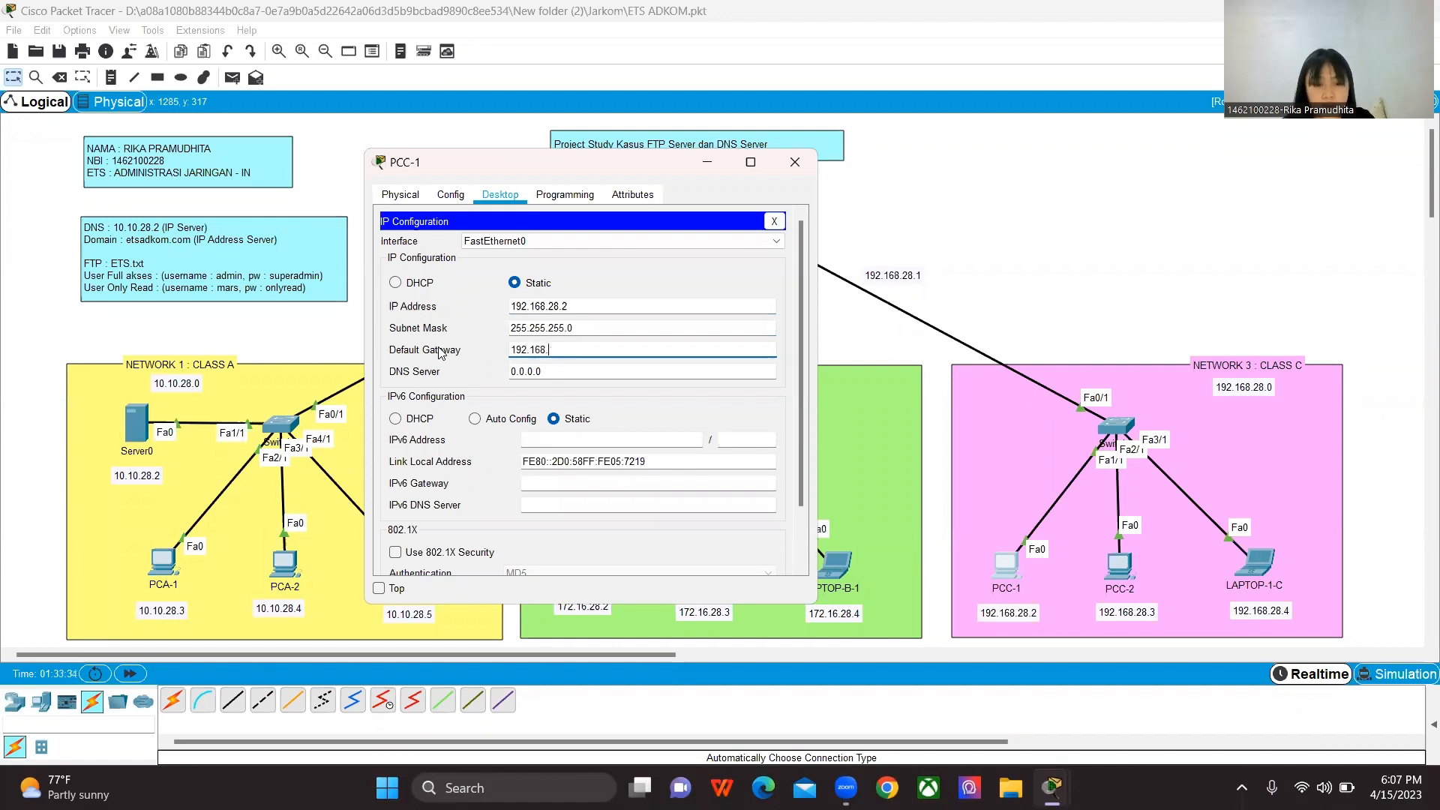
text(28.1)
Step: Set PCC-1's DNS server to 10.10.28.2 and close its configuration
click(583, 369)
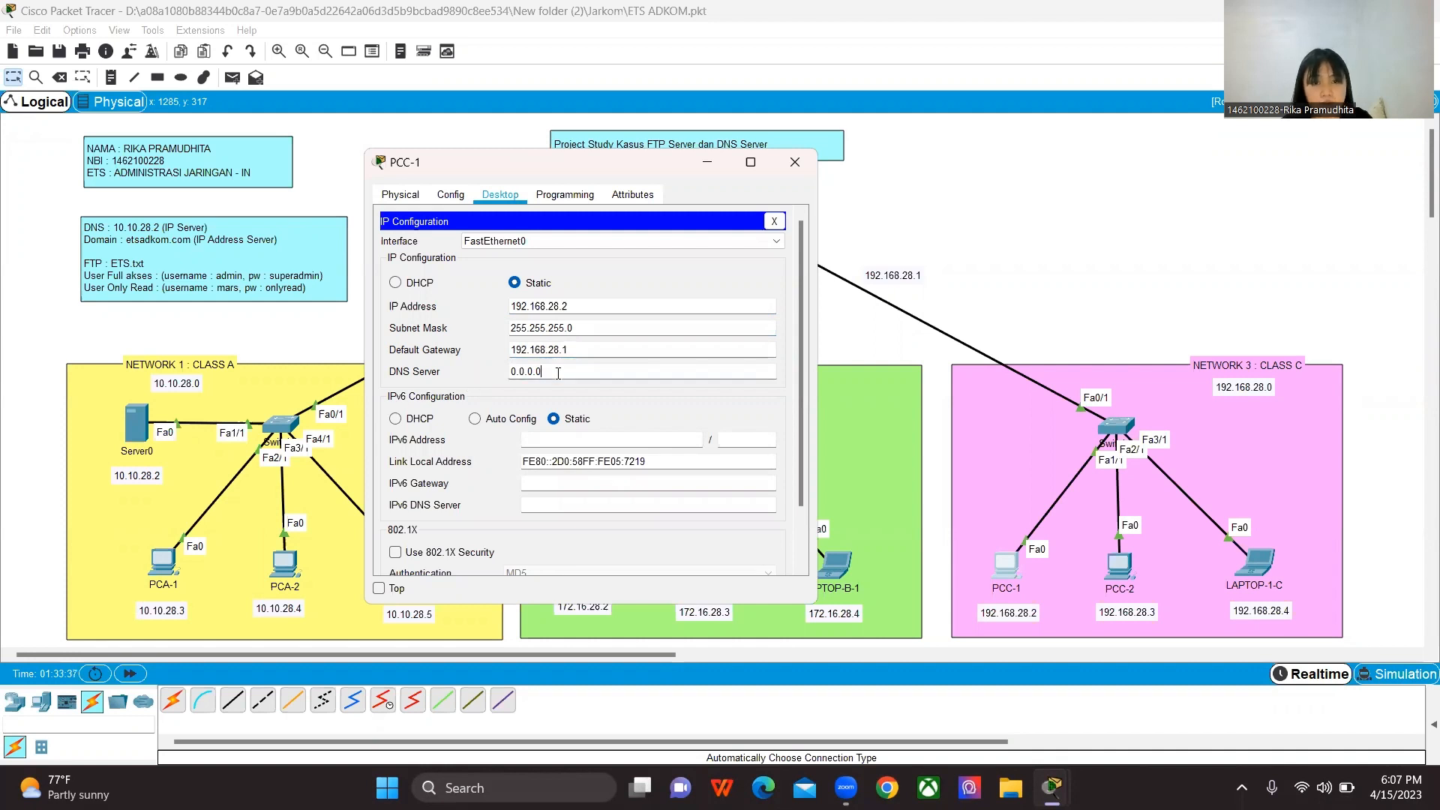
drag(544, 373, 497, 375)
text(10.10.28.2)
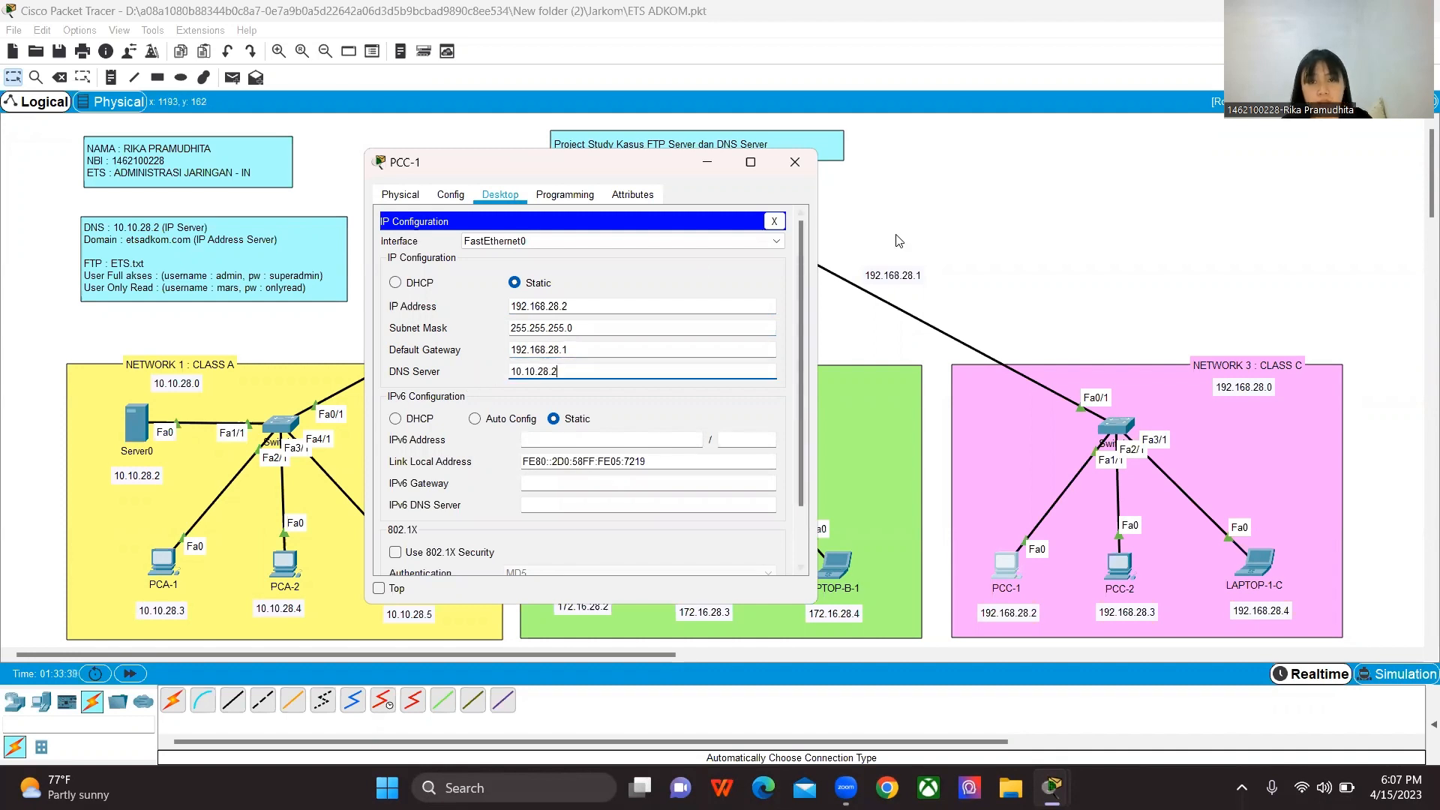
click(802, 172)
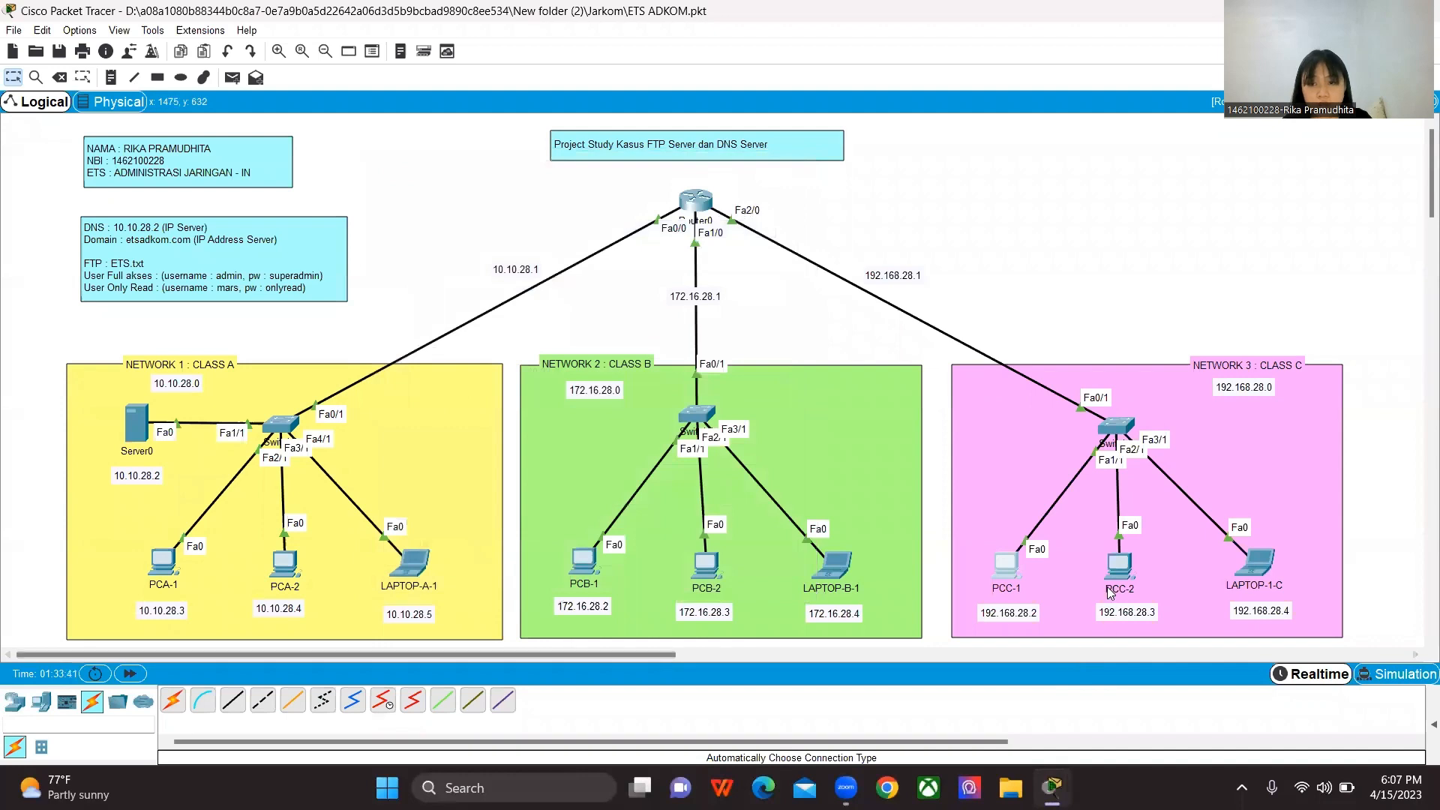
Step: Assign PCC-2 the static IP address 192.168.28.3 with subnet mask 255.255.255.0
click(1117, 575)
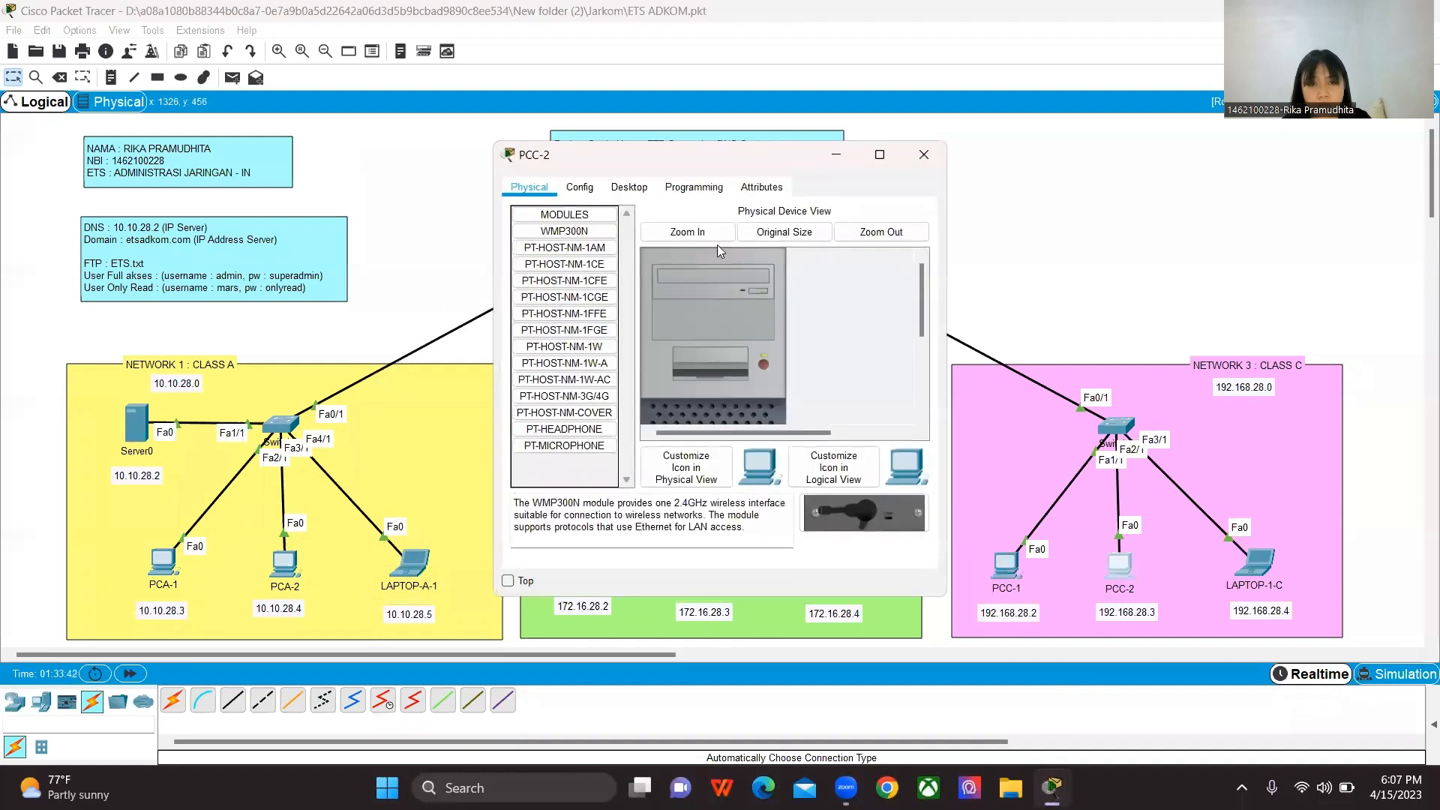
click(628, 187)
click(566, 240)
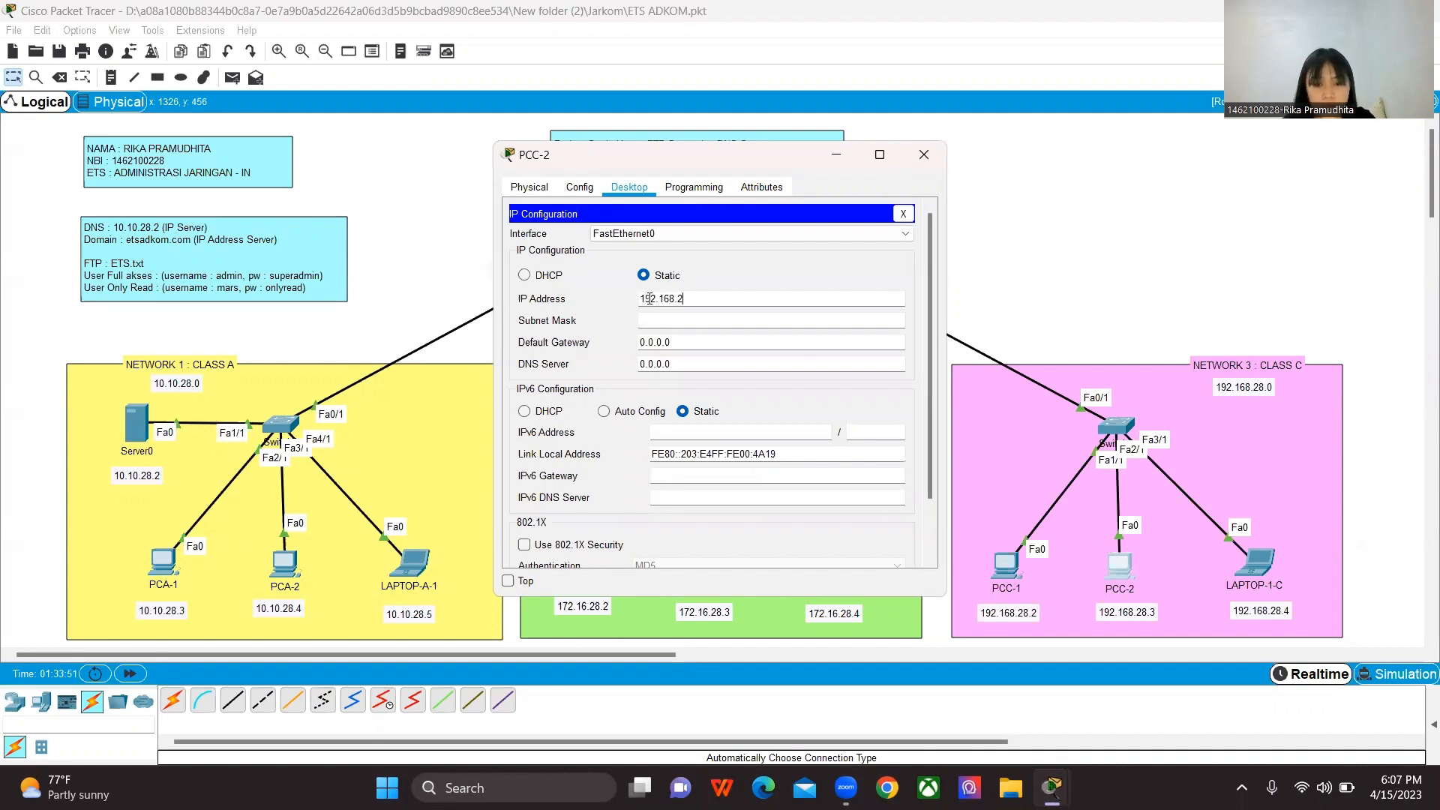
text(192.168.28.)
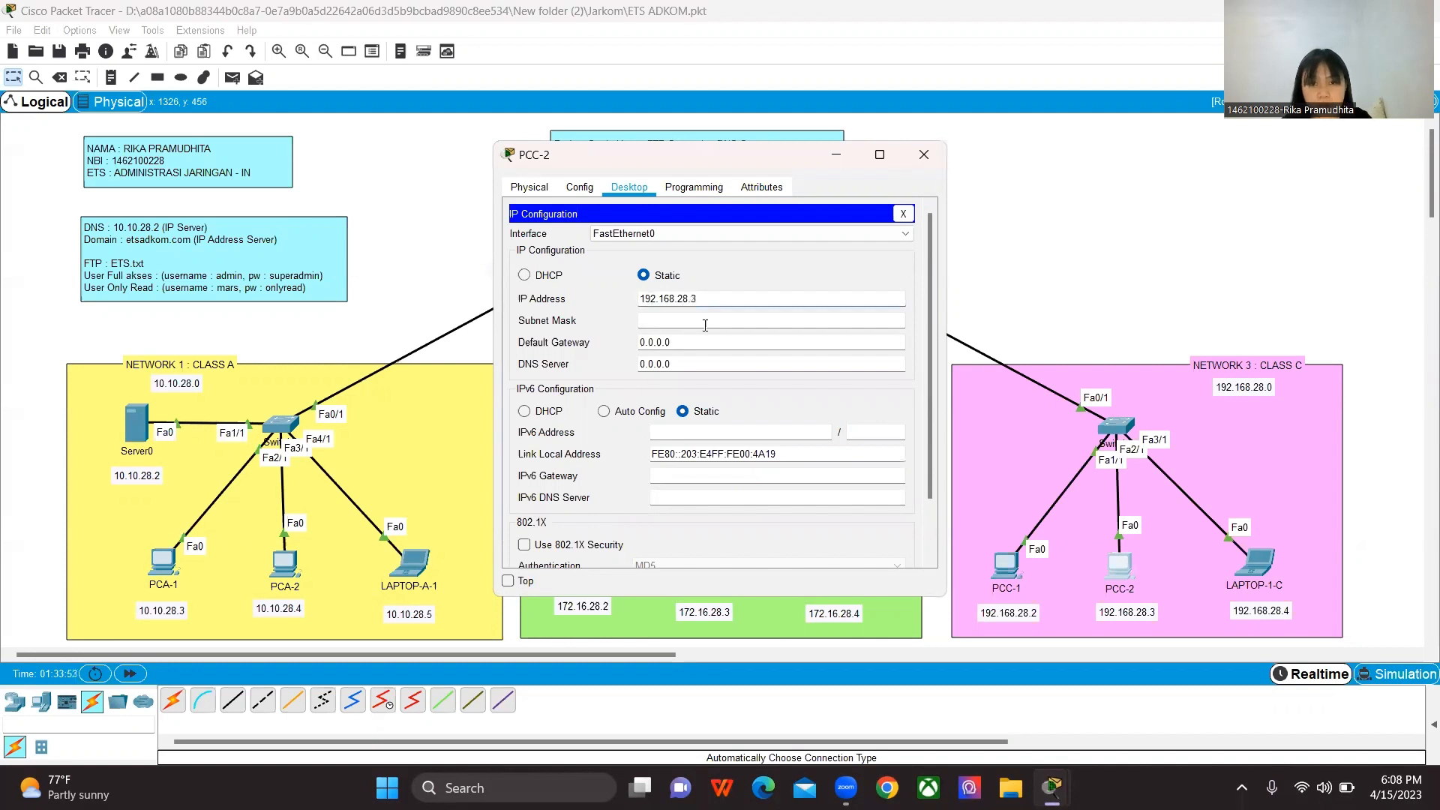
text(3)
click(705, 320)
Step: Set PCC-2's default gateway to 192.168.28.1 and DNS server to 10.10.28.2, closing its configuration
key(Tab)
key(ctrl+a)
text(1)
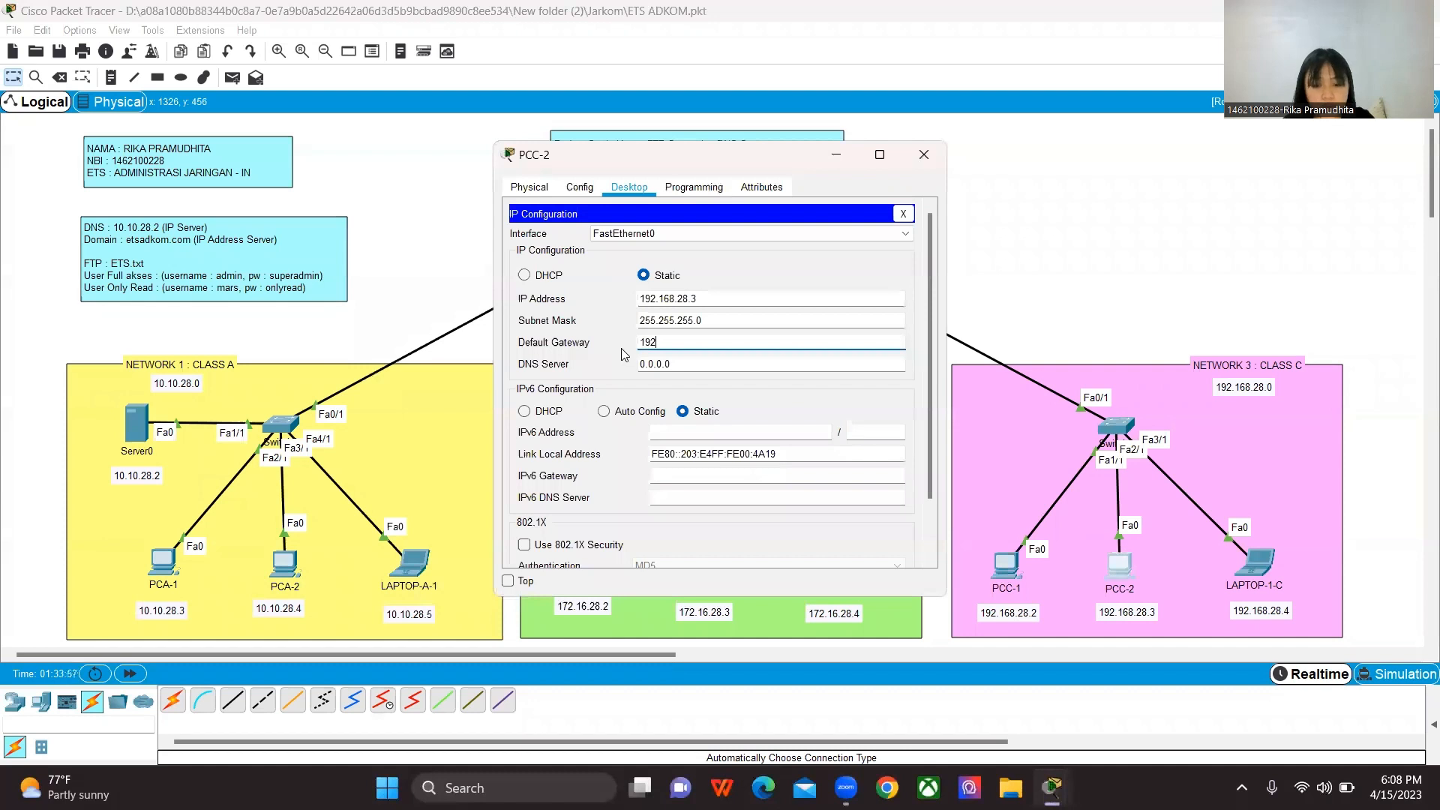
text(92.168.28.1)
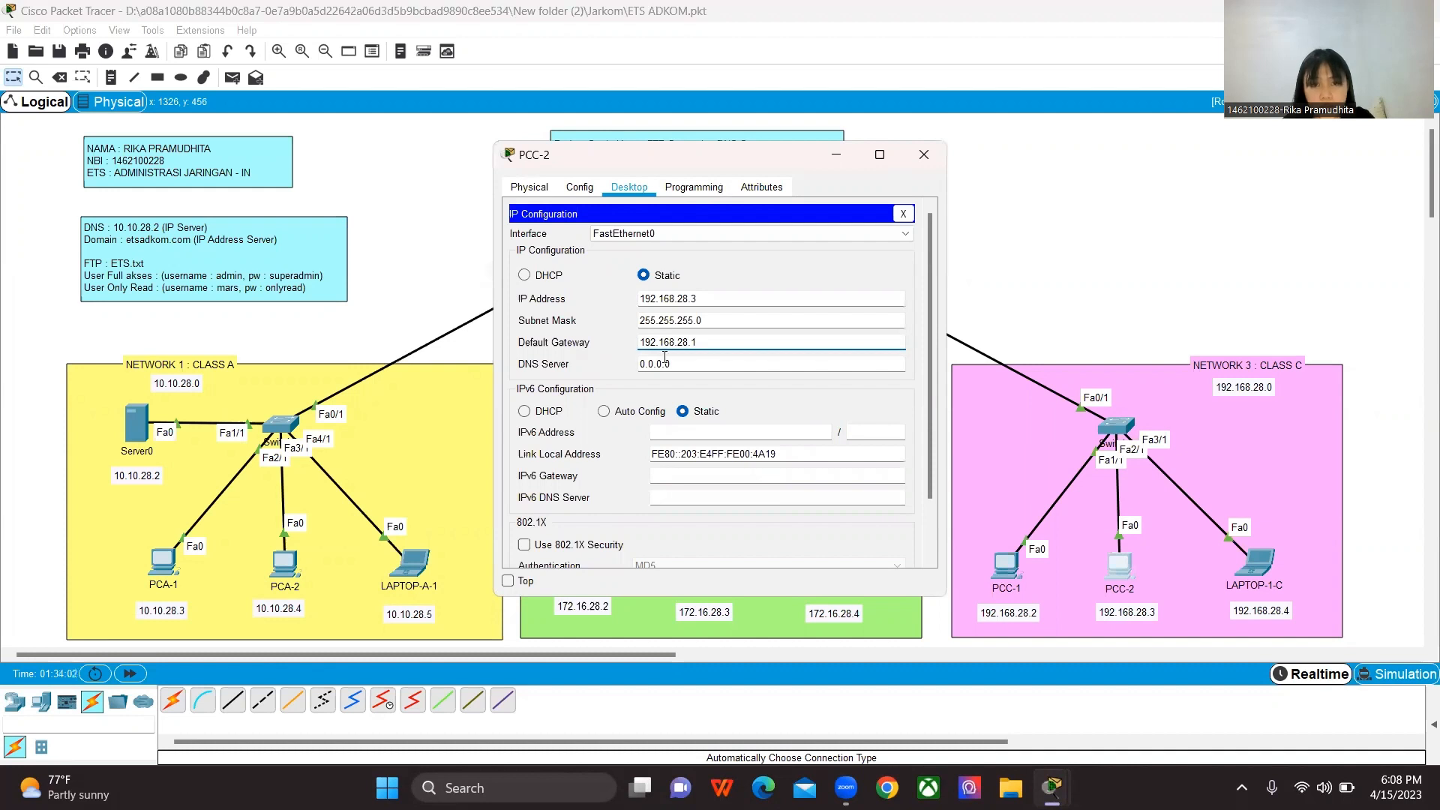
key(Tab)
key(ctrl+a)
text(10.10.28.2)
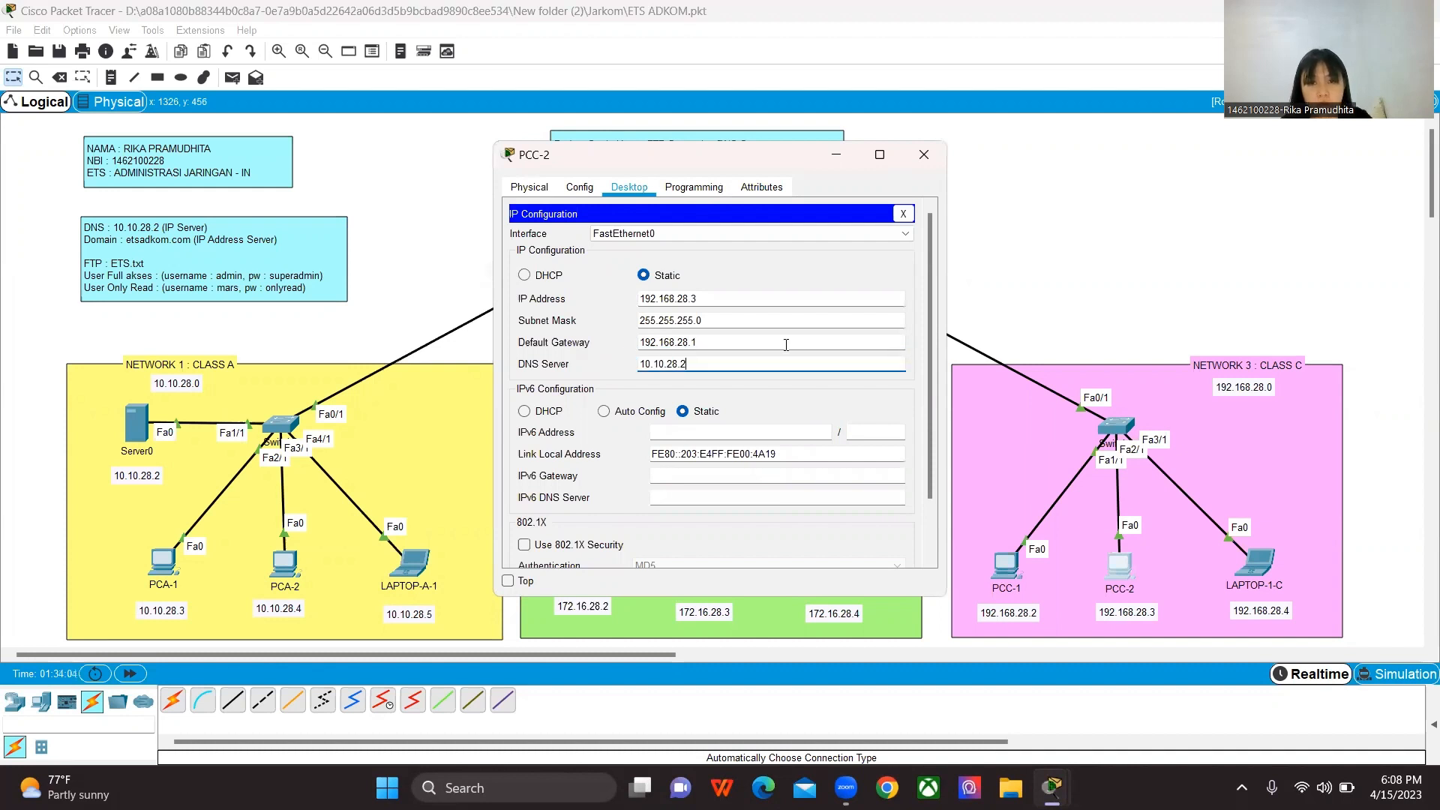
click(930, 168)
Step: Assign LAPTOP-1-C the static IP address 192.168.28.4 with subnet mask 255.255.255.0
click(1259, 571)
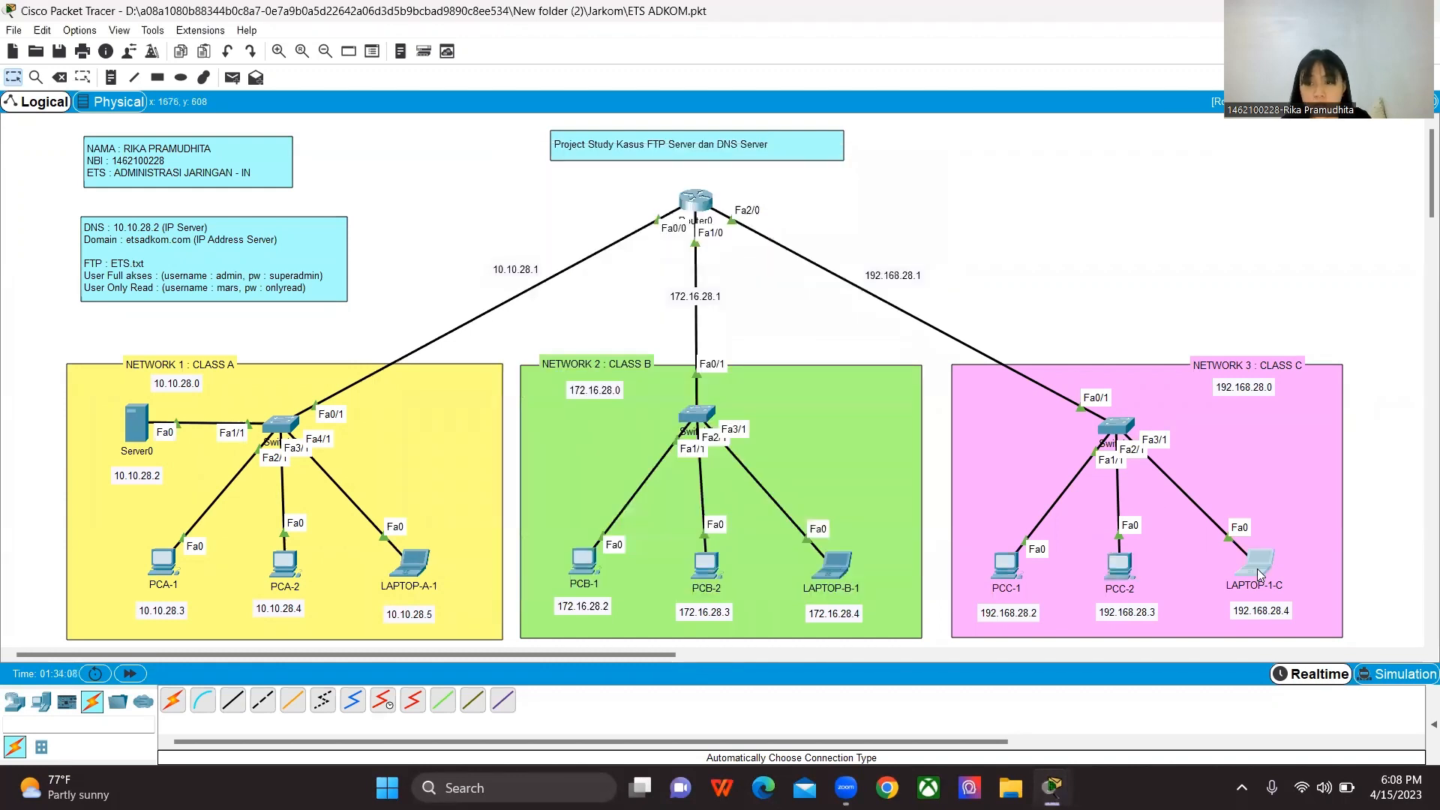
click(630, 187)
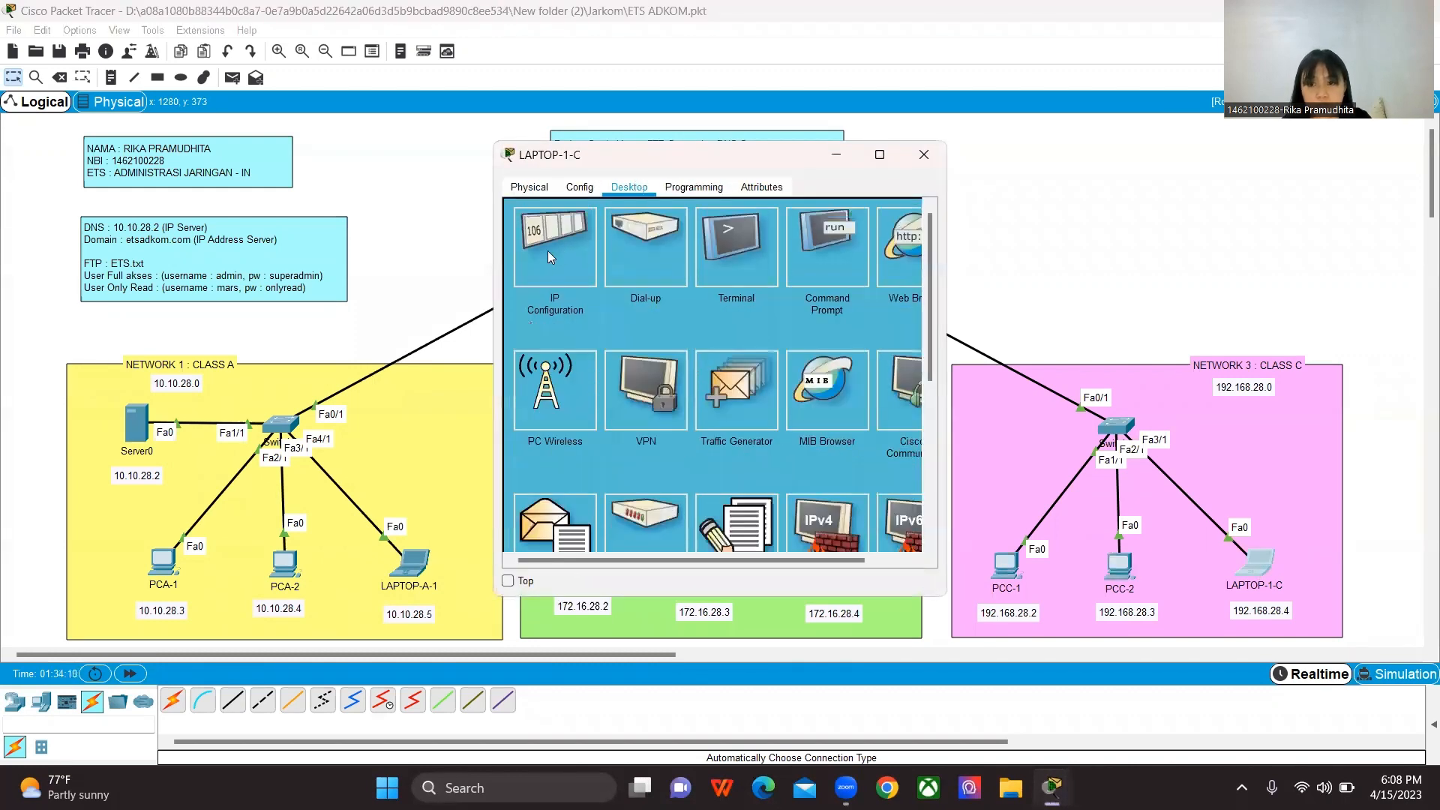
click(549, 249)
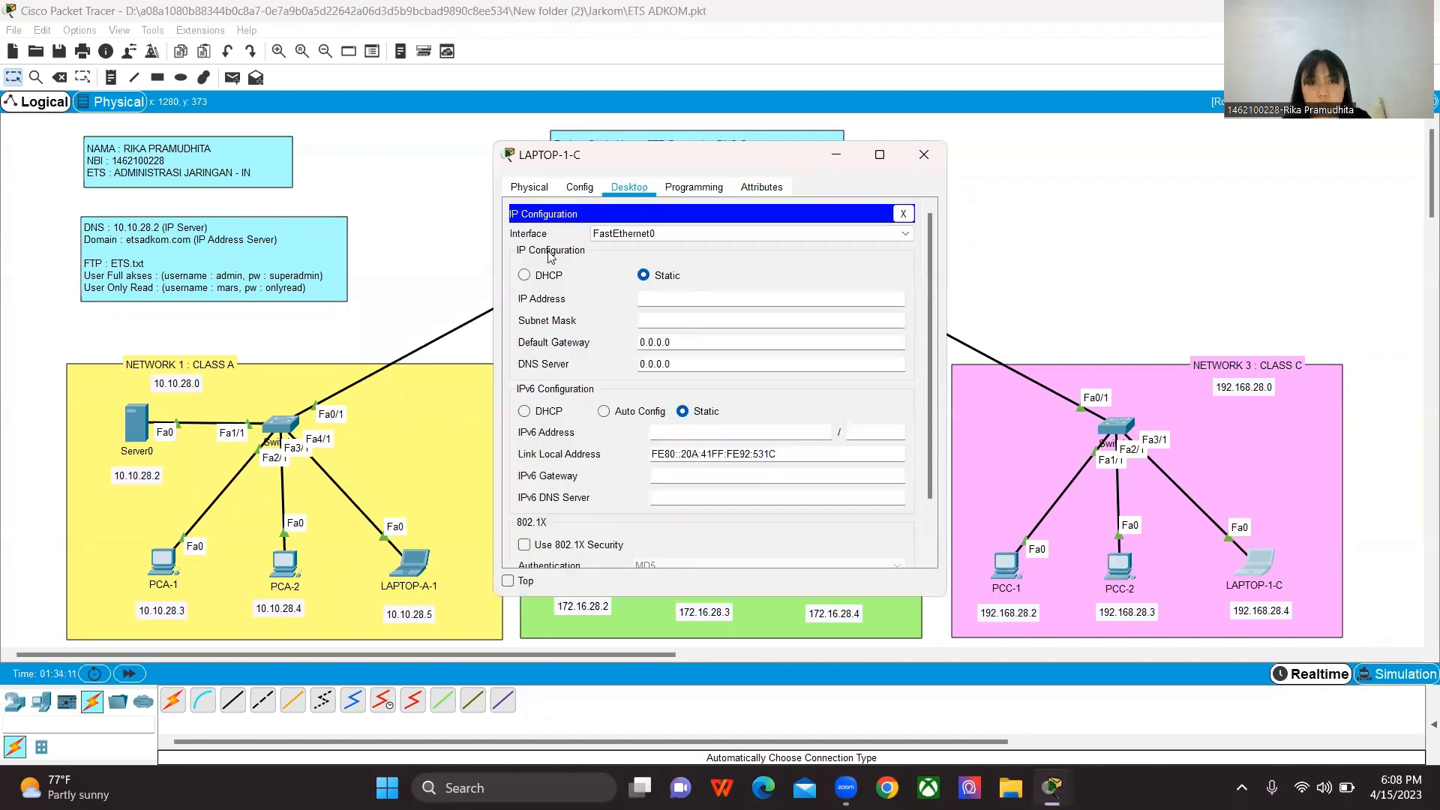
click(660, 301)
text(192)
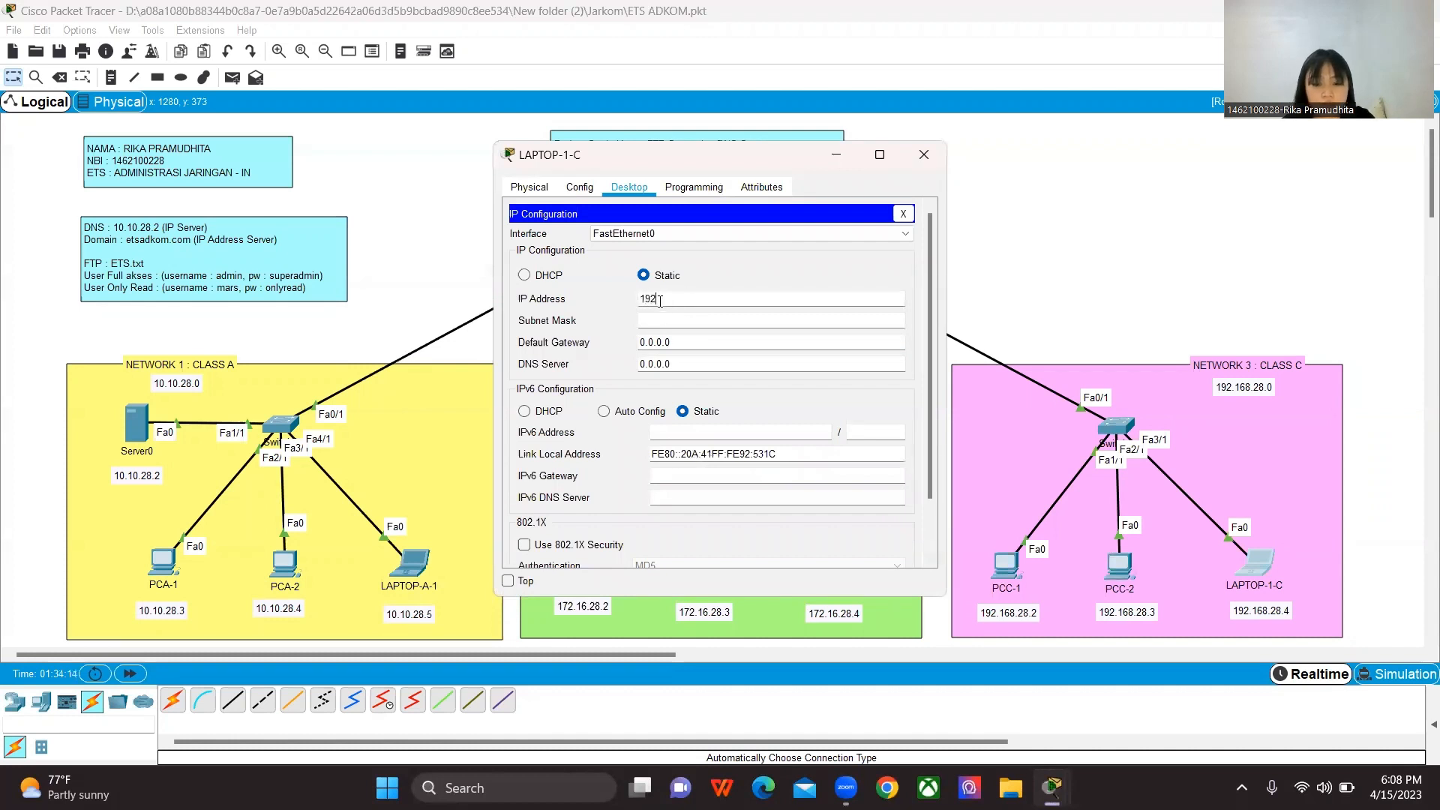
text(.168.28.4)
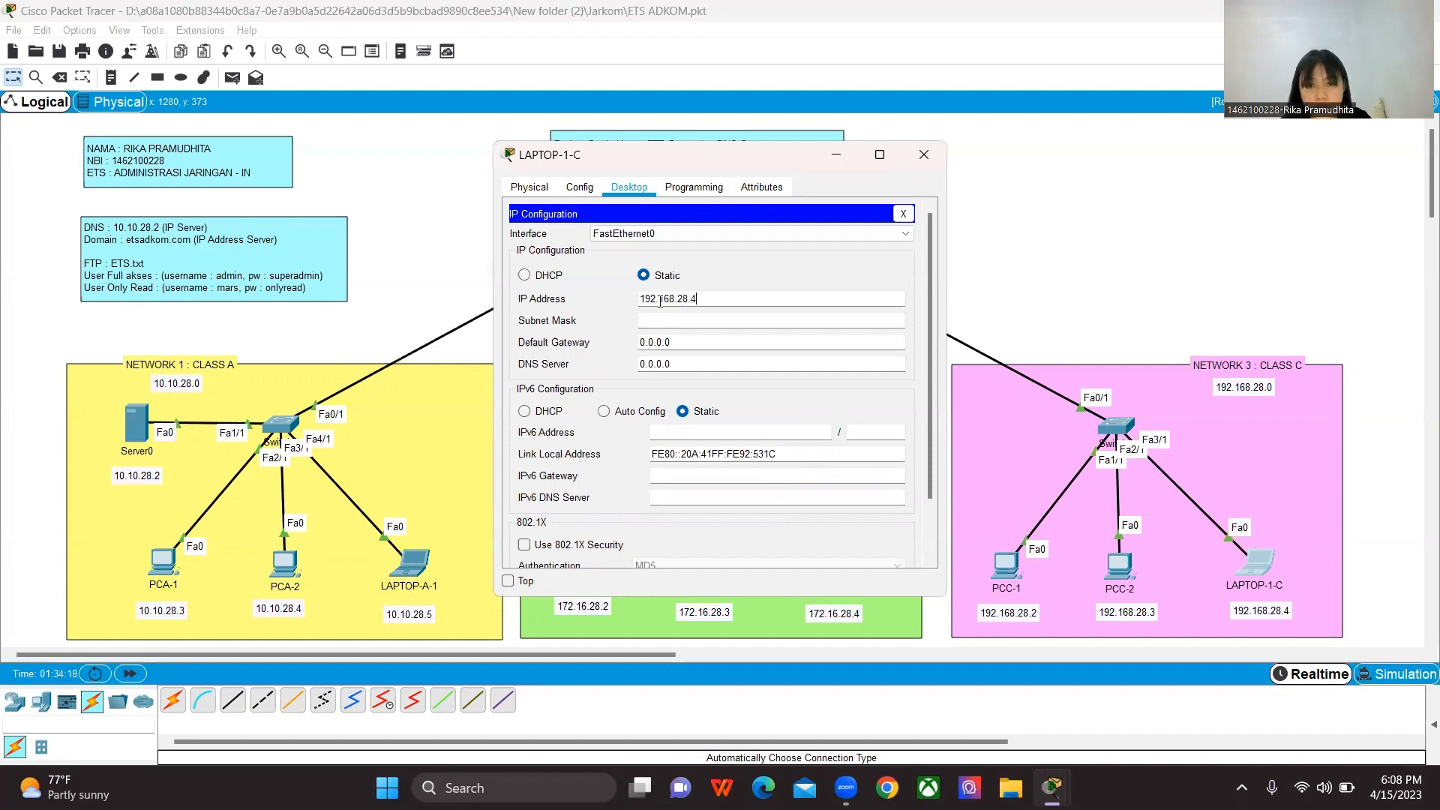
key(Tab)
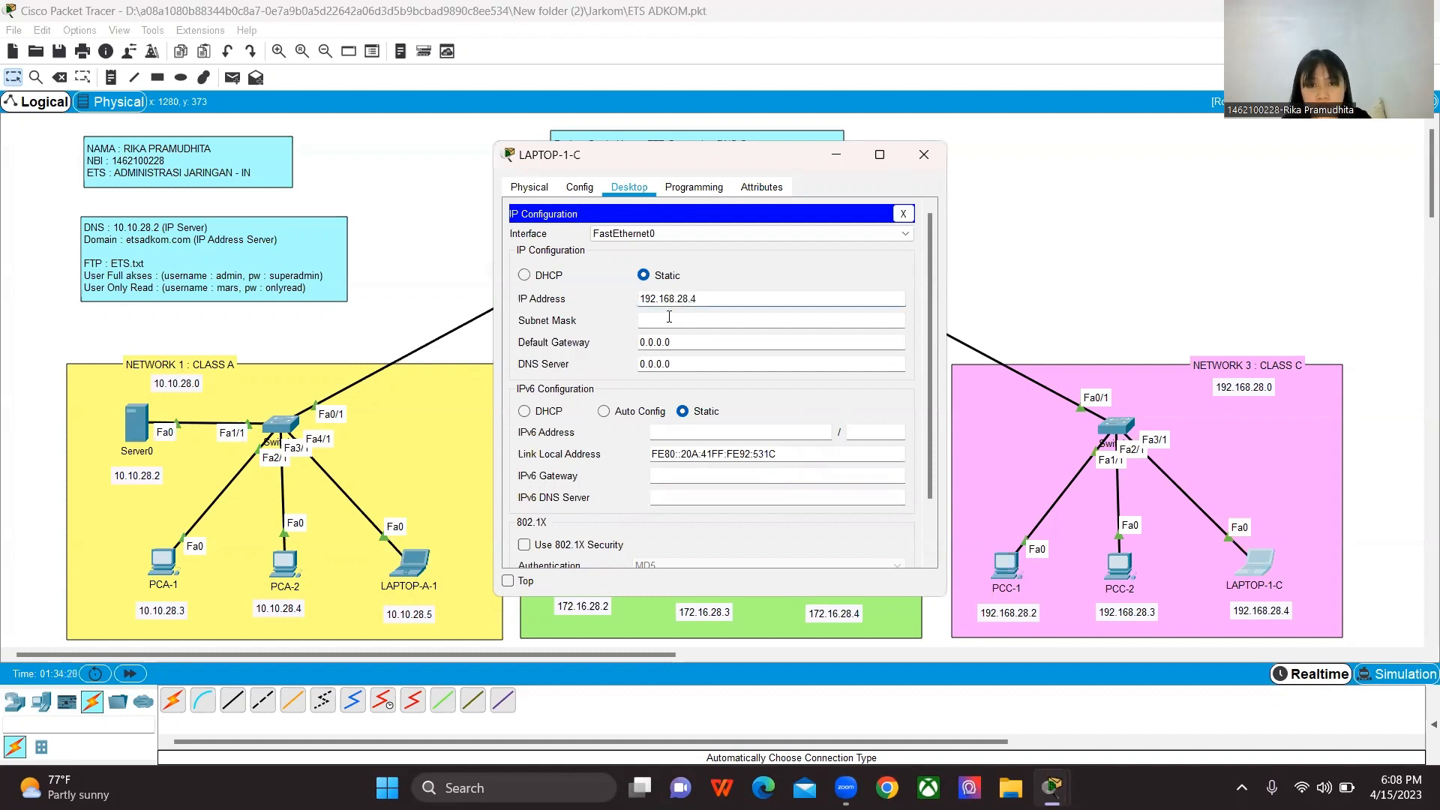
key(Tab)
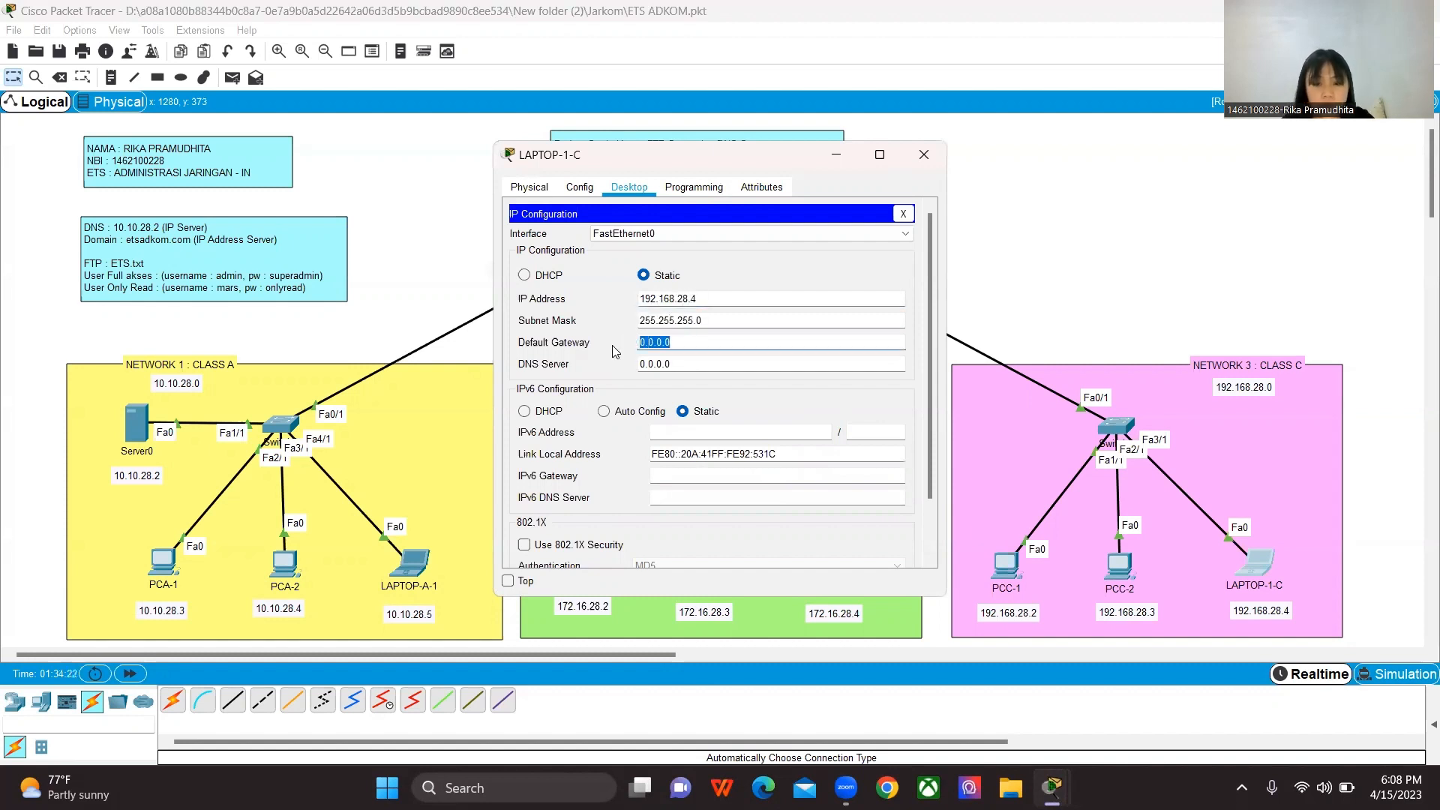
Step: Set LAPTOP-1-C's default gateway to 192.168.28.1 and DNS server to 10.10.28.2, closing its configuration
text(192)
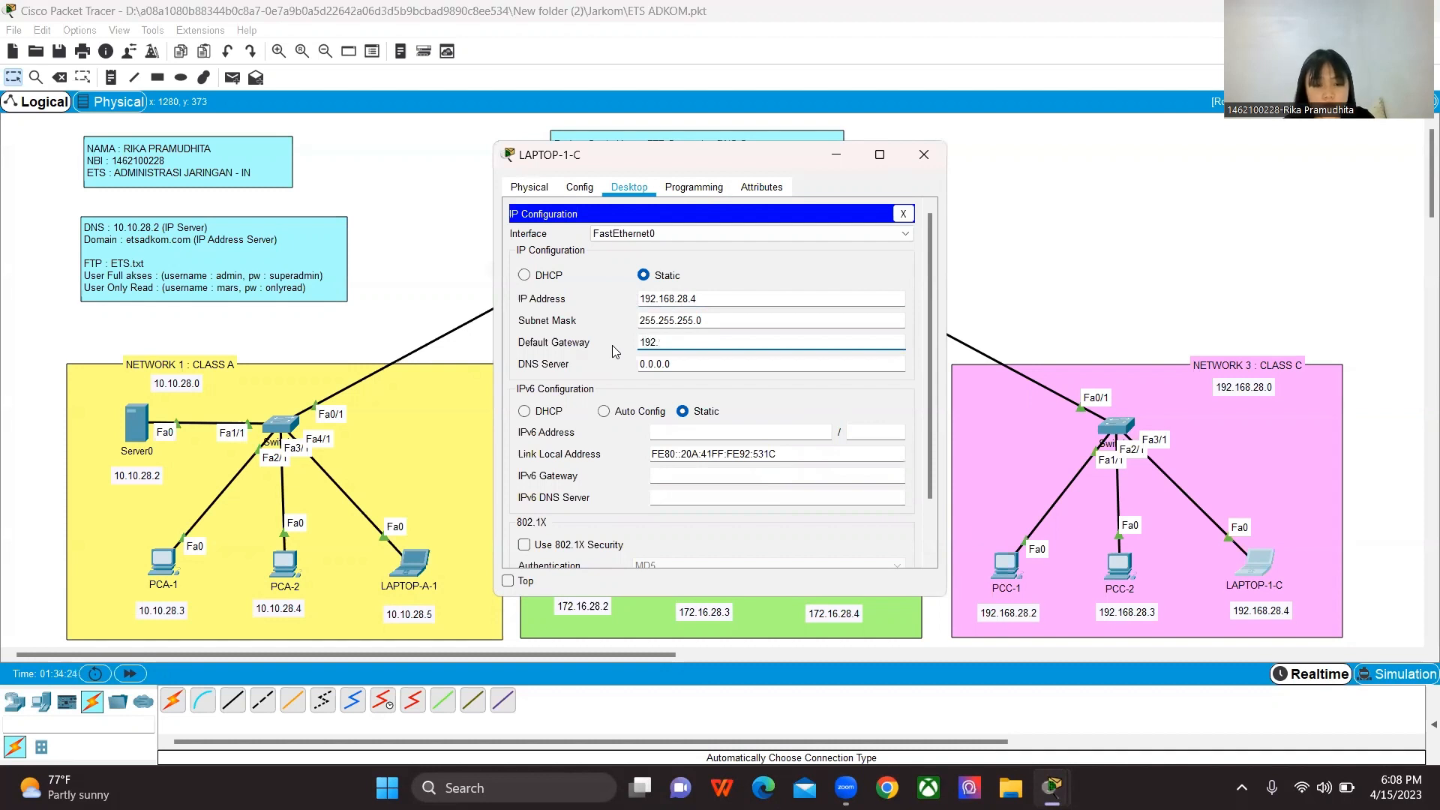
text(.1)
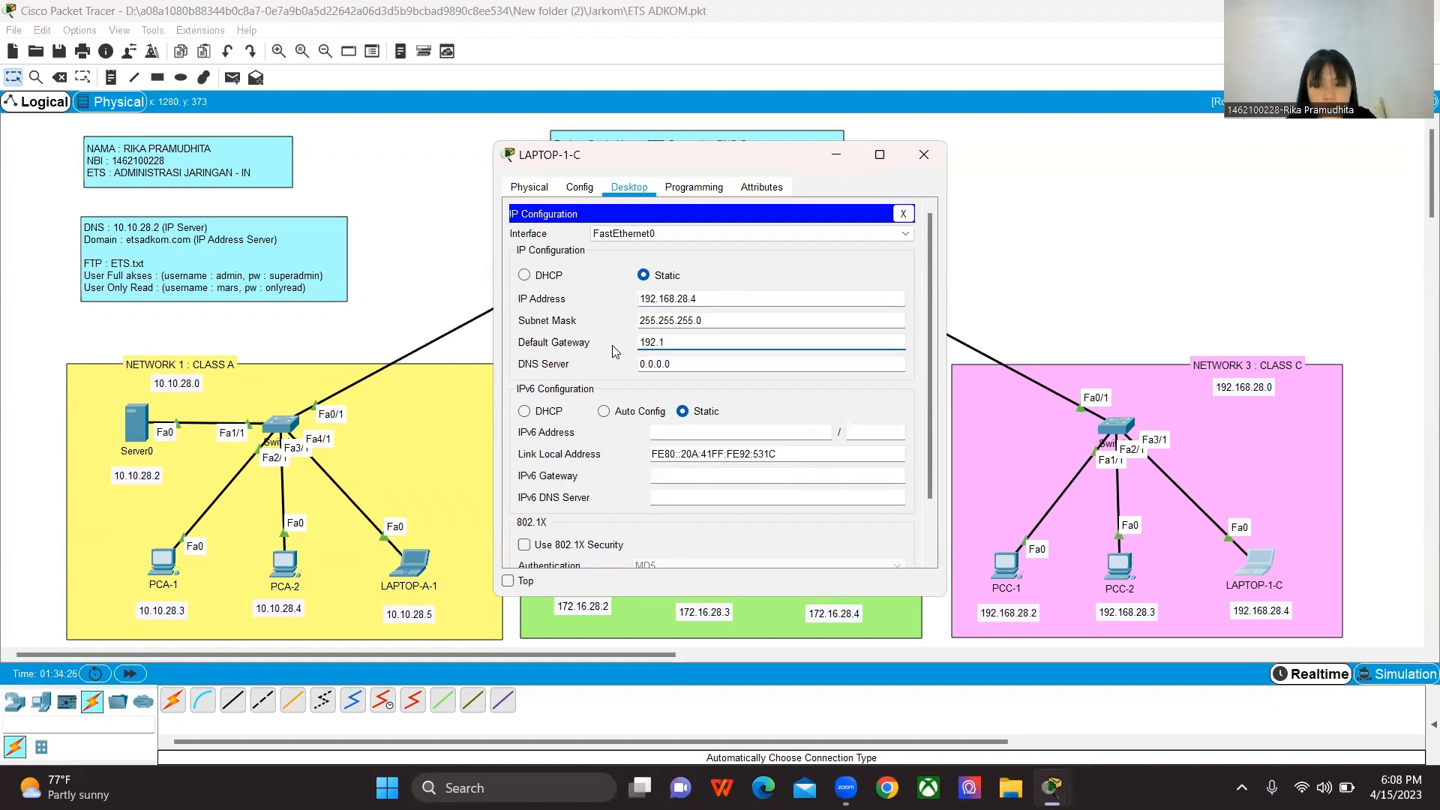
text(68)
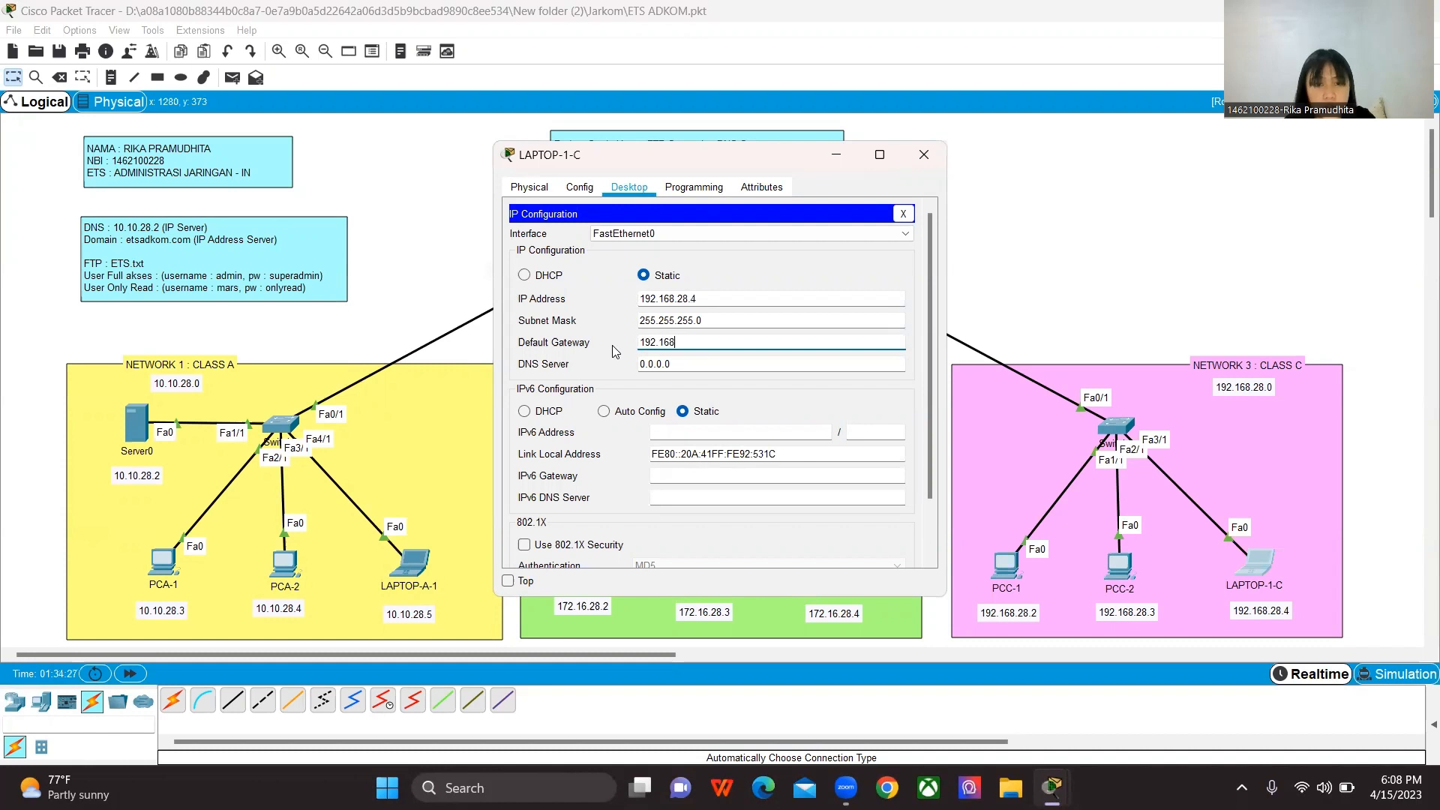
text(.28.1)
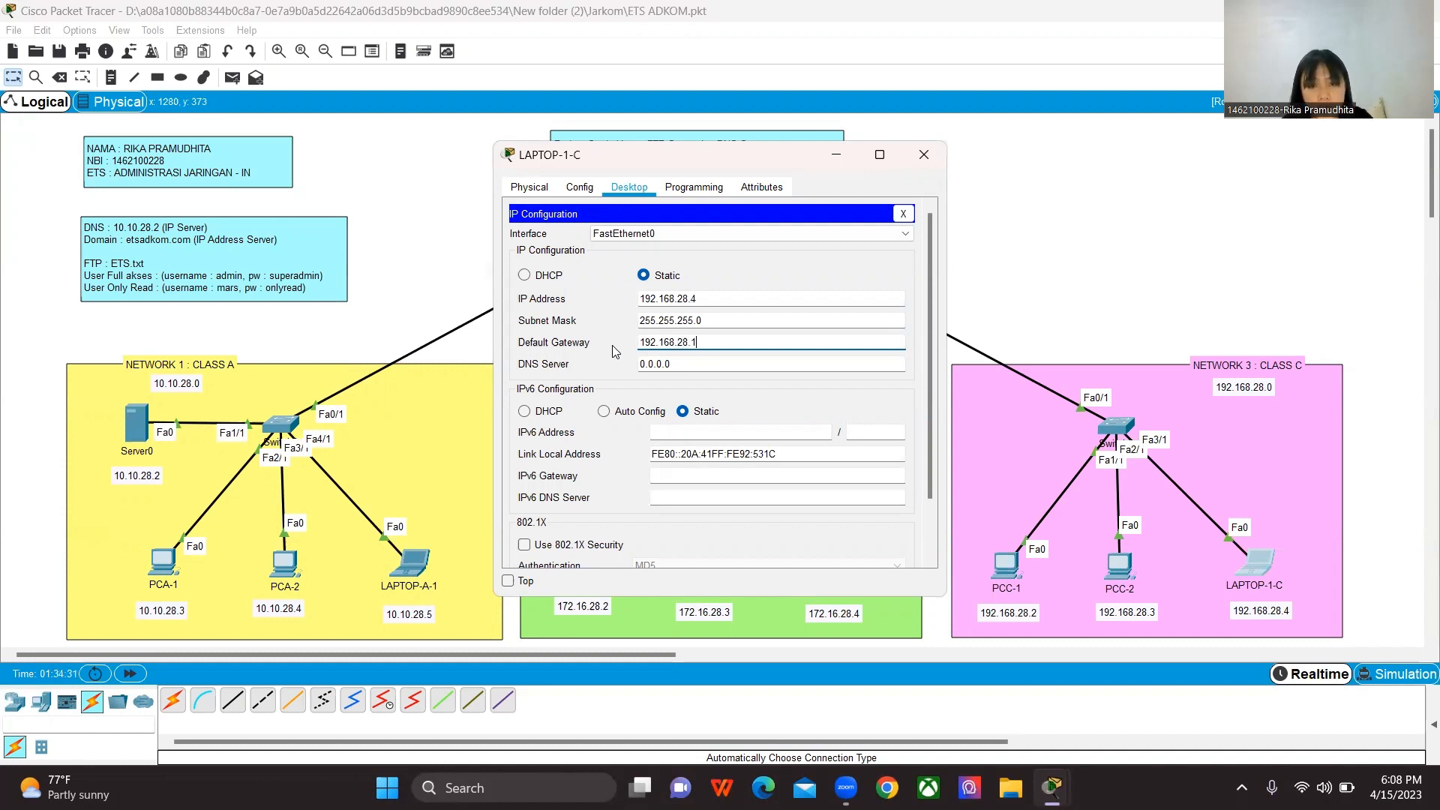
key(Tab)
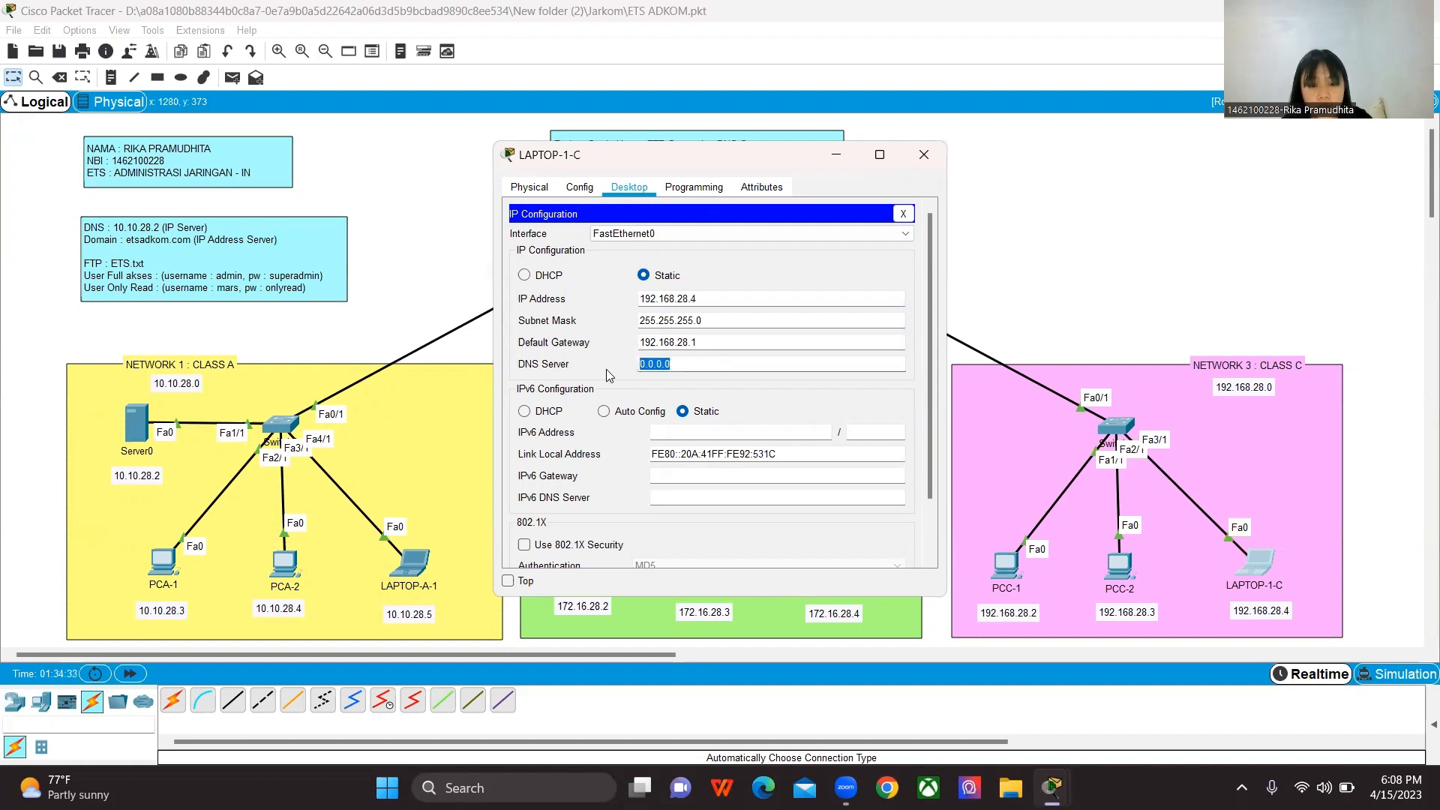
text(10.10.28.2)
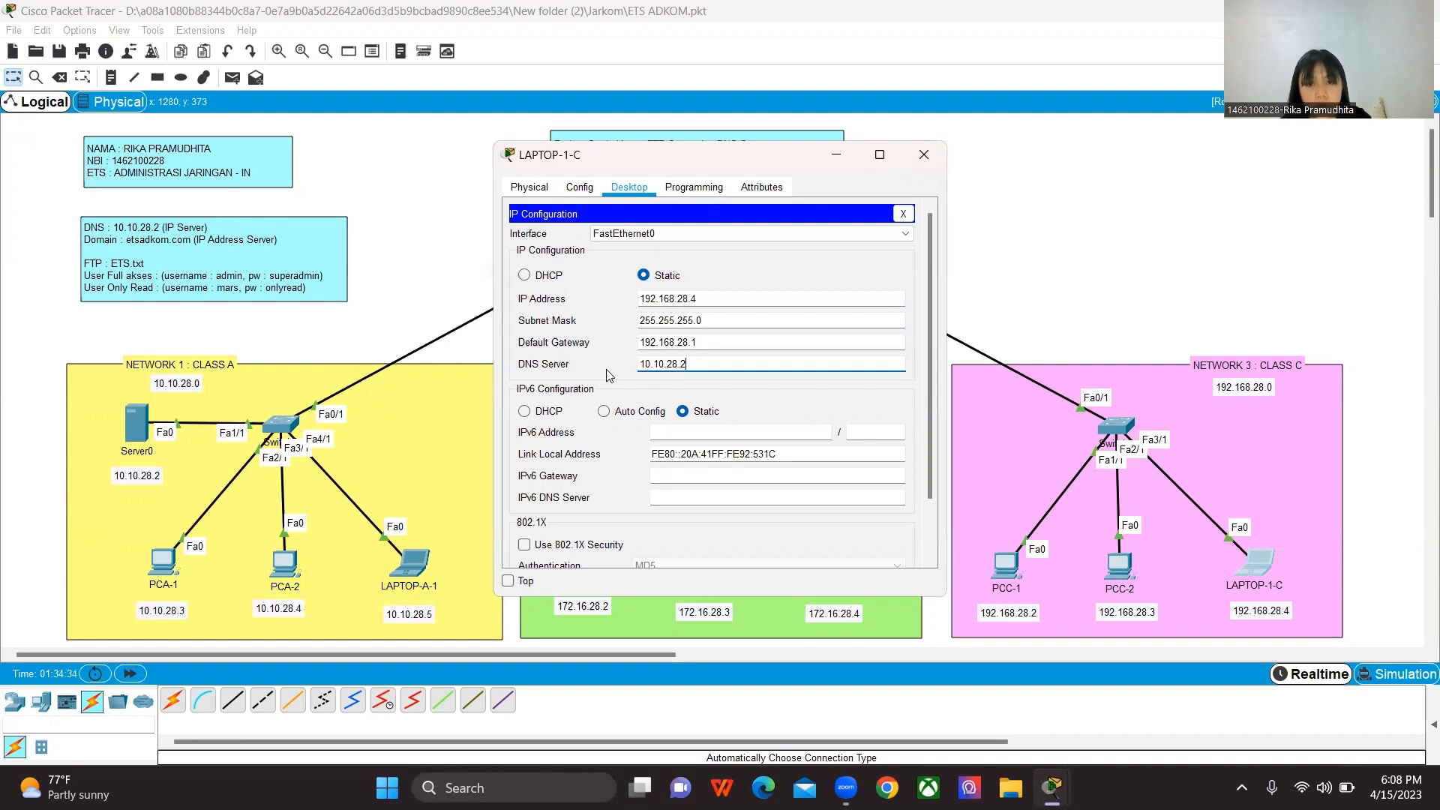
click(926, 160)
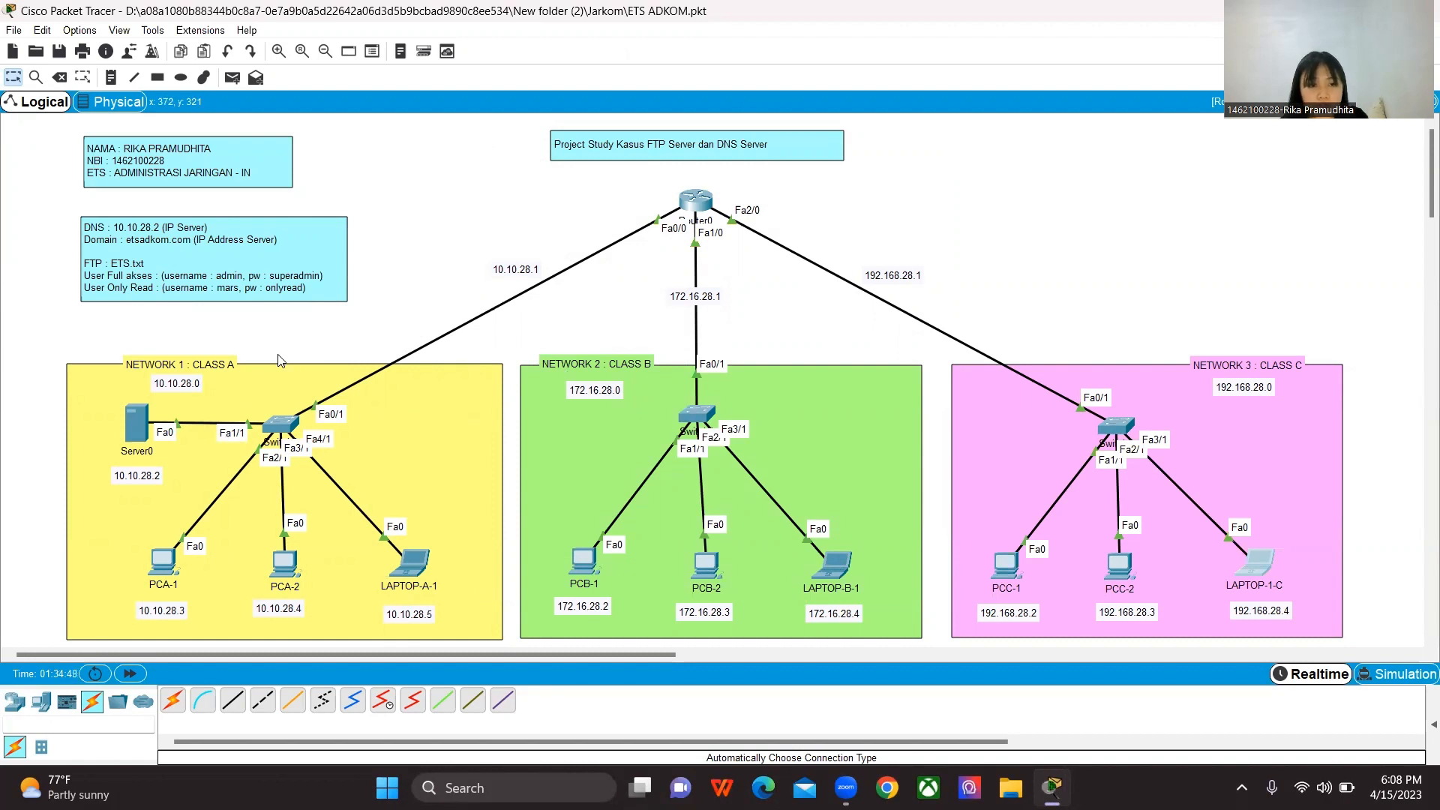
Step: Open the Text Editor on LAPTOP-A-1 in the Class A network
mouse_move(142, 428)
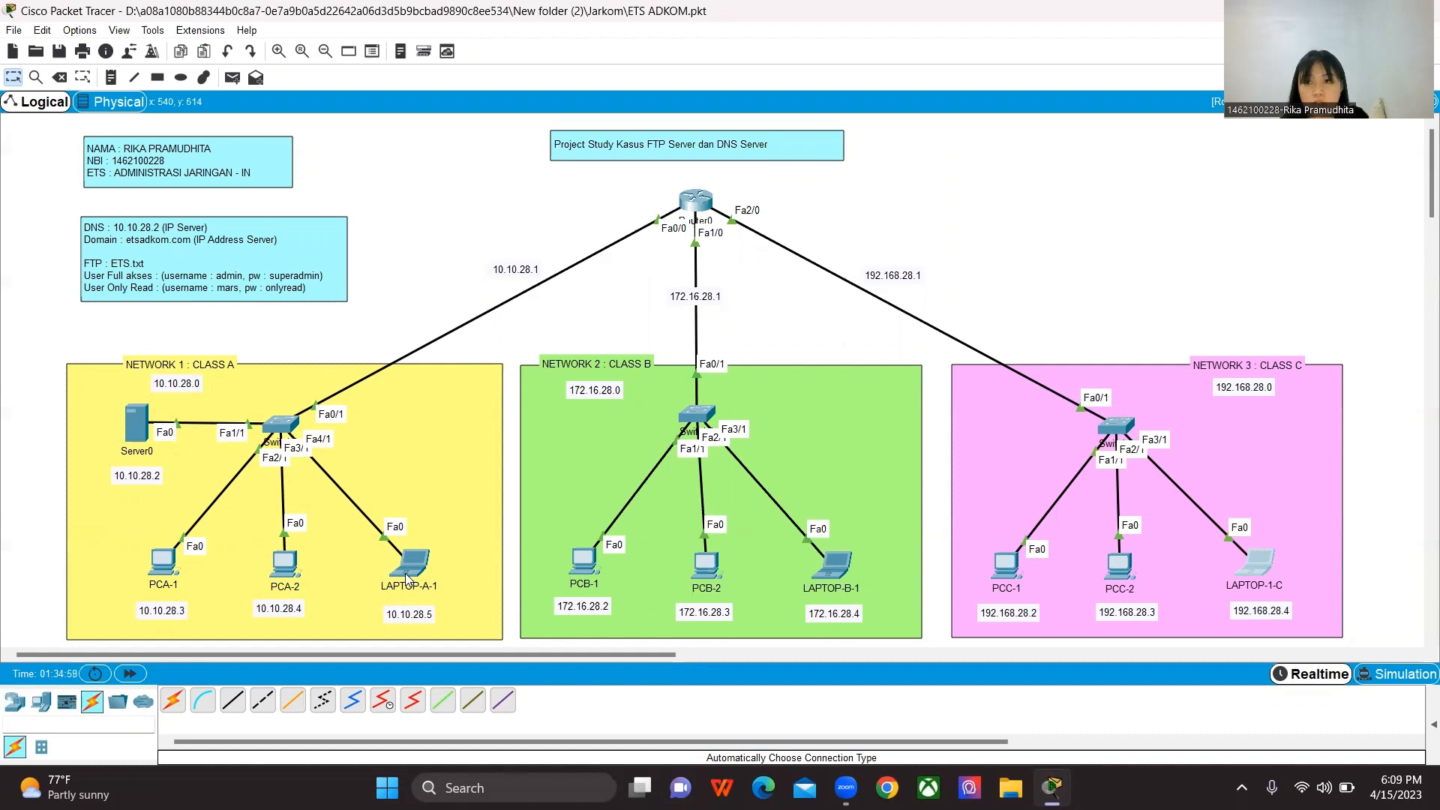
mouse_move(406, 577)
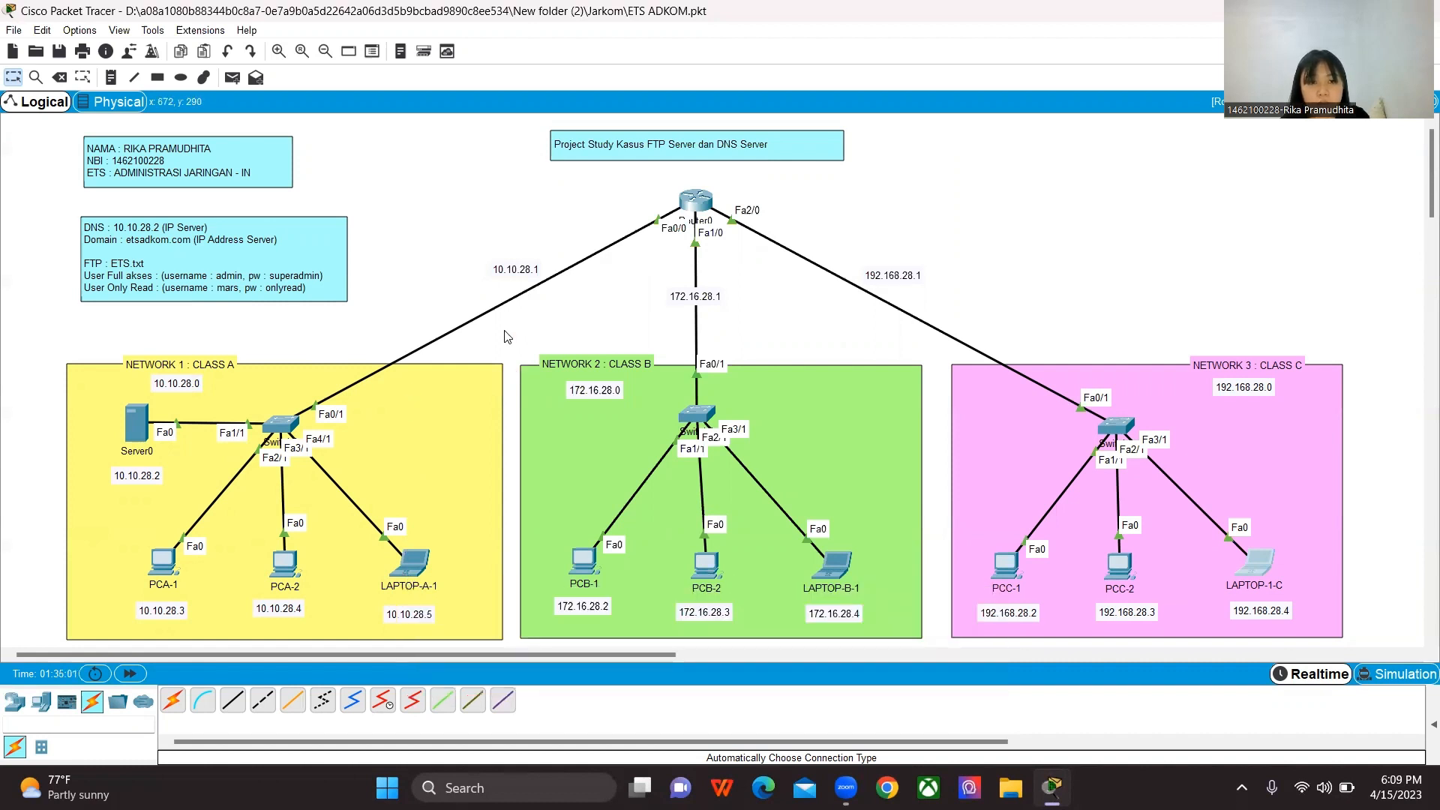
click(411, 576)
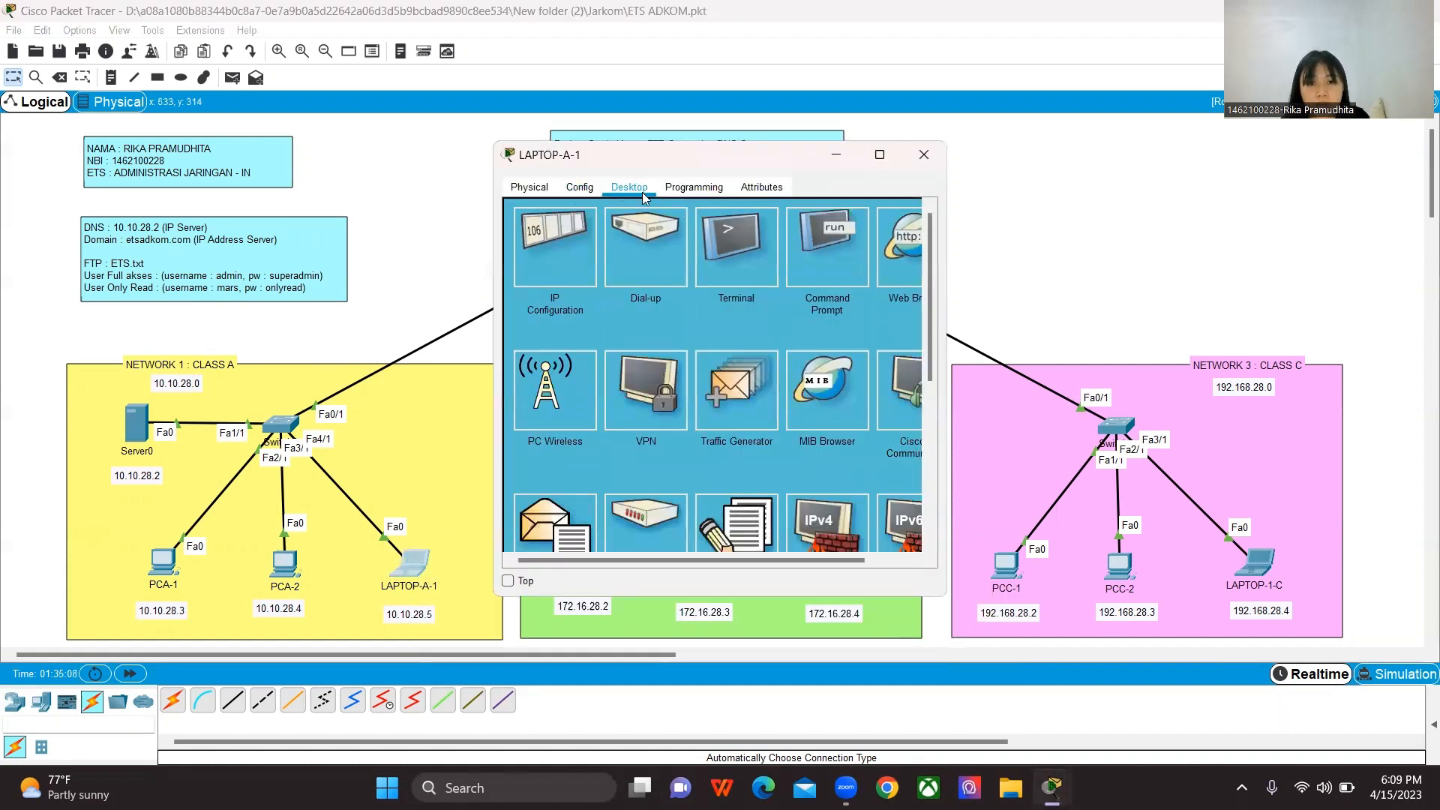
scroll(745, 517, down, 3)
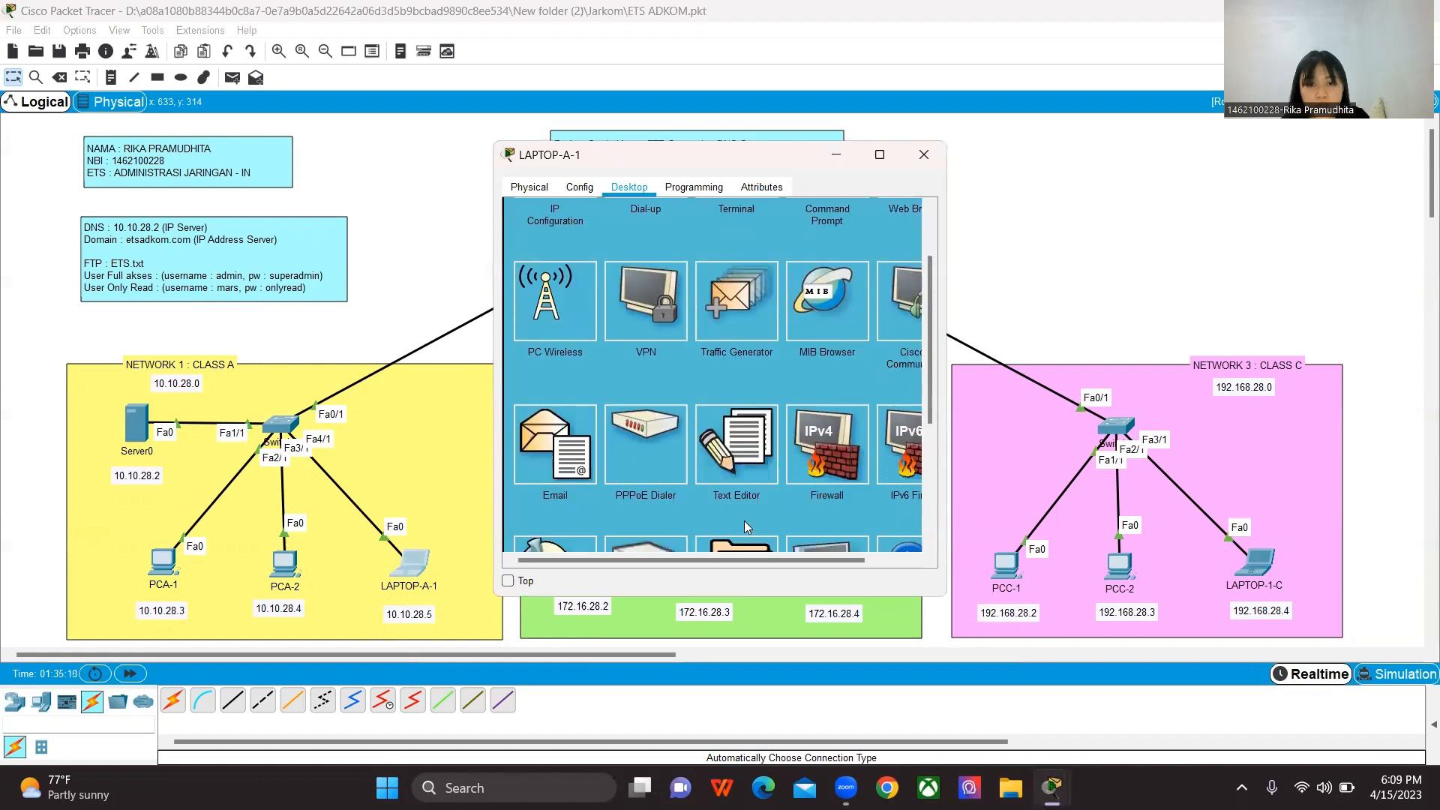
click(742, 469)
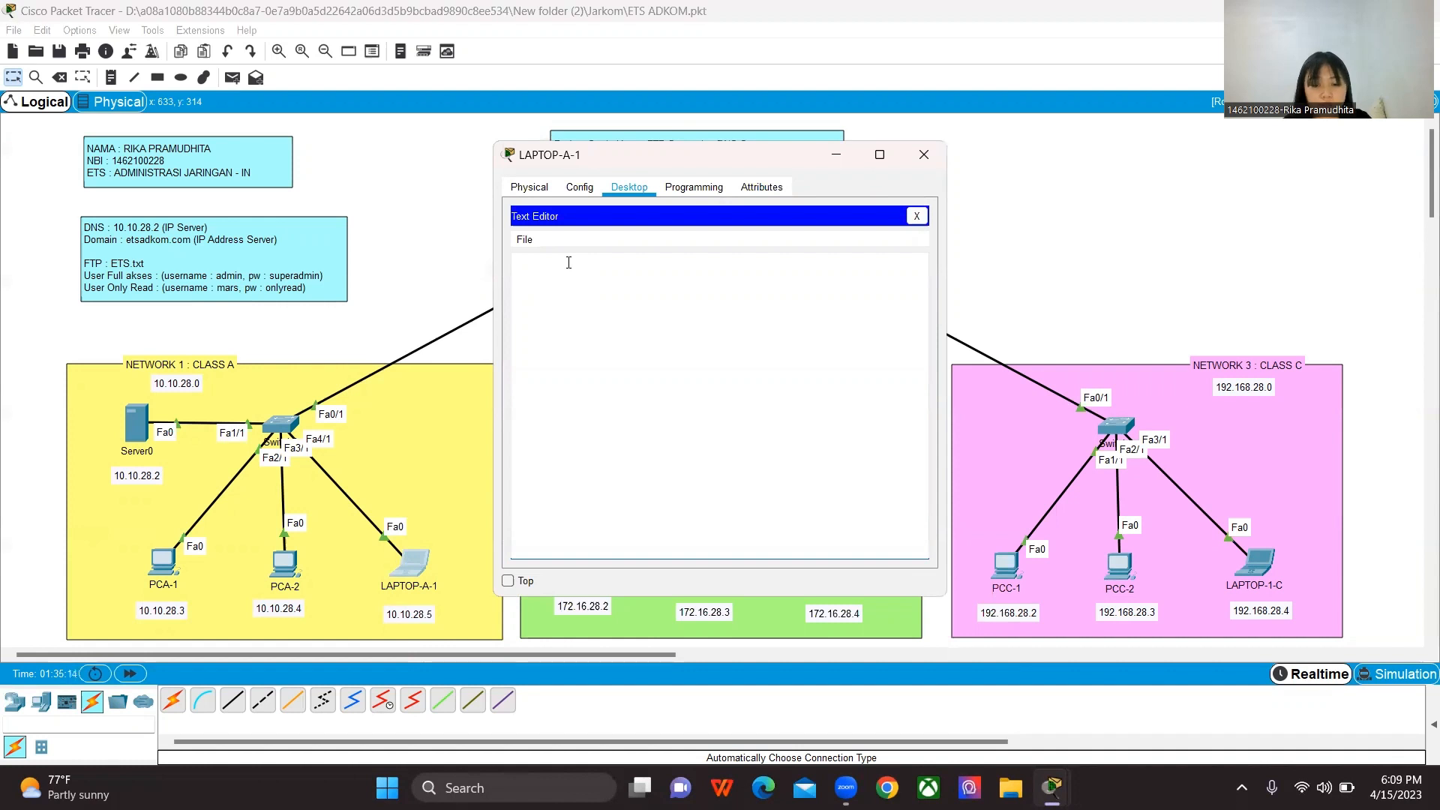
text(R)
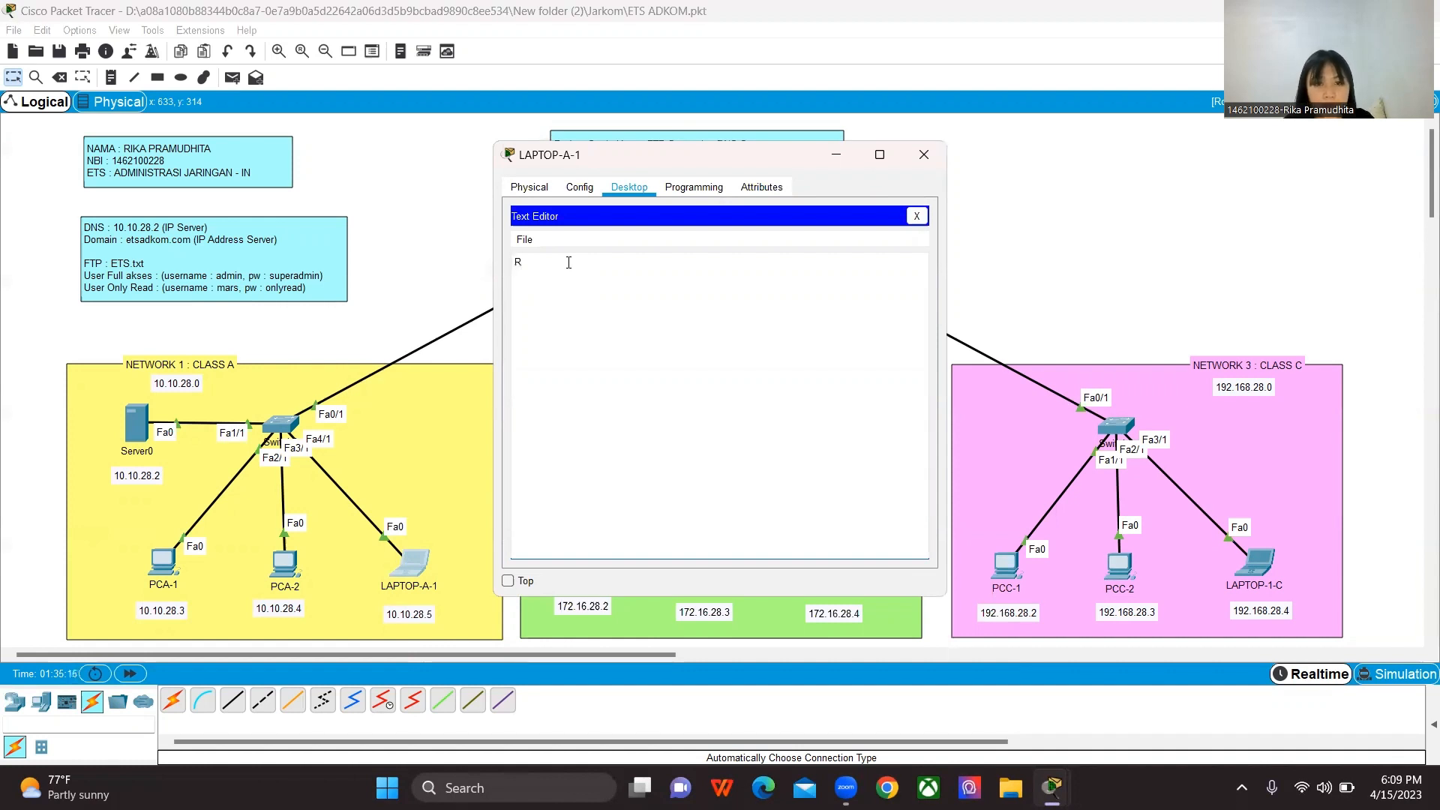
key(BackSpace)
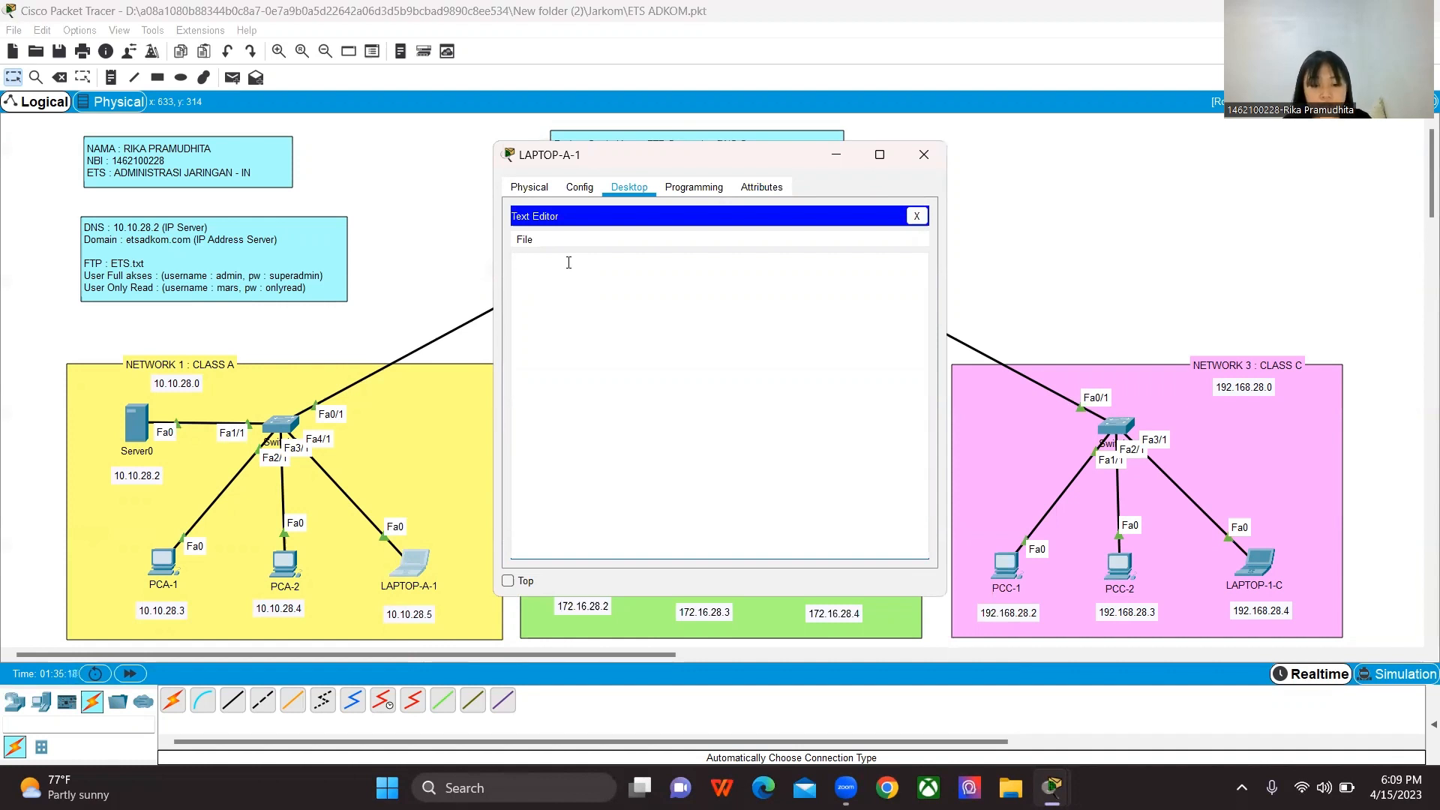
key(ctrl+o)
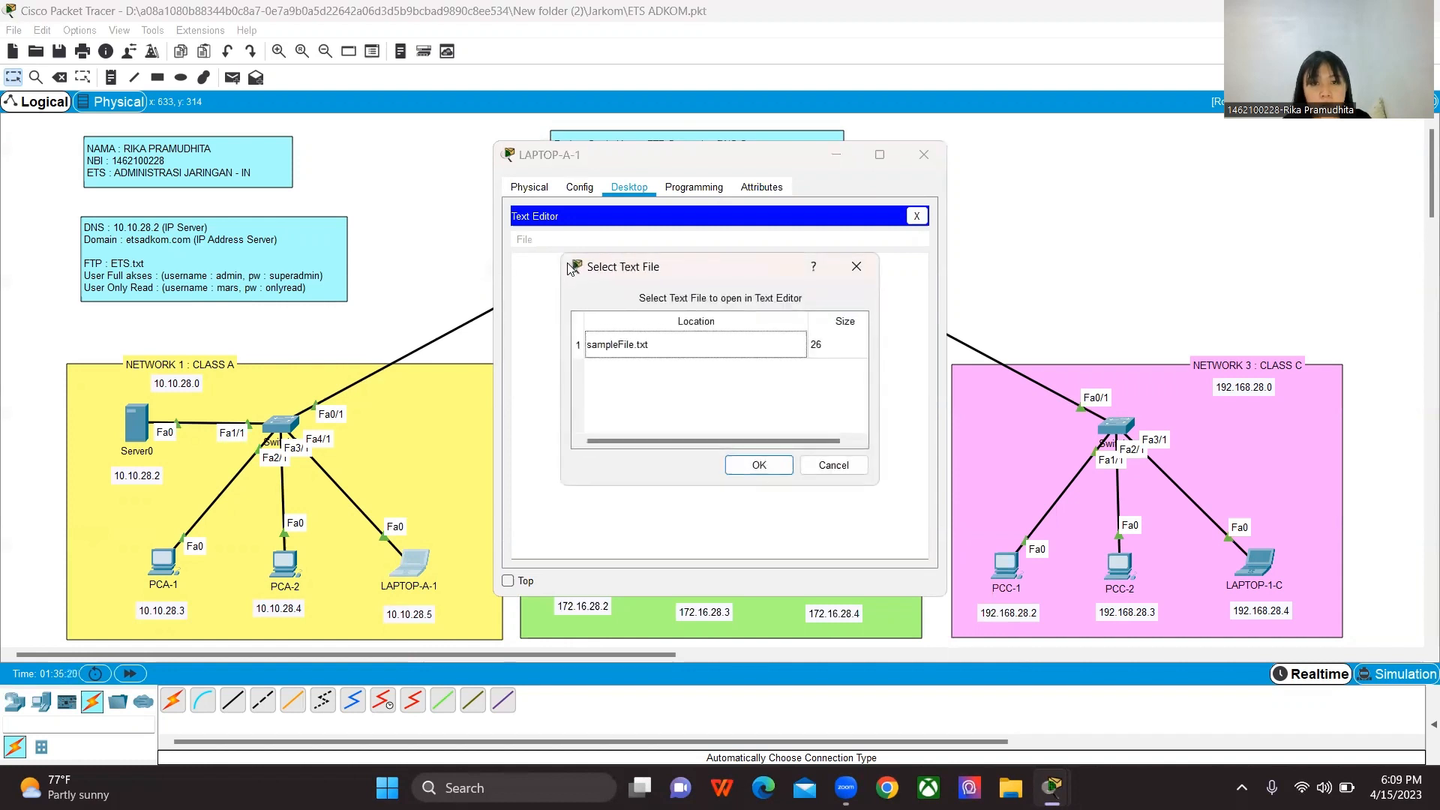
drag(729, 265, 846, 267)
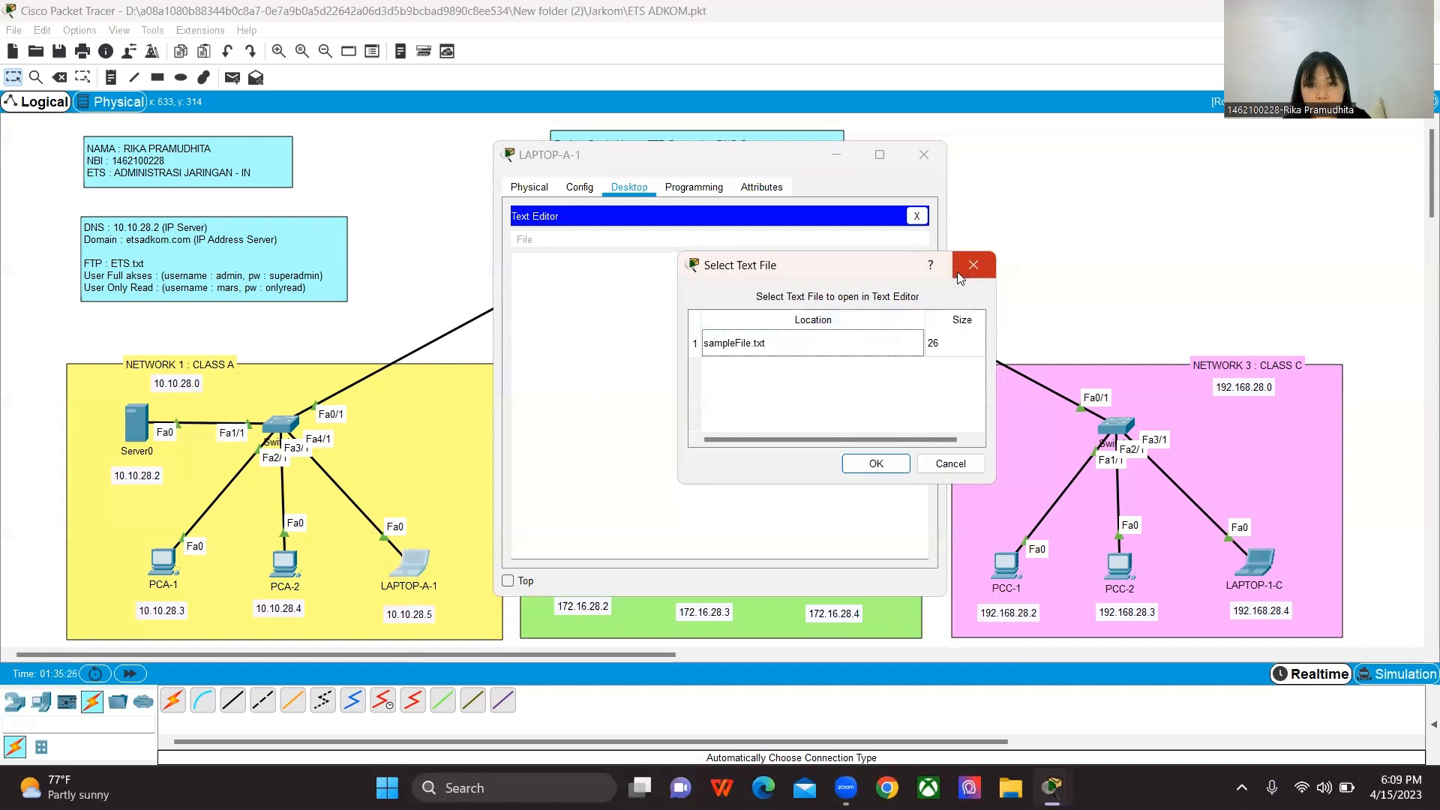
click(875, 463)
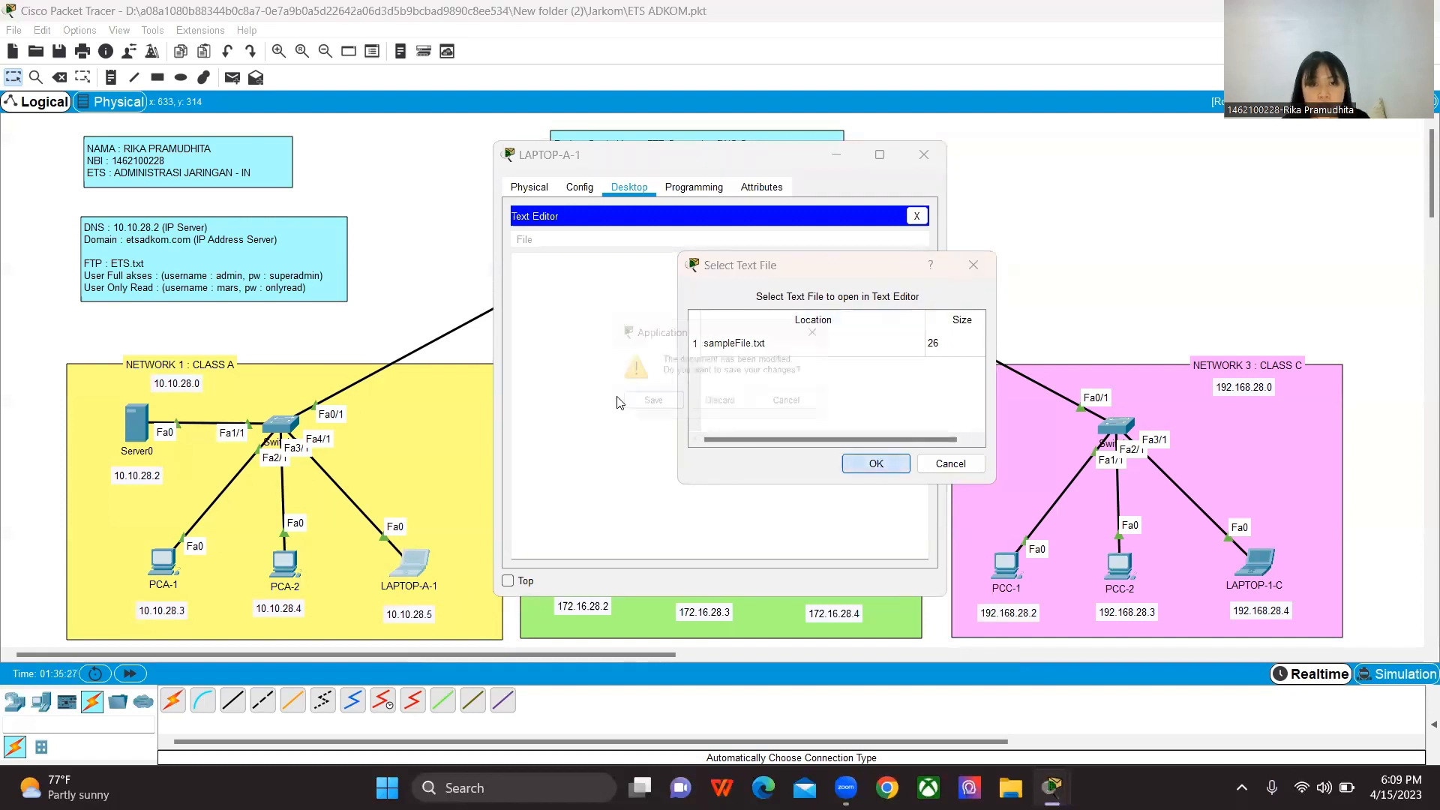
click(812, 332)
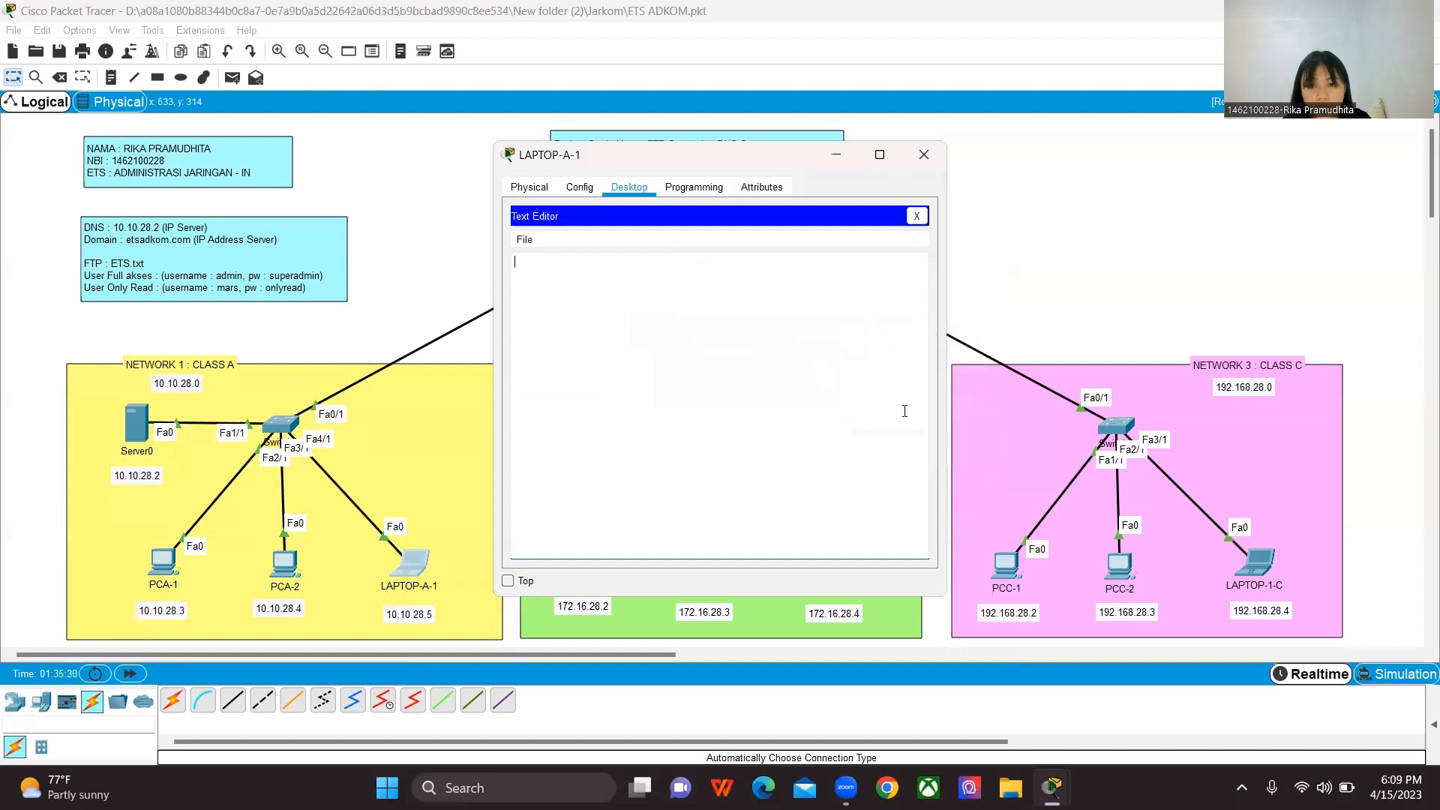
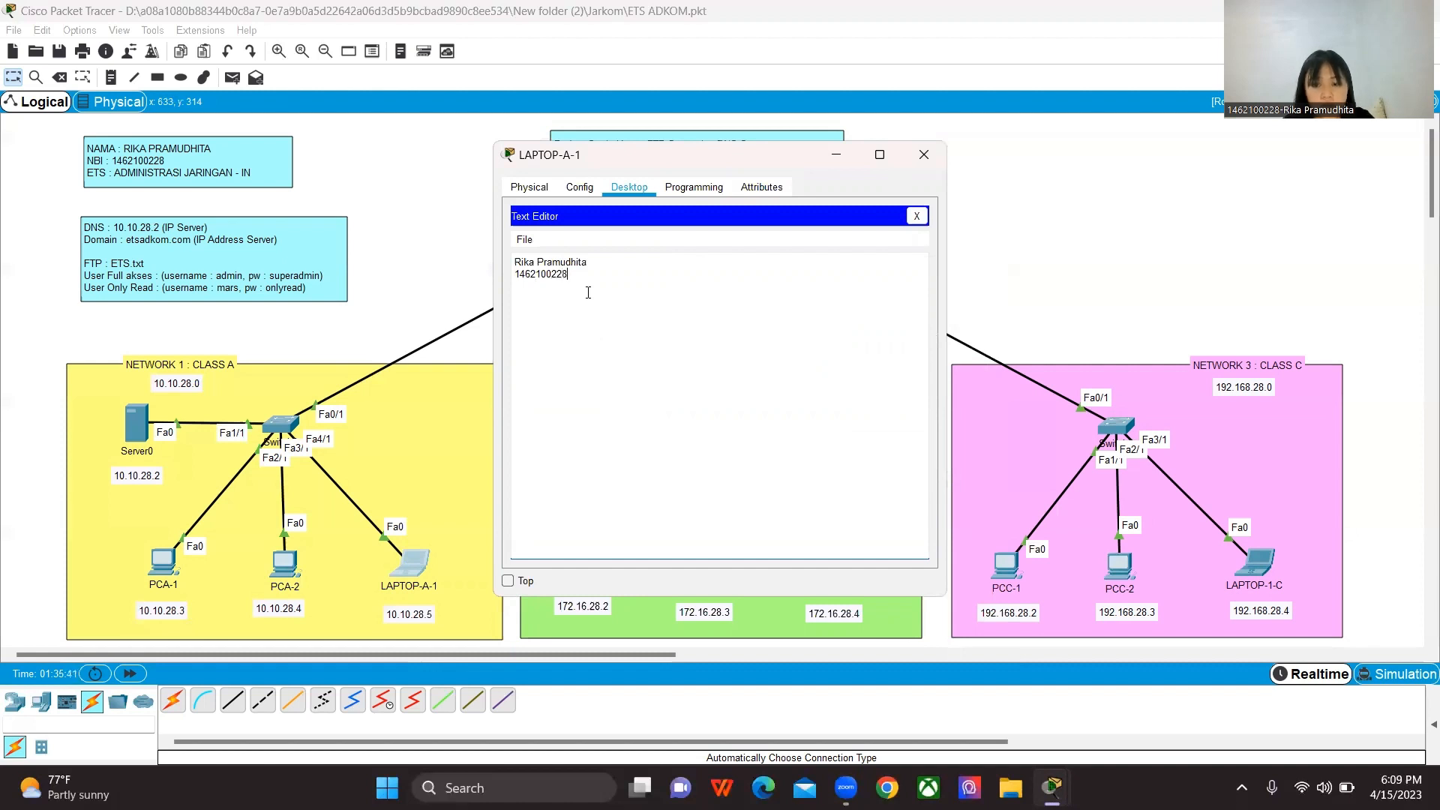
Step: Add the lines "Administrasi Jaringan" and "IN" below the student number
key(Return)
text(A)
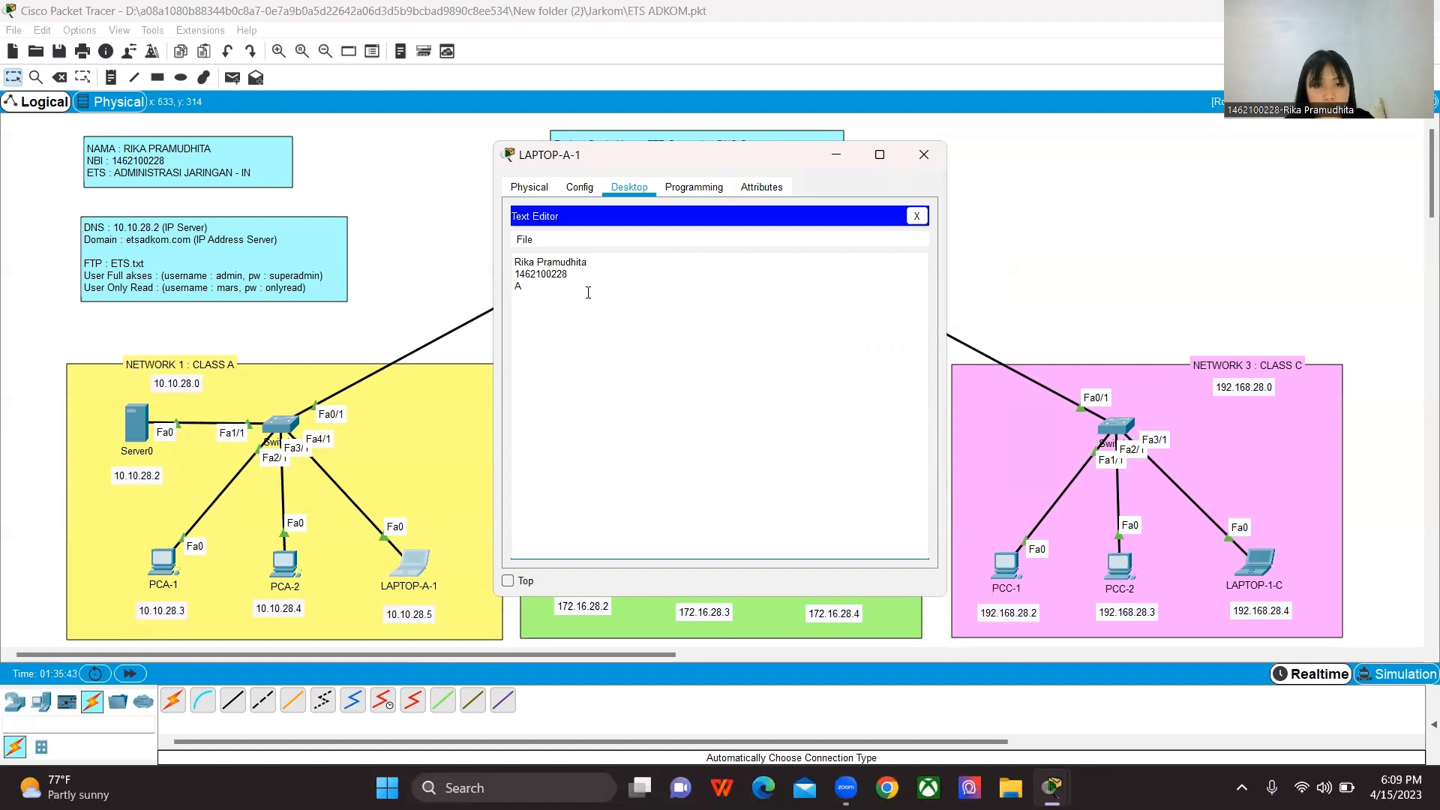
text(dministr)
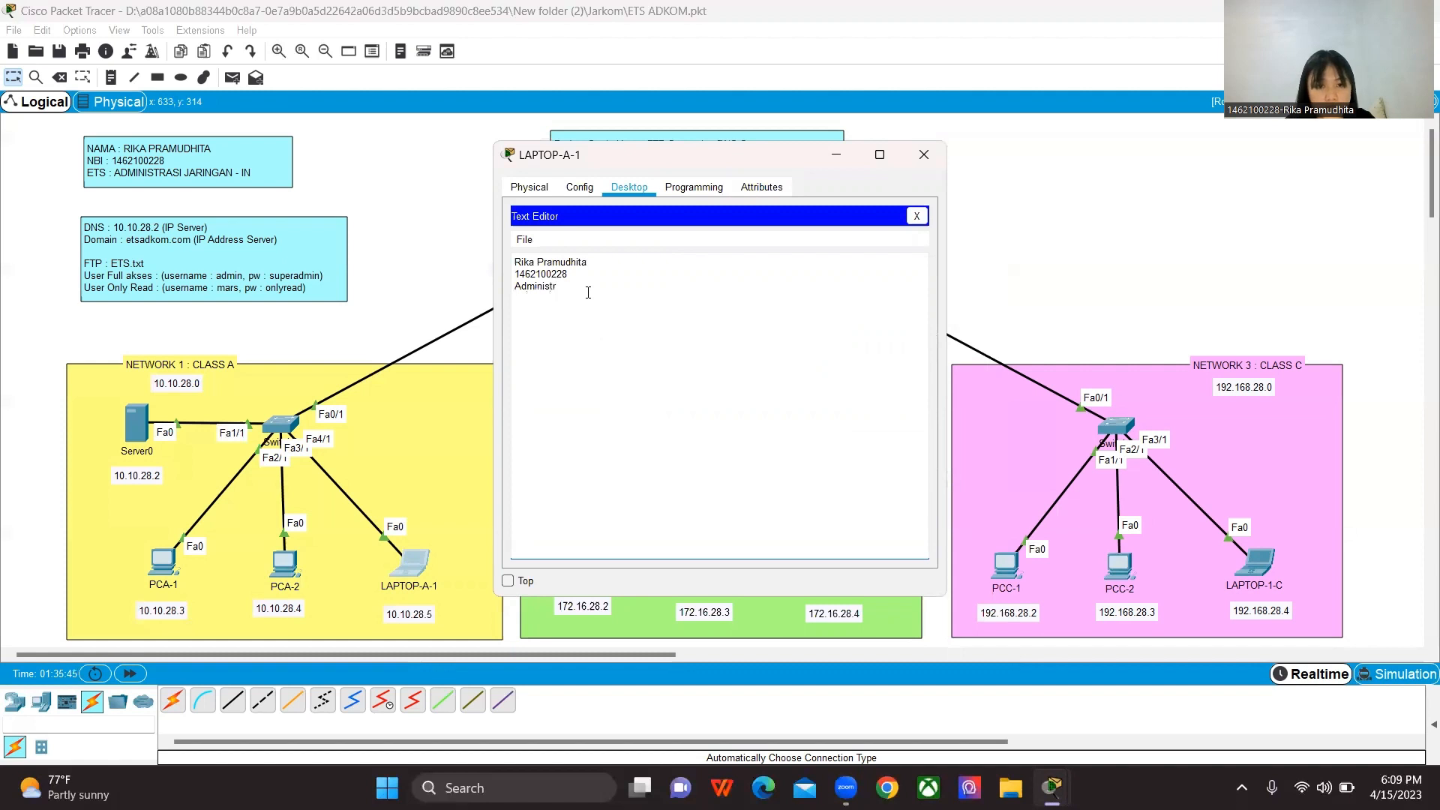
text(asi Jaringan )
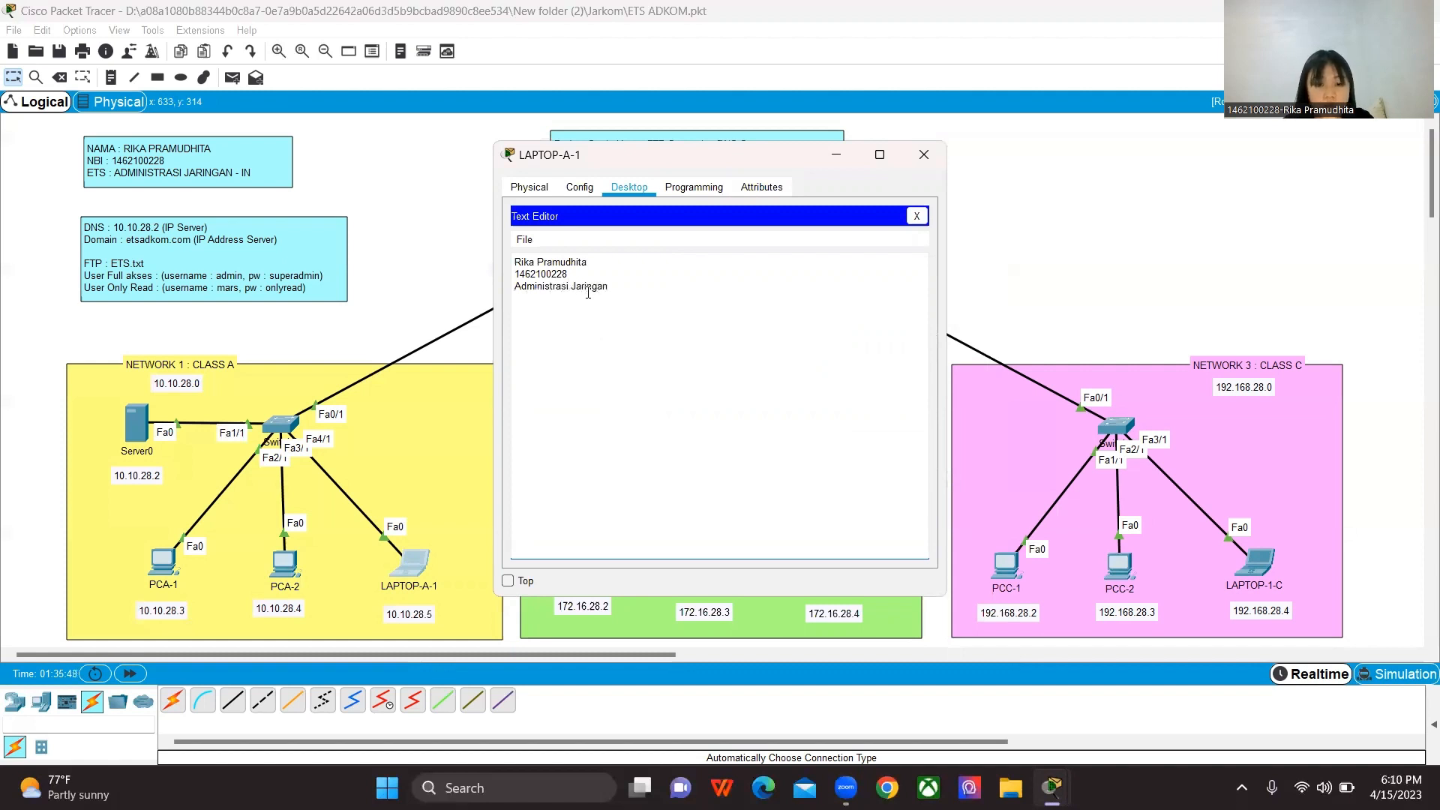
text(IN)
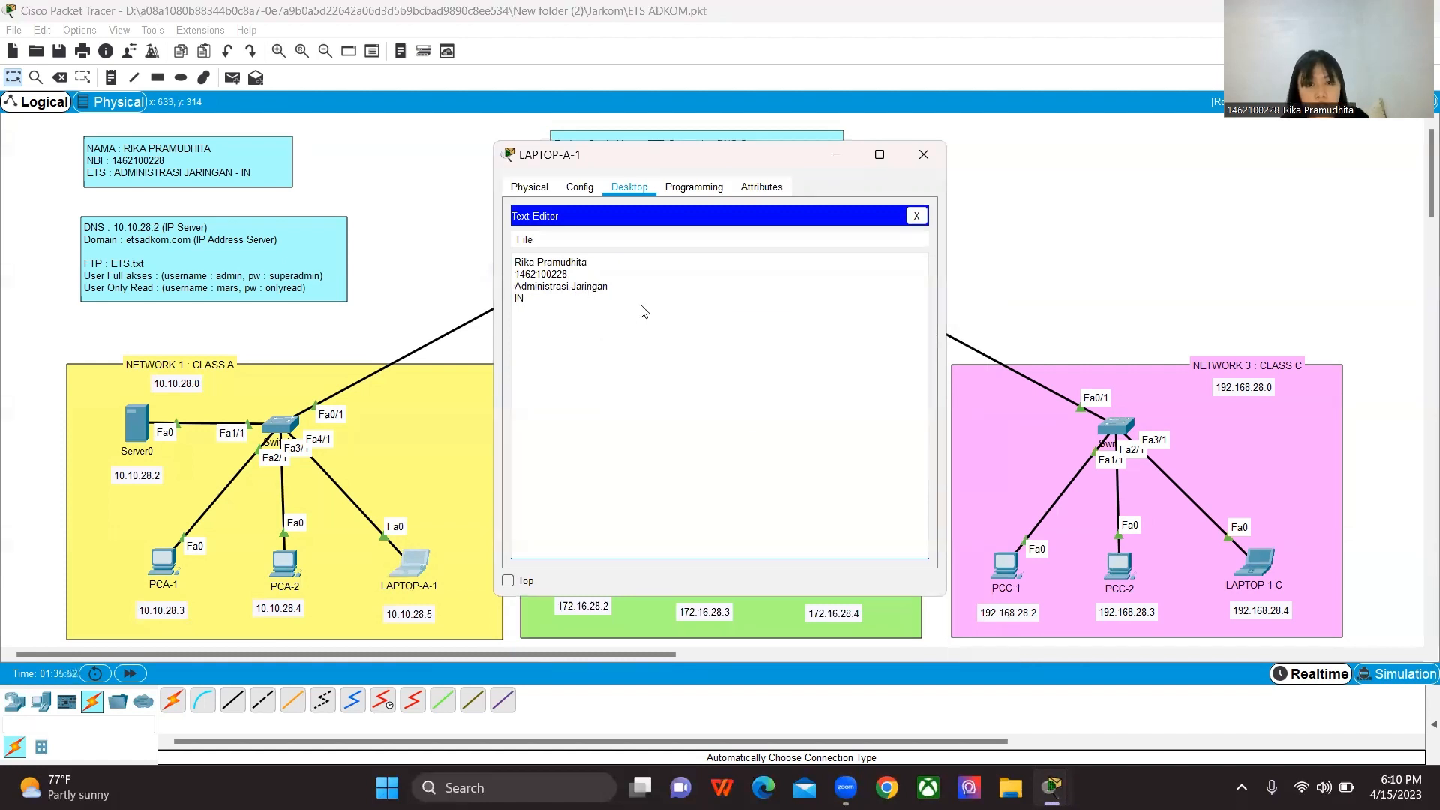
Step: Save the text document on LAPTOP-A-1 as ETS.txt
key(ctrl+s)
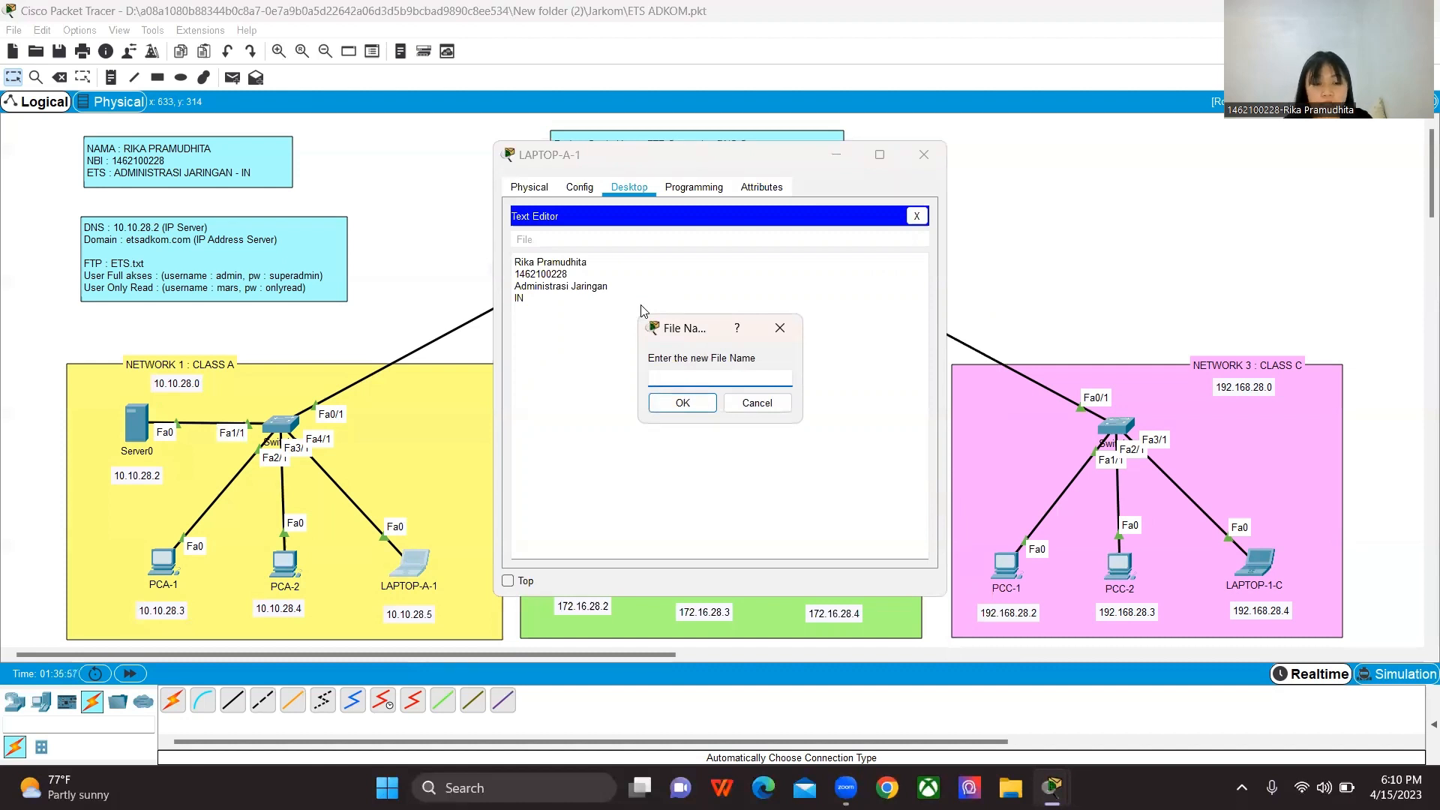
text(E)
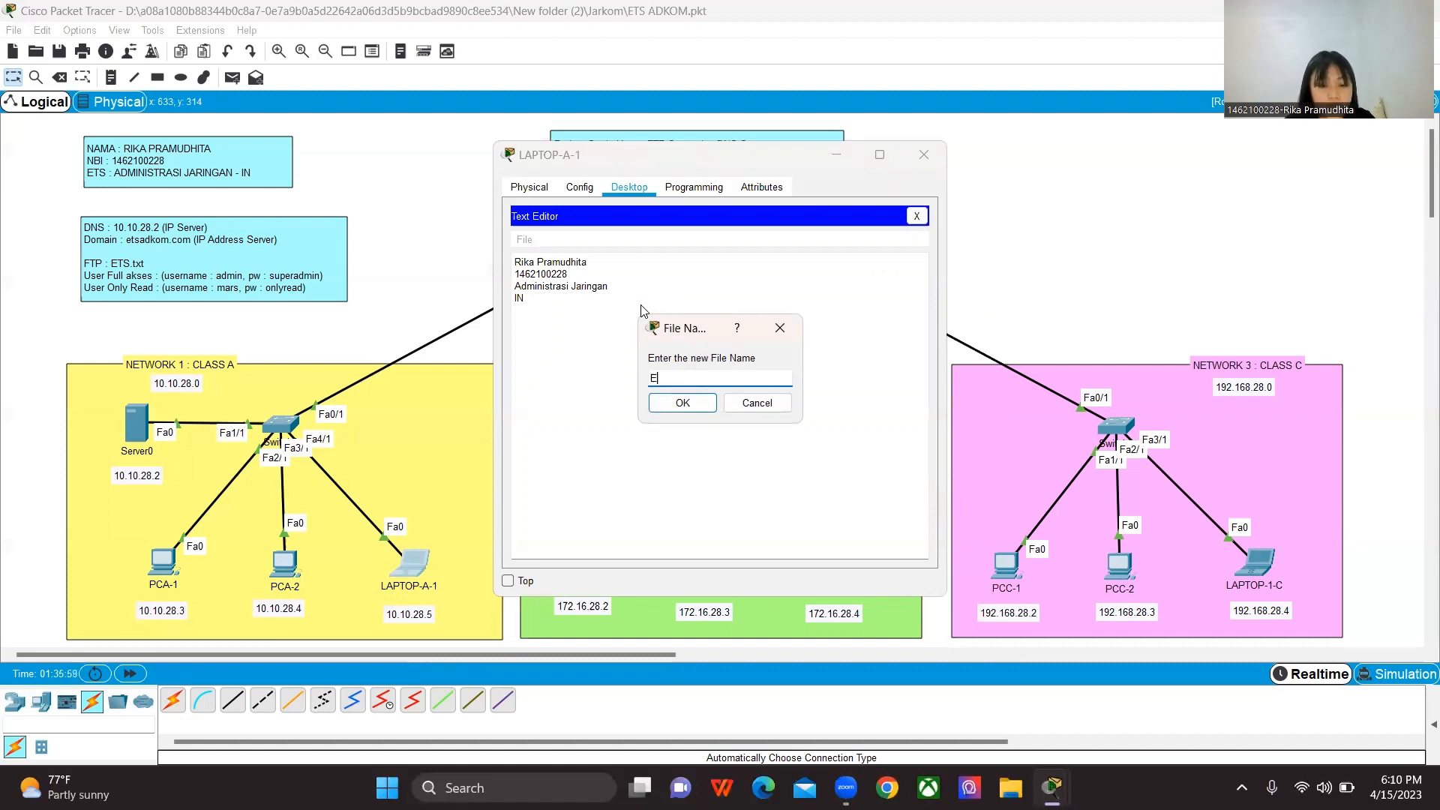
text(TS.txt)
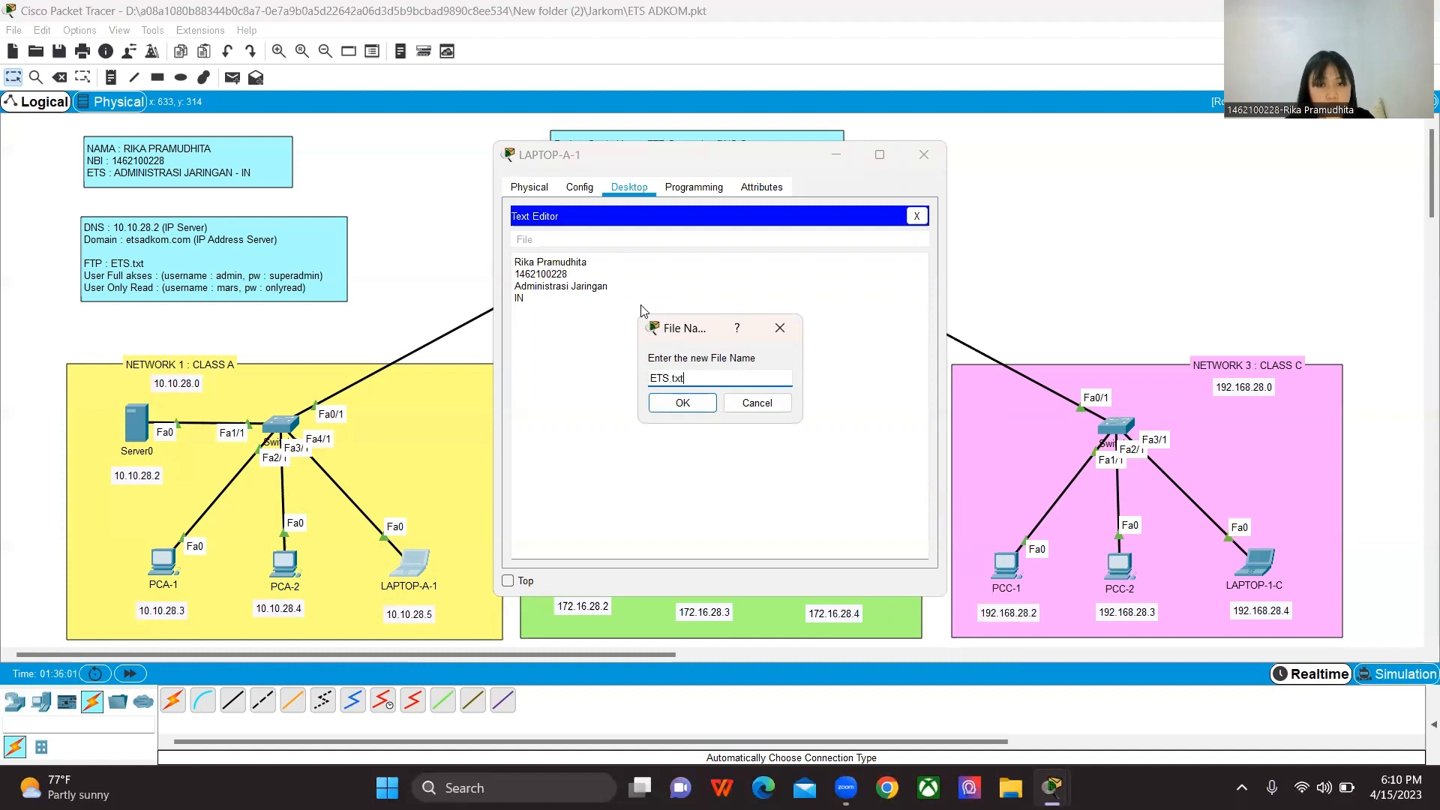
click(689, 406)
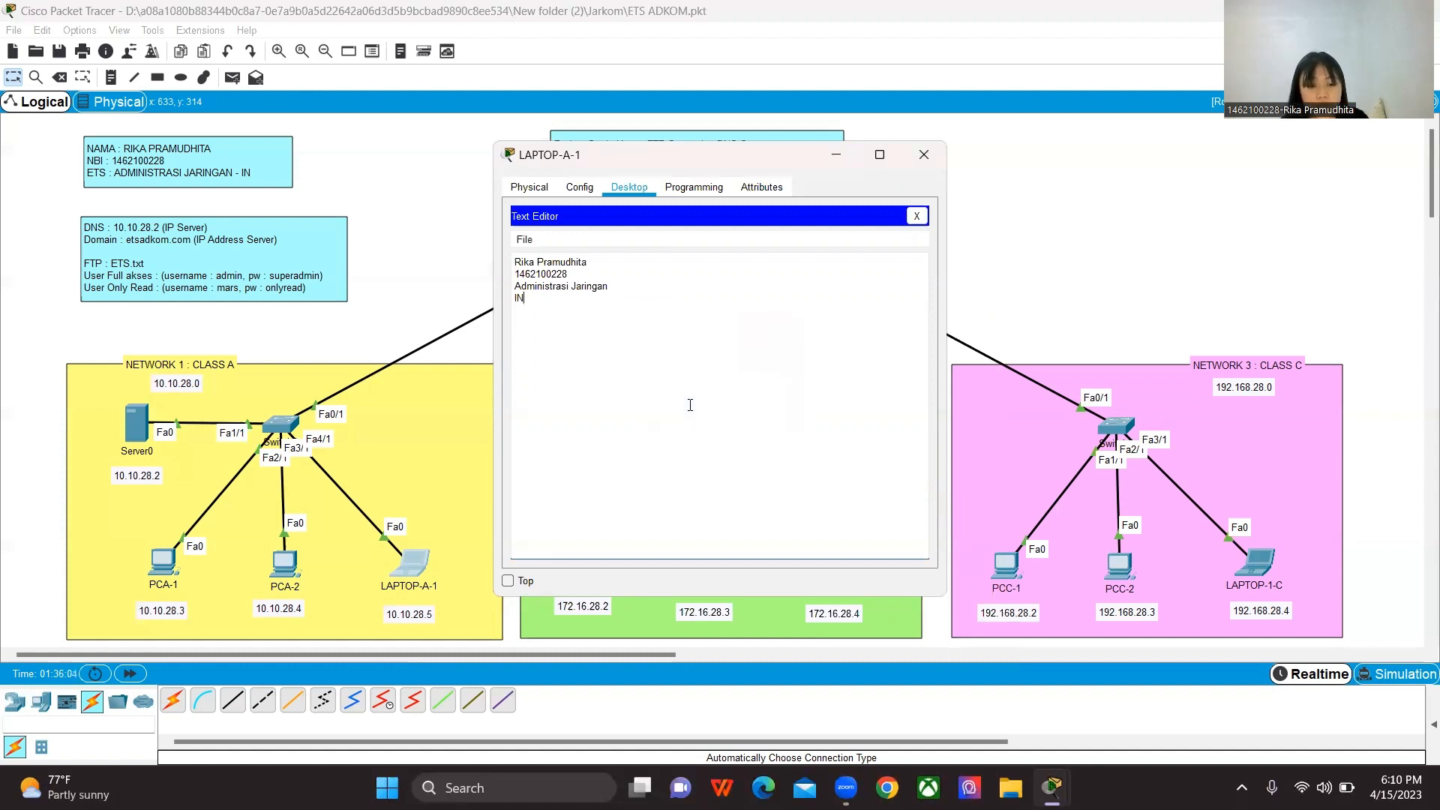
Step: Reopen ETS.txt in LAPTOP-A-1's Text Editor to check its saved contents, closing the editor when done
key(ctrl+o)
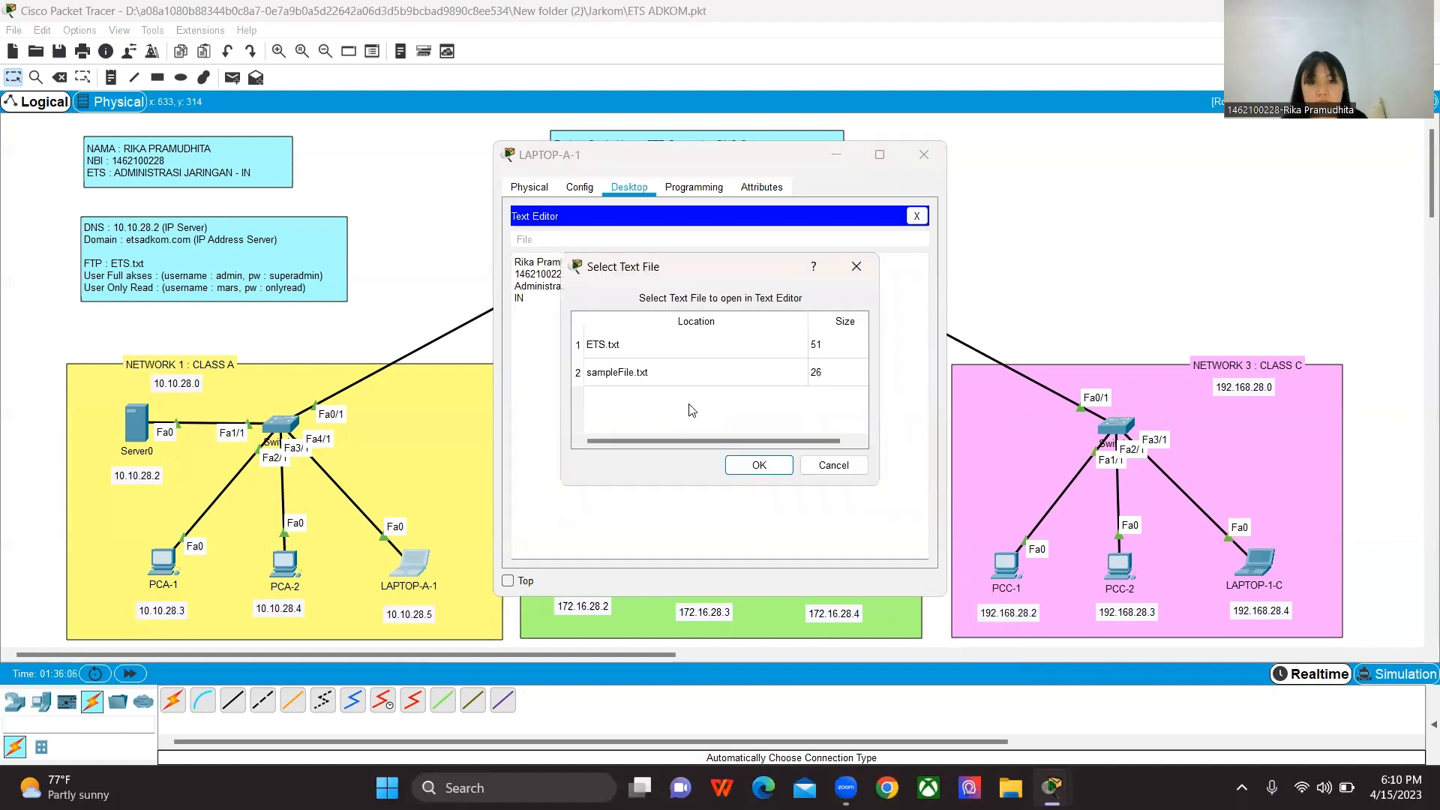
click(609, 347)
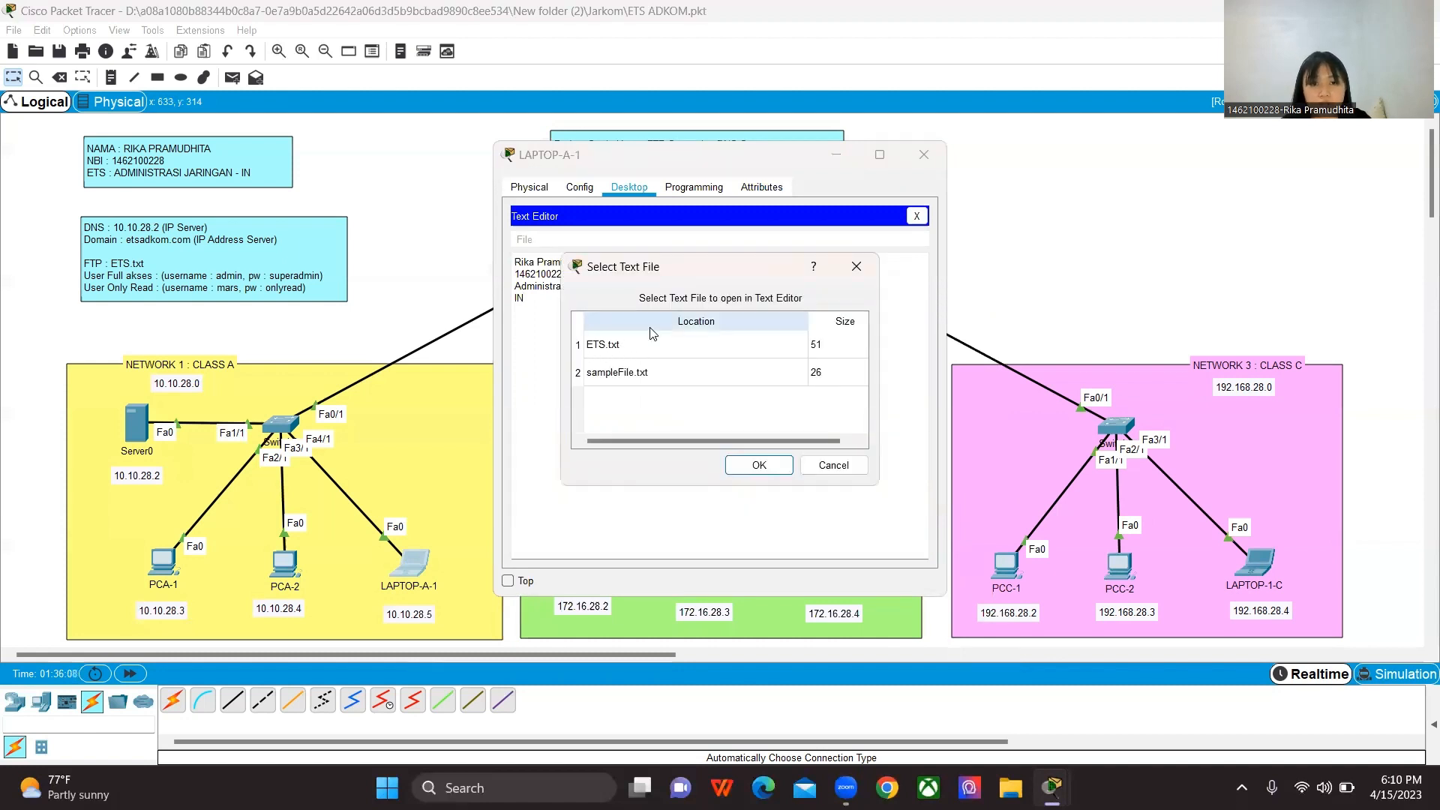
click(750, 465)
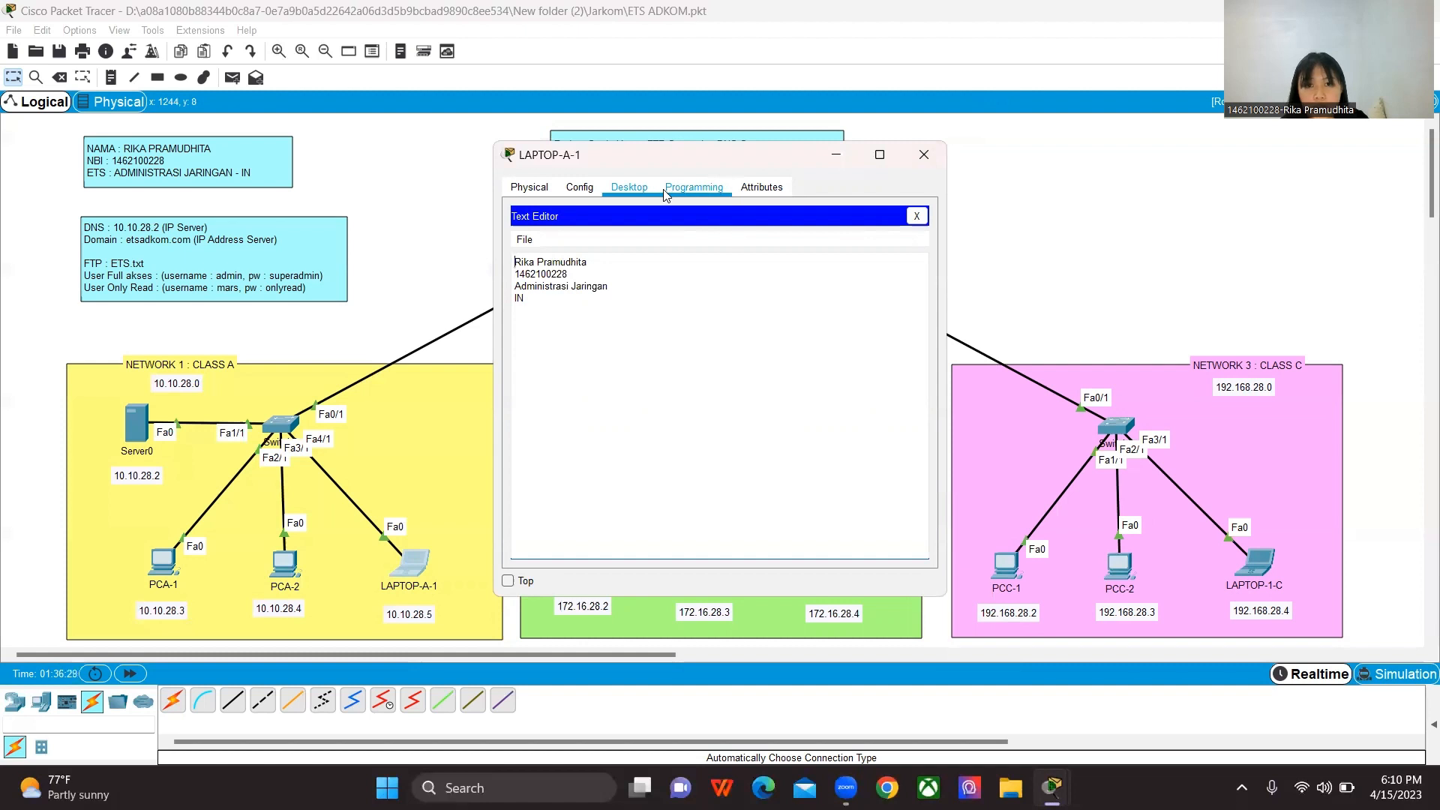
click(917, 216)
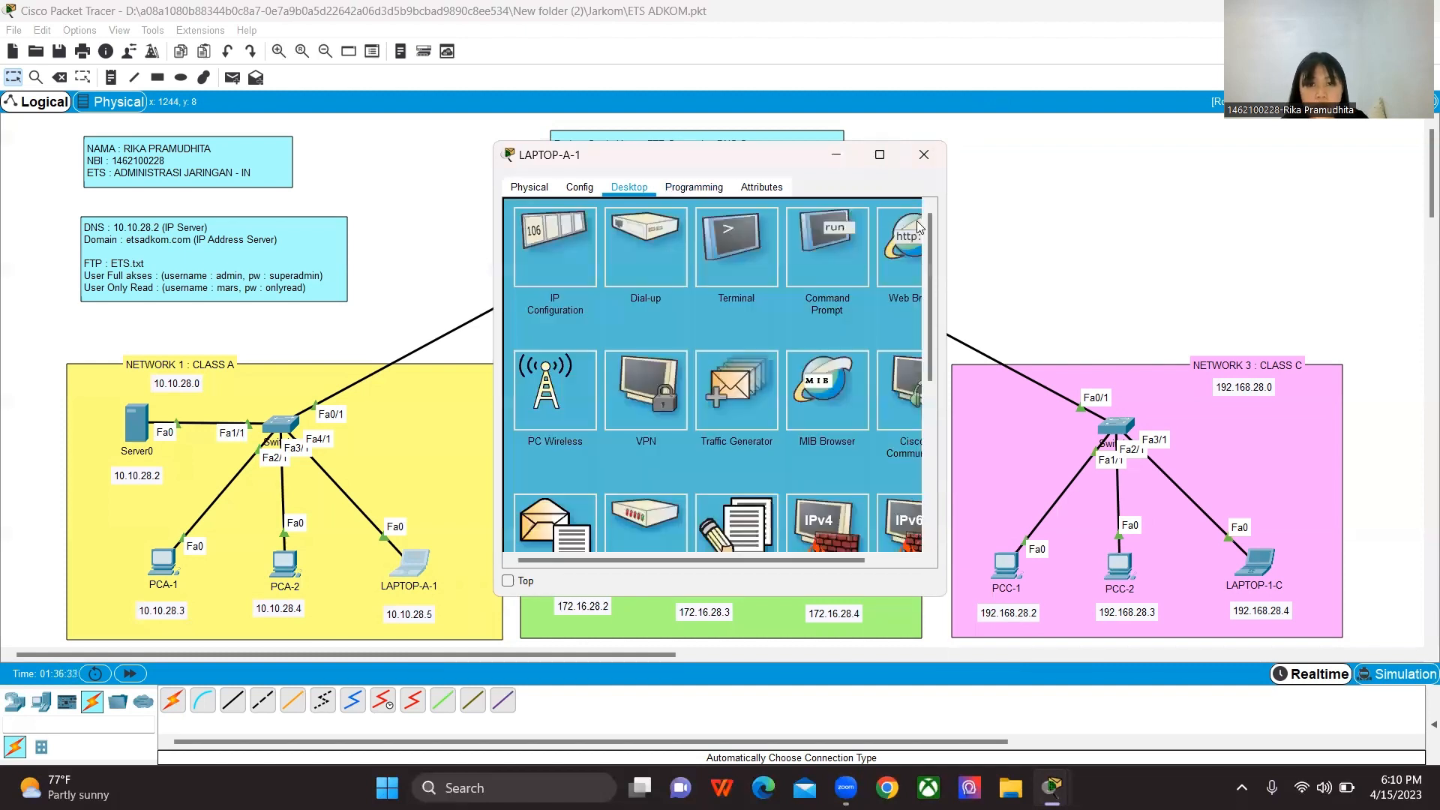
Step: Connect to the FTP server at 10.10.28.2 from LAPTOP-A-1's Command Prompt
click(829, 237)
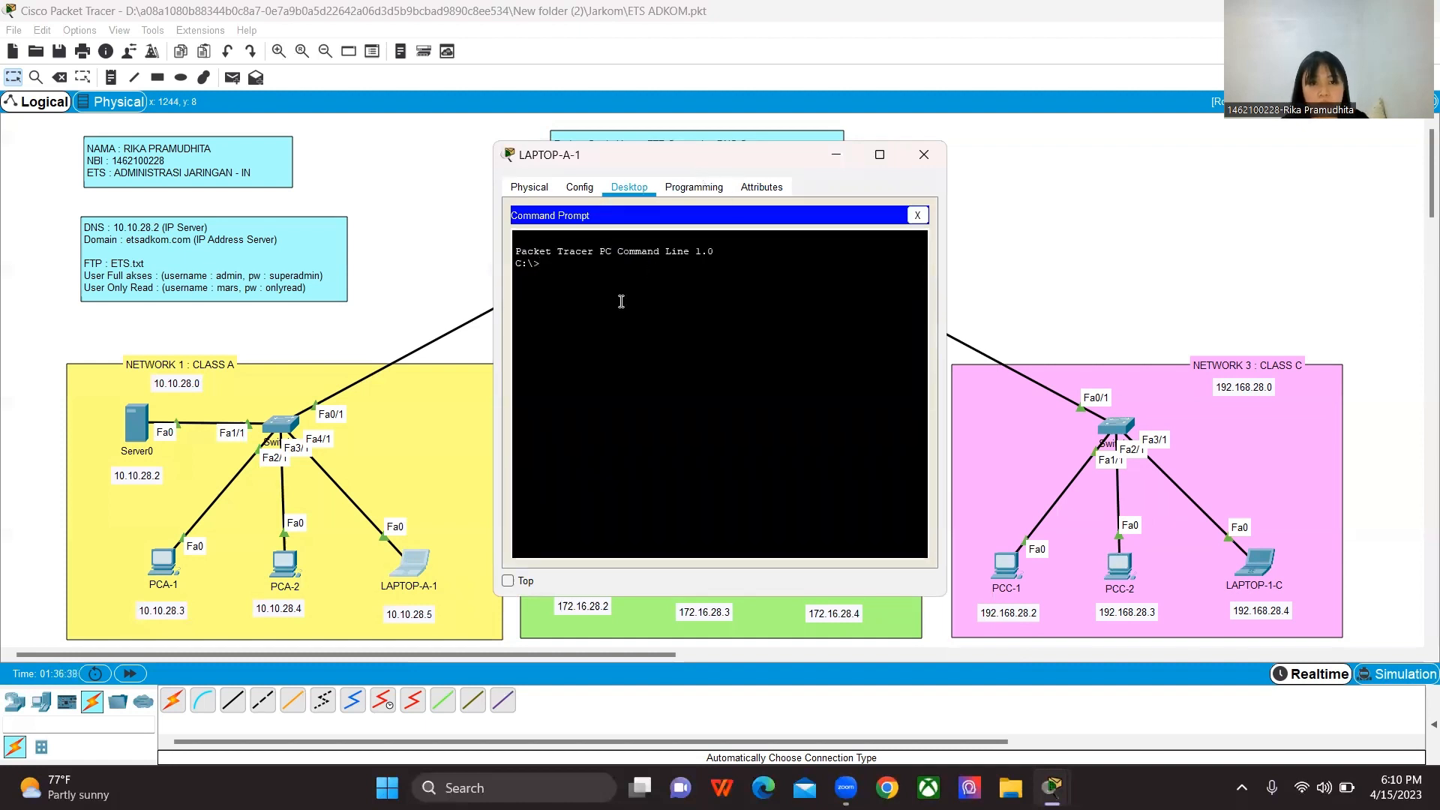
text(ftp)
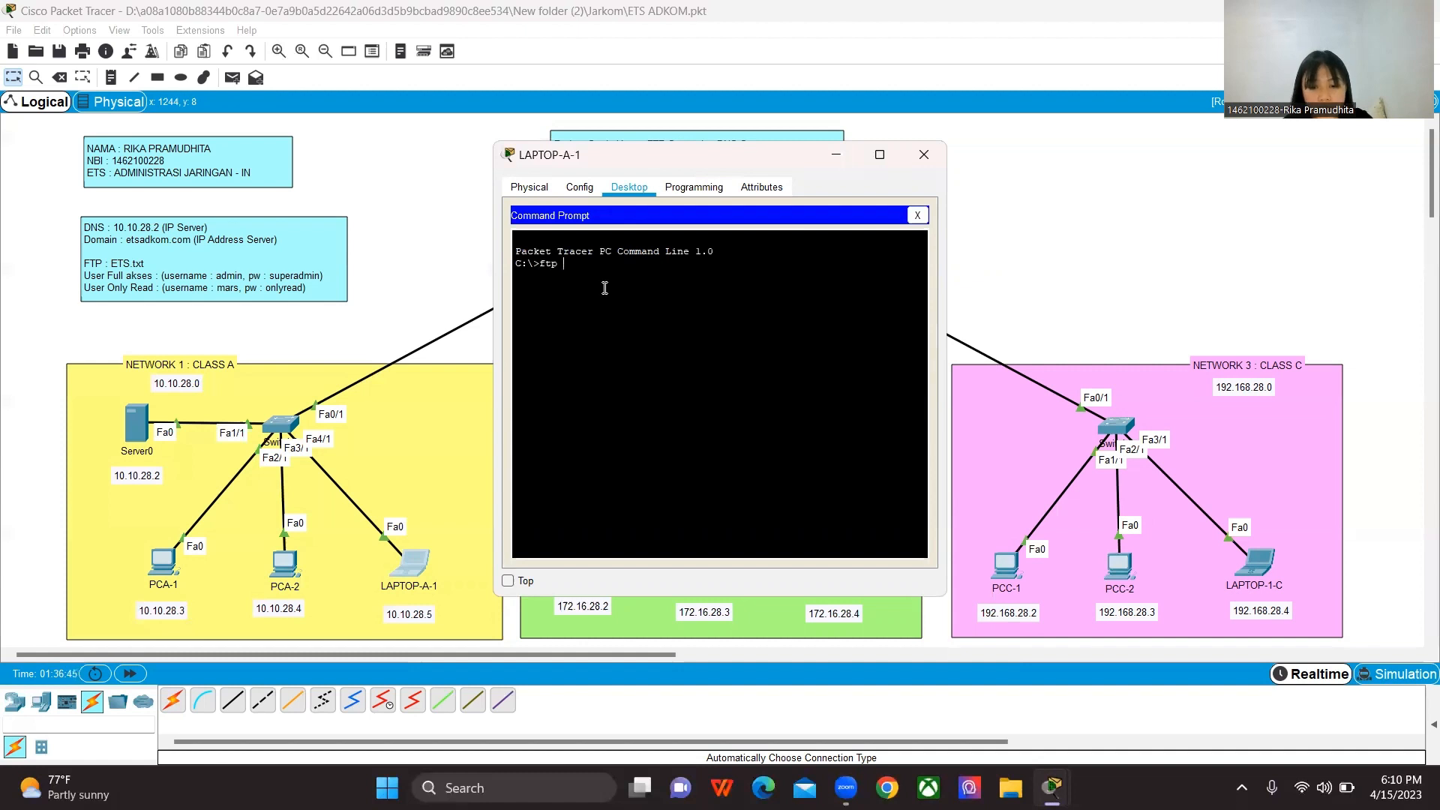
text( 10.10)
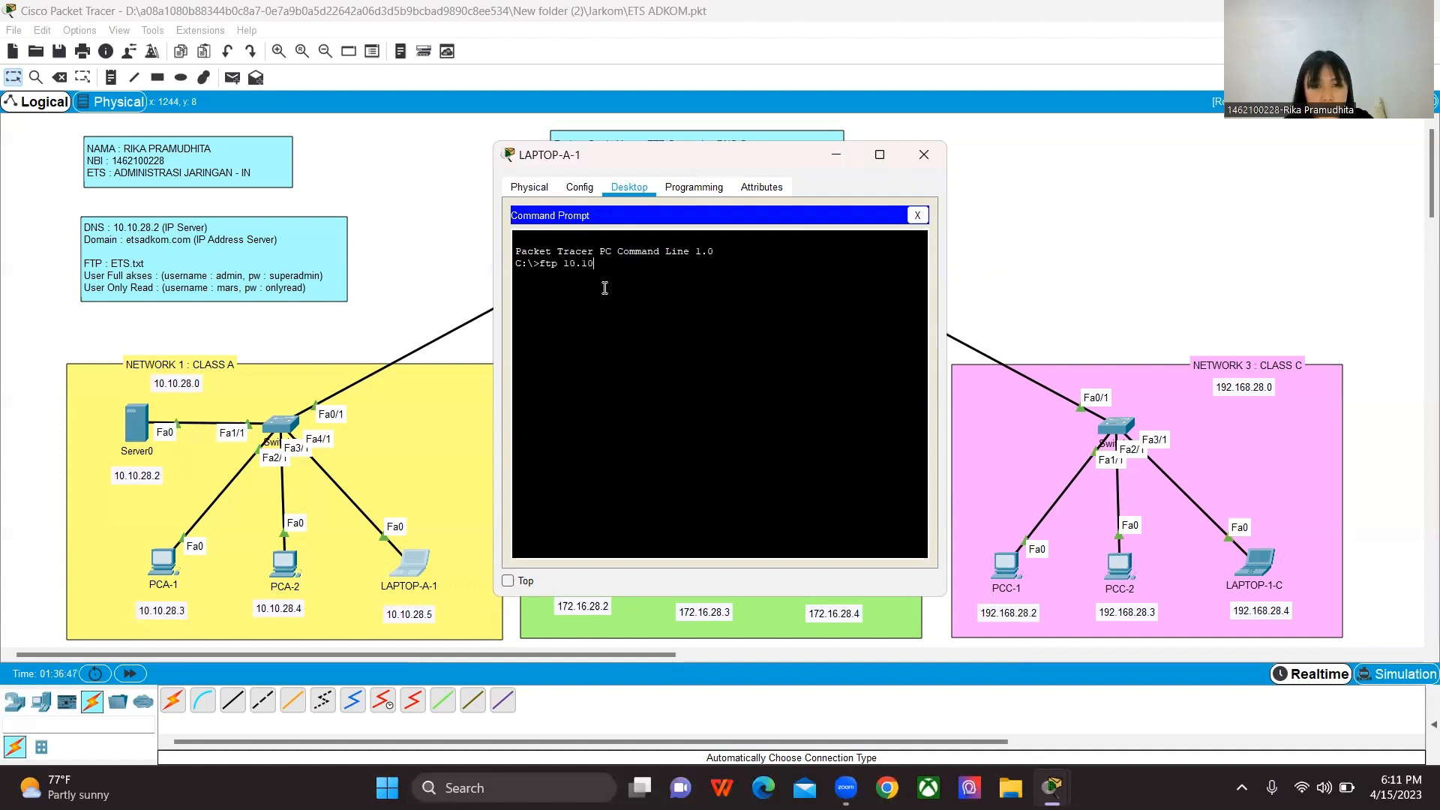
text(.28.2)
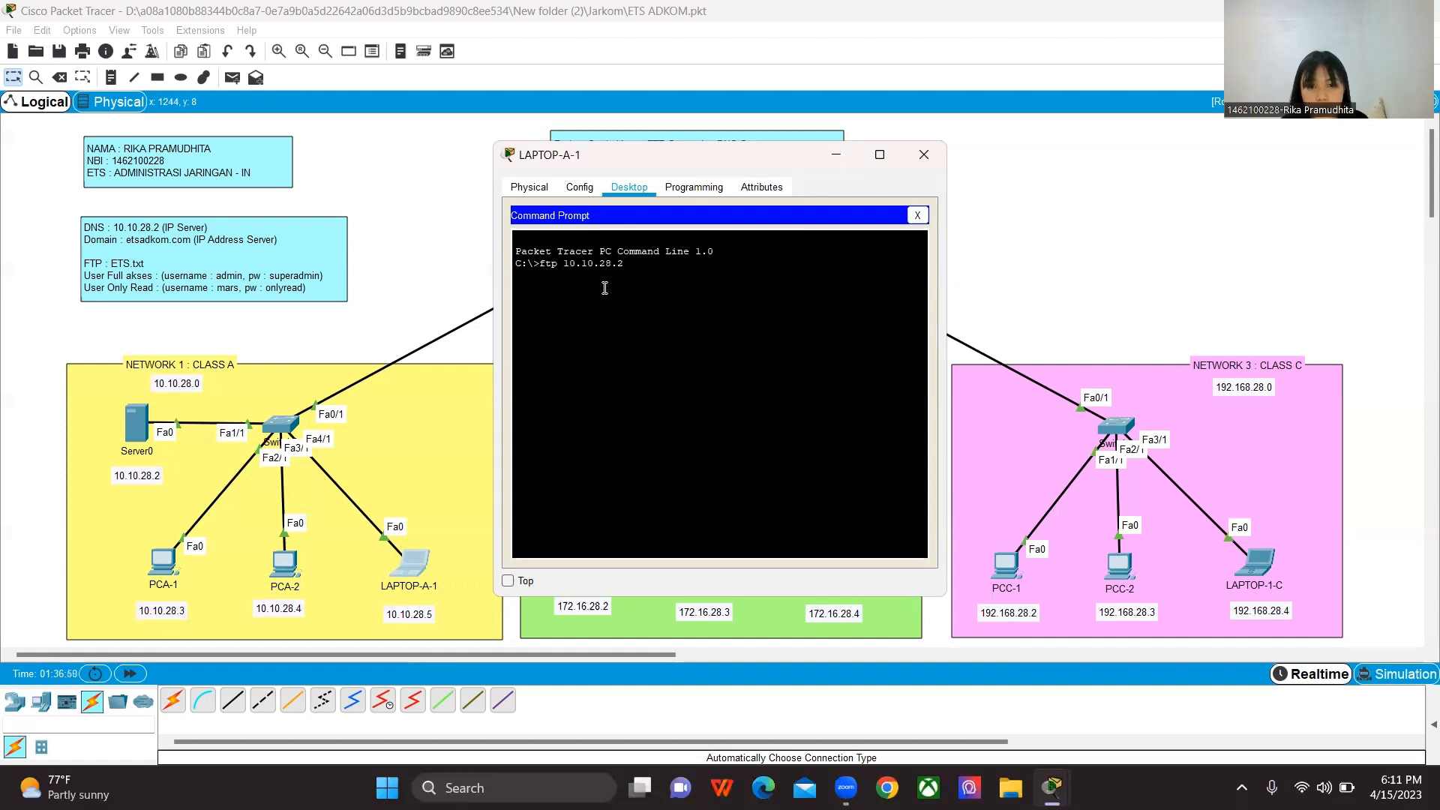
key(Return)
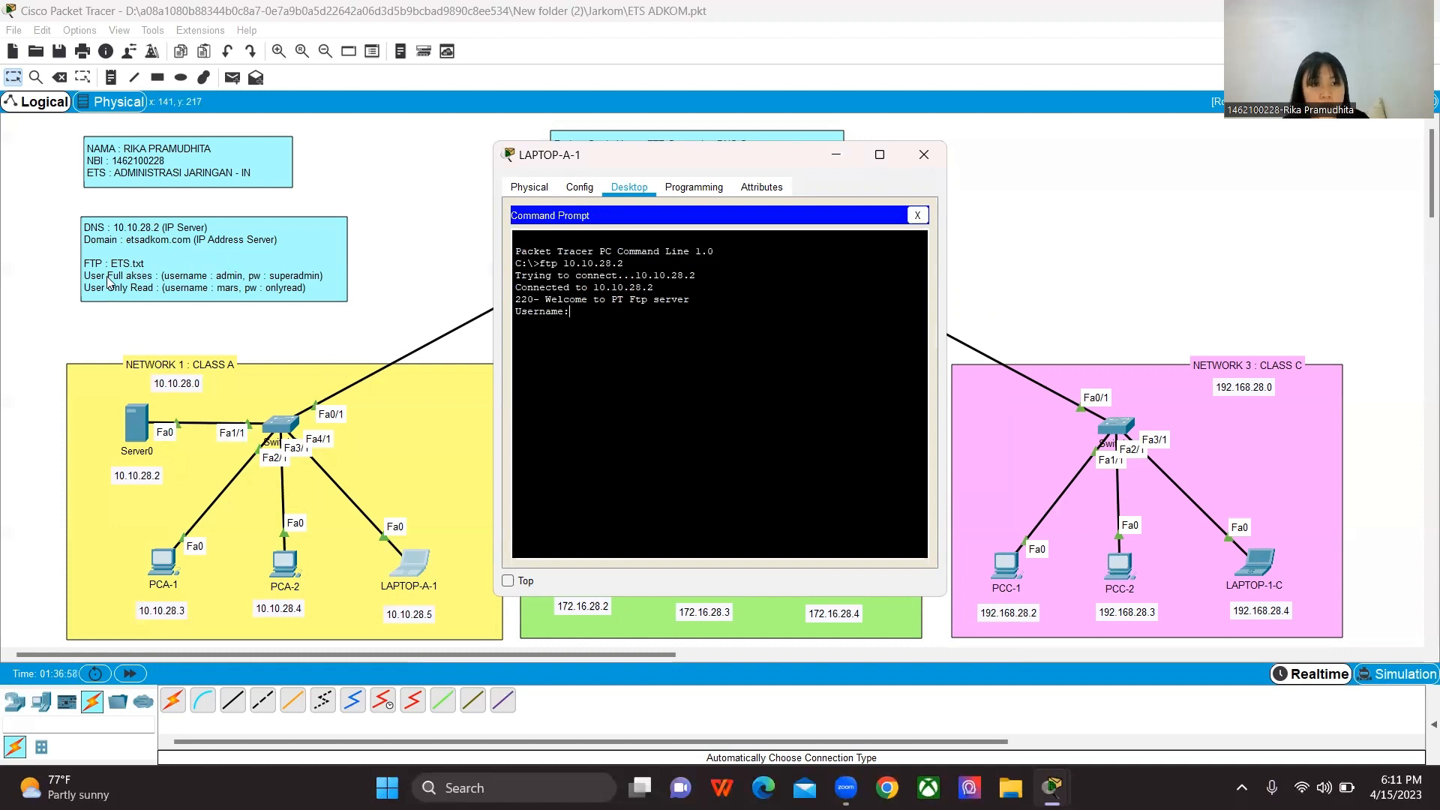
Step: Log in to the FTP server from LAPTOP-A-1 with the username admin and the account password
text(a)
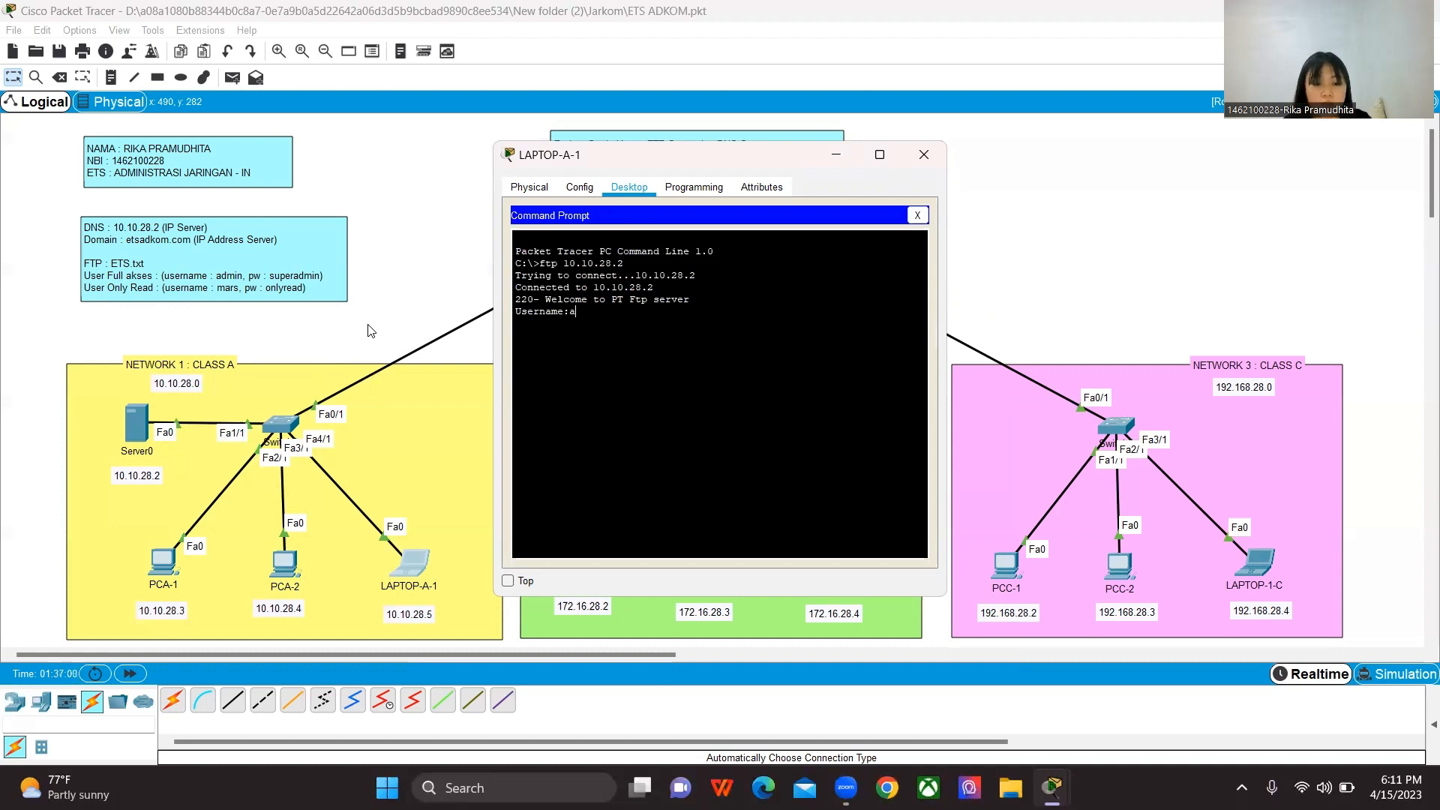
text(dmin)
key(Return)
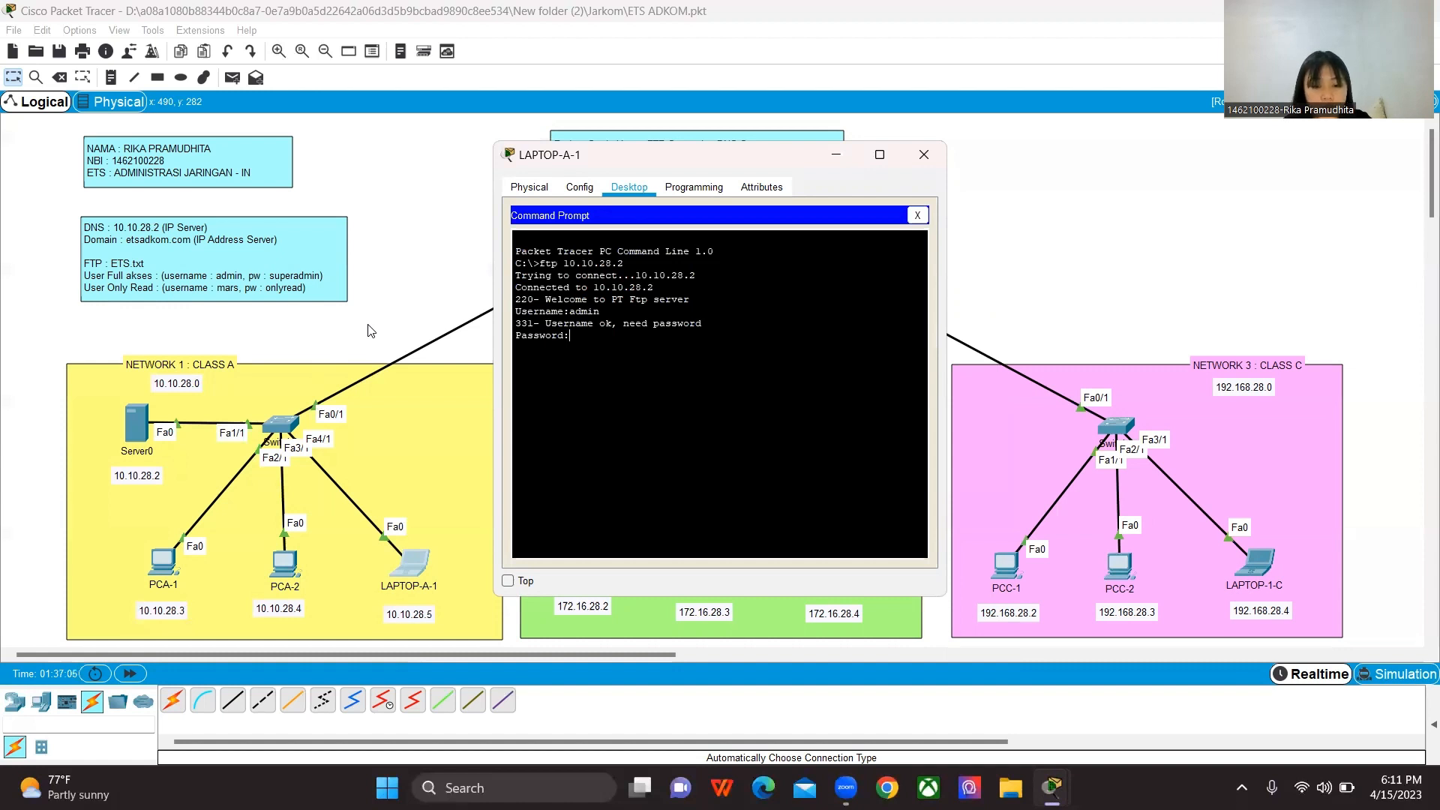
key(Return)
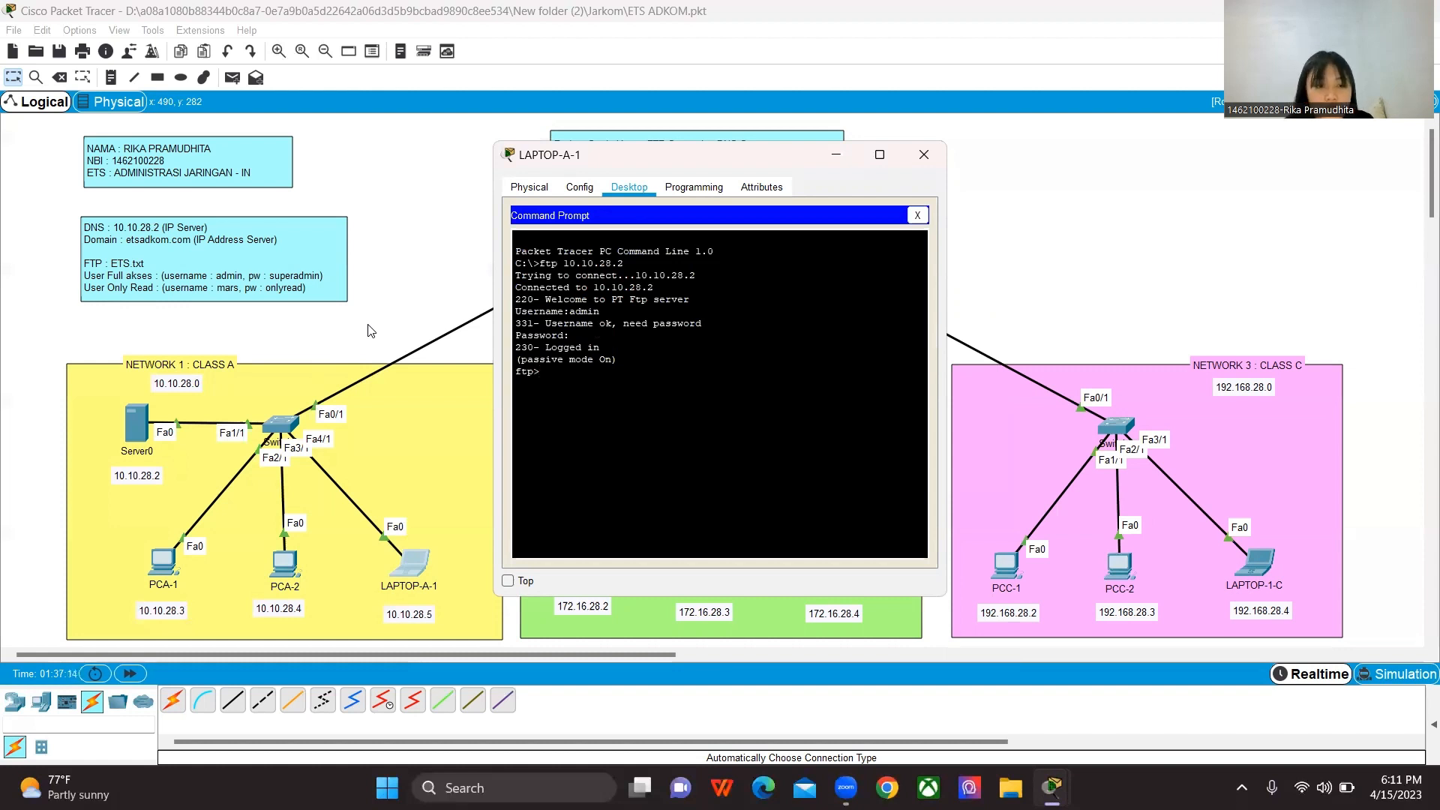
Step: Upload ETS.txt to the FTP server with the put command and close LAPTOP-A-1's window
text(p)
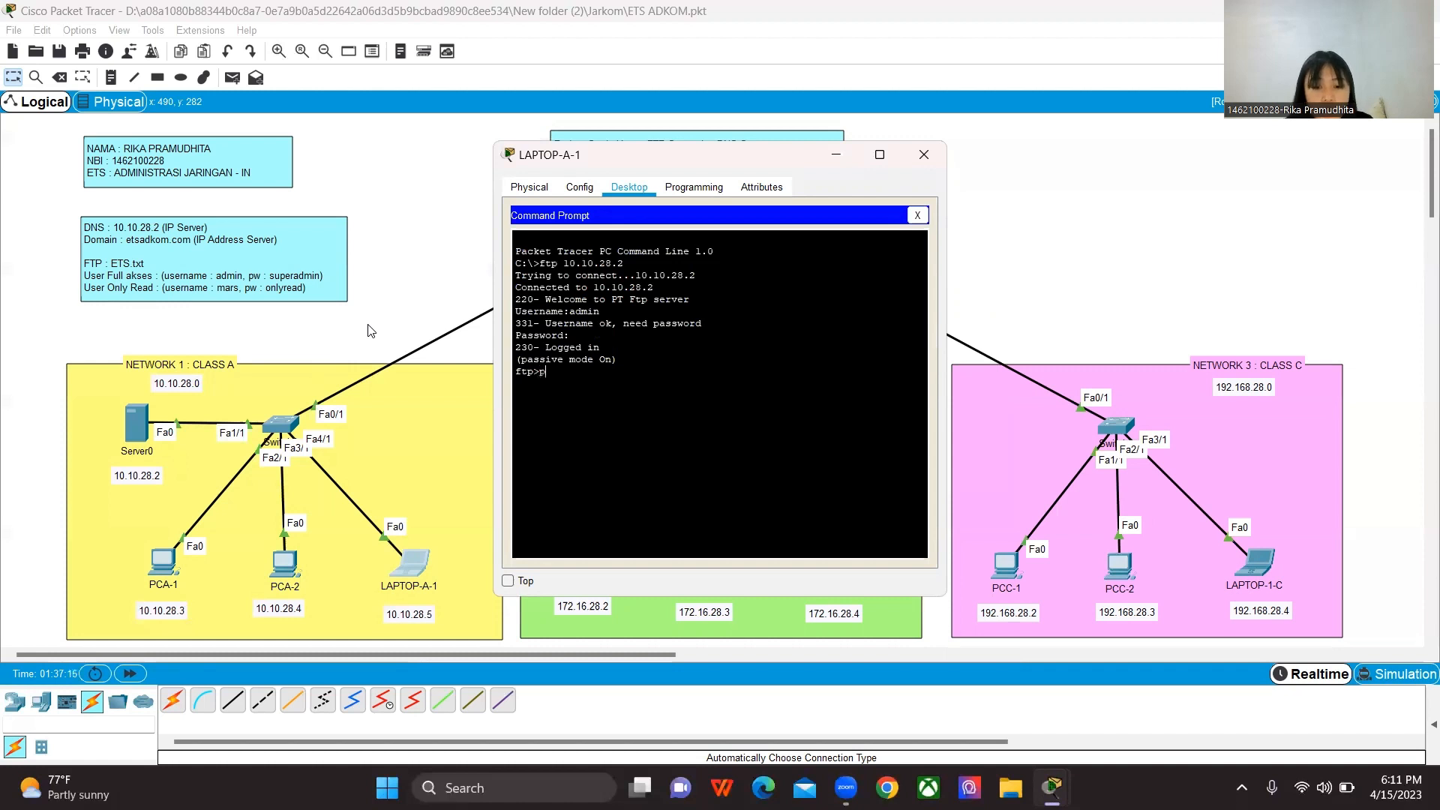
text(ut )
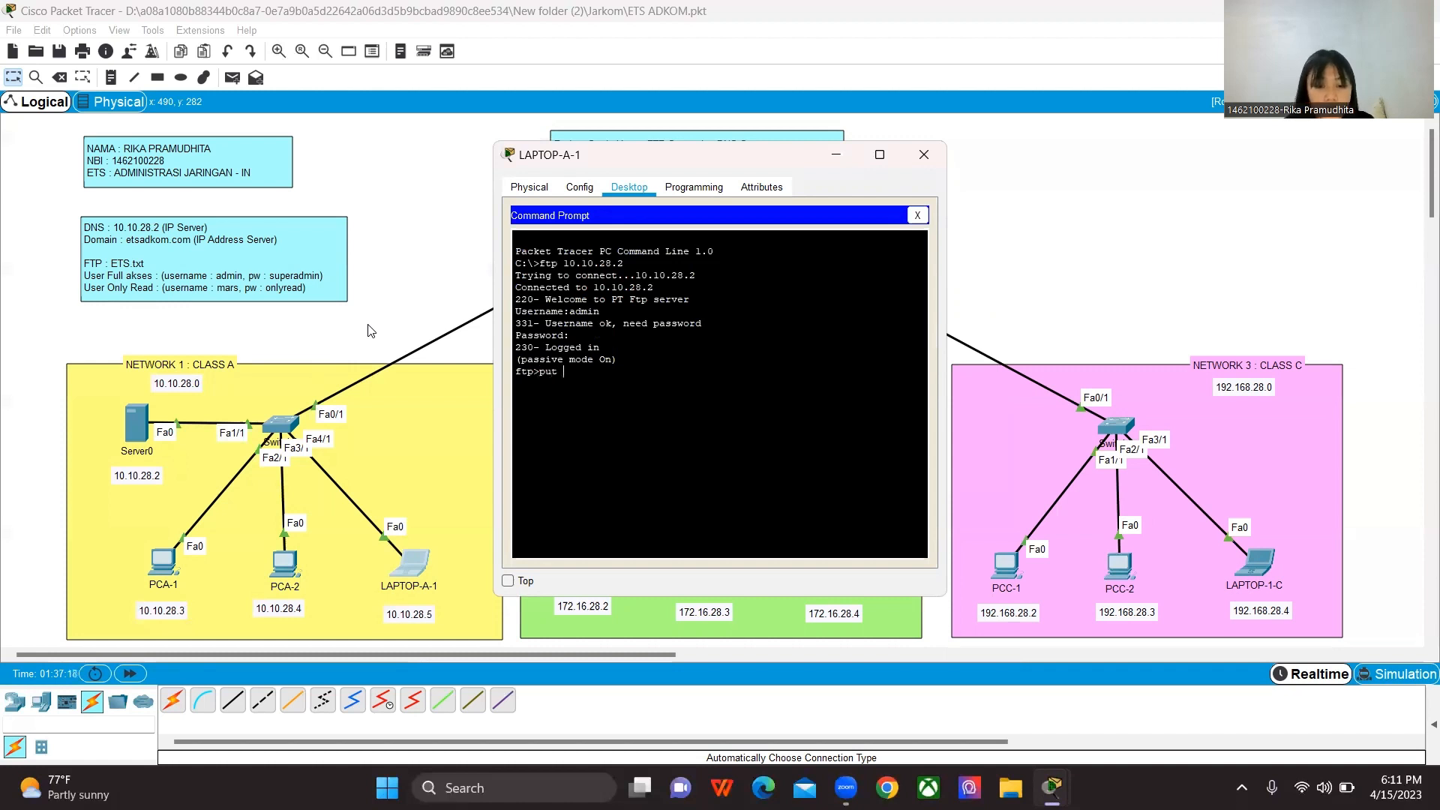
text(ETS)
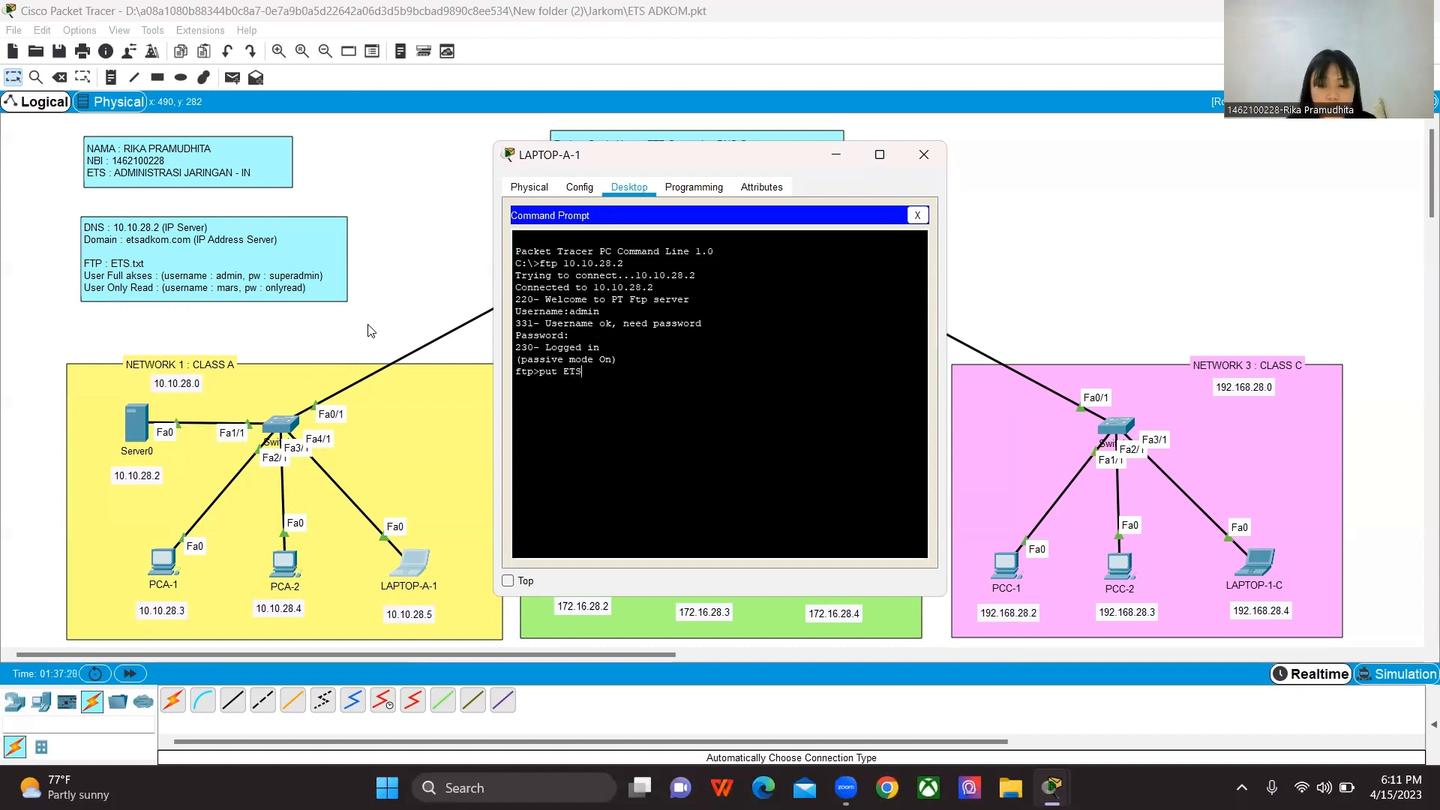
text(.tx)
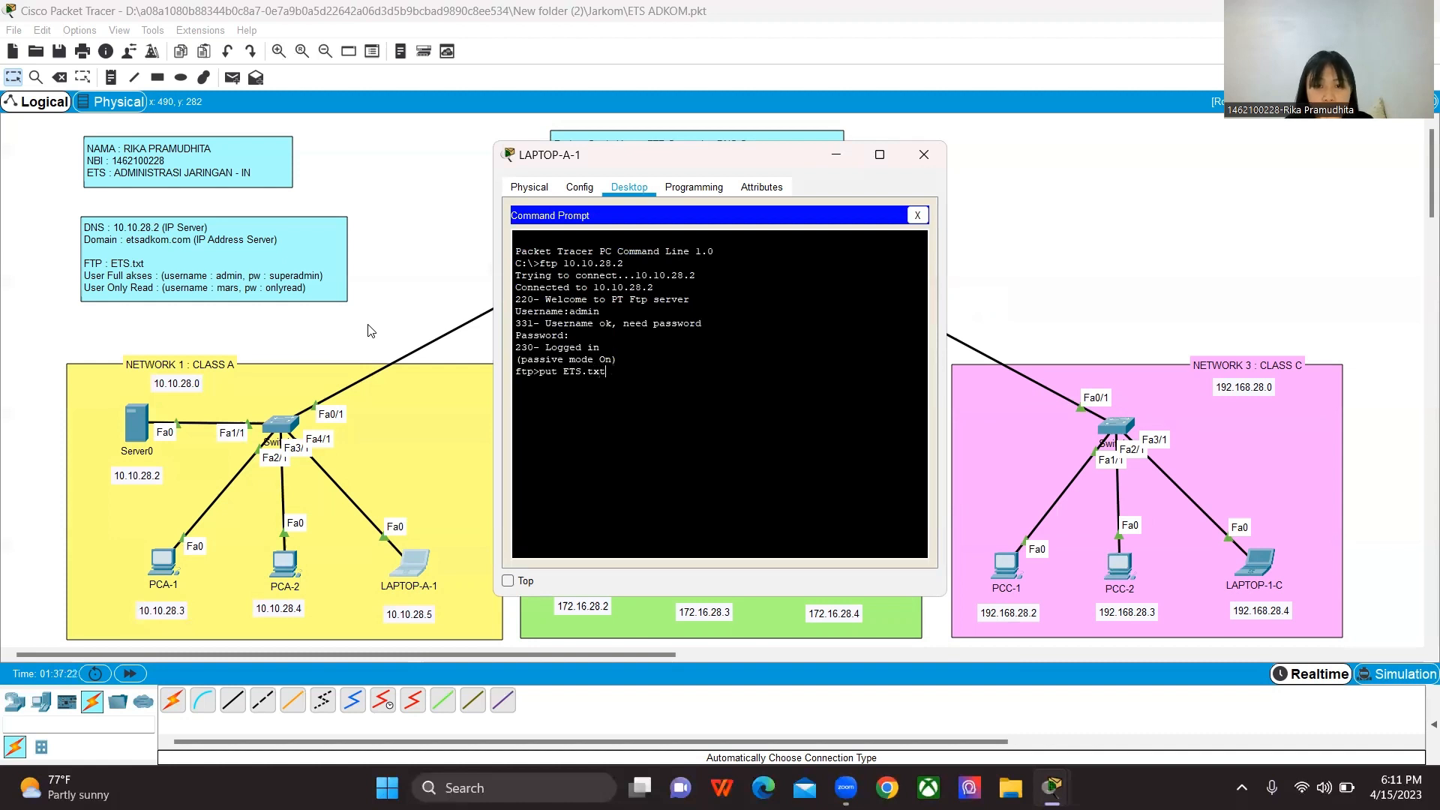
text(t)
key(Return)
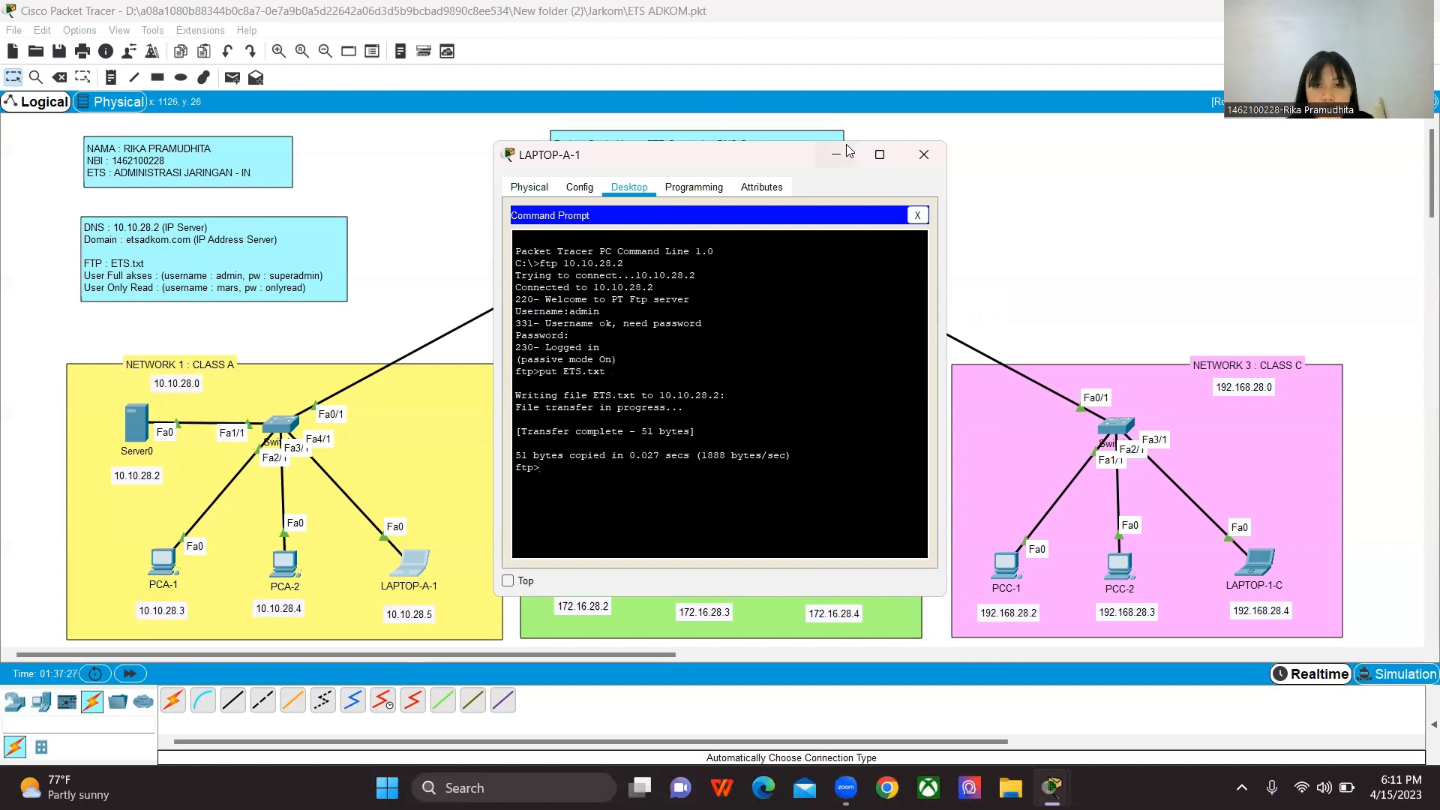
click(924, 155)
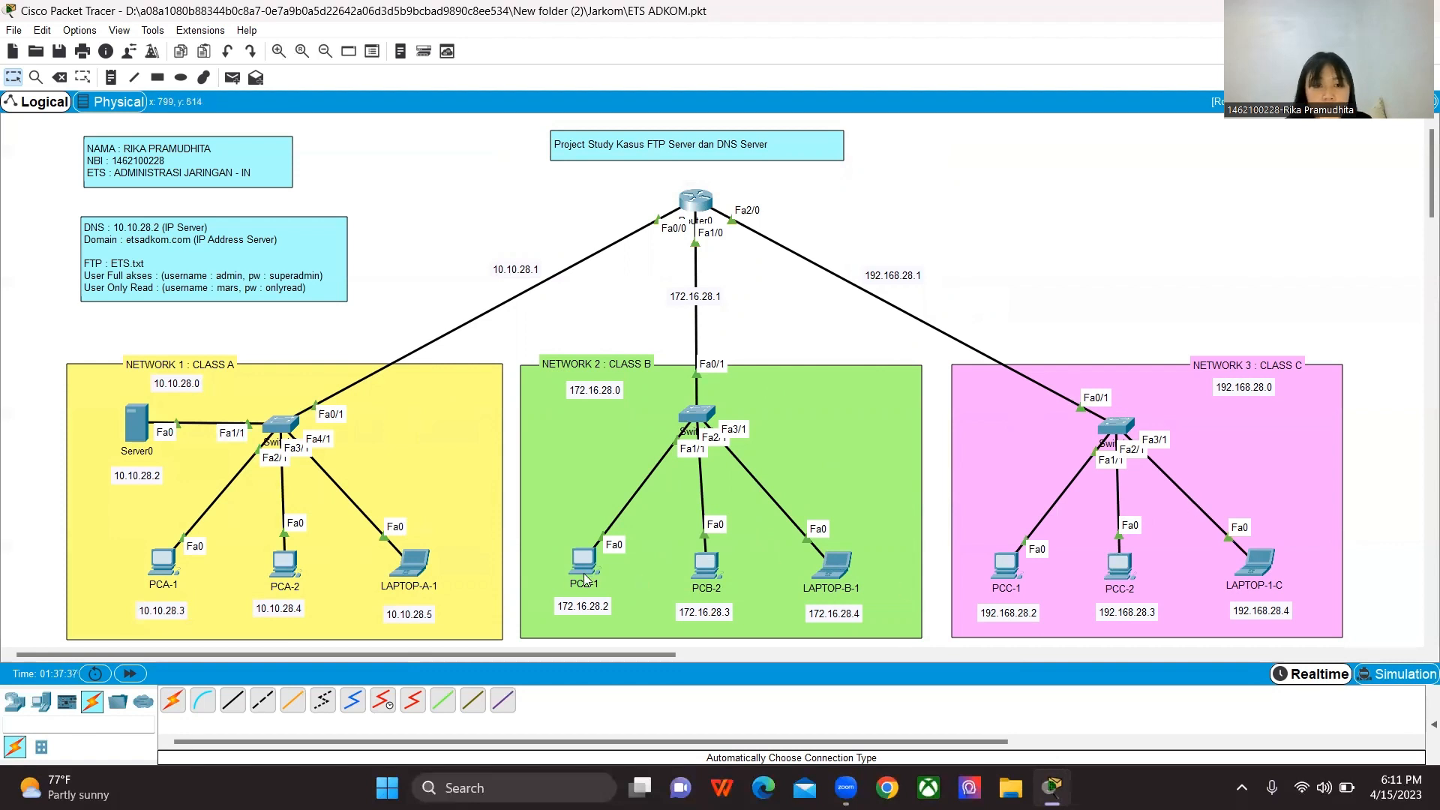
Step: Check which text files are stored on PCB-2 through its Text Editor, closing the editor without opening a file
click(699, 570)
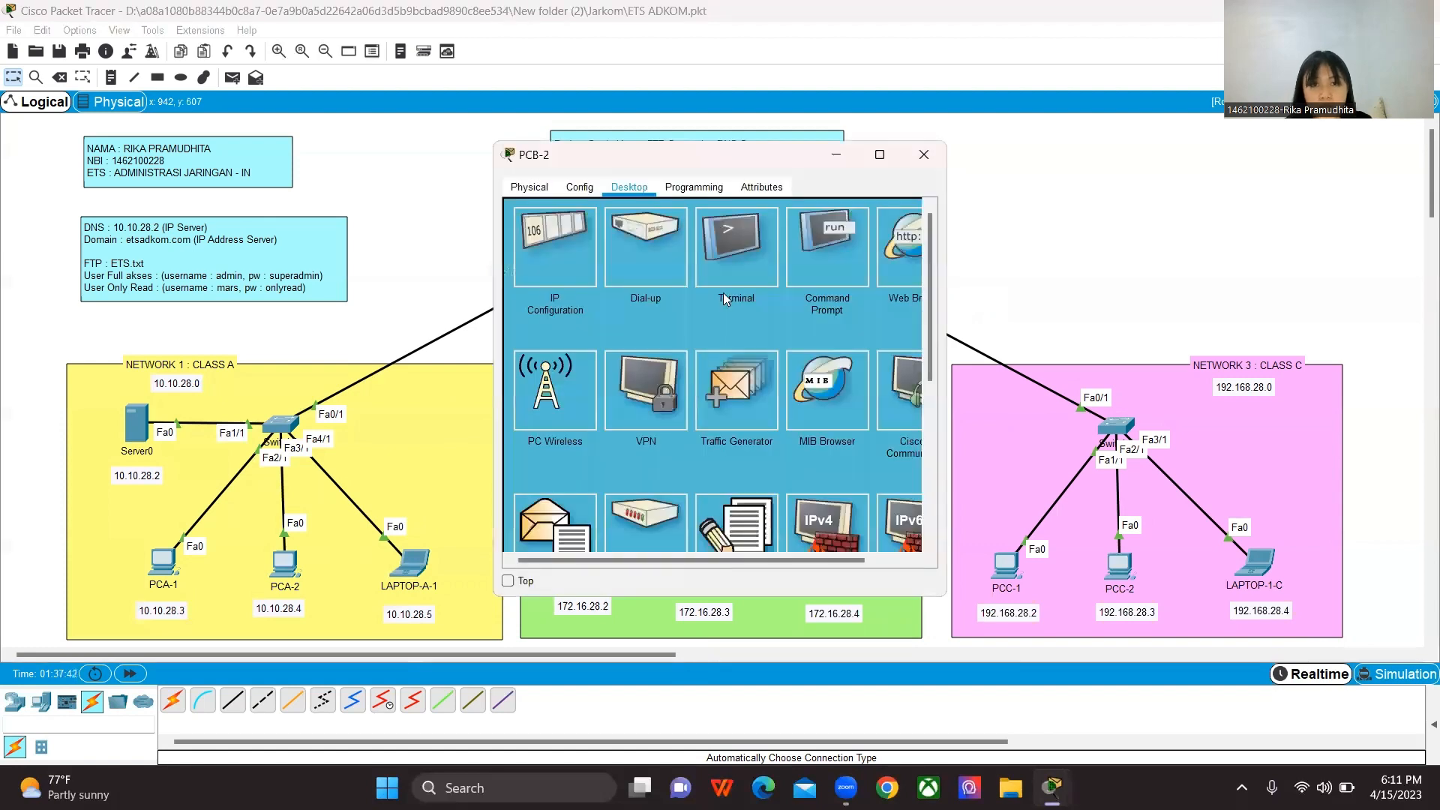
scroll(746, 415, down, 2)
click(742, 425)
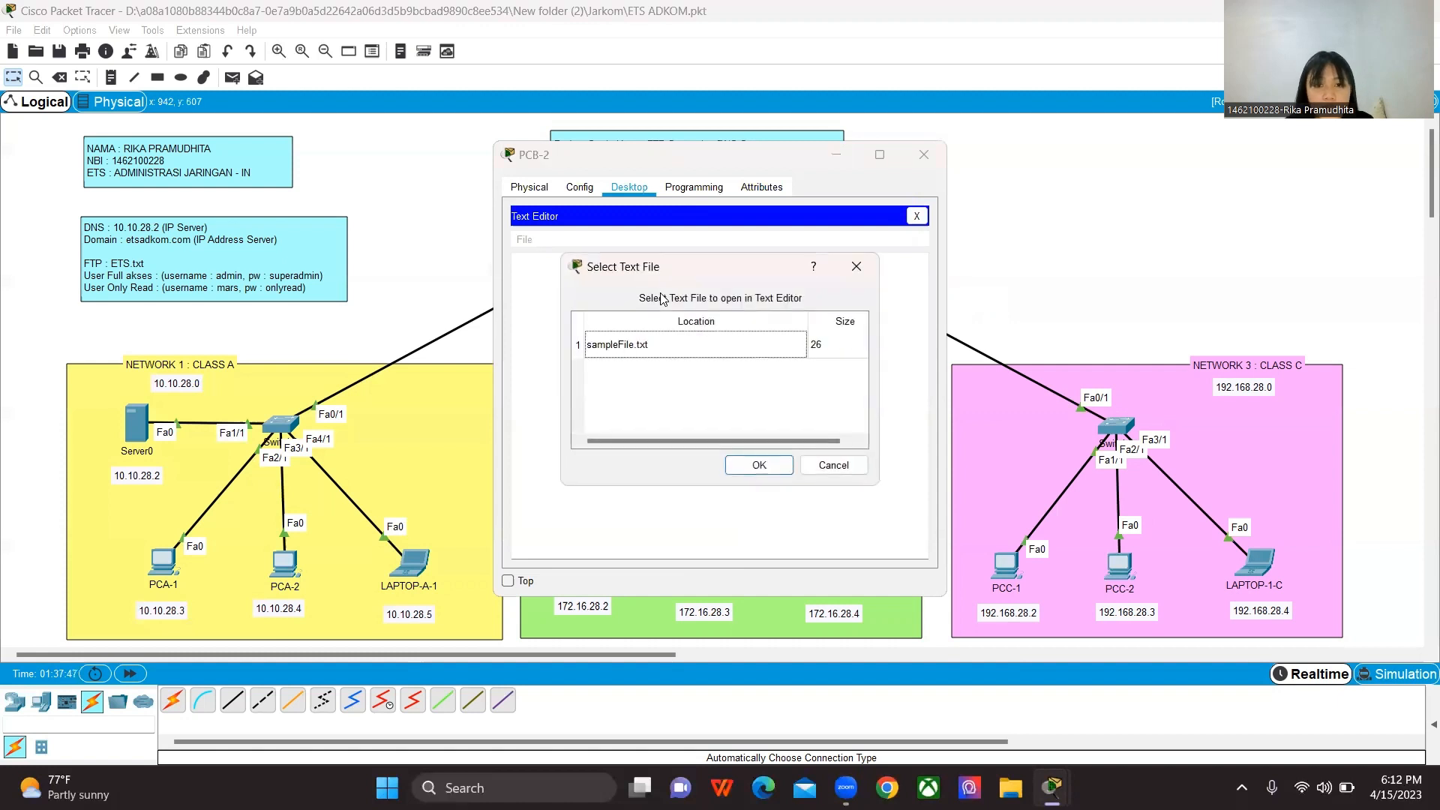
drag(709, 268, 779, 261)
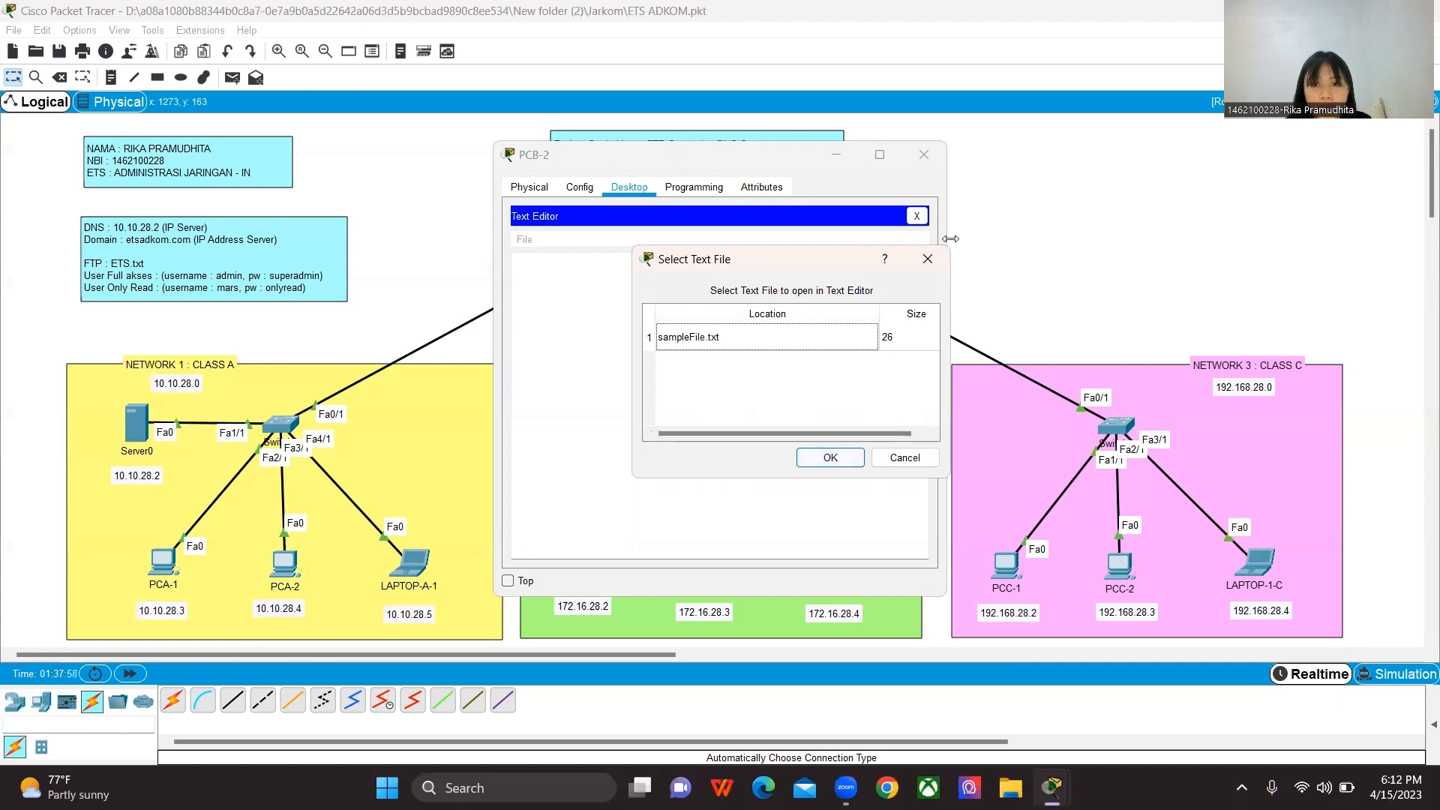
click(928, 259)
click(916, 216)
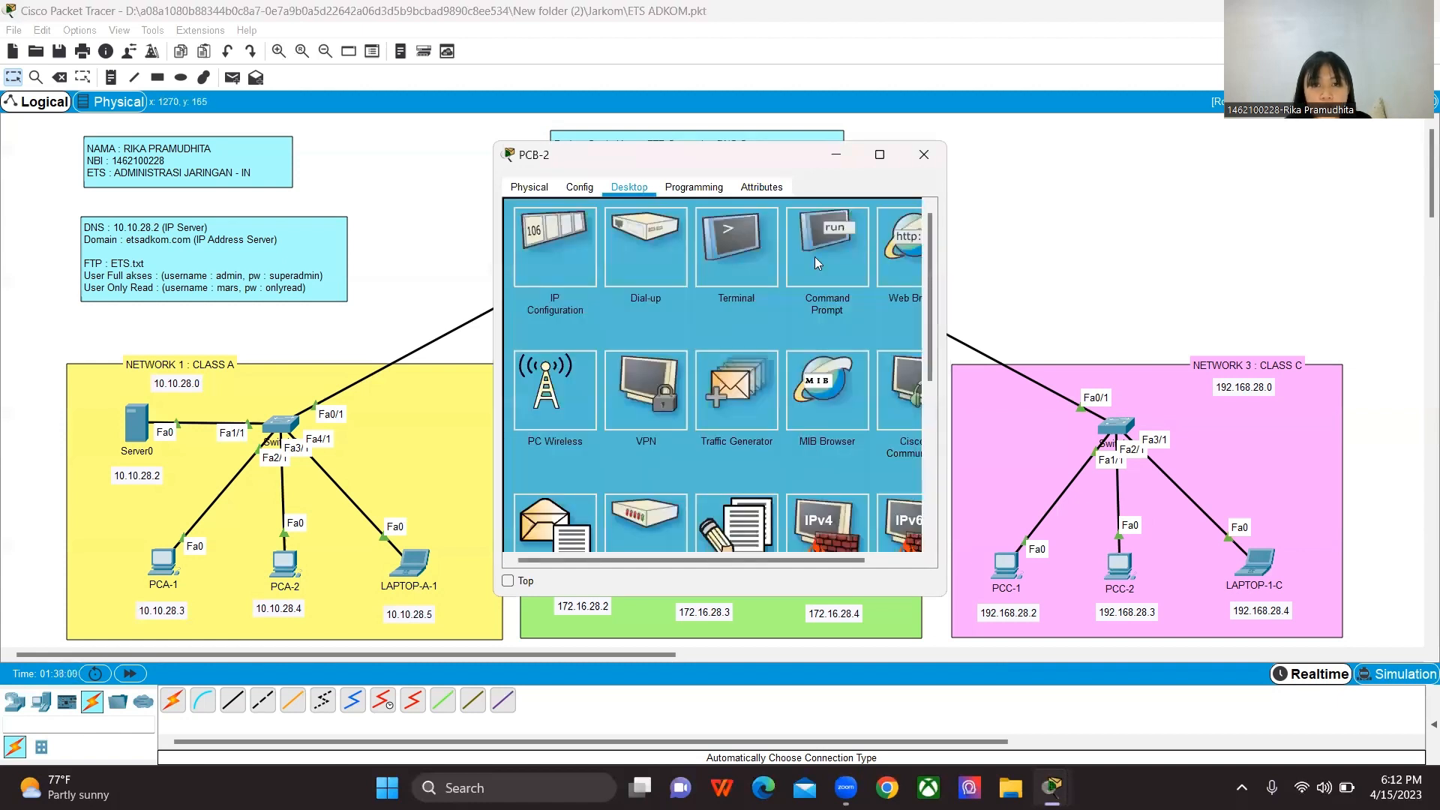
Step: Connect to the FTP server at 10.10.28.2 from PCB-2's Command Prompt
click(817, 252)
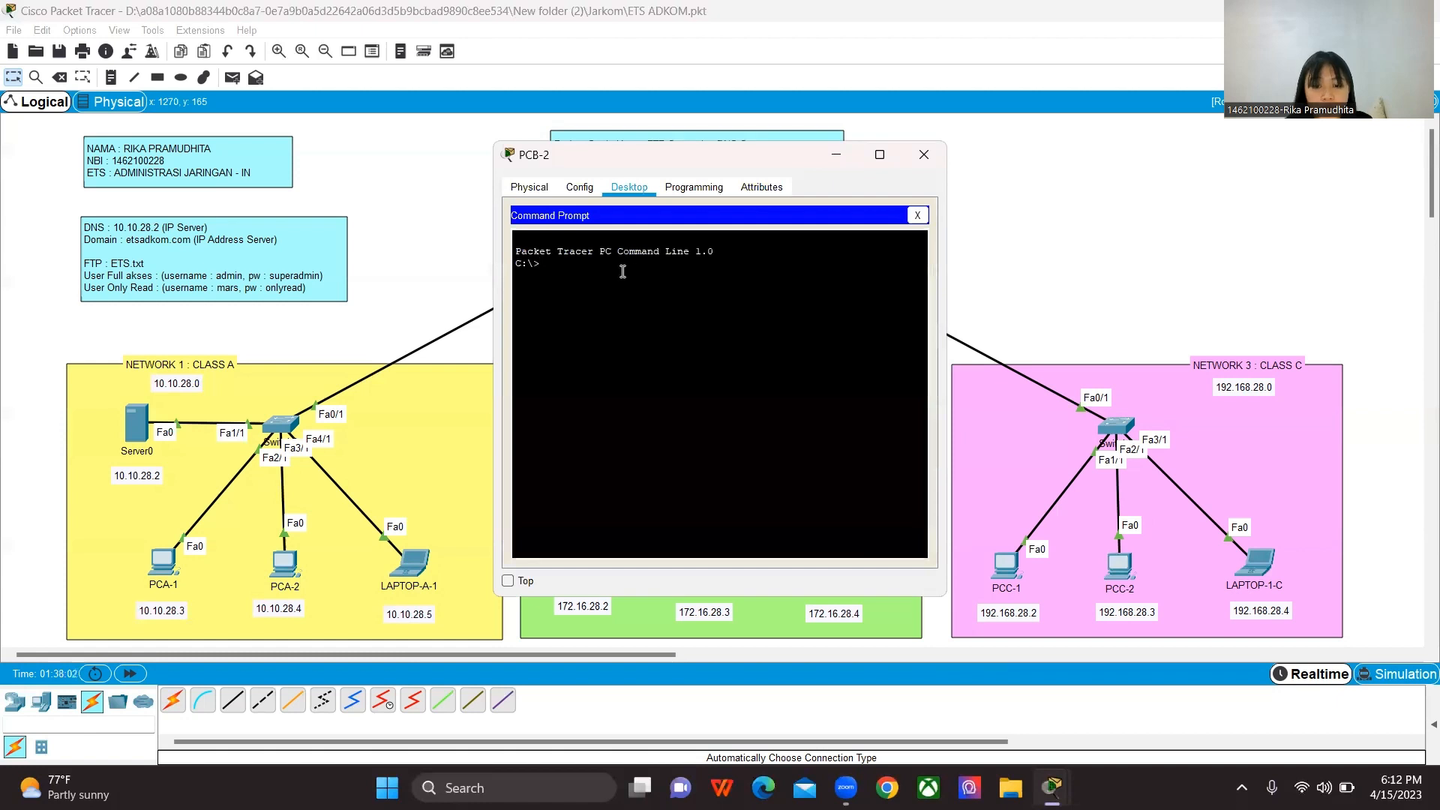
text(ftp)
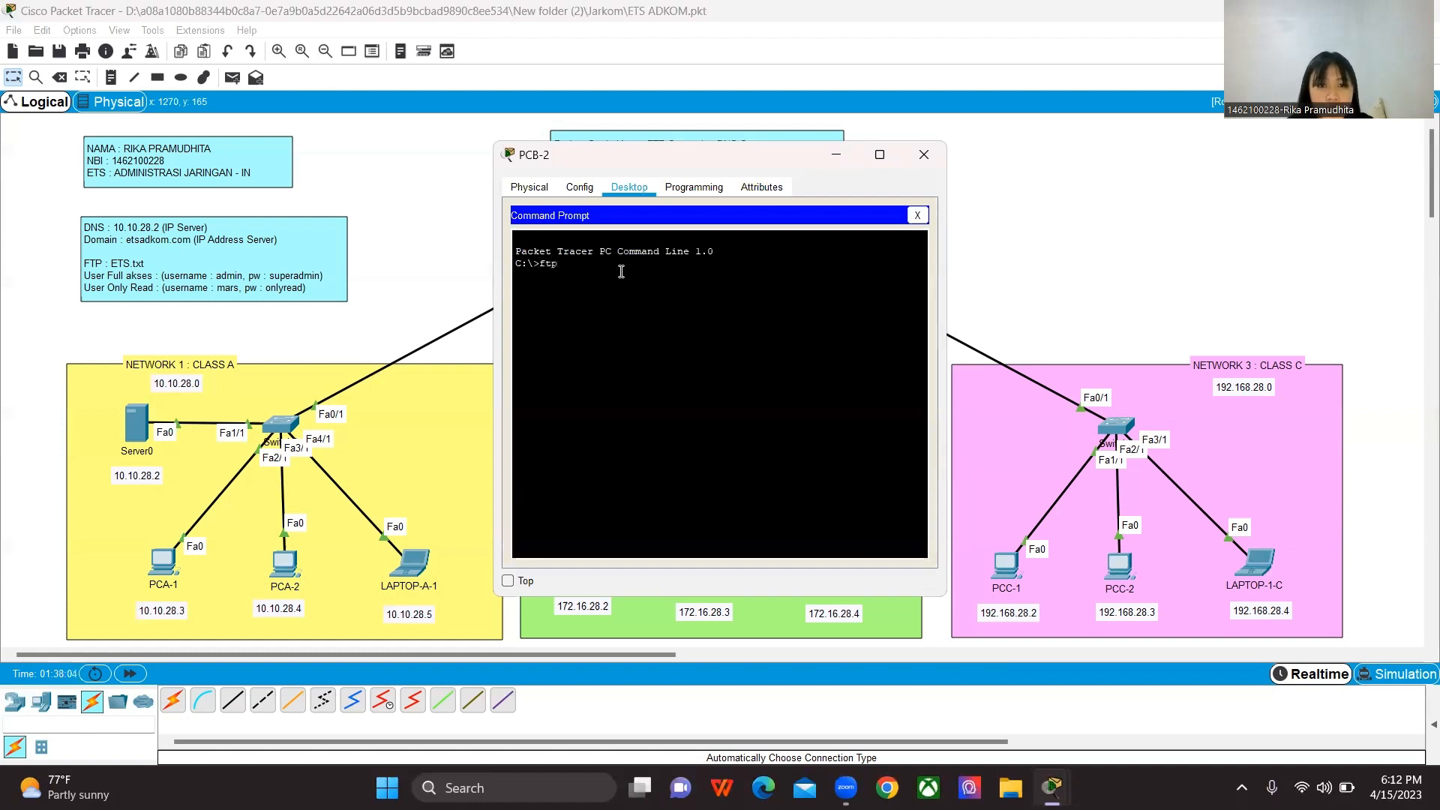
text( 10.10.28)
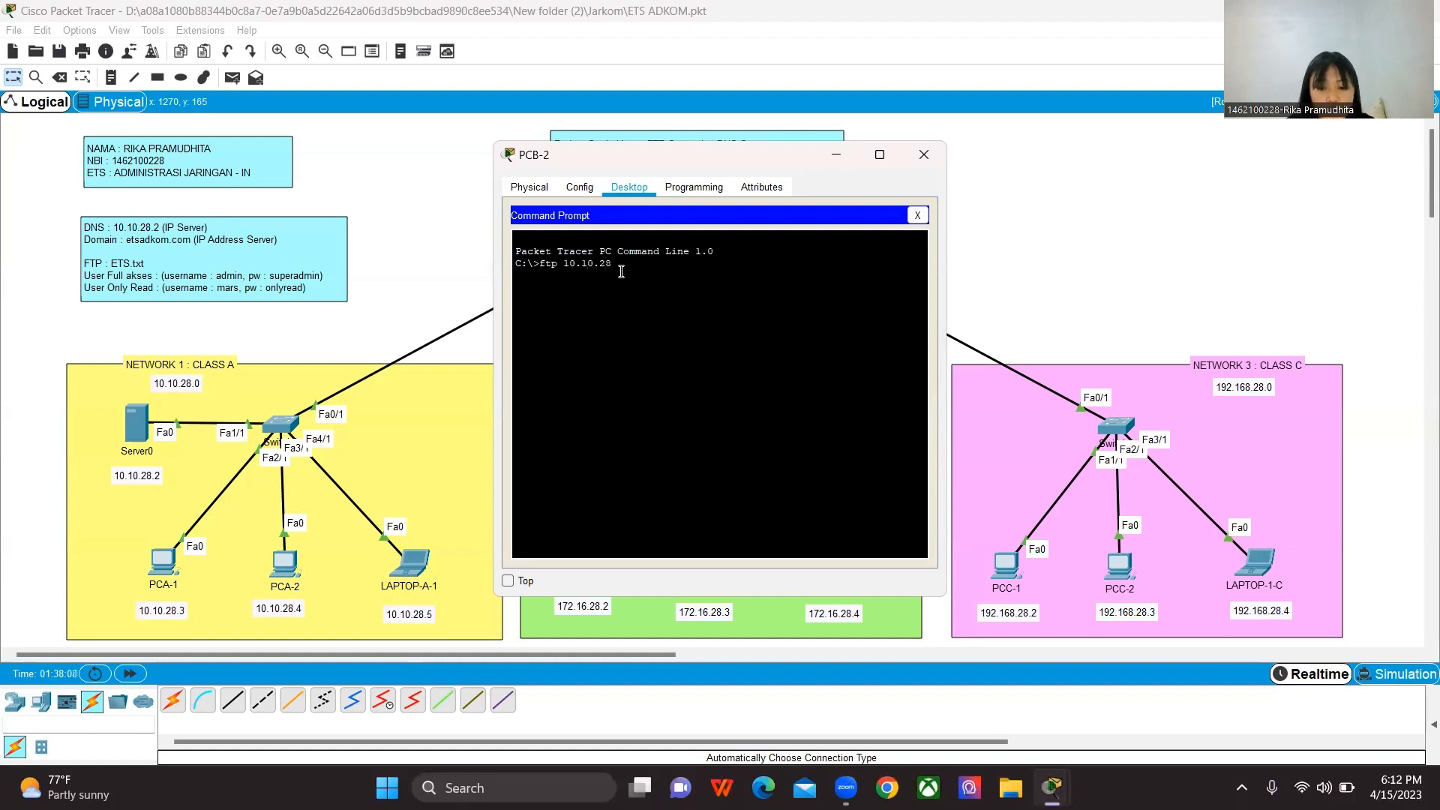
text(.2)
key(Return)
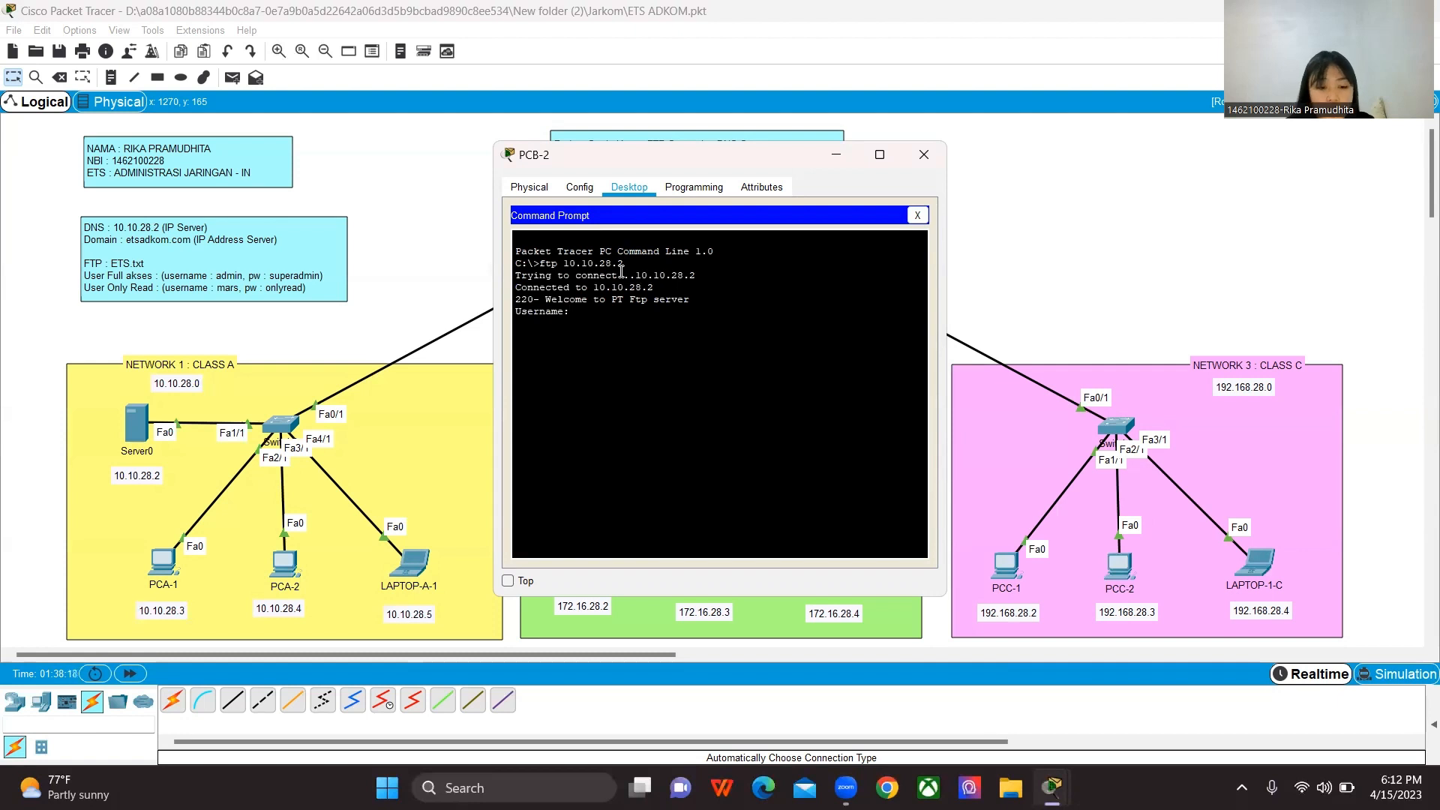
Step: Log in to the FTP server from PCB-2 with the username admin and the account password
text(dmin)
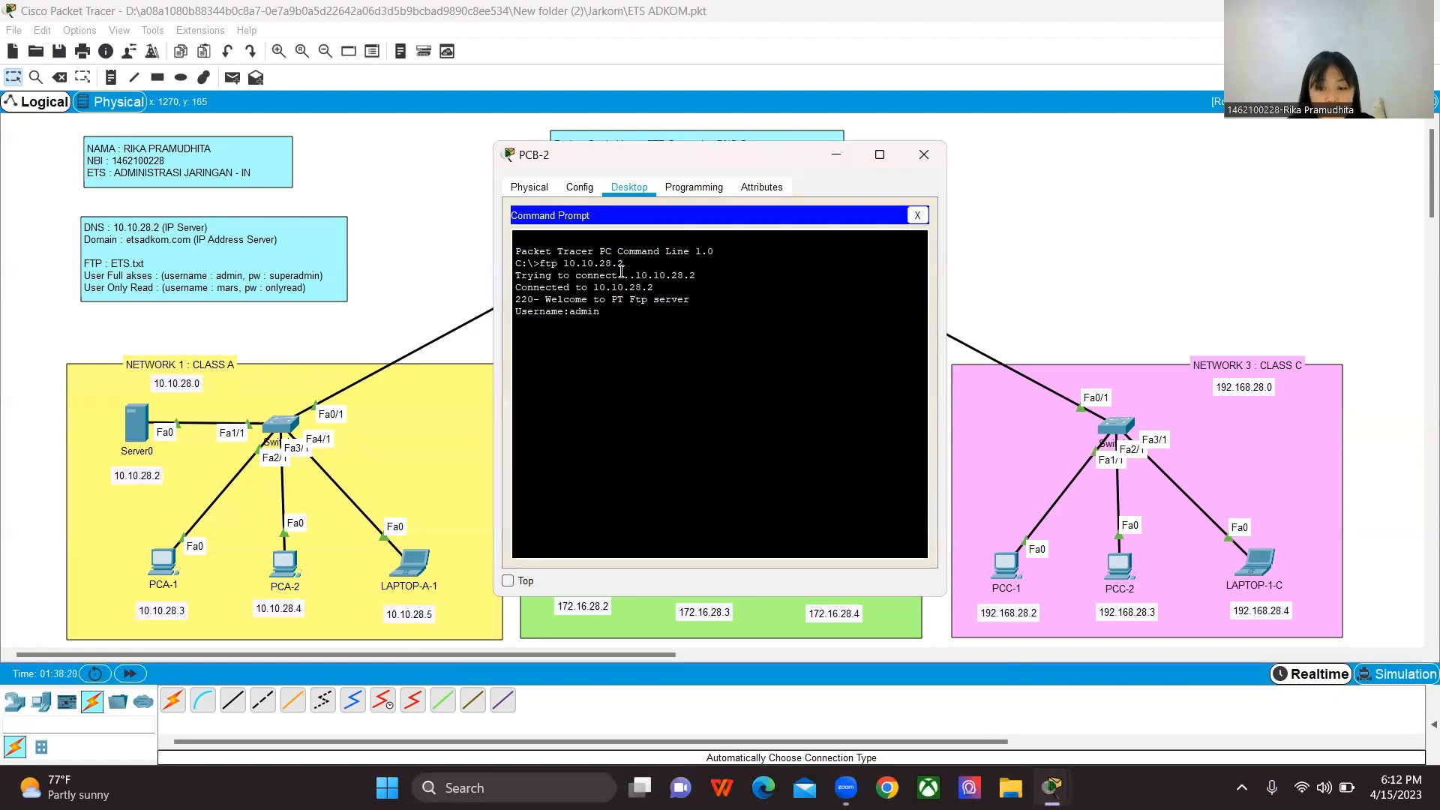
key(Return)
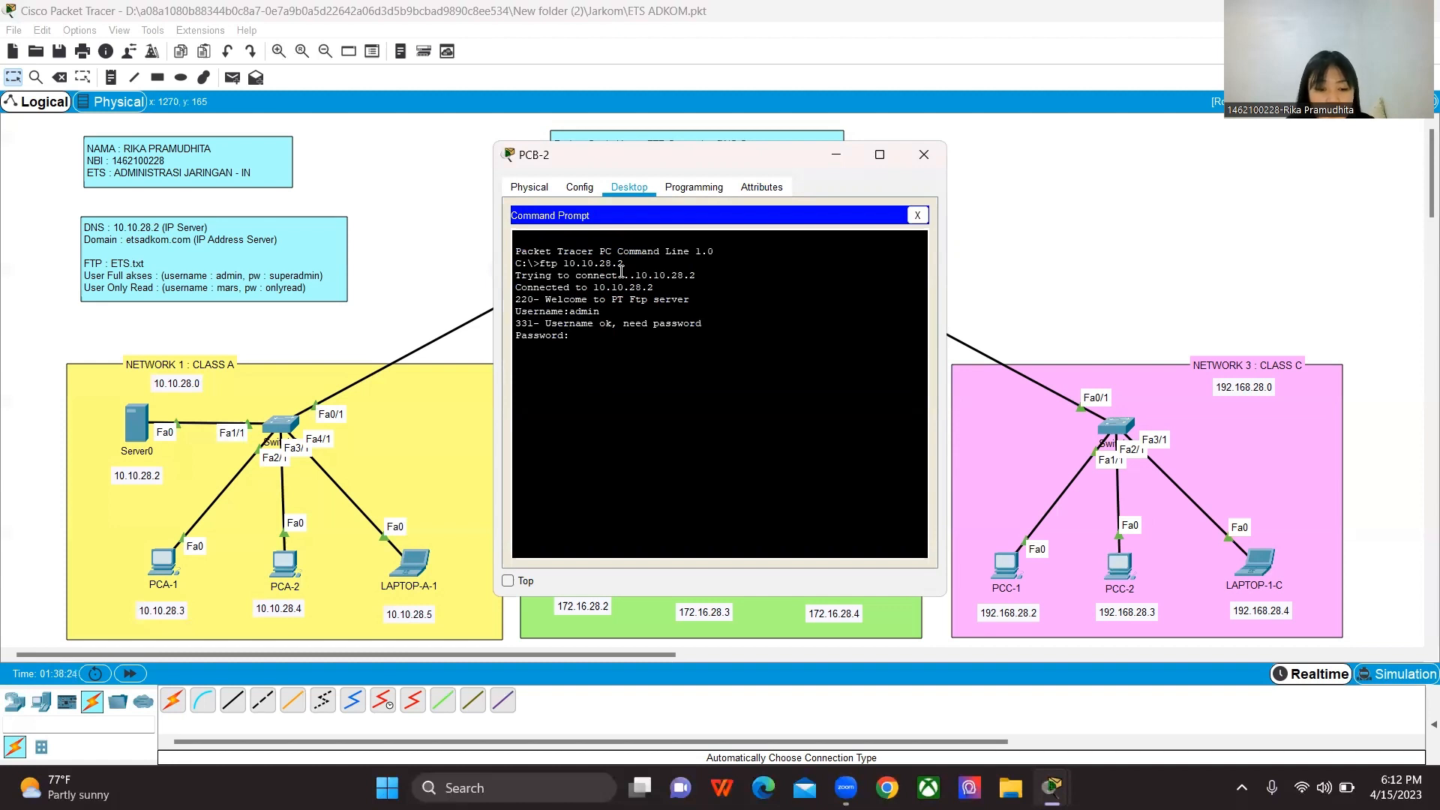
text(superadmin)
key(Return)
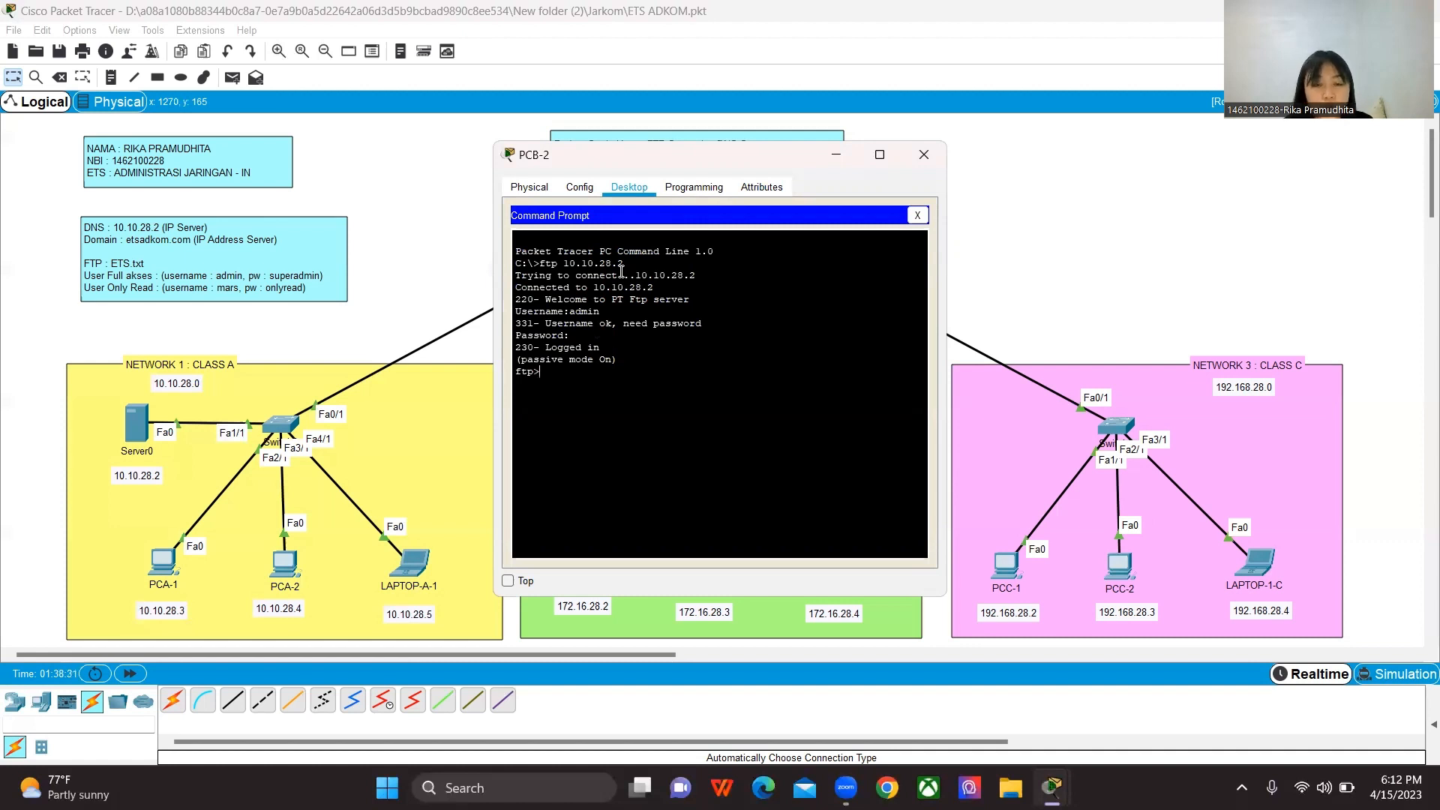
Step: Download ETS.txt from the FTP server to PCB-2 with the get command and close the Command Prompt
text(g)
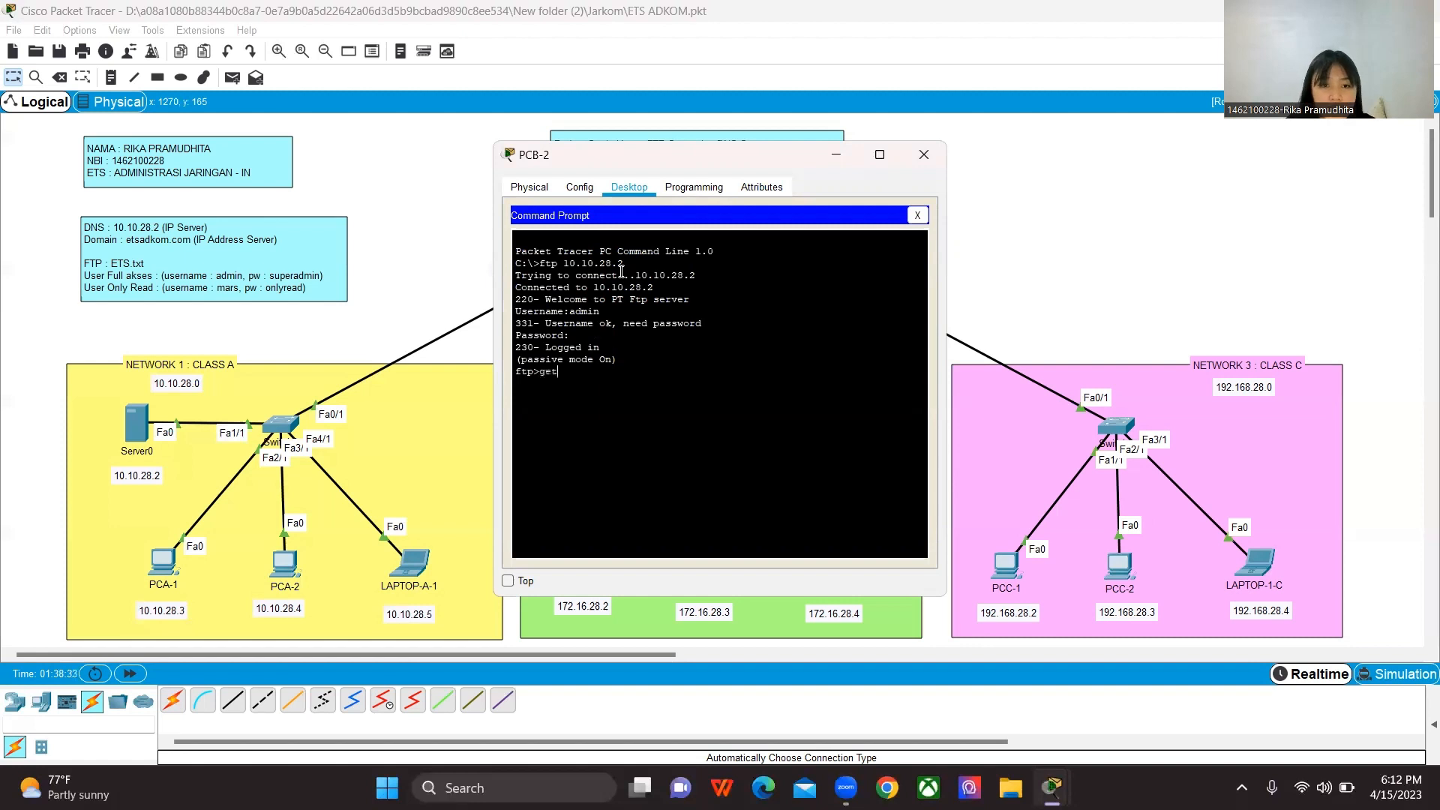
text(et T)
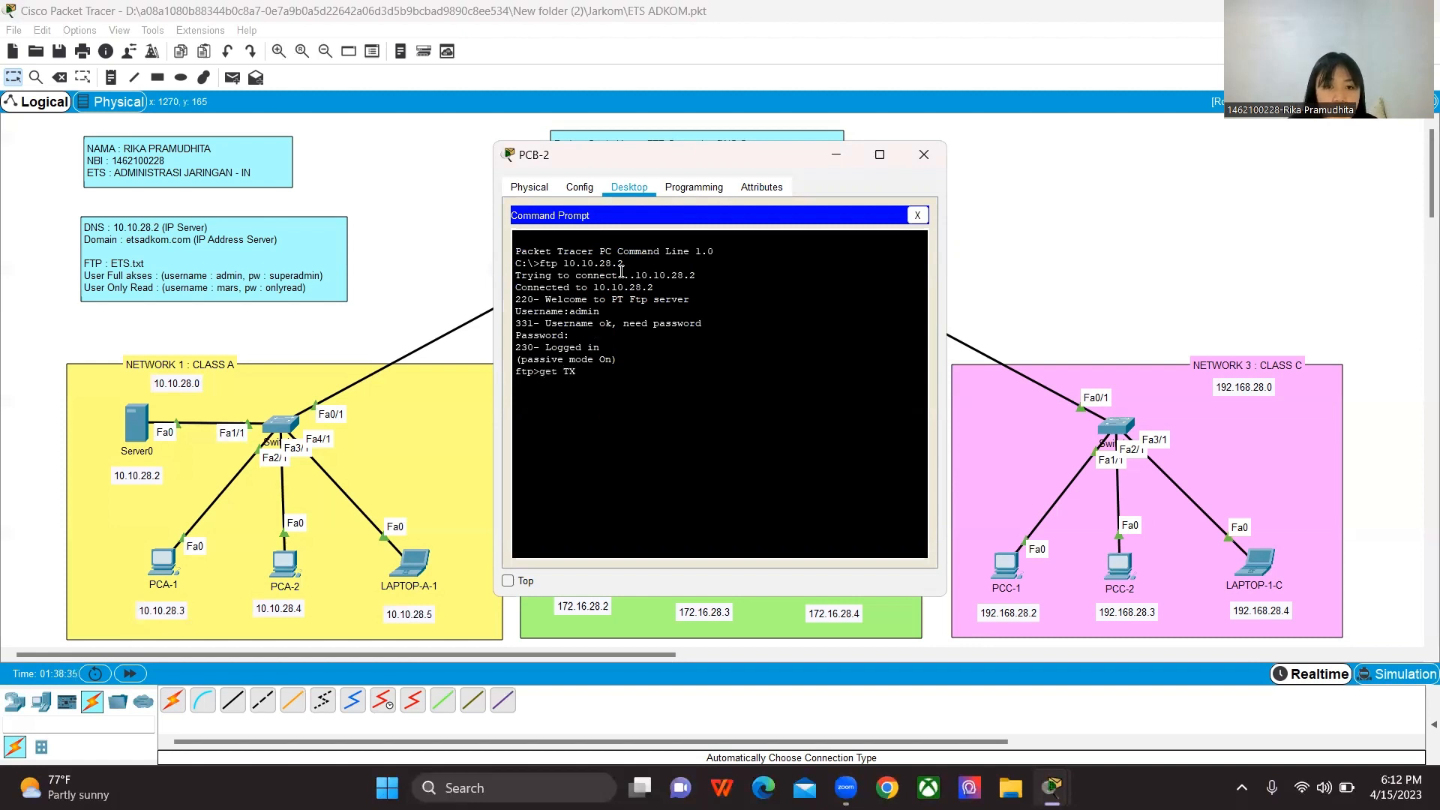
text(X)
key(BackSpace)
key(BackSpace)
text(ET)
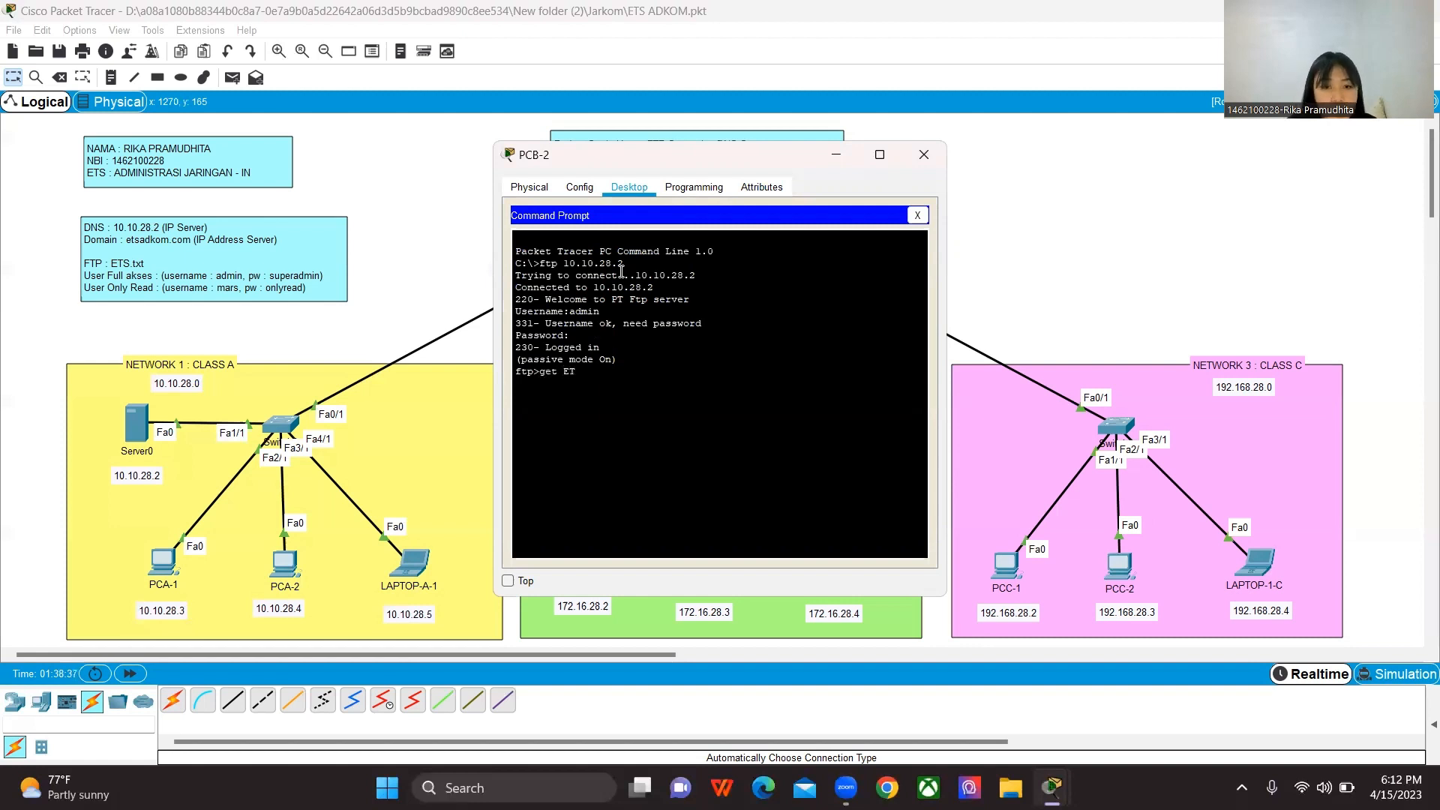
text(S.txt)
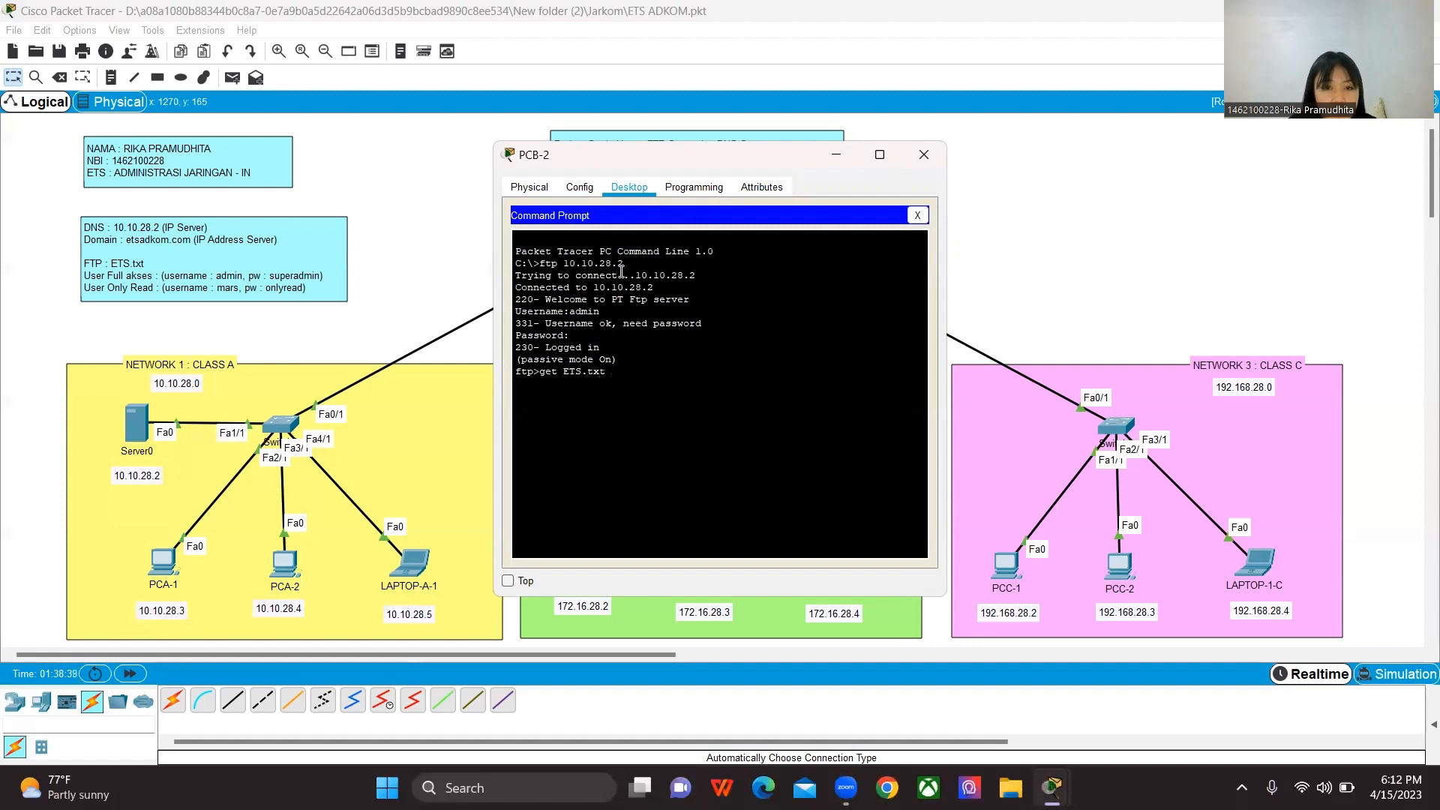
key(Return)
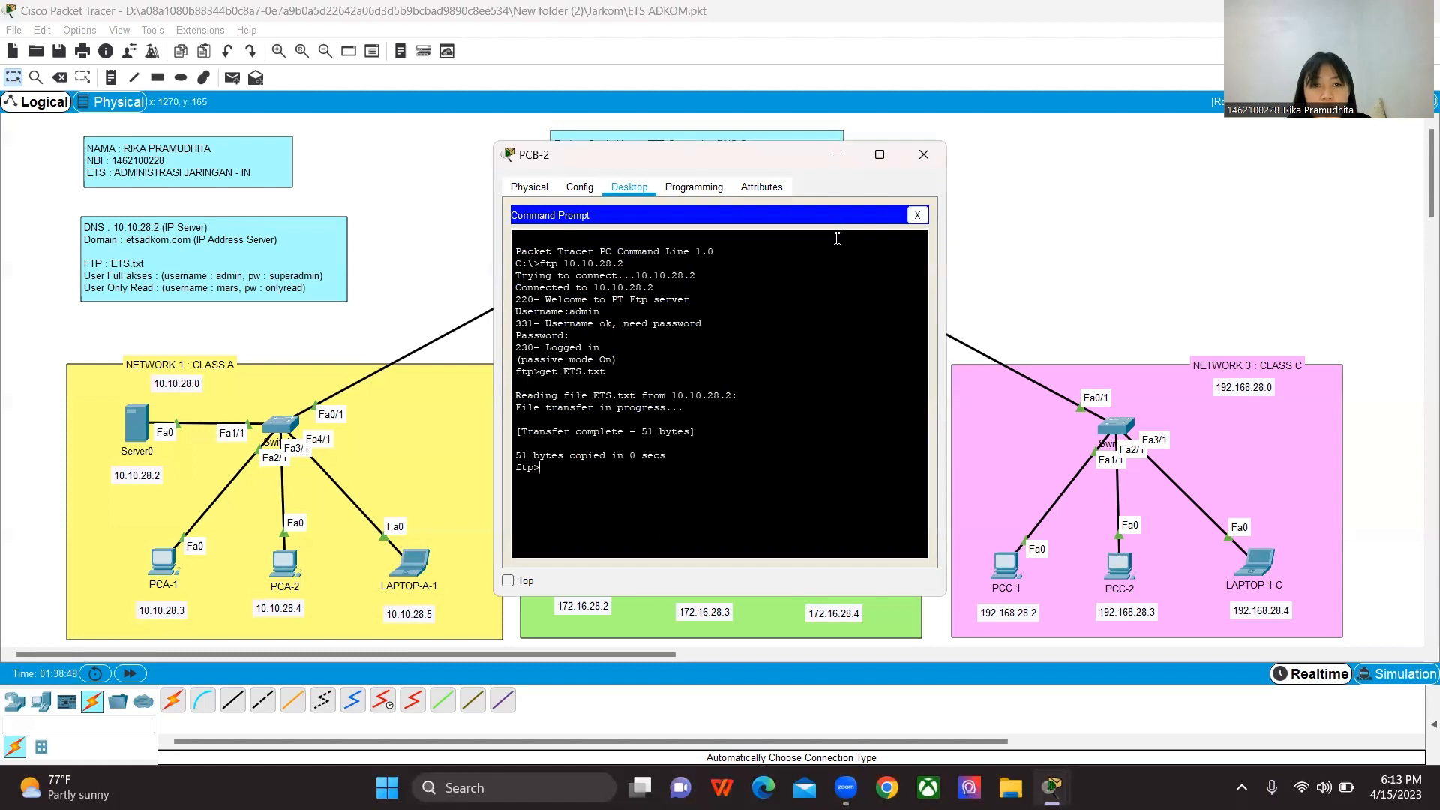
click(917, 217)
Step: Open ETS.txt in PCB-2's Text Editor to check its contents, and close PCB-2's window
scroll(679, 471, down, 3)
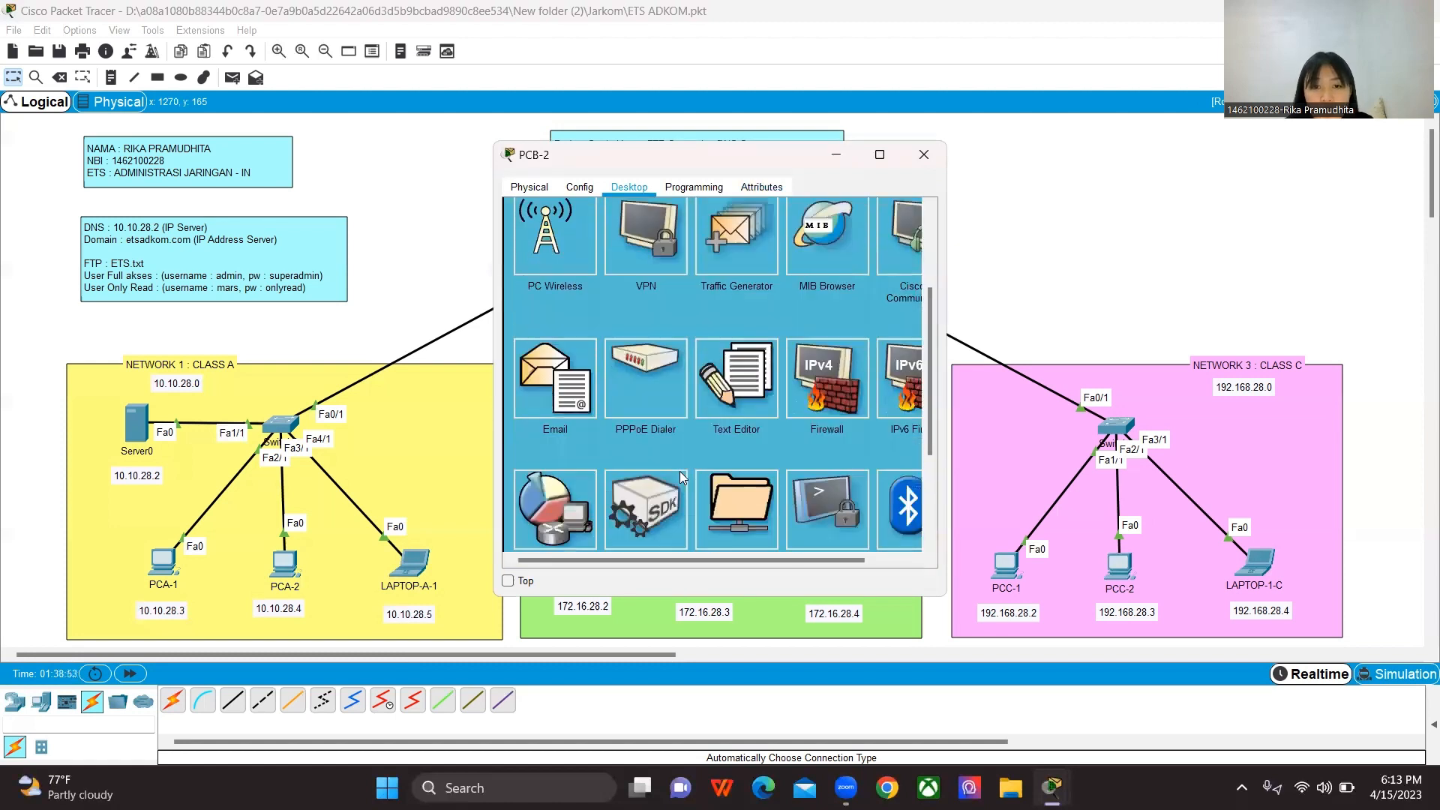
click(719, 413)
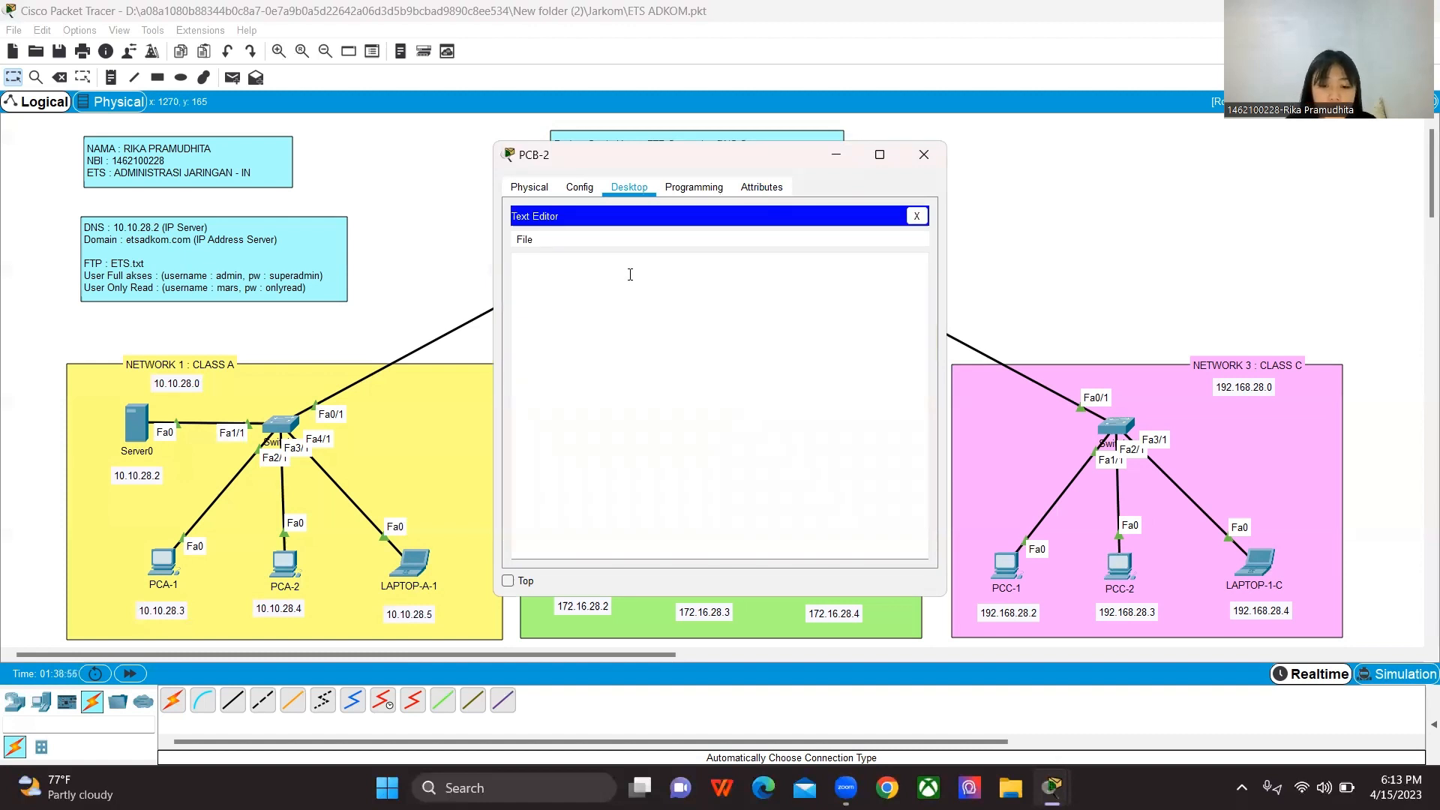
key(ctrl+o)
click(668, 345)
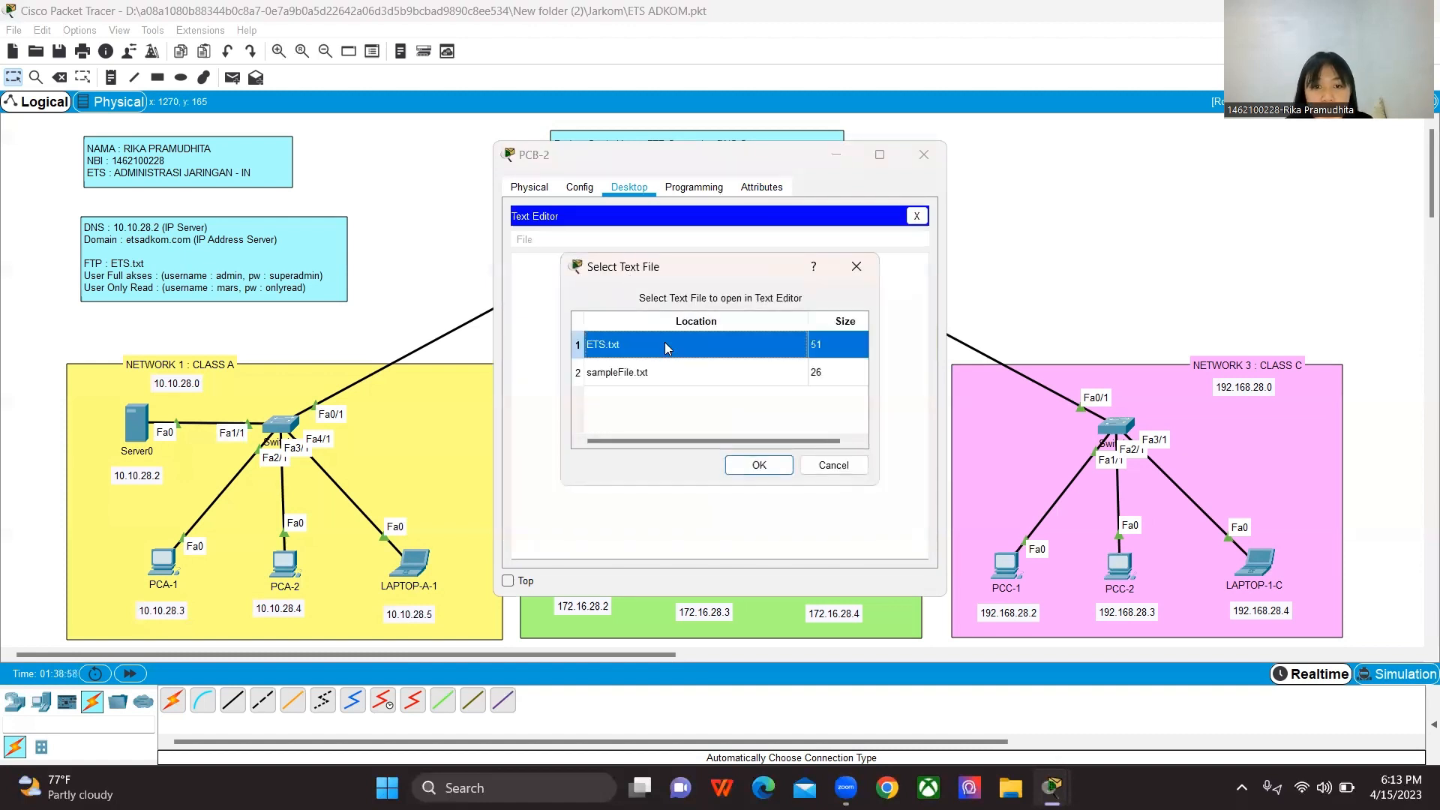
drag(731, 265, 790, 250)
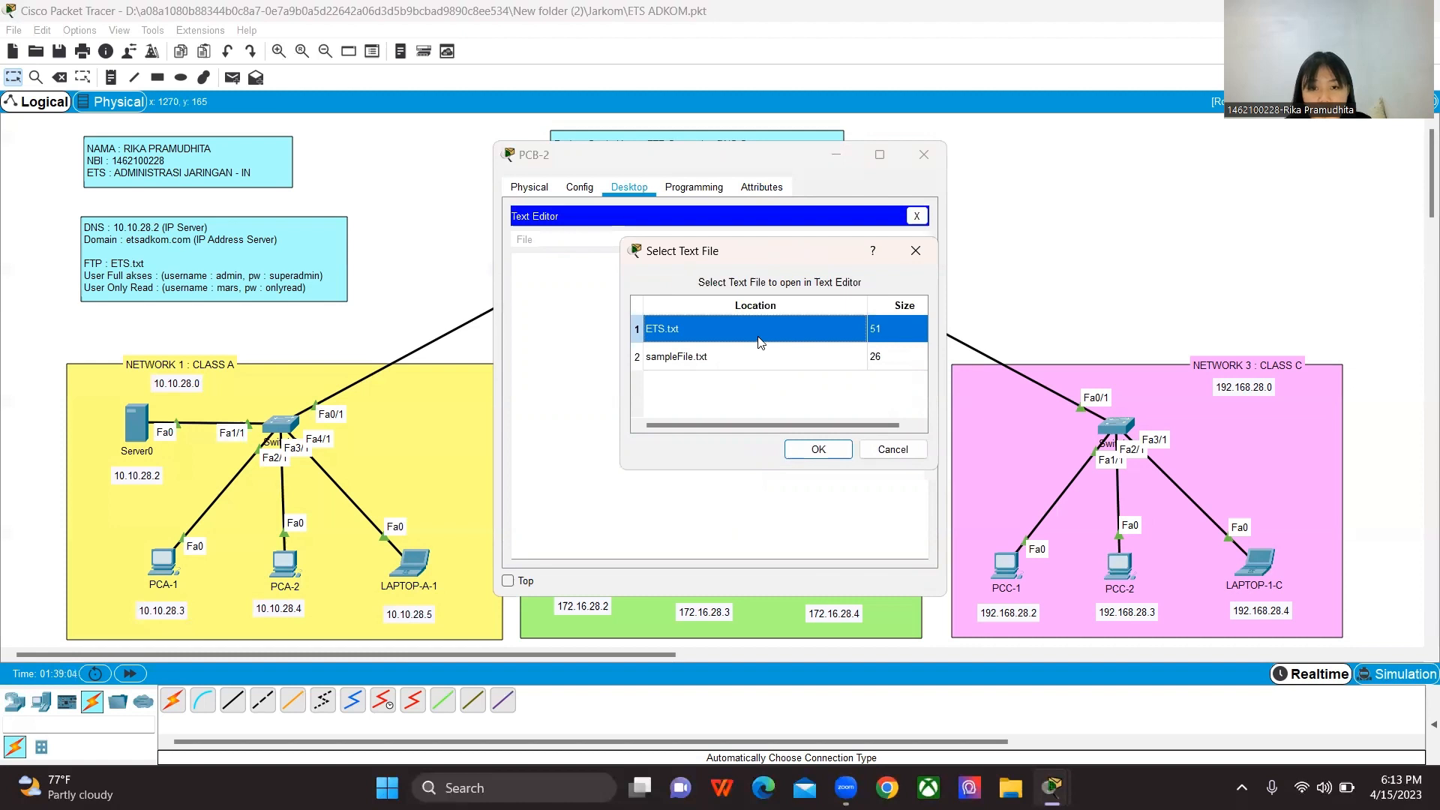
click(818, 450)
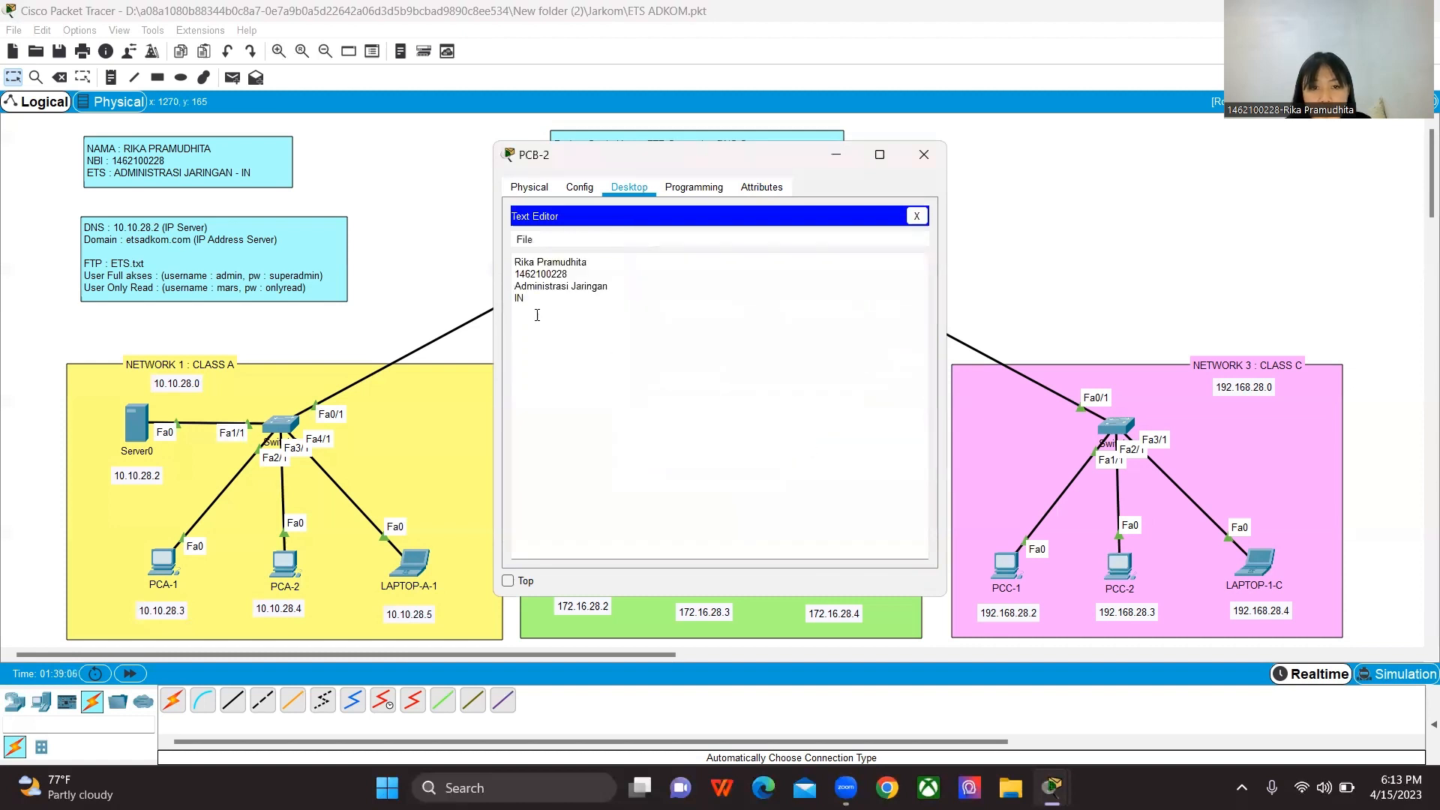
drag(545, 309, 504, 255)
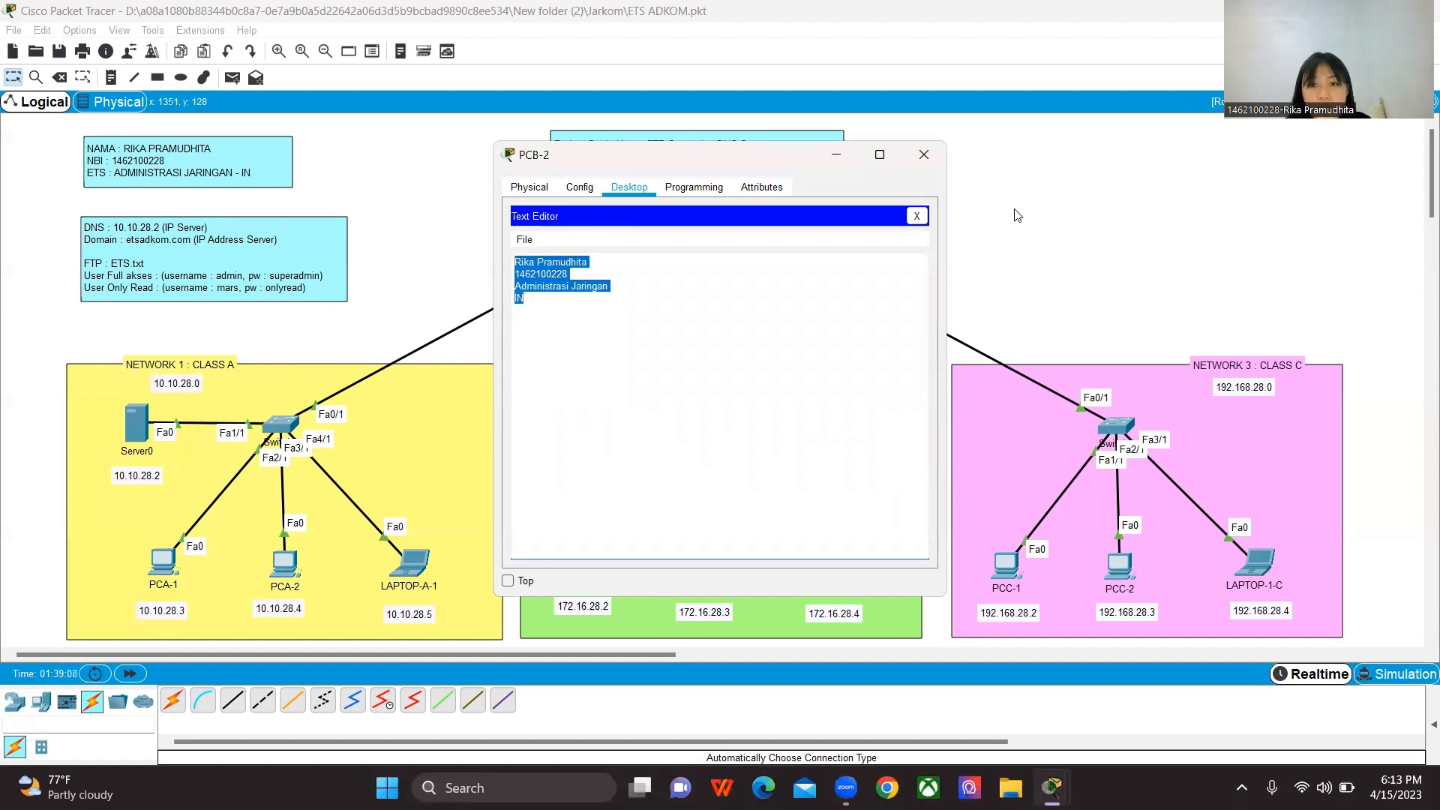
click(917, 217)
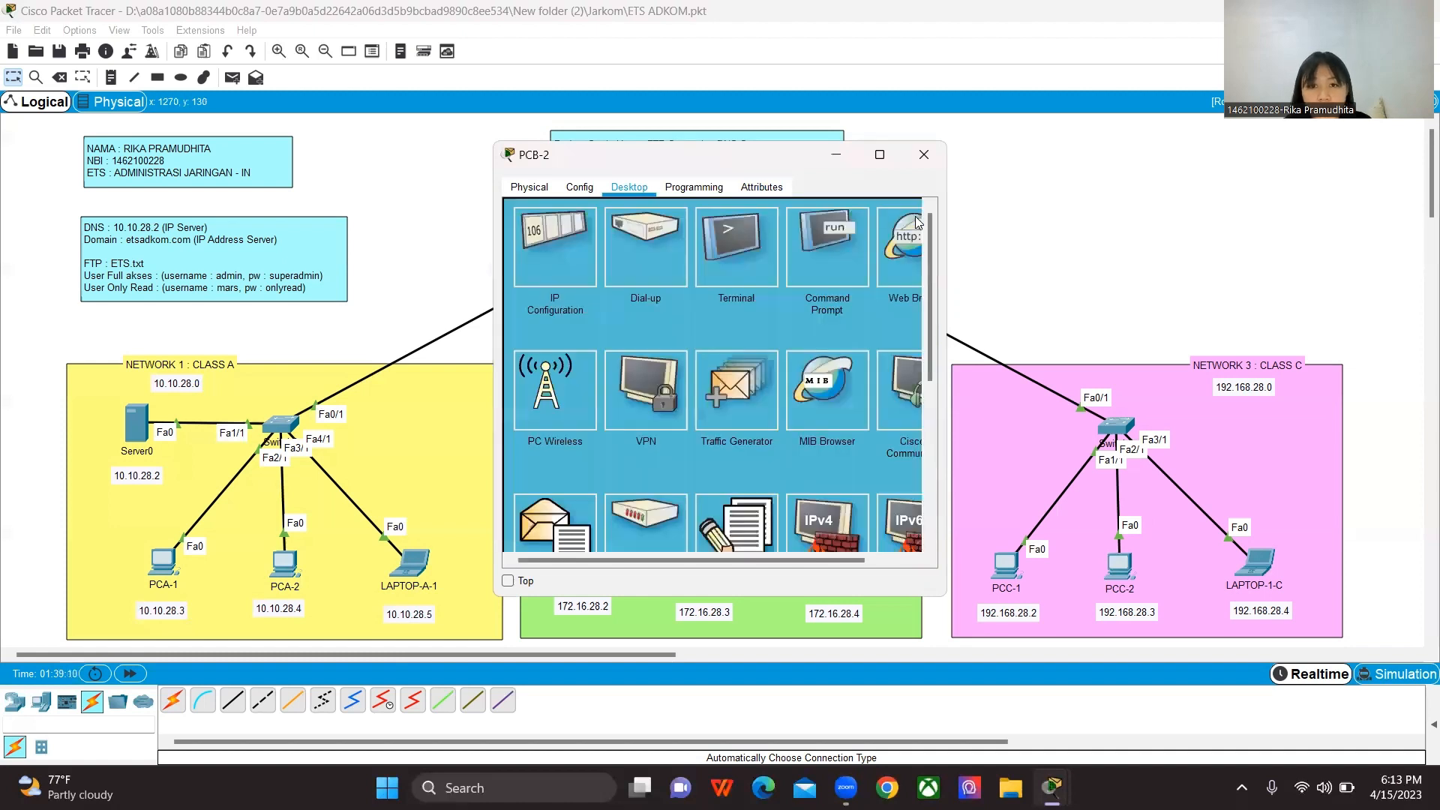
click(915, 162)
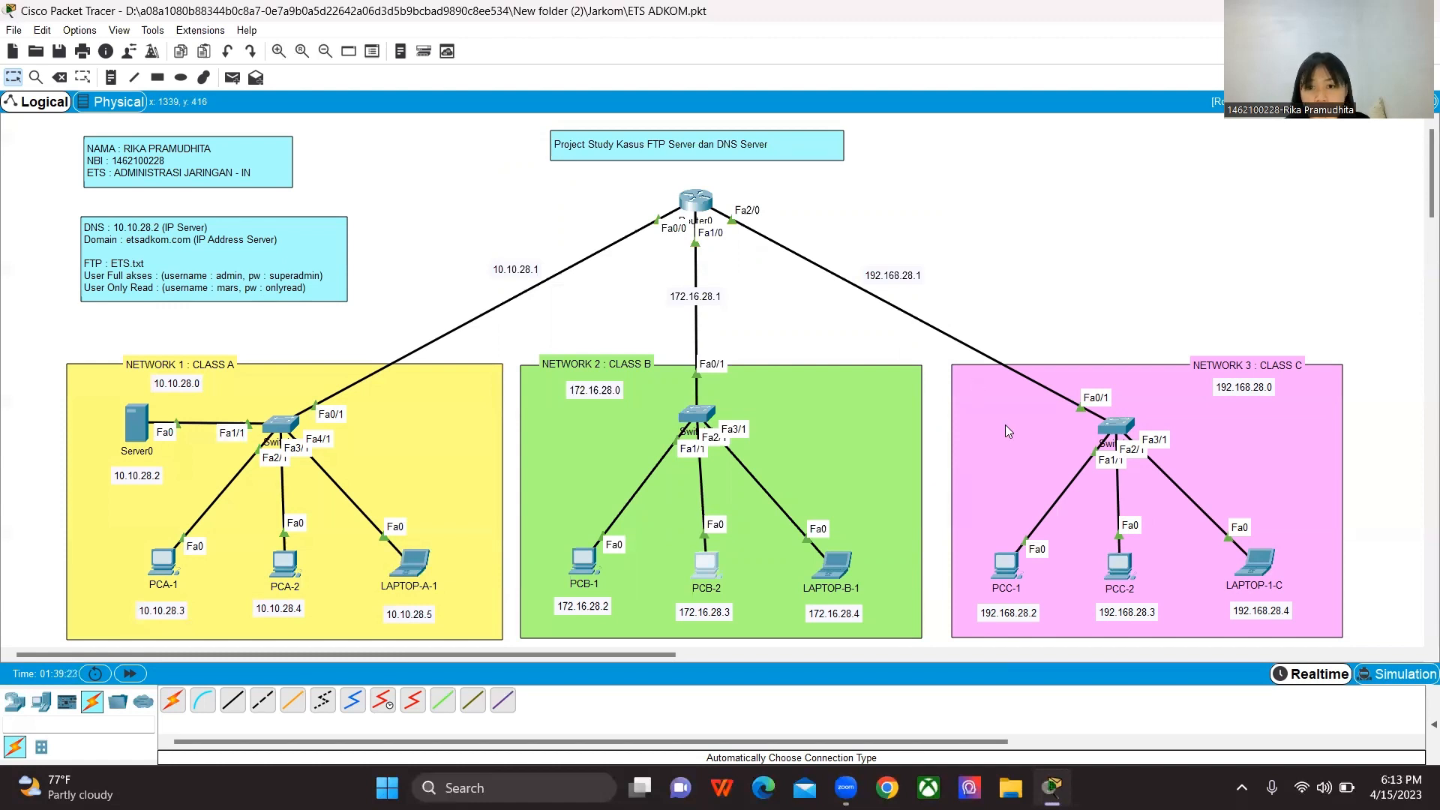
Step: Check the text files stored on PCC-2 by viewing sampleFile.txt in its Text Editor, closing the editor when done
click(1121, 576)
scroll(784, 382, down, 3)
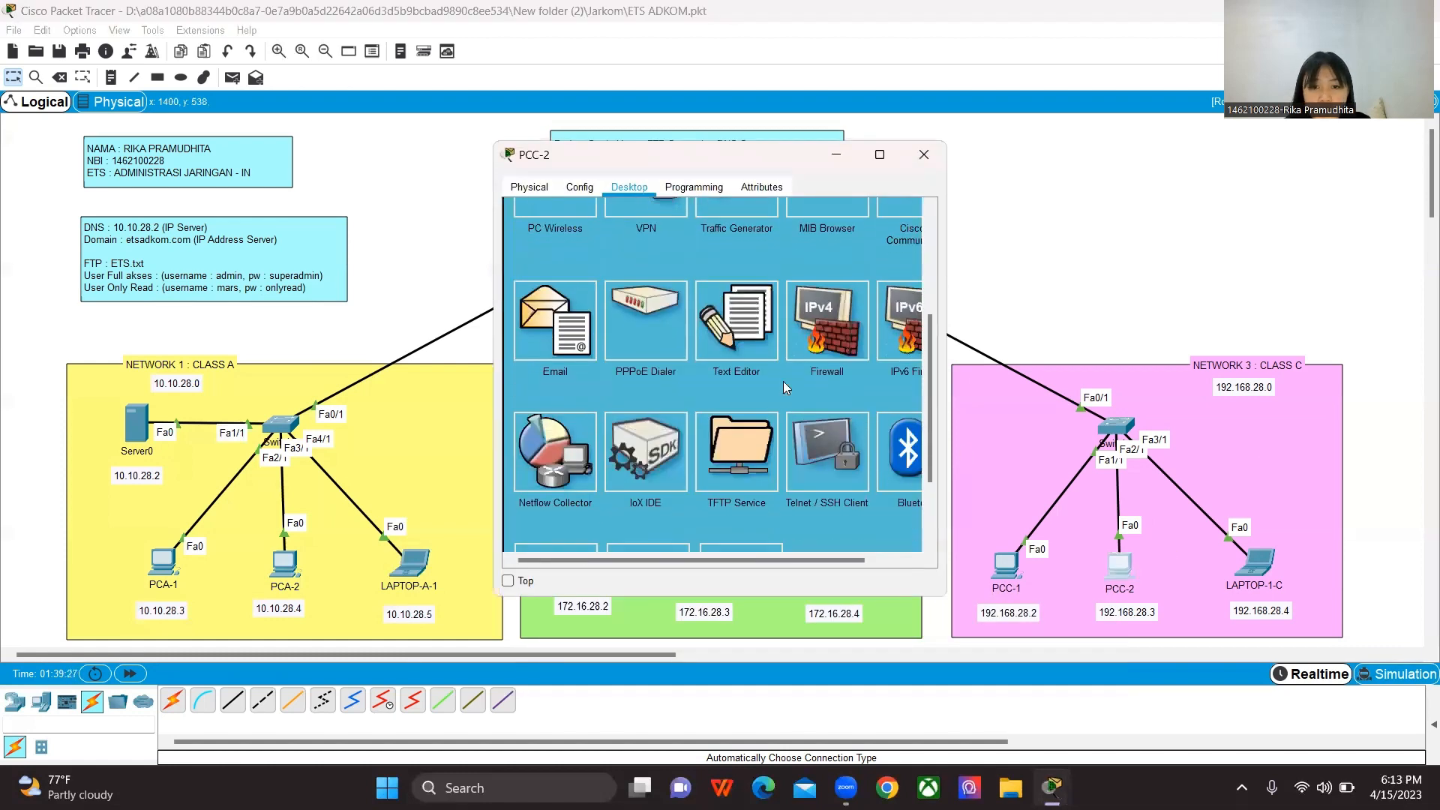
click(751, 348)
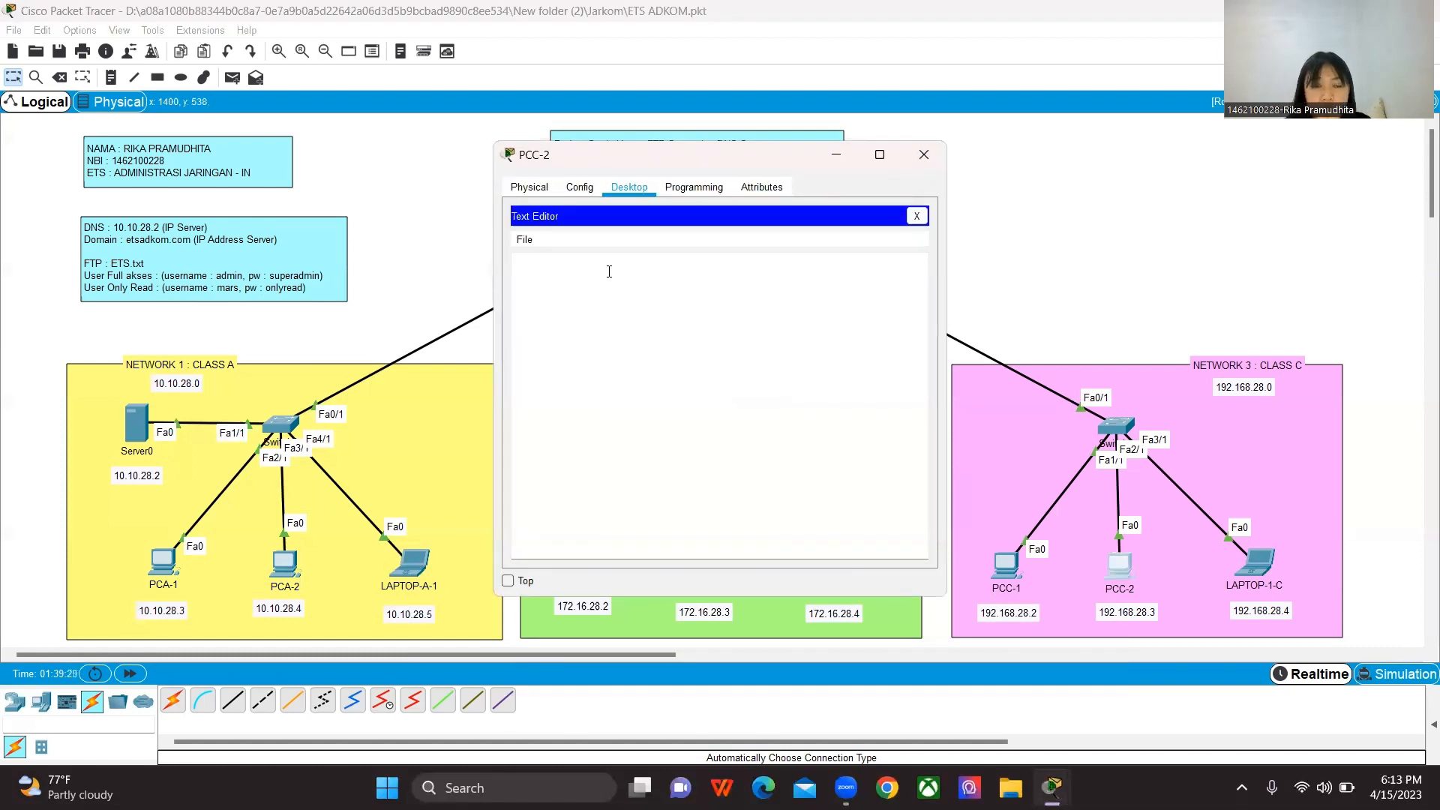
key(ctrl+o)
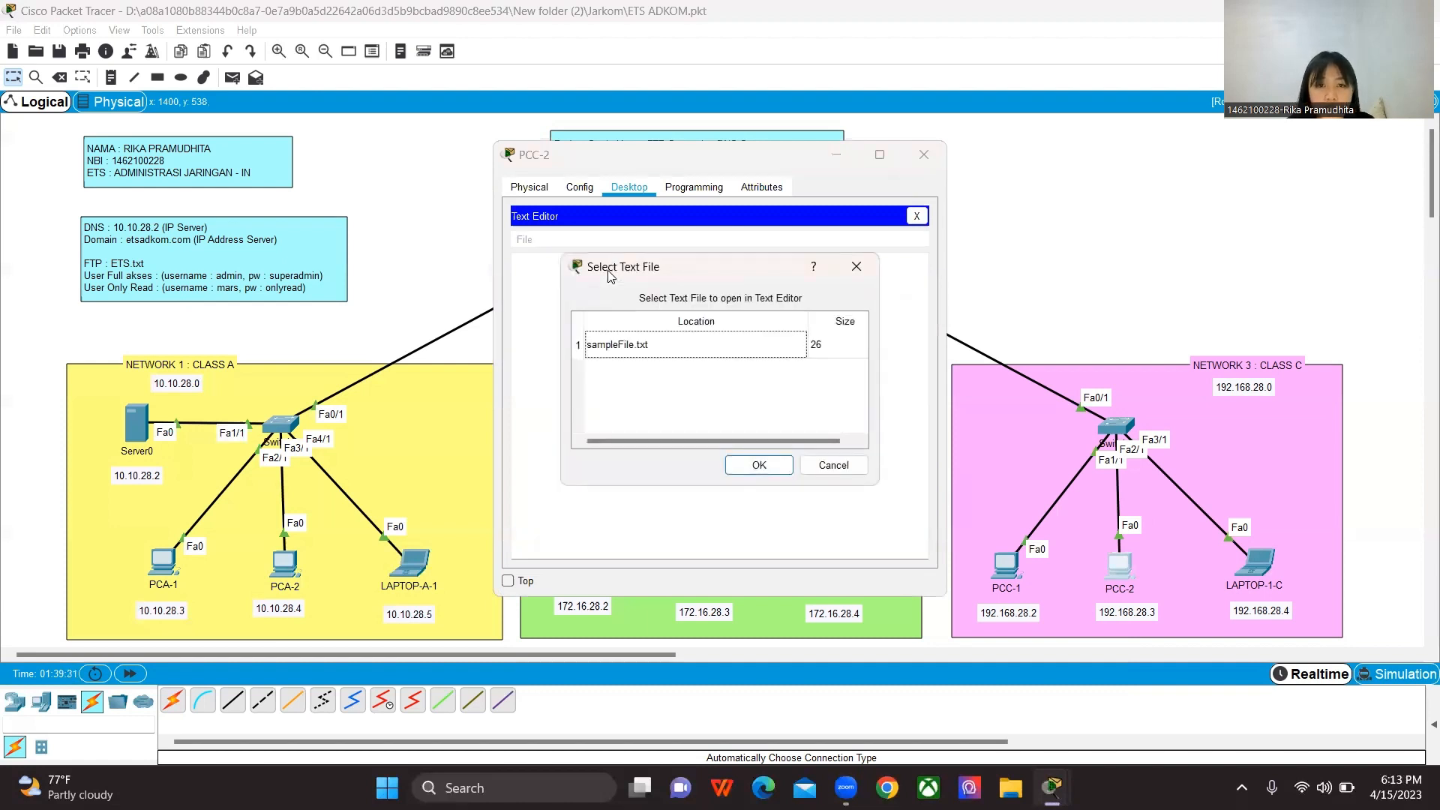
drag(705, 260, 773, 256)
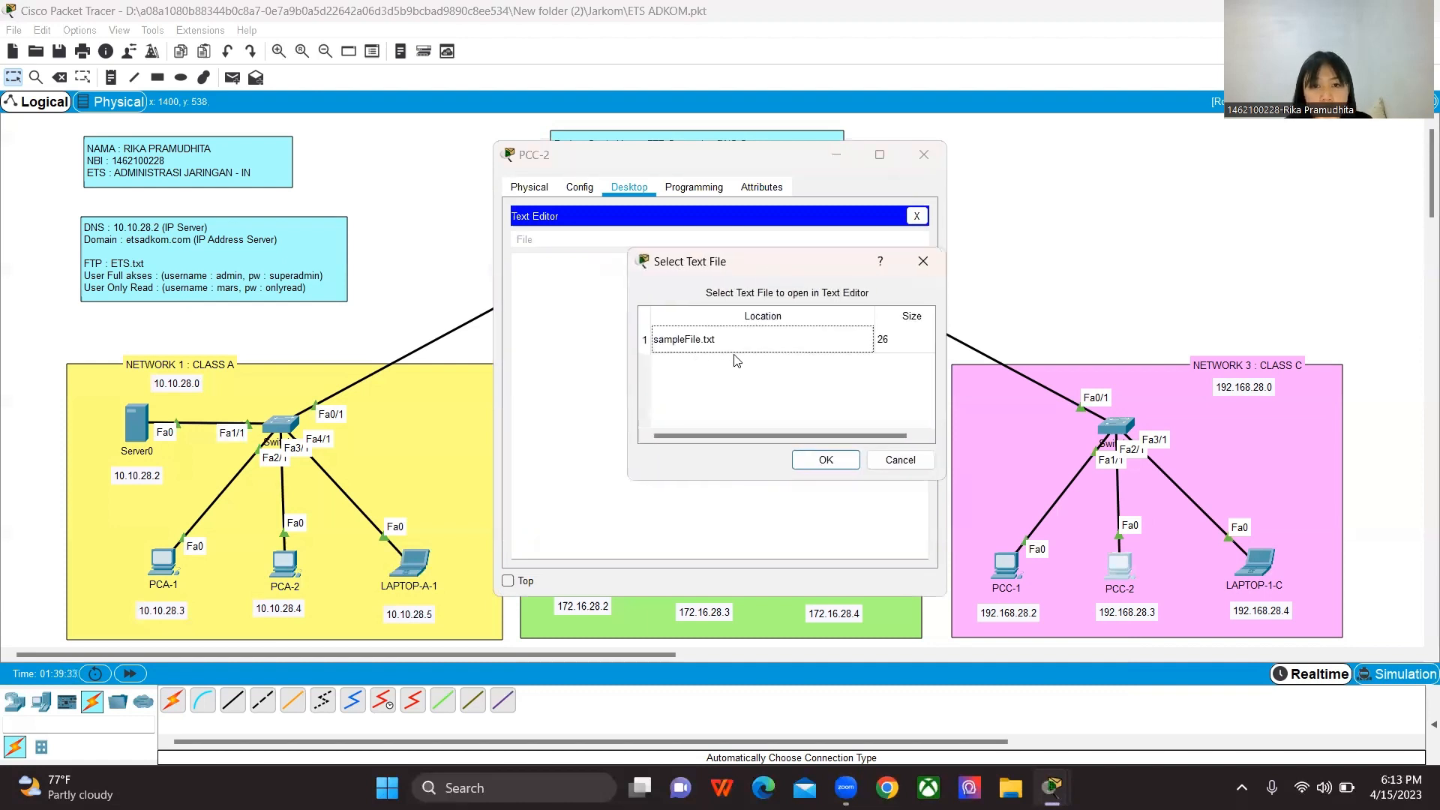
click(824, 461)
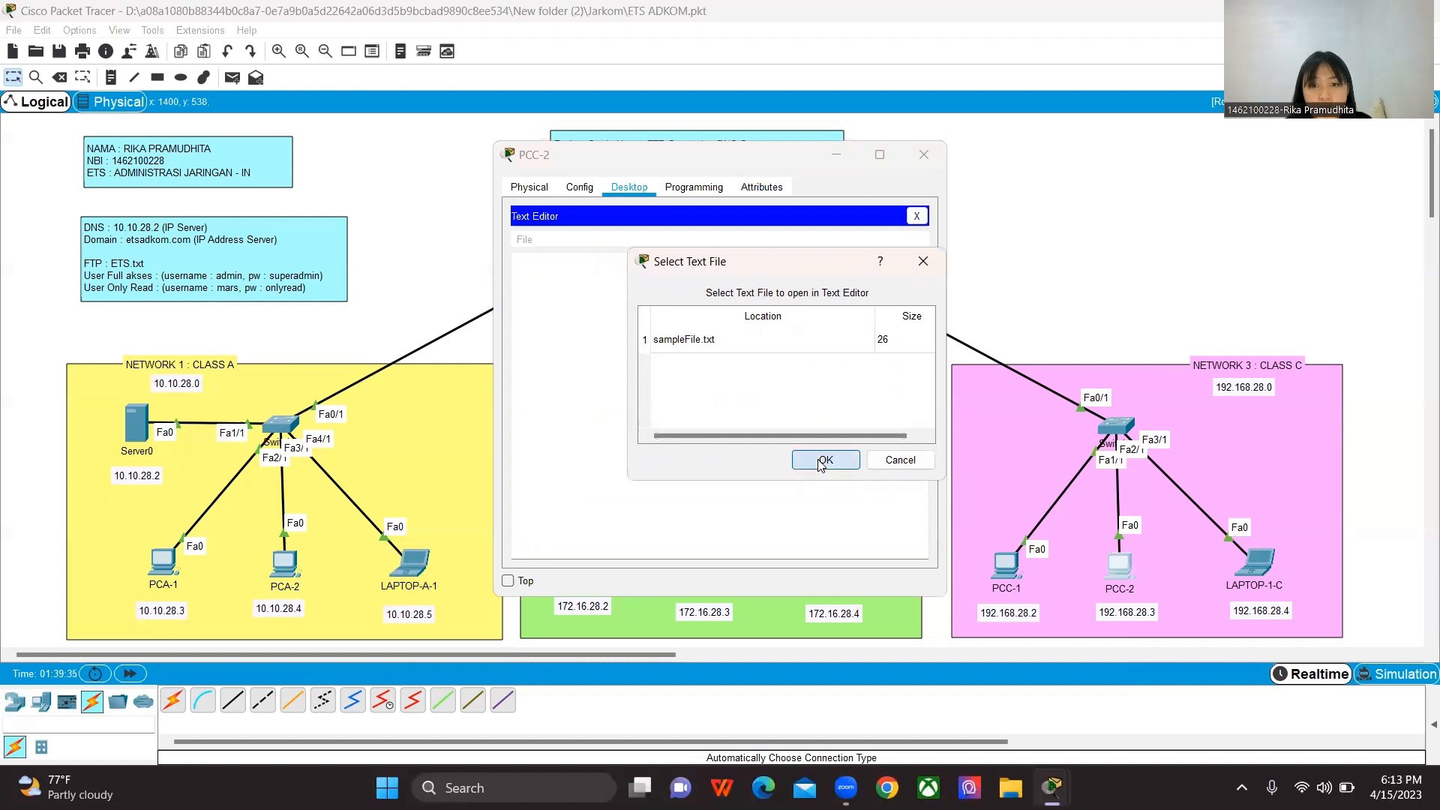
click(917, 216)
Step: Connect to the FTP server at 10.10.28.2 from PCC-2's Command Prompt
click(819, 243)
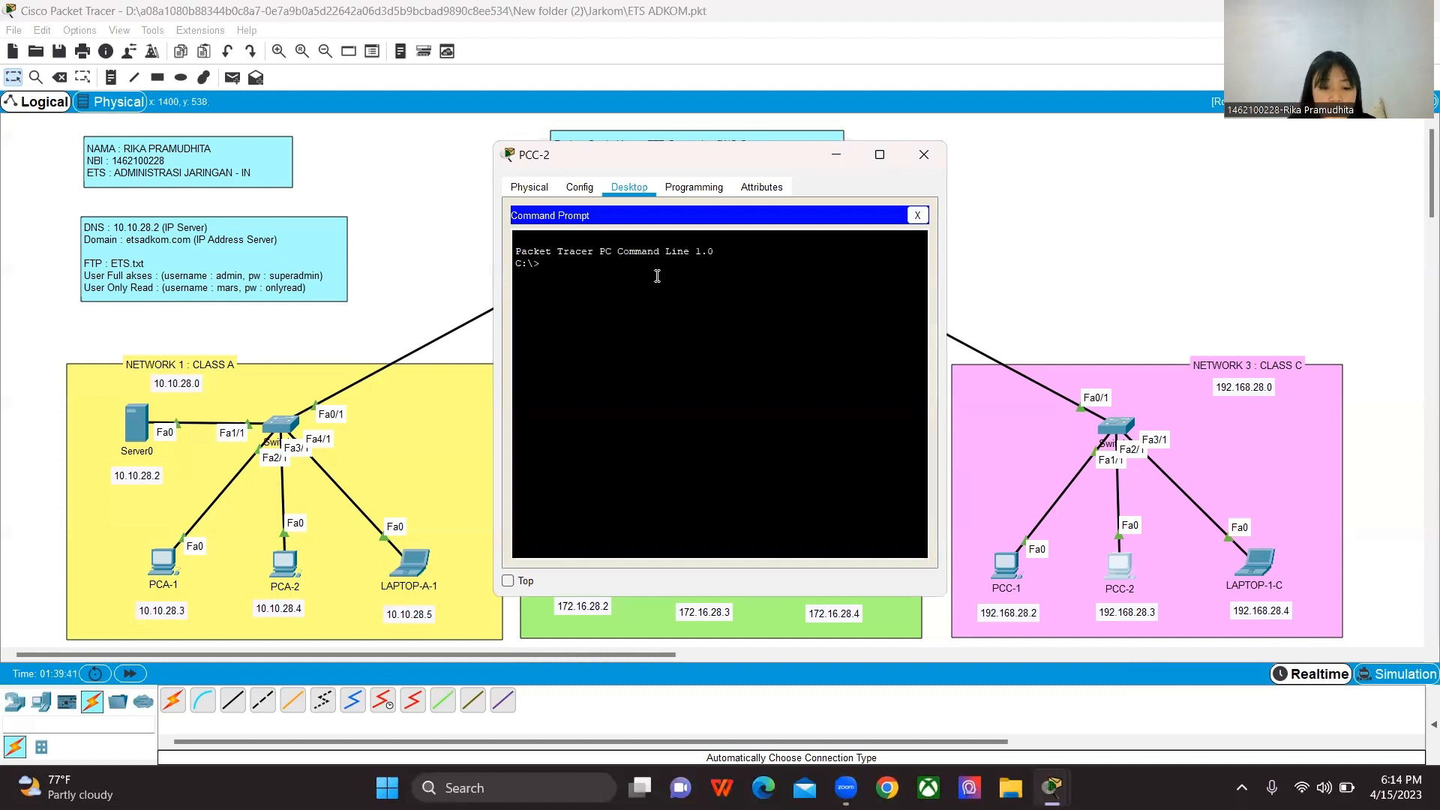
text(ftp)
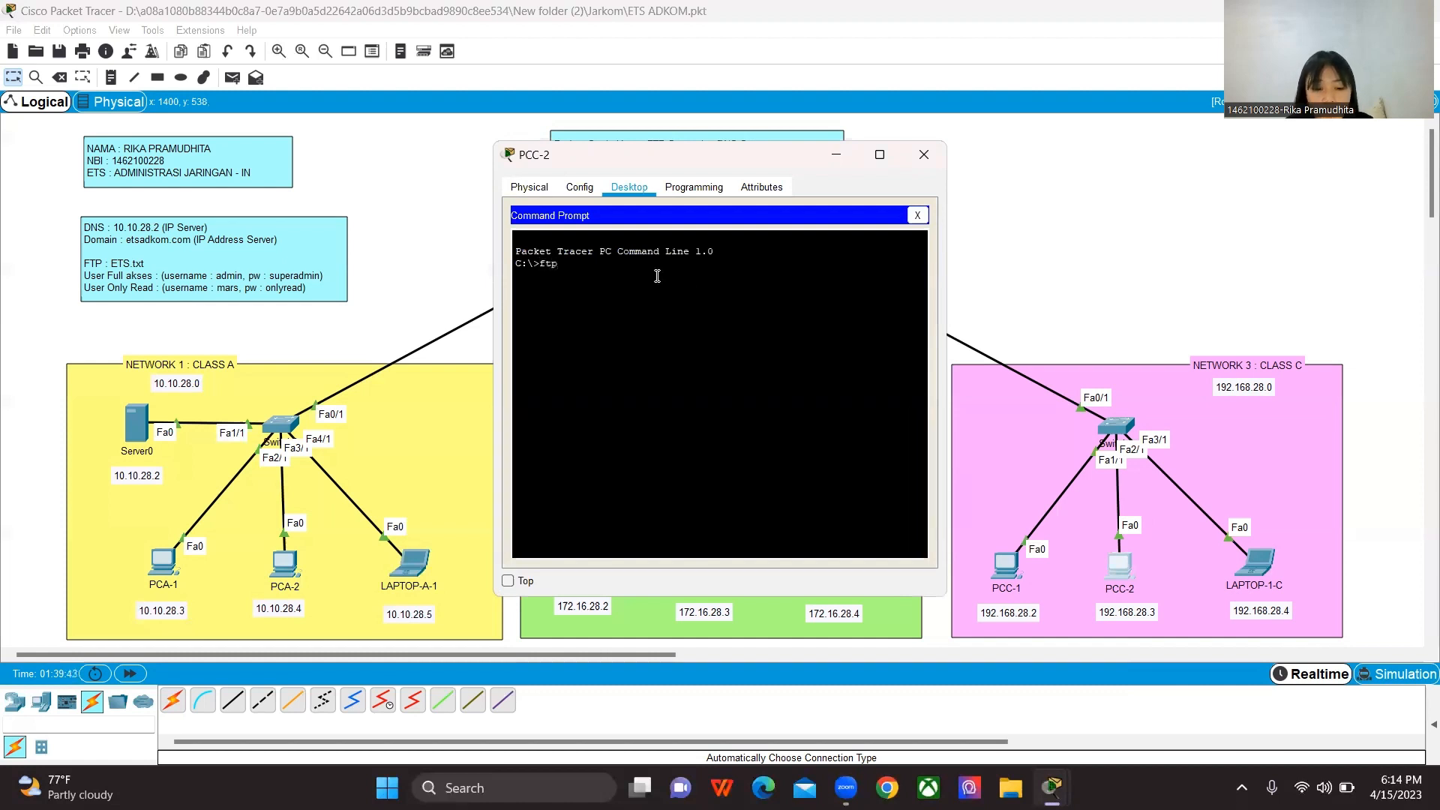
text( 10.10.28.2)
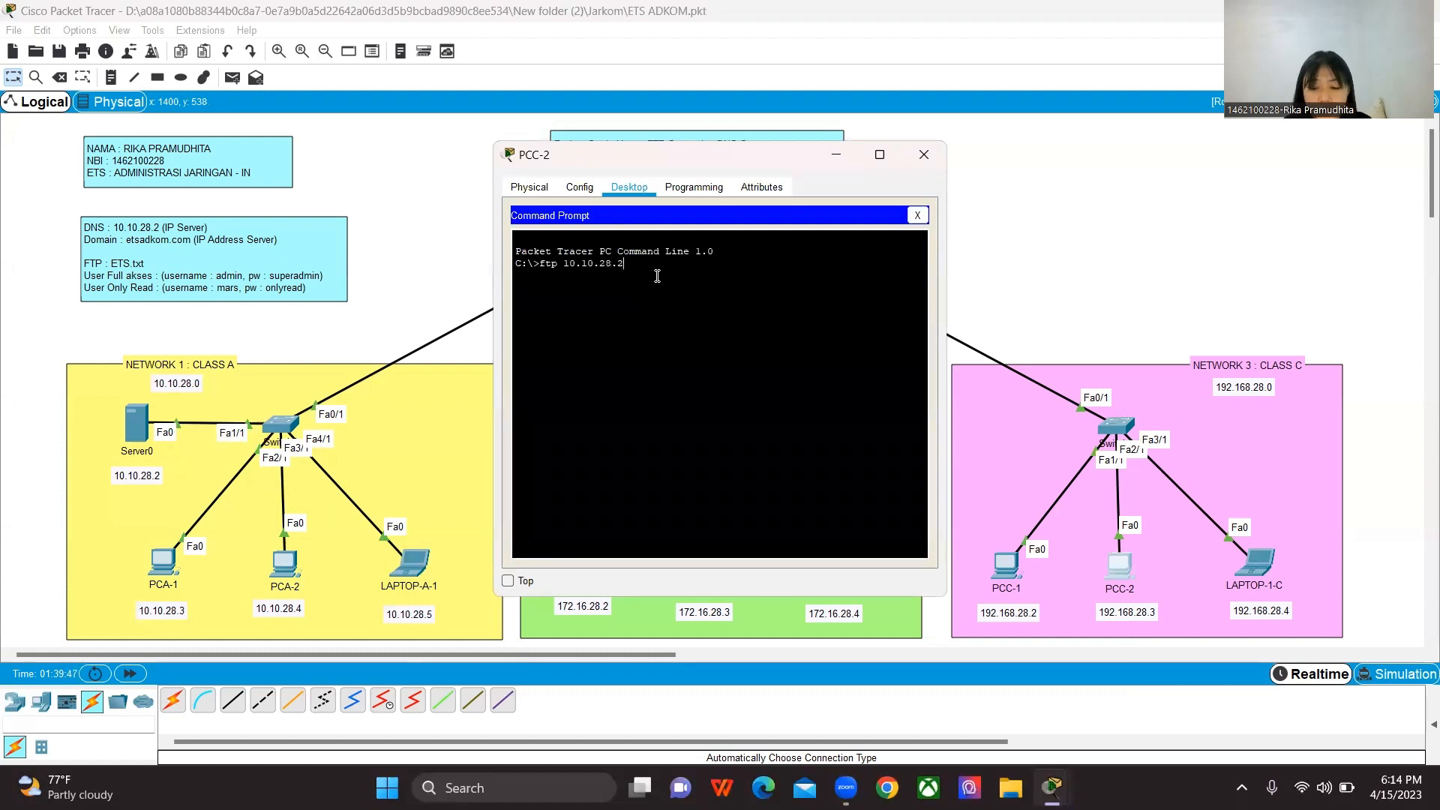
key(Return)
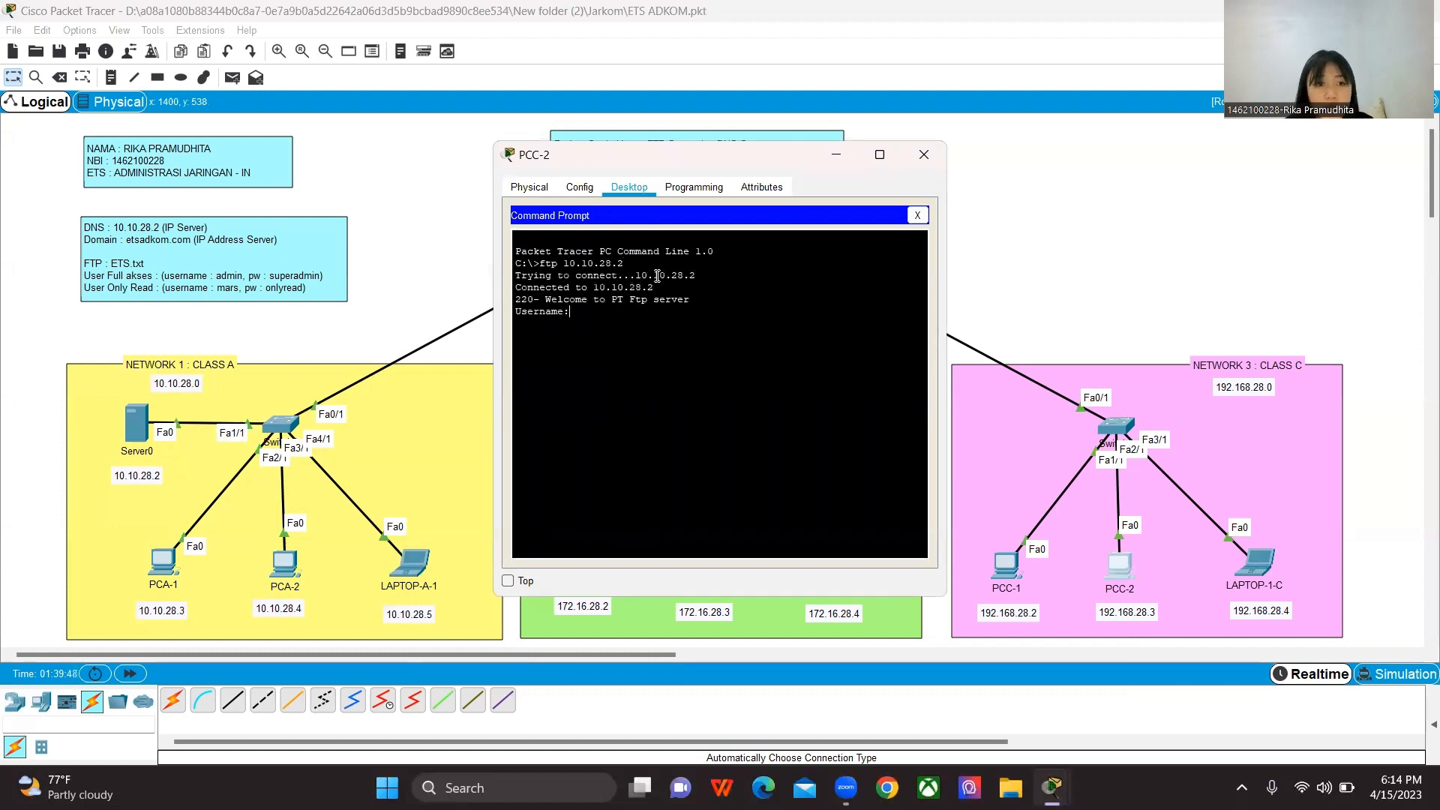
Step: Try to log in to the FTP server from PCC-2 with the username mars and the account password
text(mars)
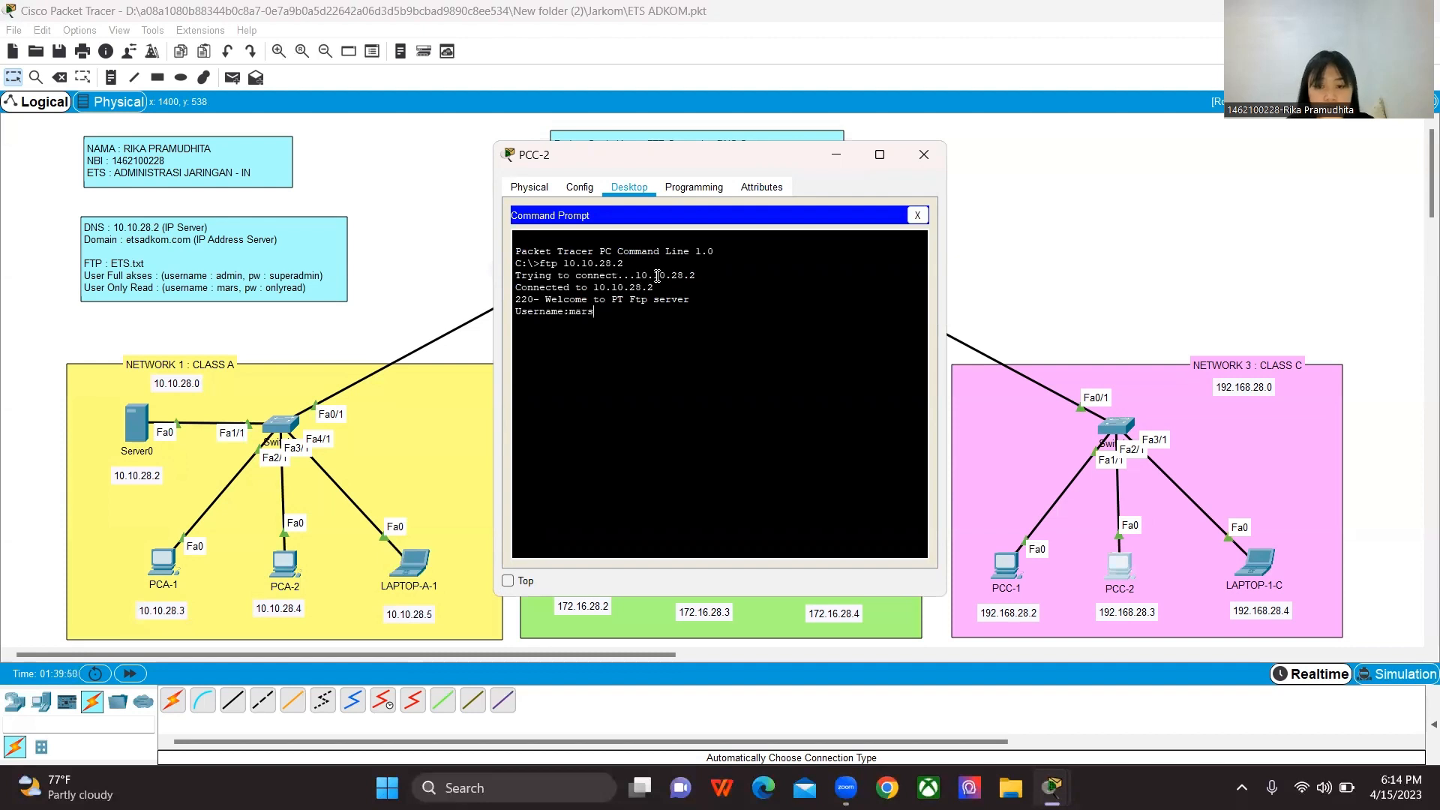
key(Return)
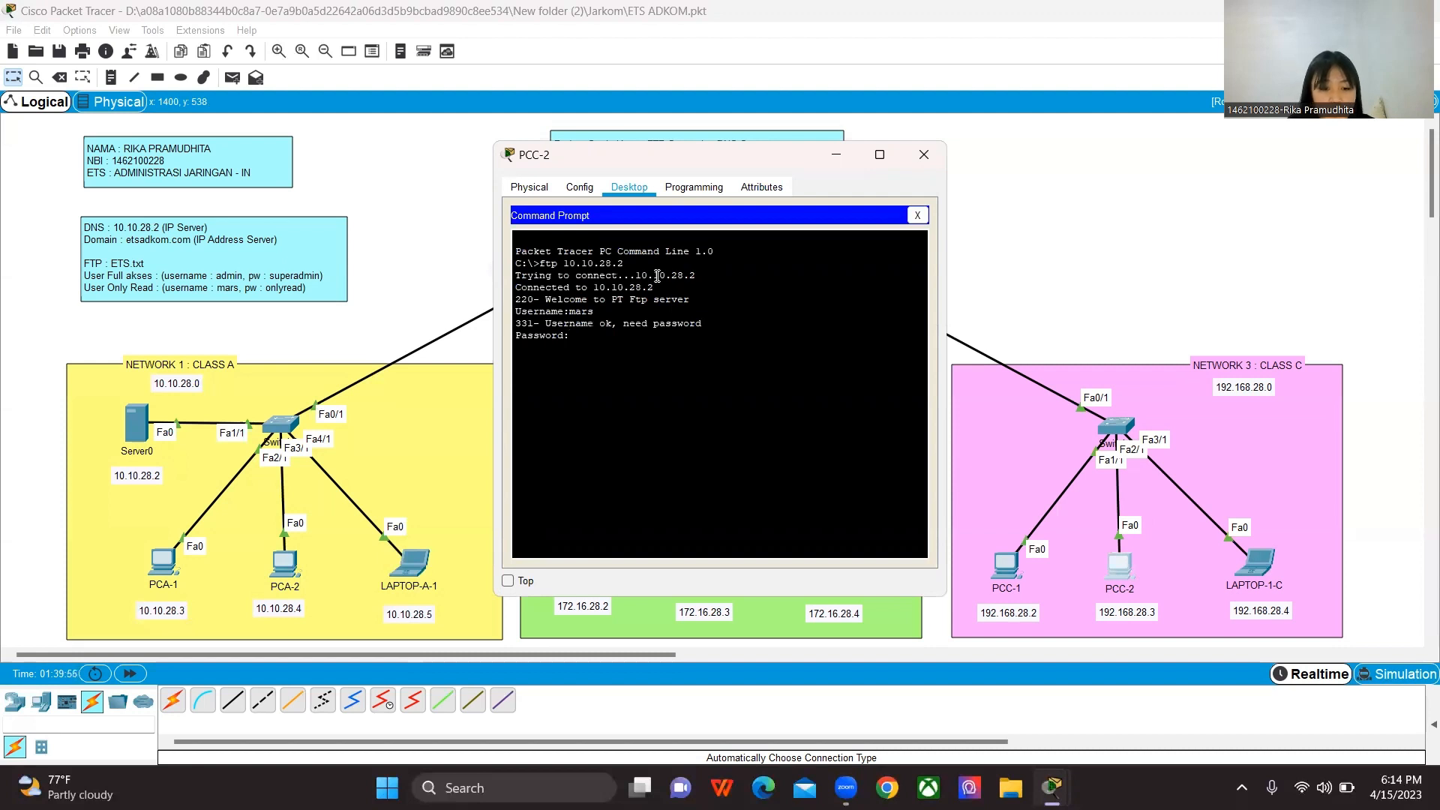
key(Return)
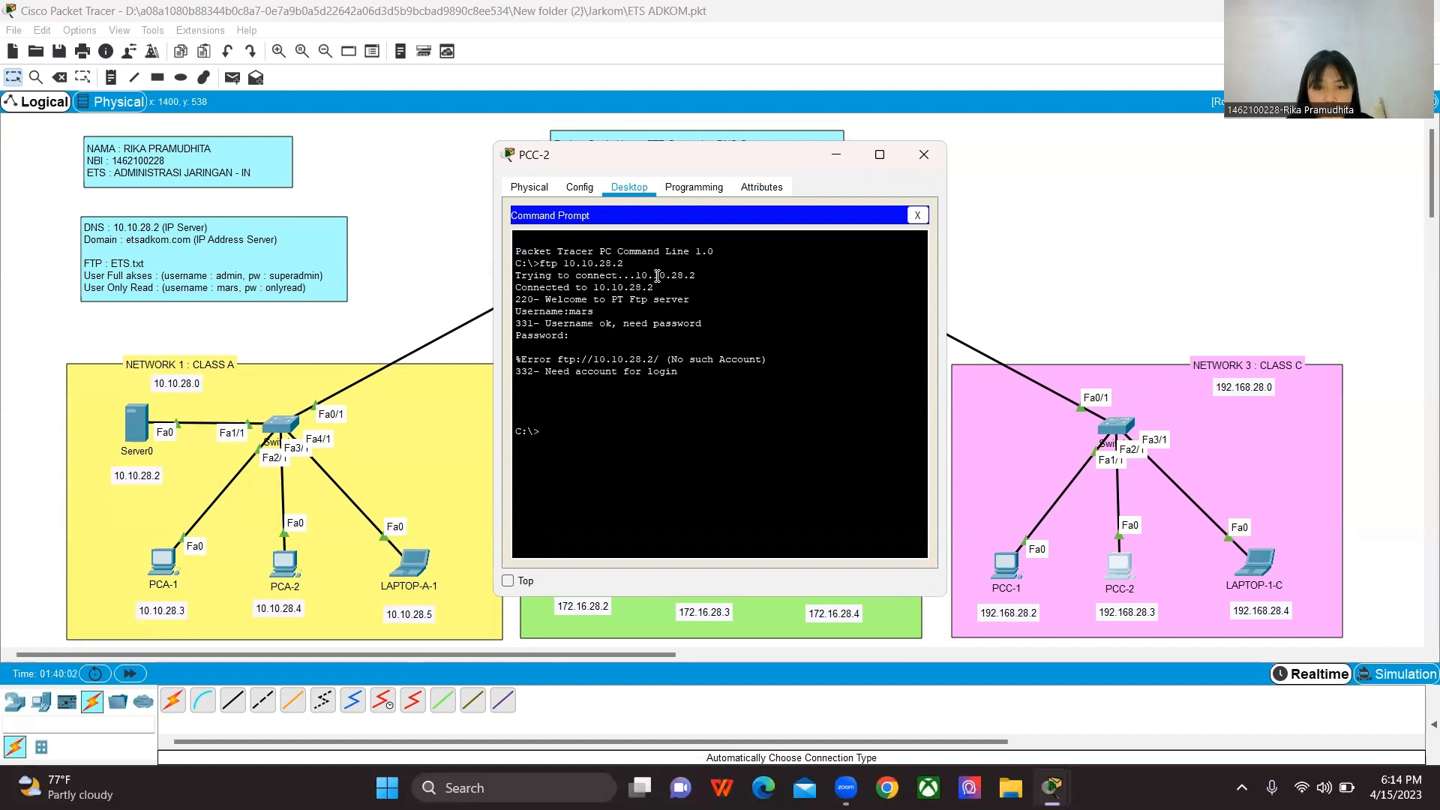
Step: Reconnect PCC-2 to the FTP server at 10.10.28.2 and log in with the username mars and the account password
key(Up)
key(Return)
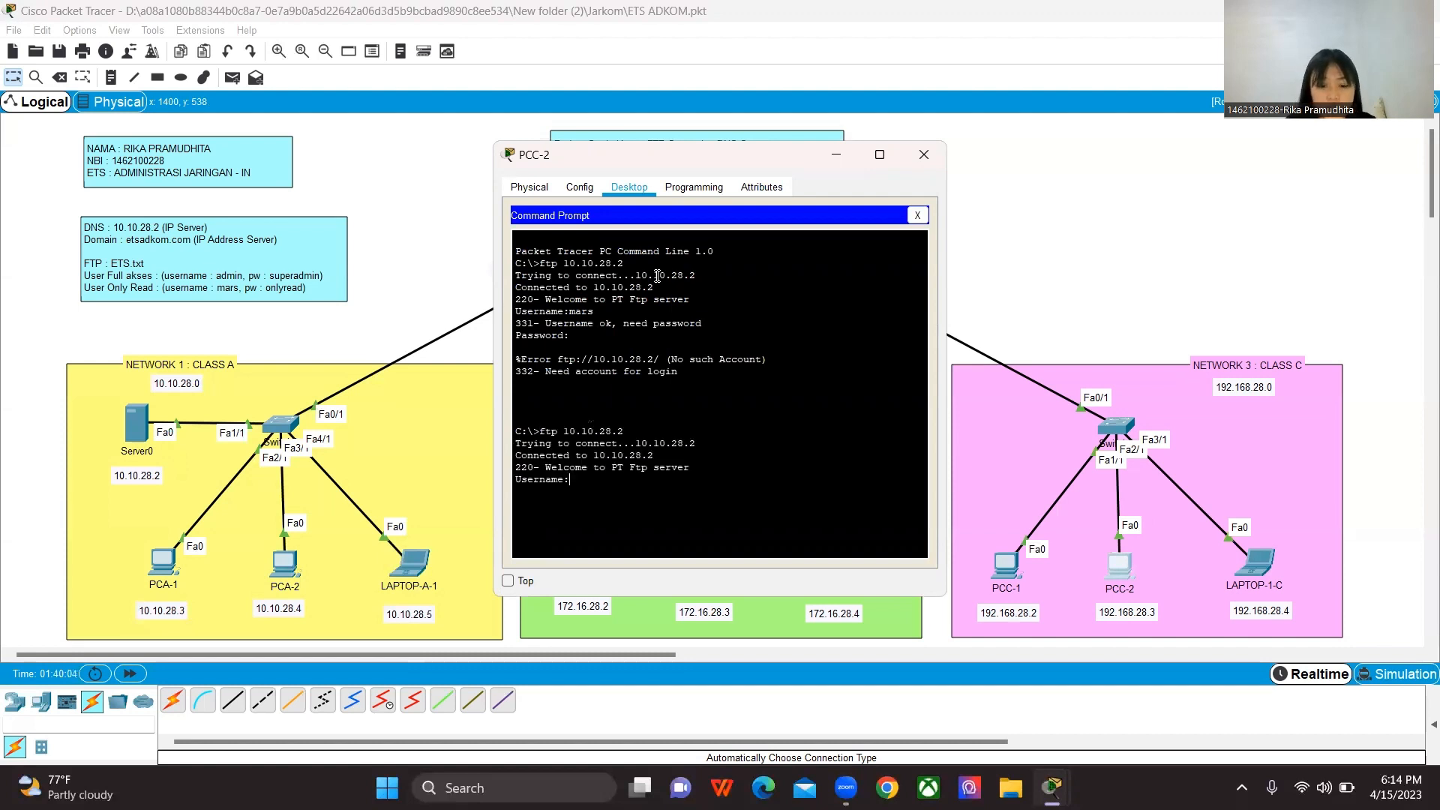
text(mars)
key(Return)
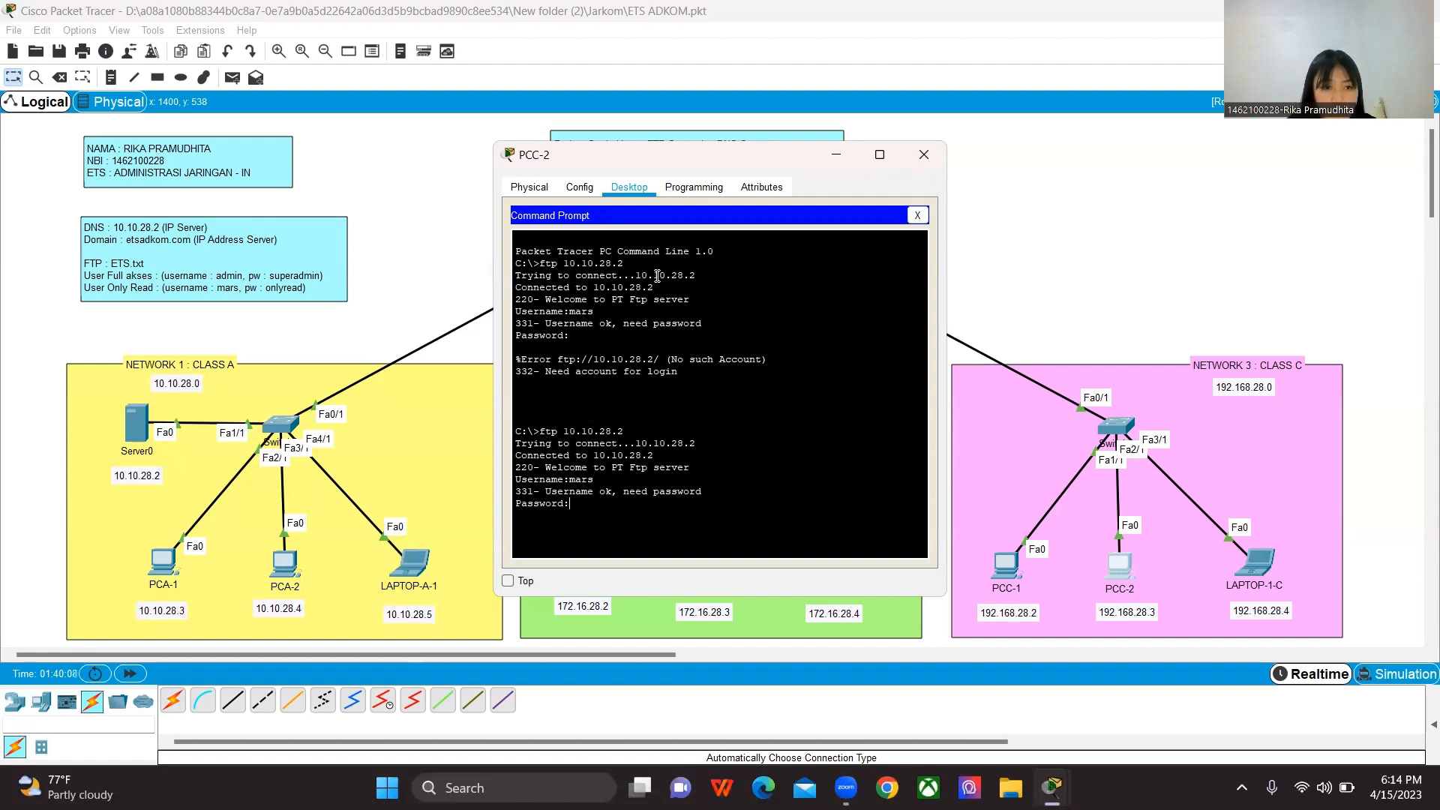
text(onlyread)
key(Return)
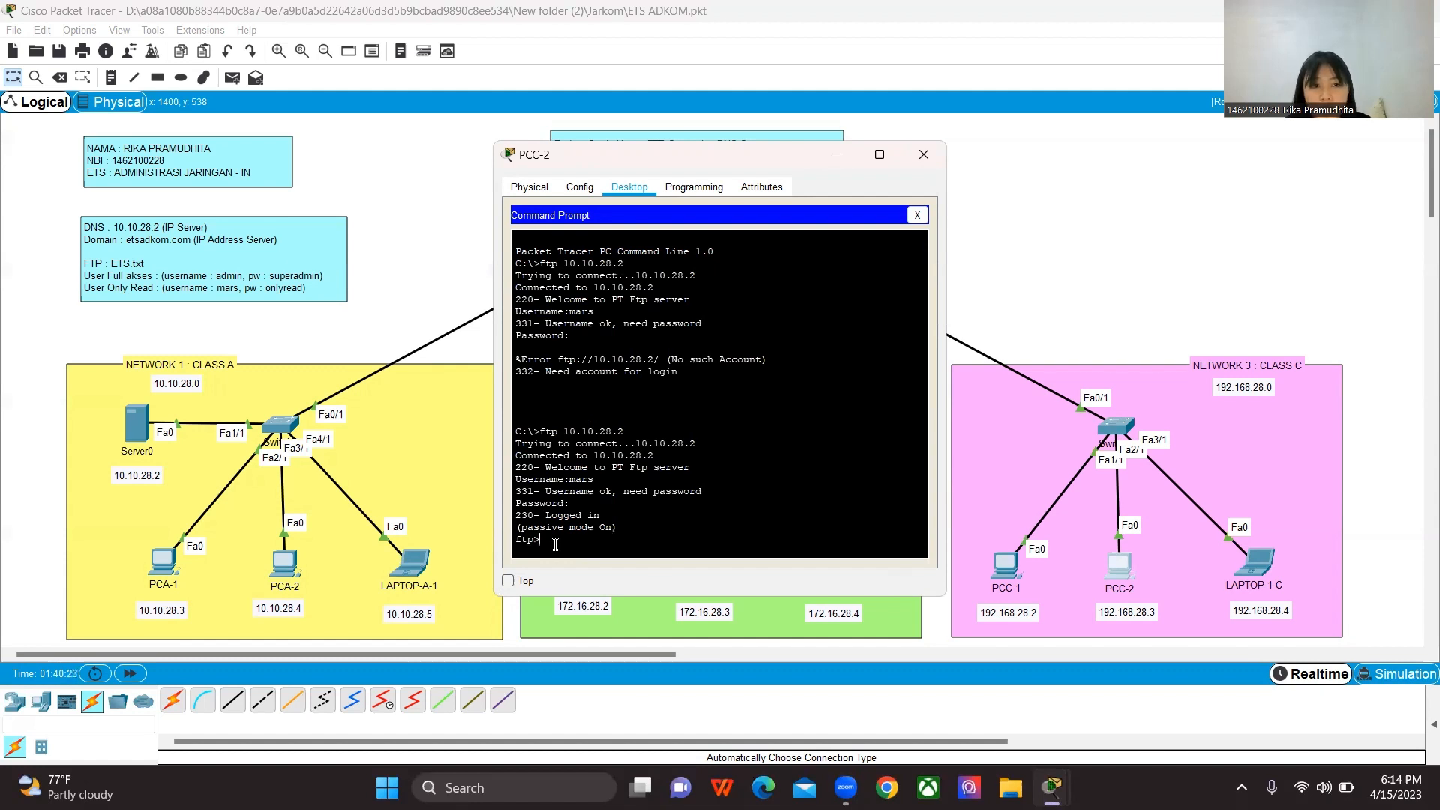
Step: Download ETS.txt from the FTP server to PCC-2 with the get command and close the Command Prompt
text(re)
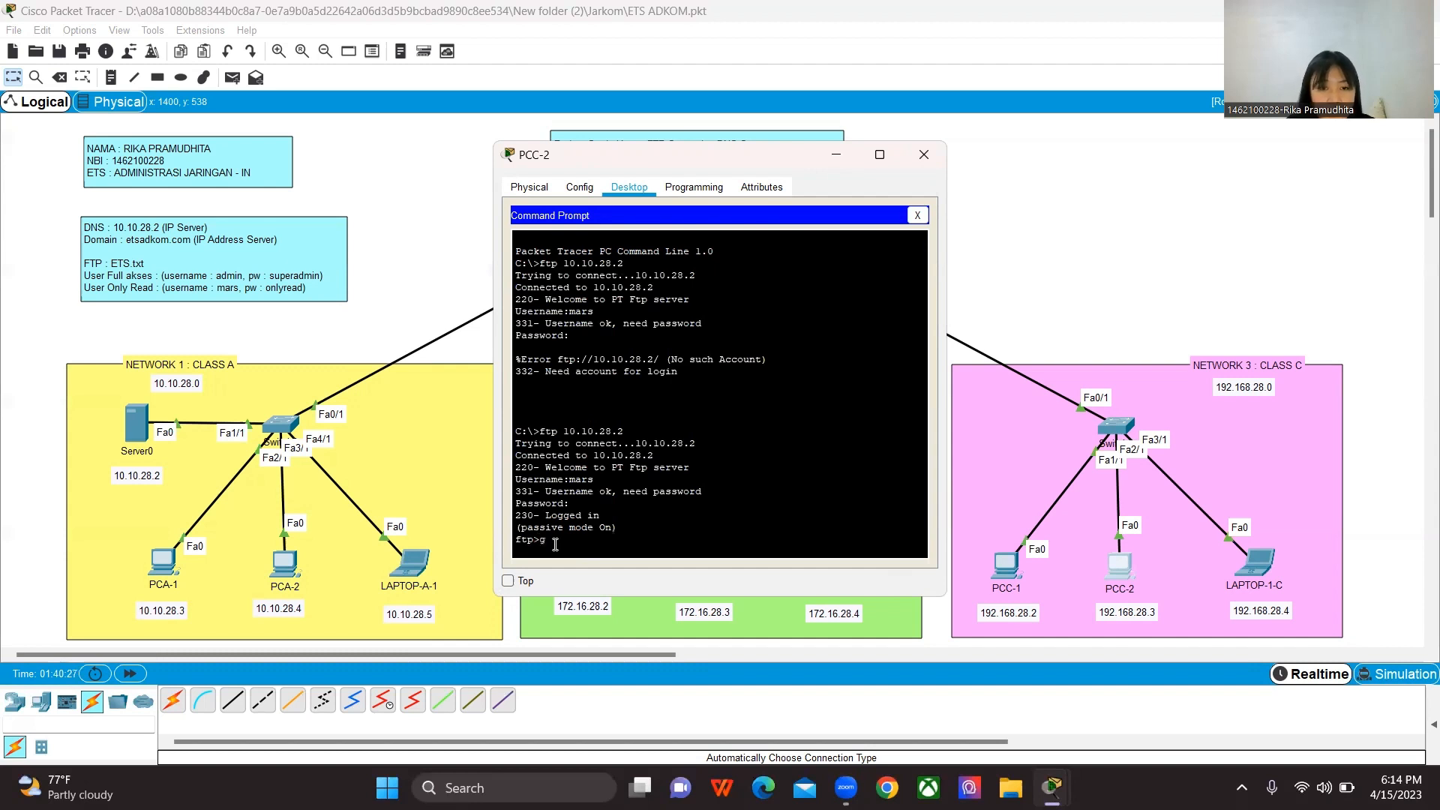
text(et ETS.)
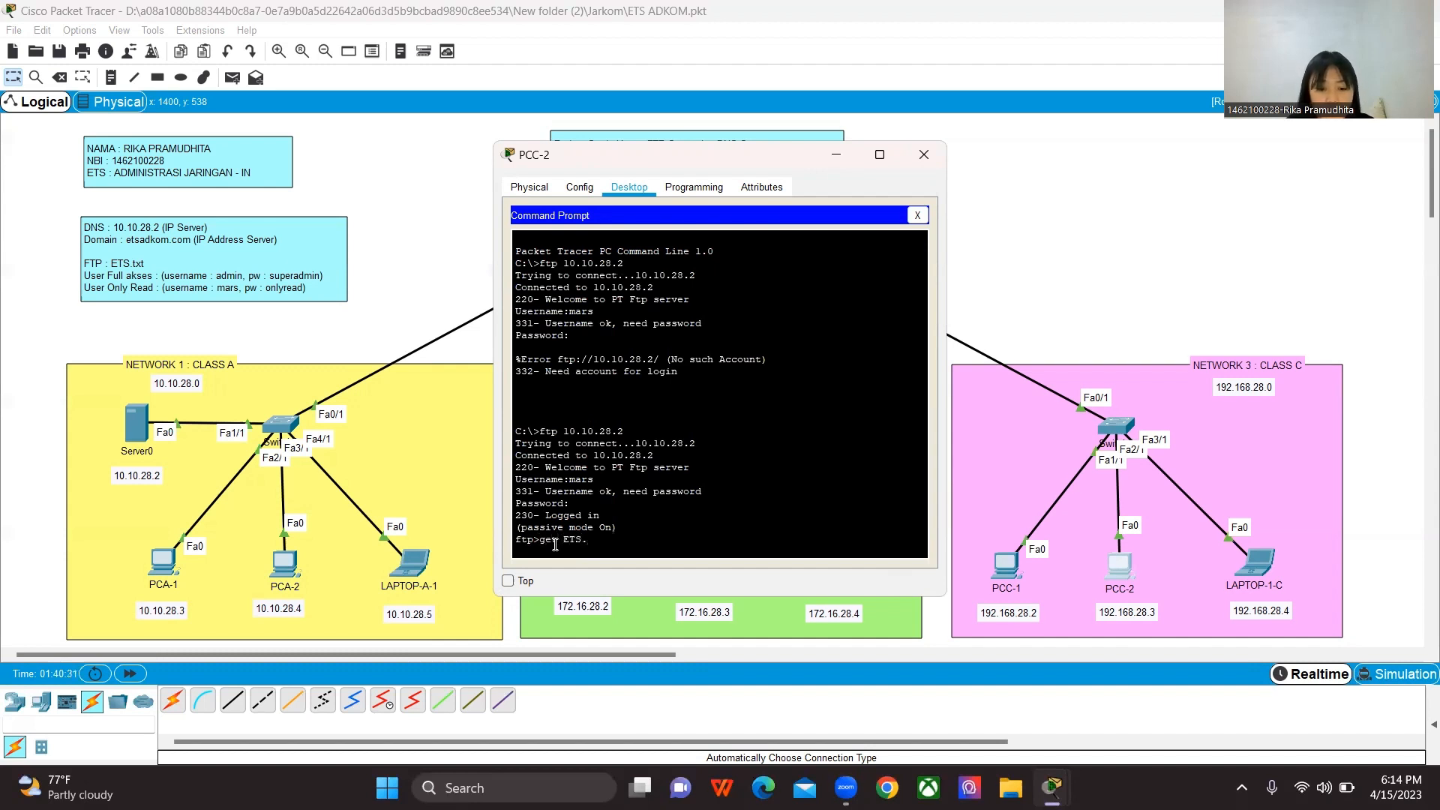
text(txt)
key(Return)
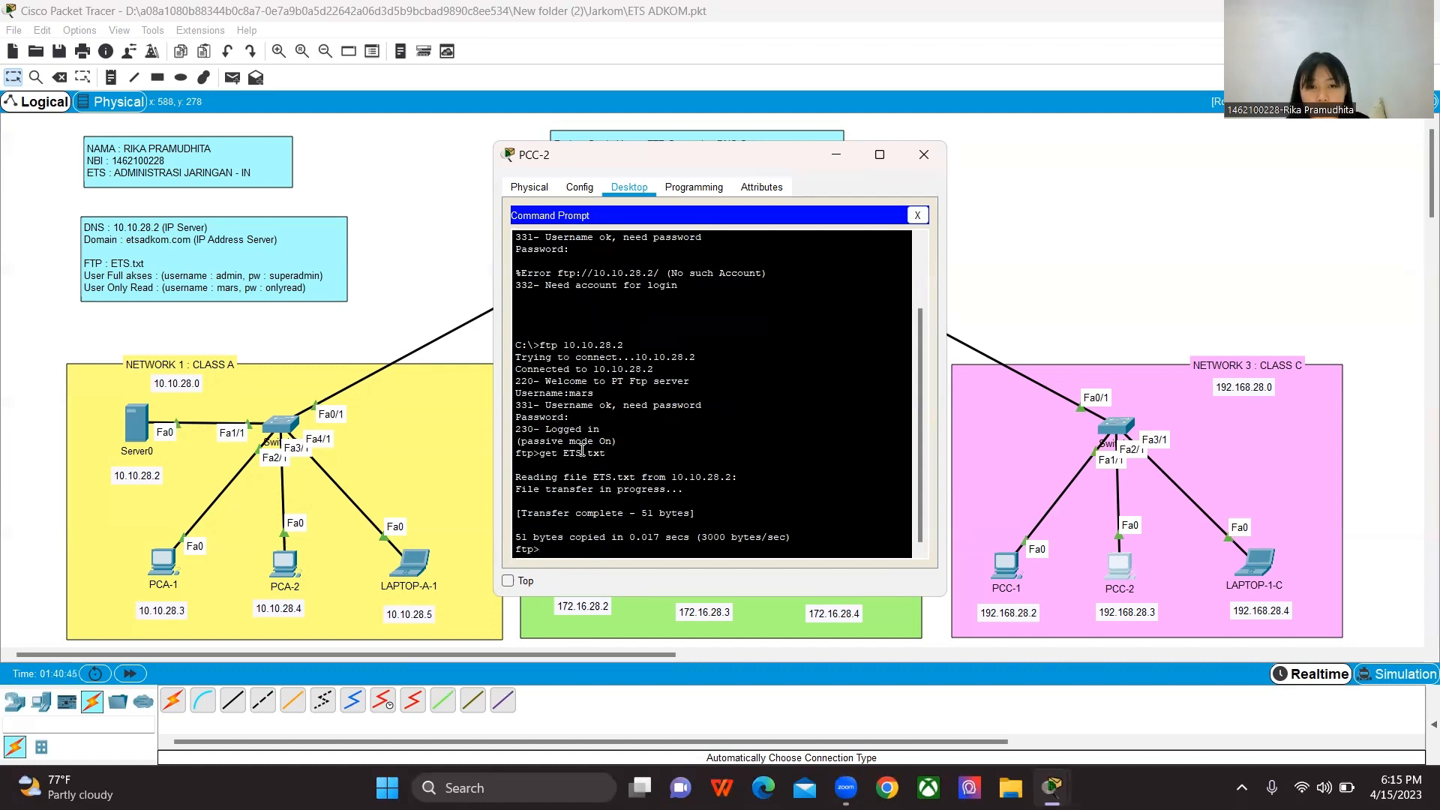
click(918, 216)
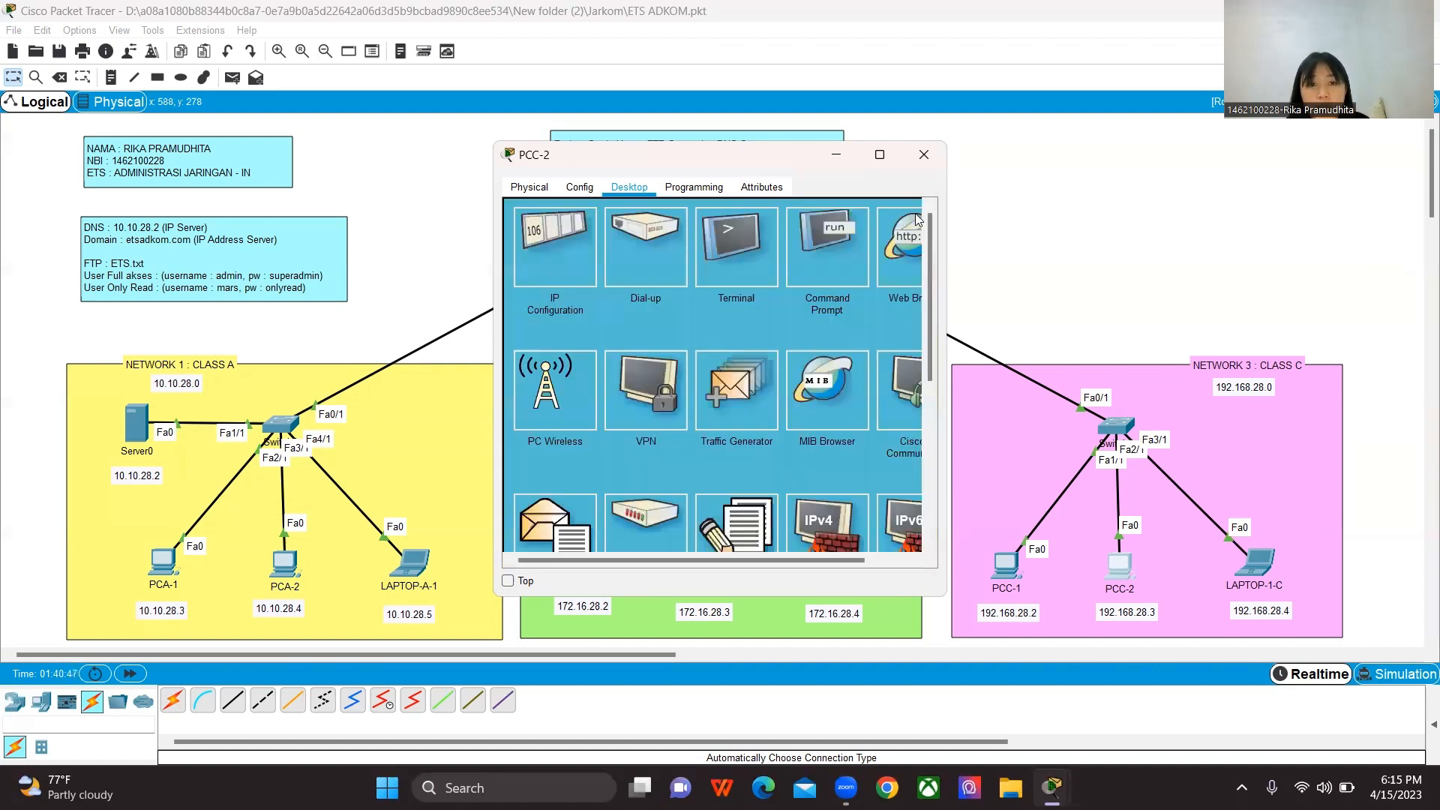
Step: Open ETS.txt in PCC-2's Text Editor to check the downloaded content, and close the editor
click(727, 514)
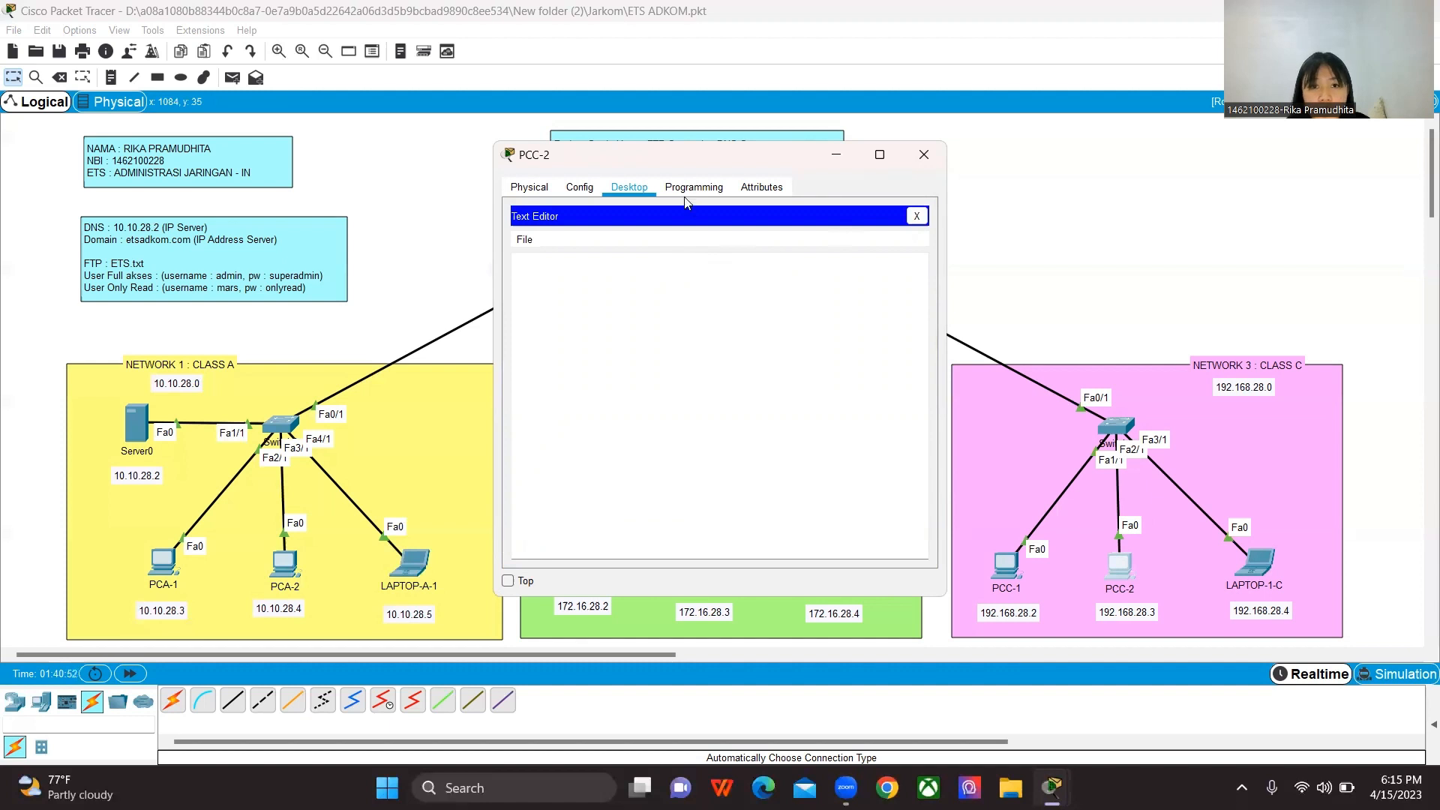
key(ctrl+o)
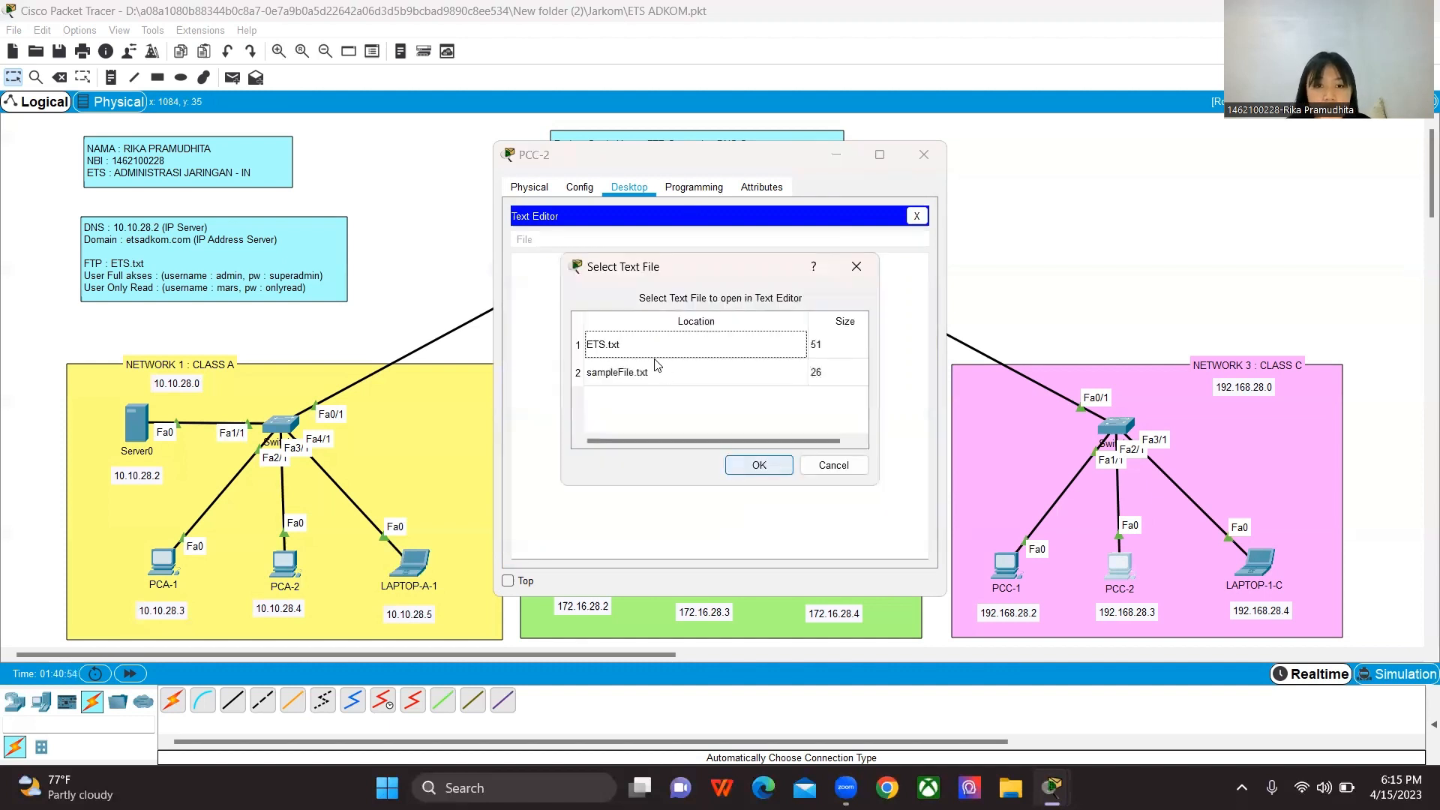
click(678, 345)
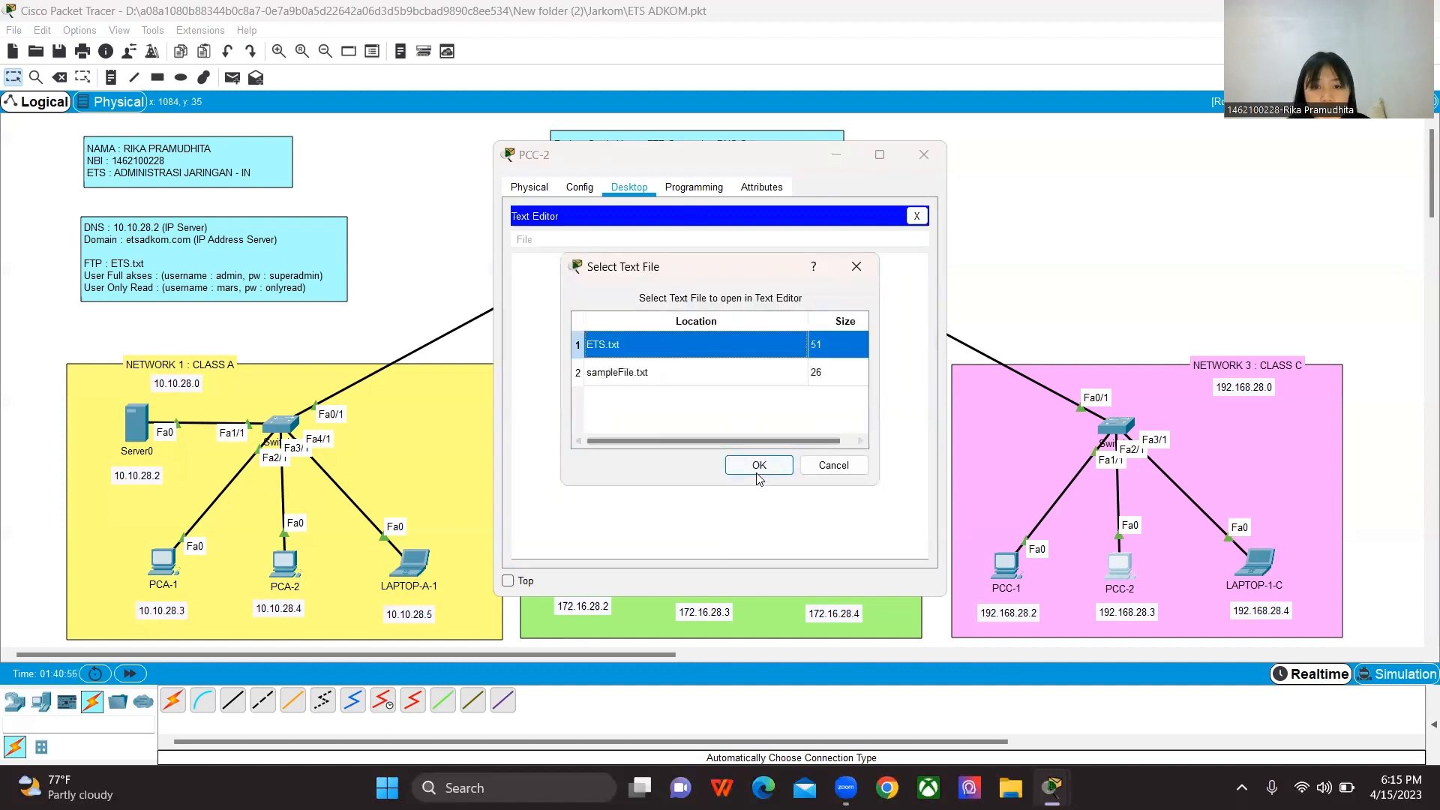
click(759, 465)
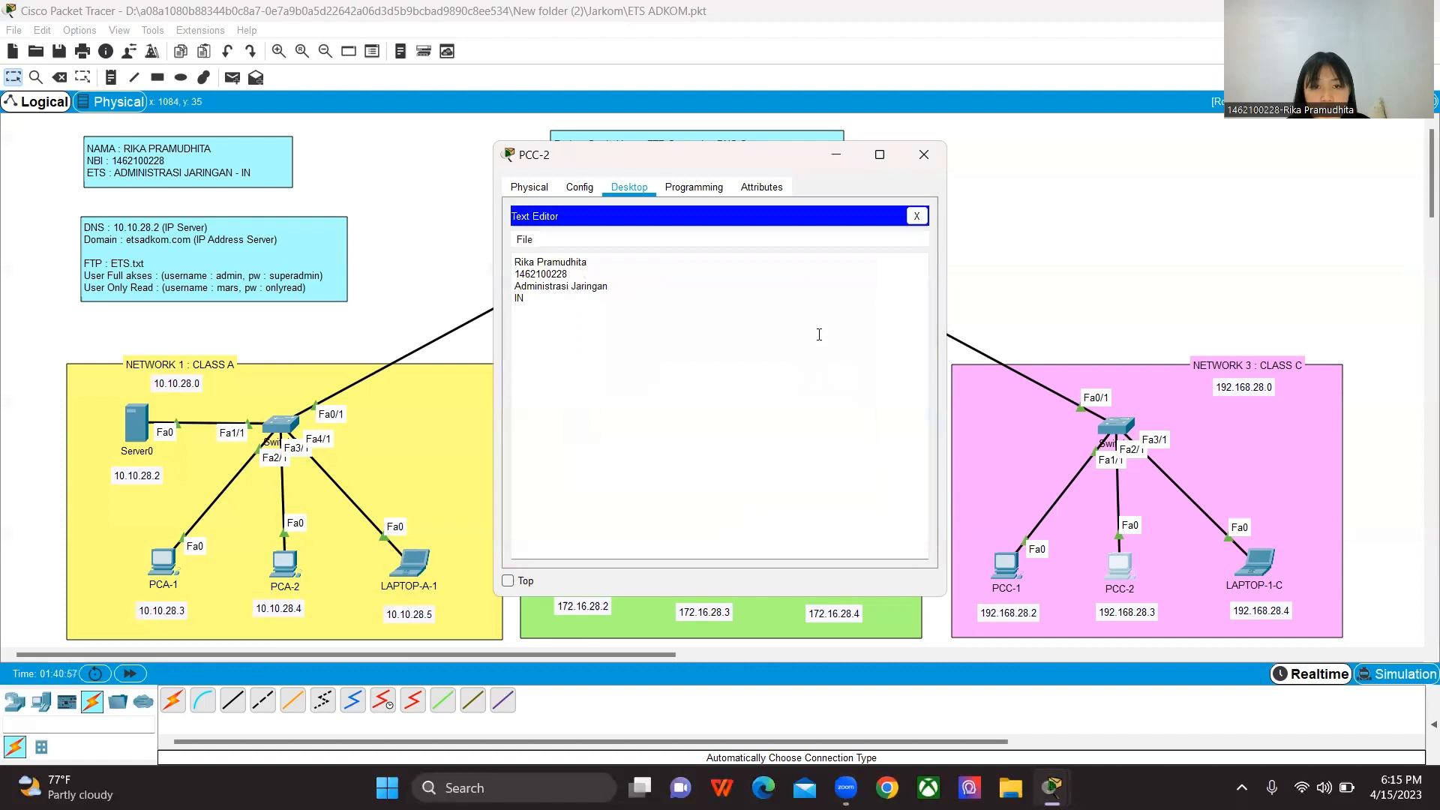
click(916, 216)
Step: Write INI FILE BARU in a new blank document in PCC-2's Text Editor
click(720, 539)
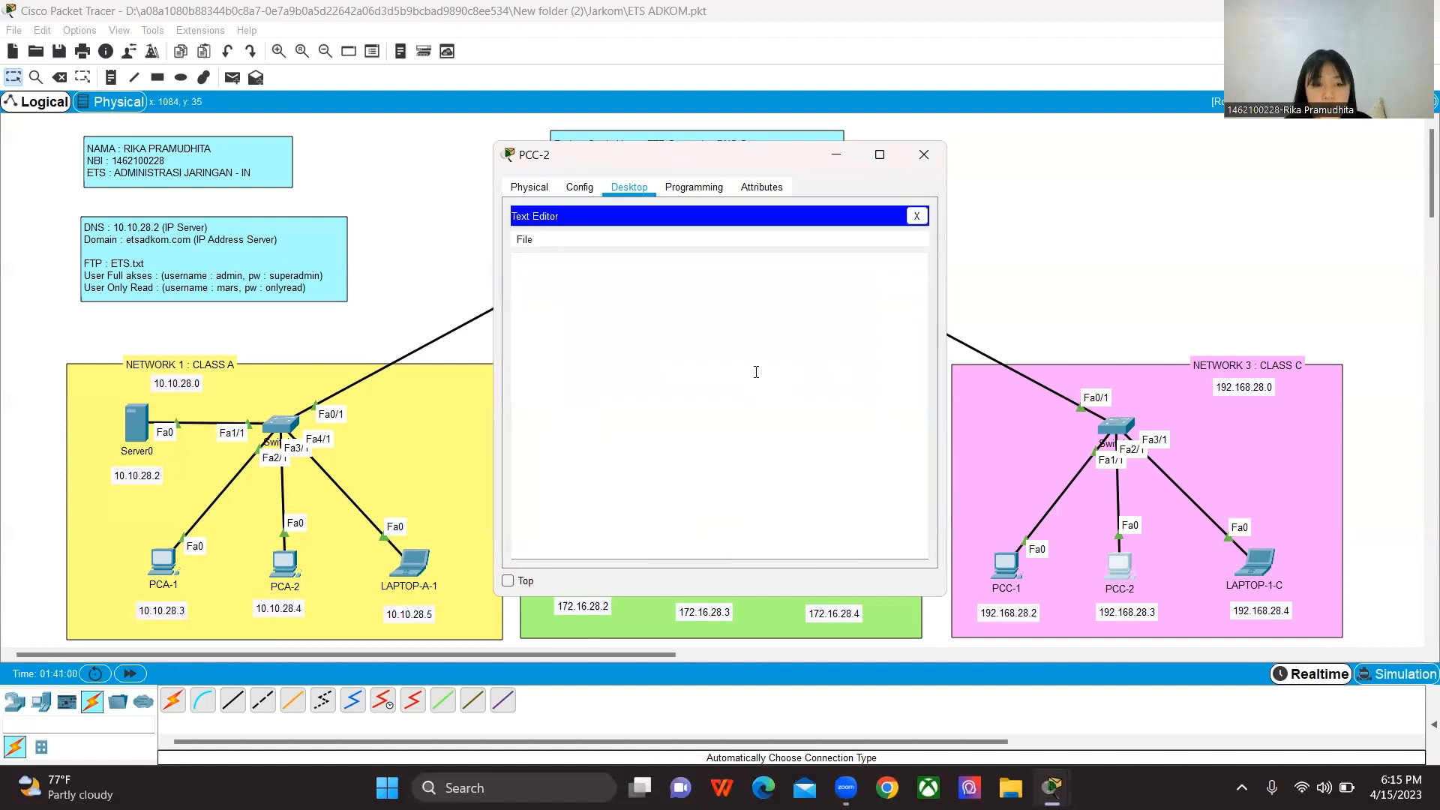
click(653, 291)
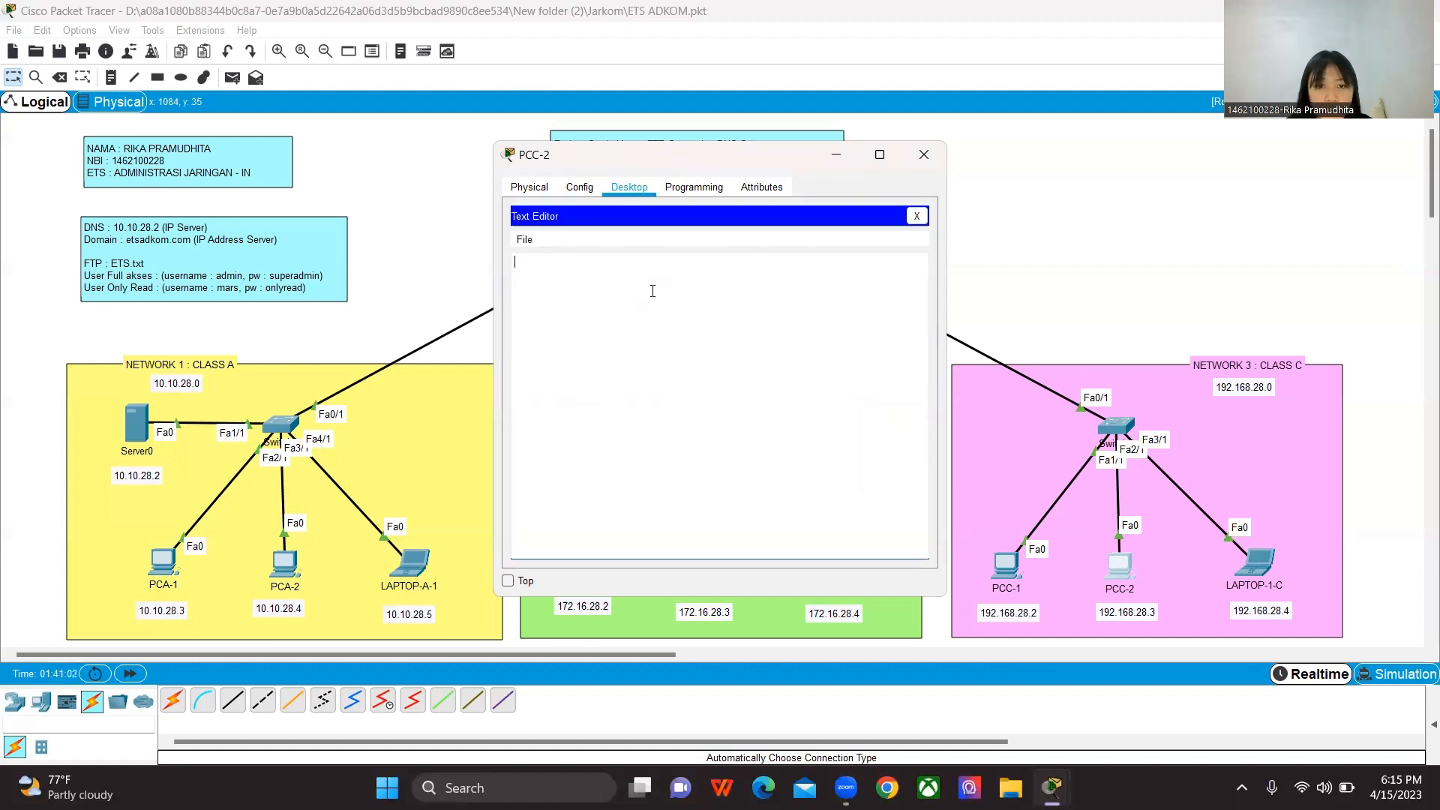
text(INI FILE )
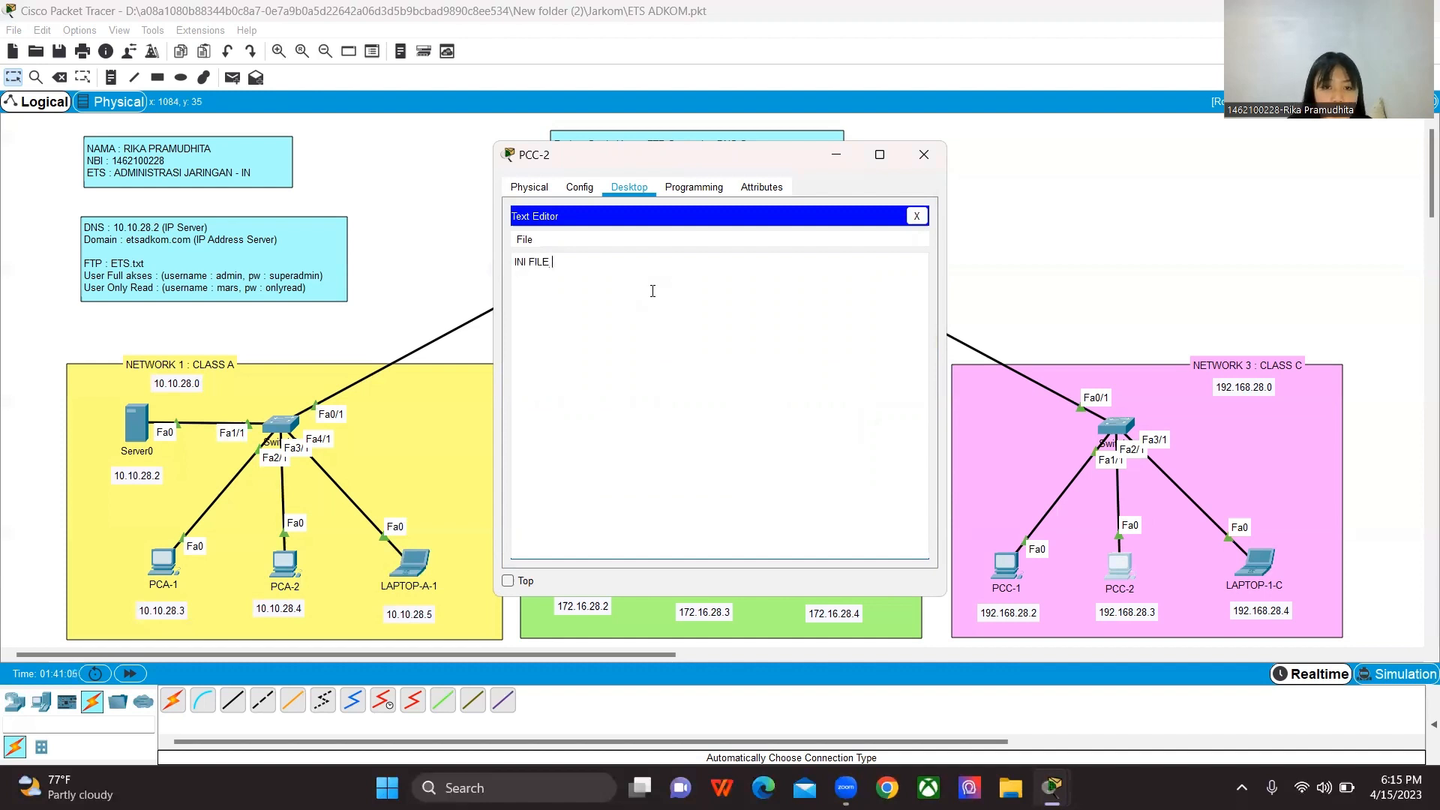
text(BARU)
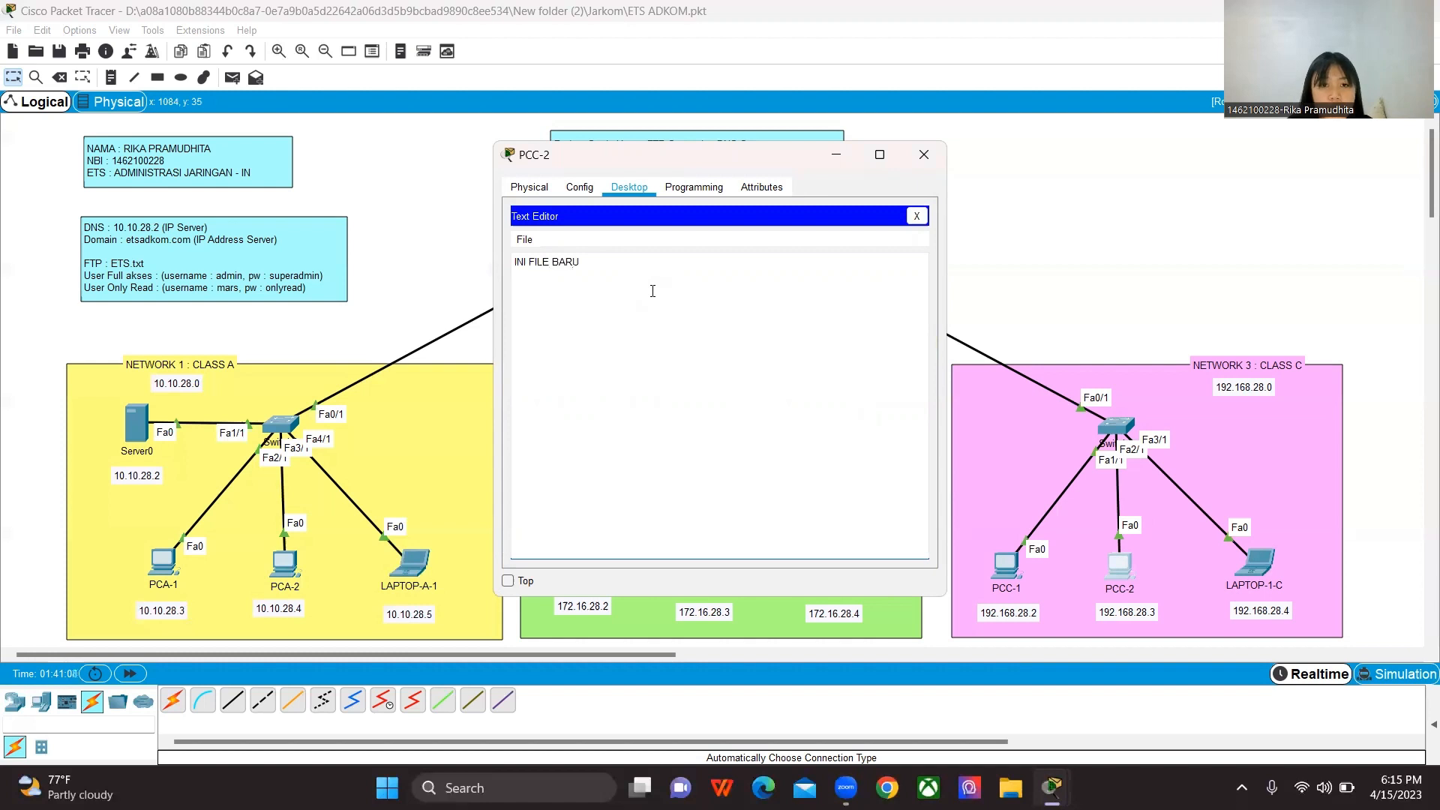
Step: Save the new text document on PCC-2 as NEW.txt and close the Text Editor
key(ctrl+s)
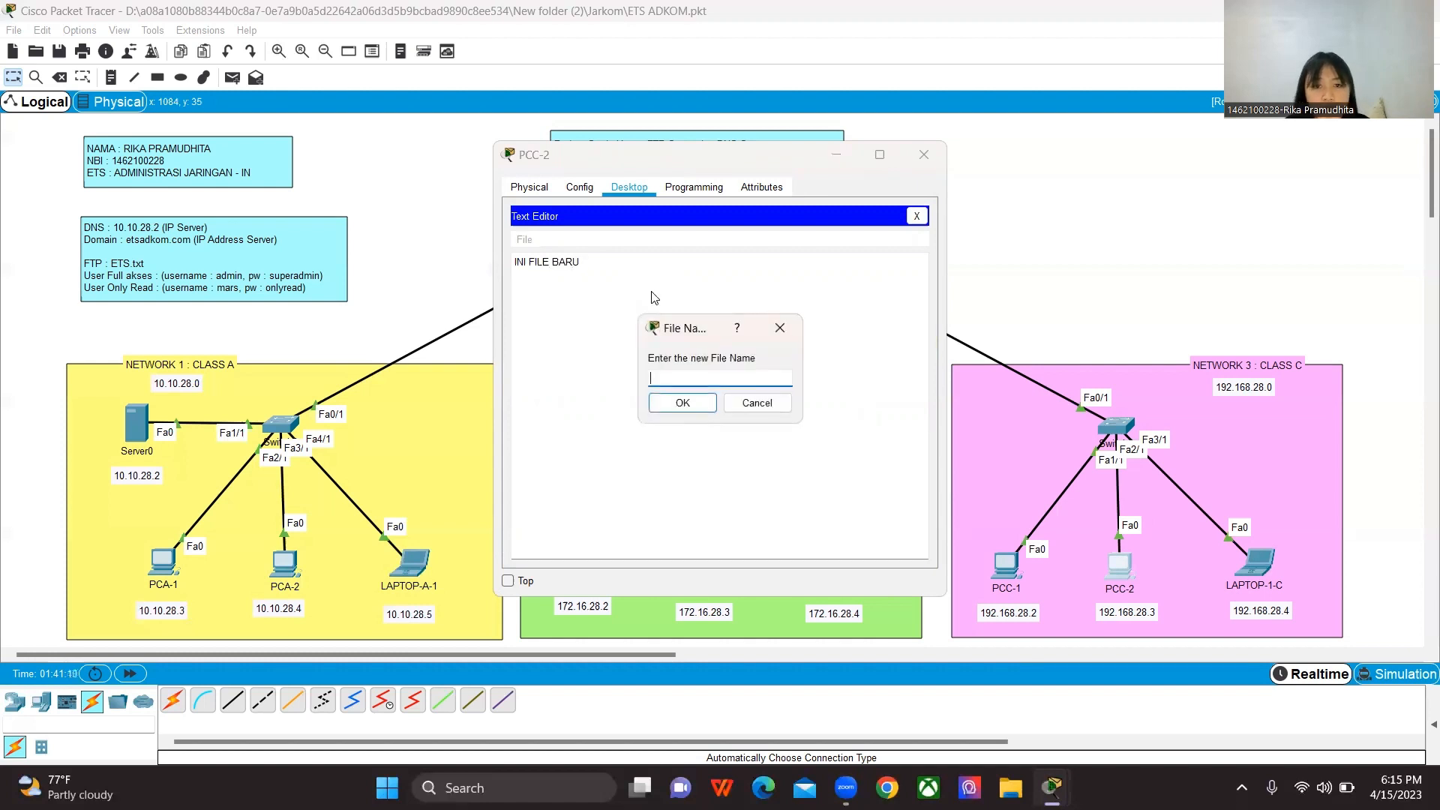
text(ne)
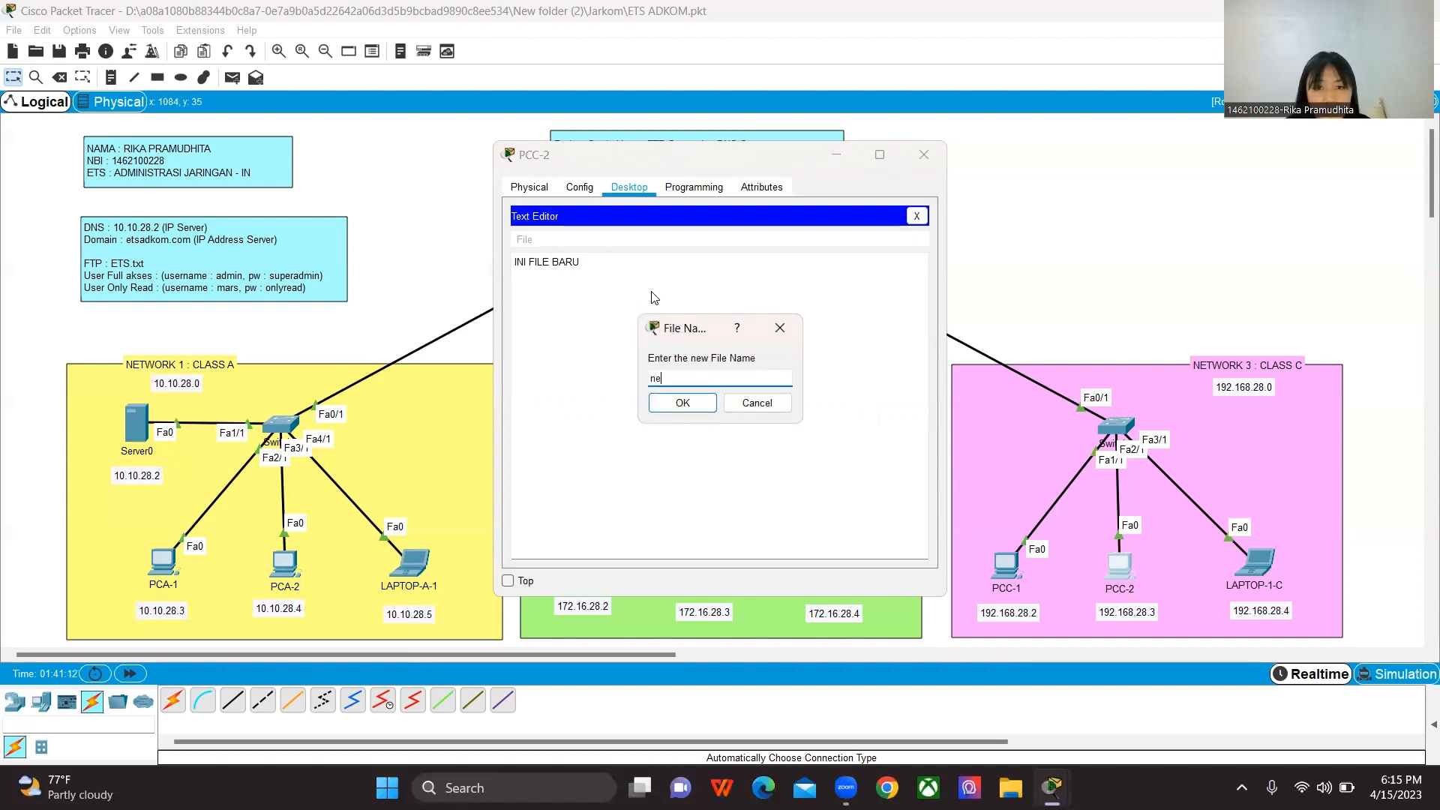
text(w)
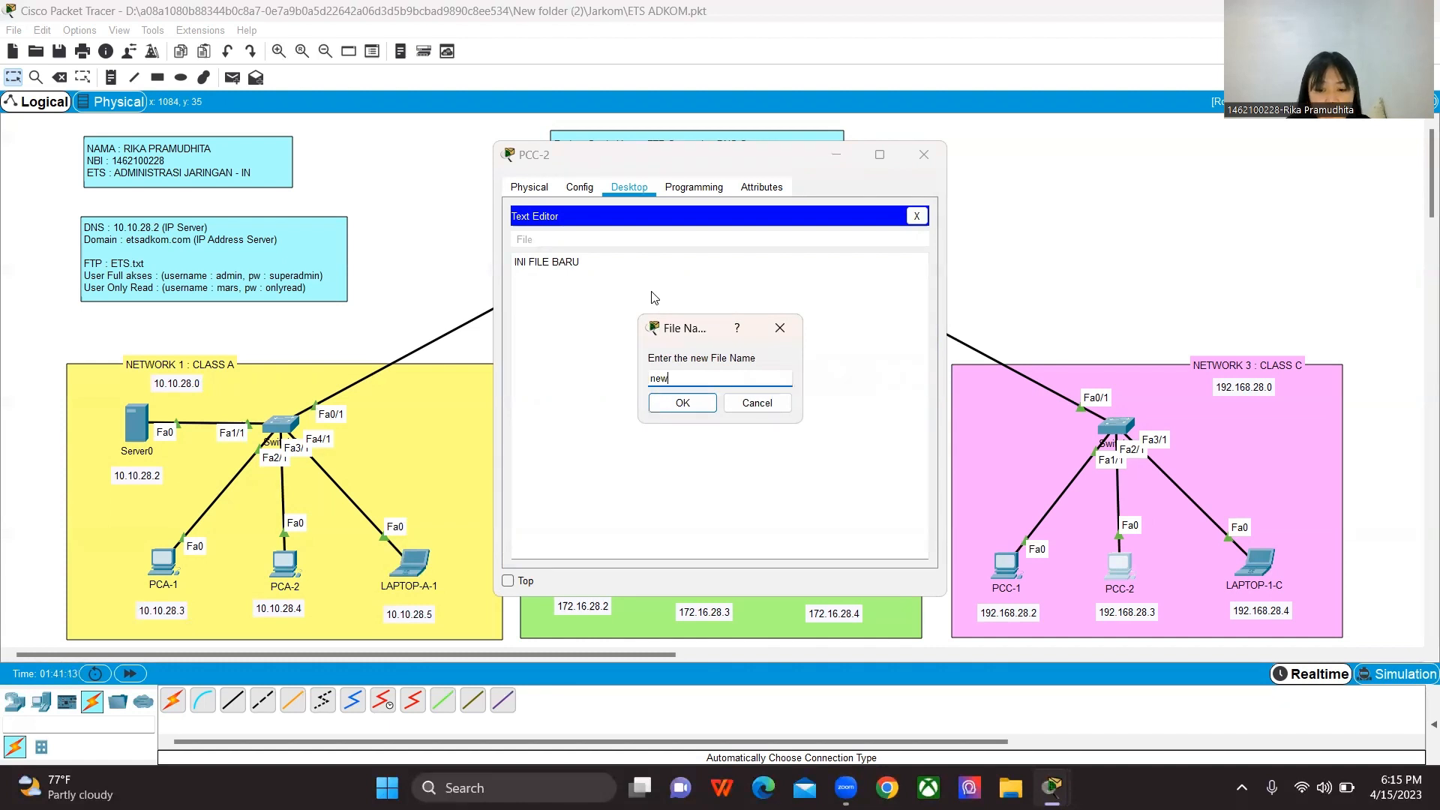
key(BackSpace)
key(BackSpace)
key(BackSpace)
text(NEW)
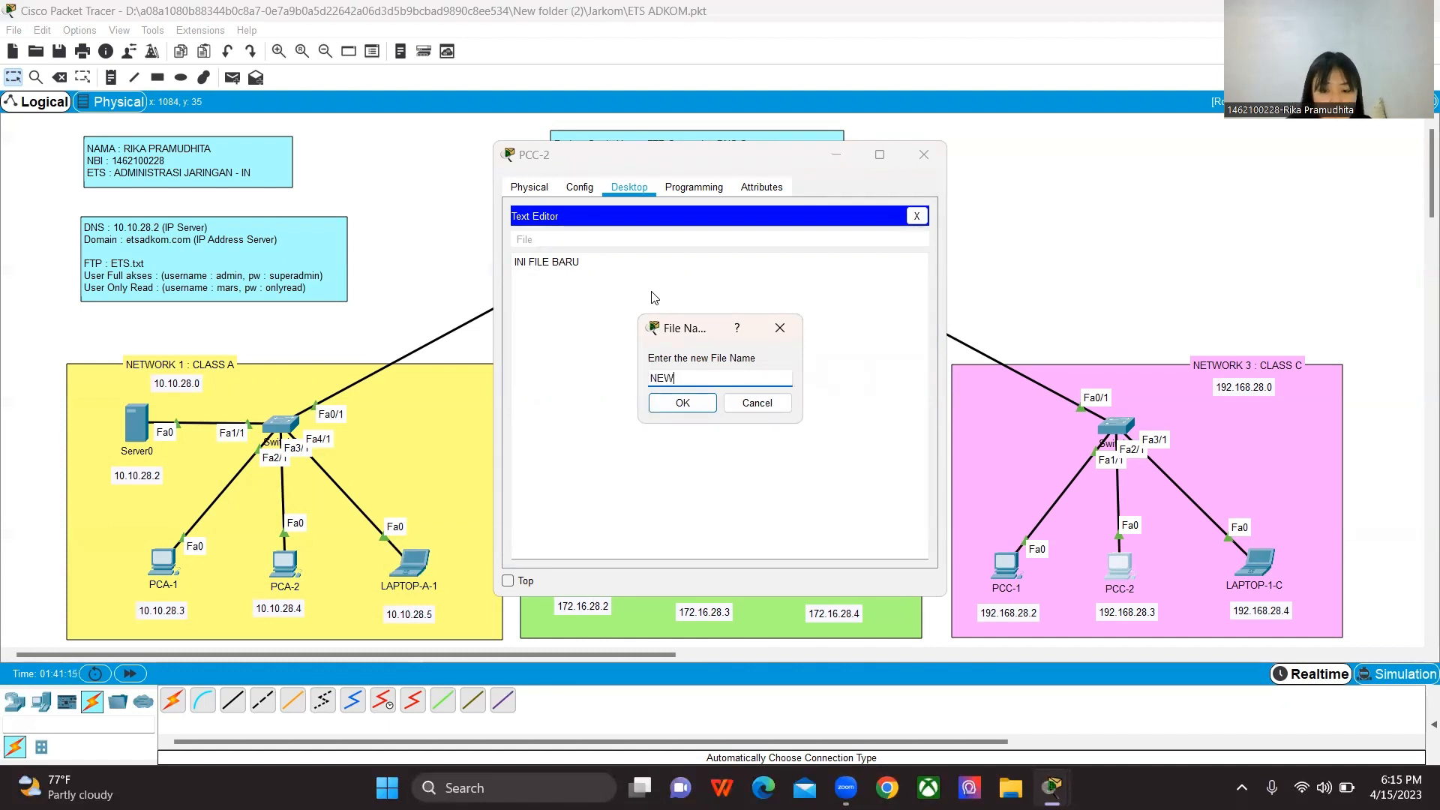
text(.txt)
key(Return)
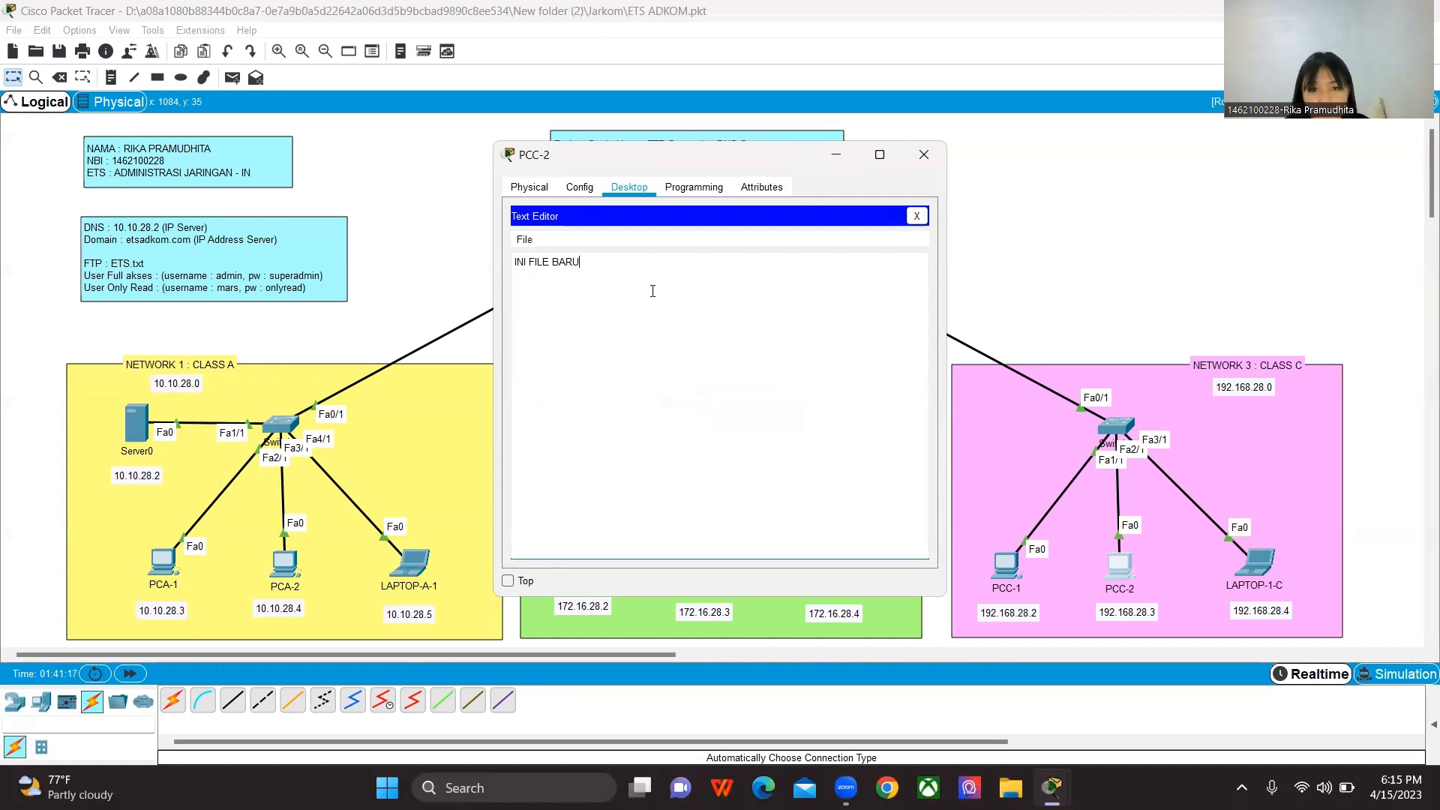
click(916, 216)
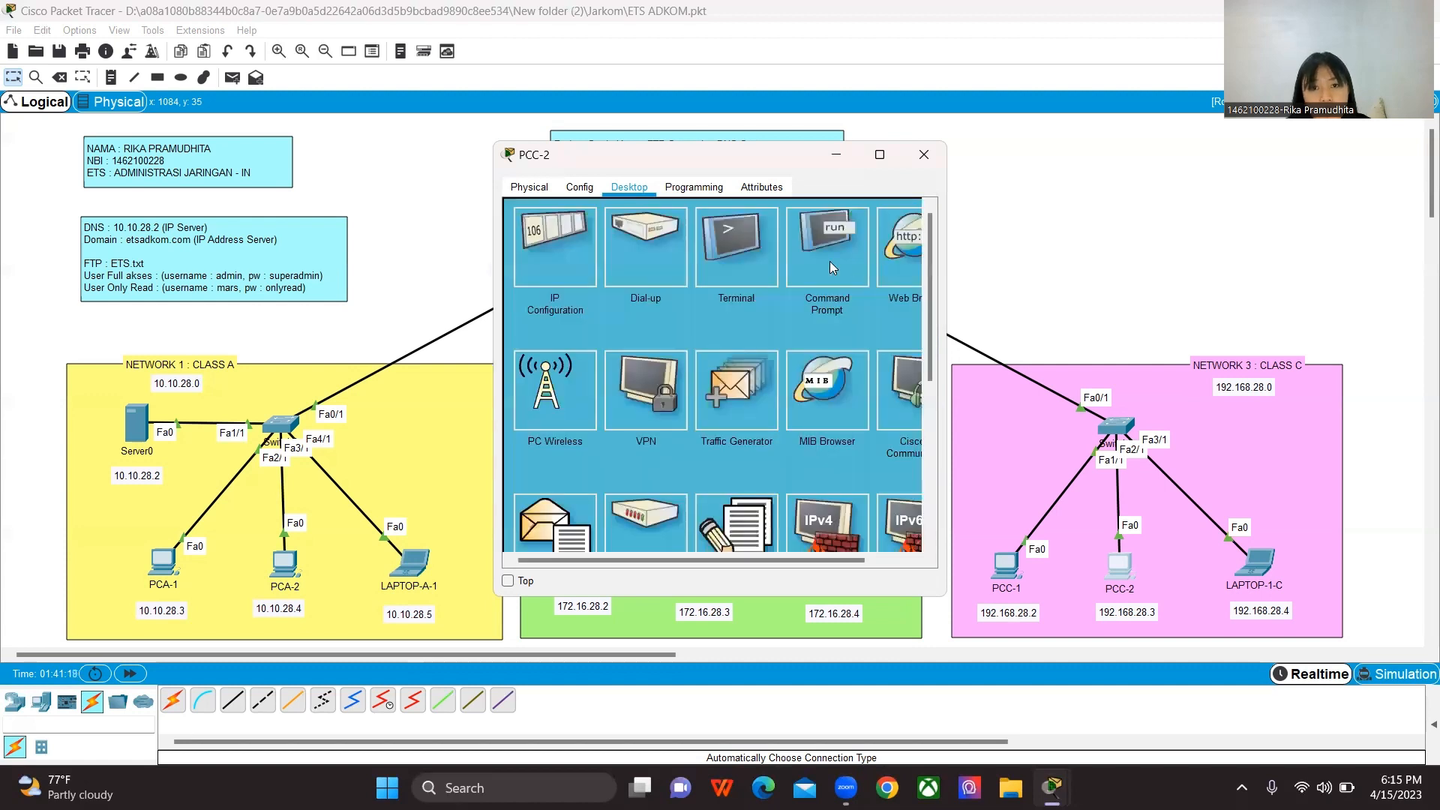
Step: Reopen PCC-2's Command Prompt and return to the prompt of the open FTP session
click(827, 257)
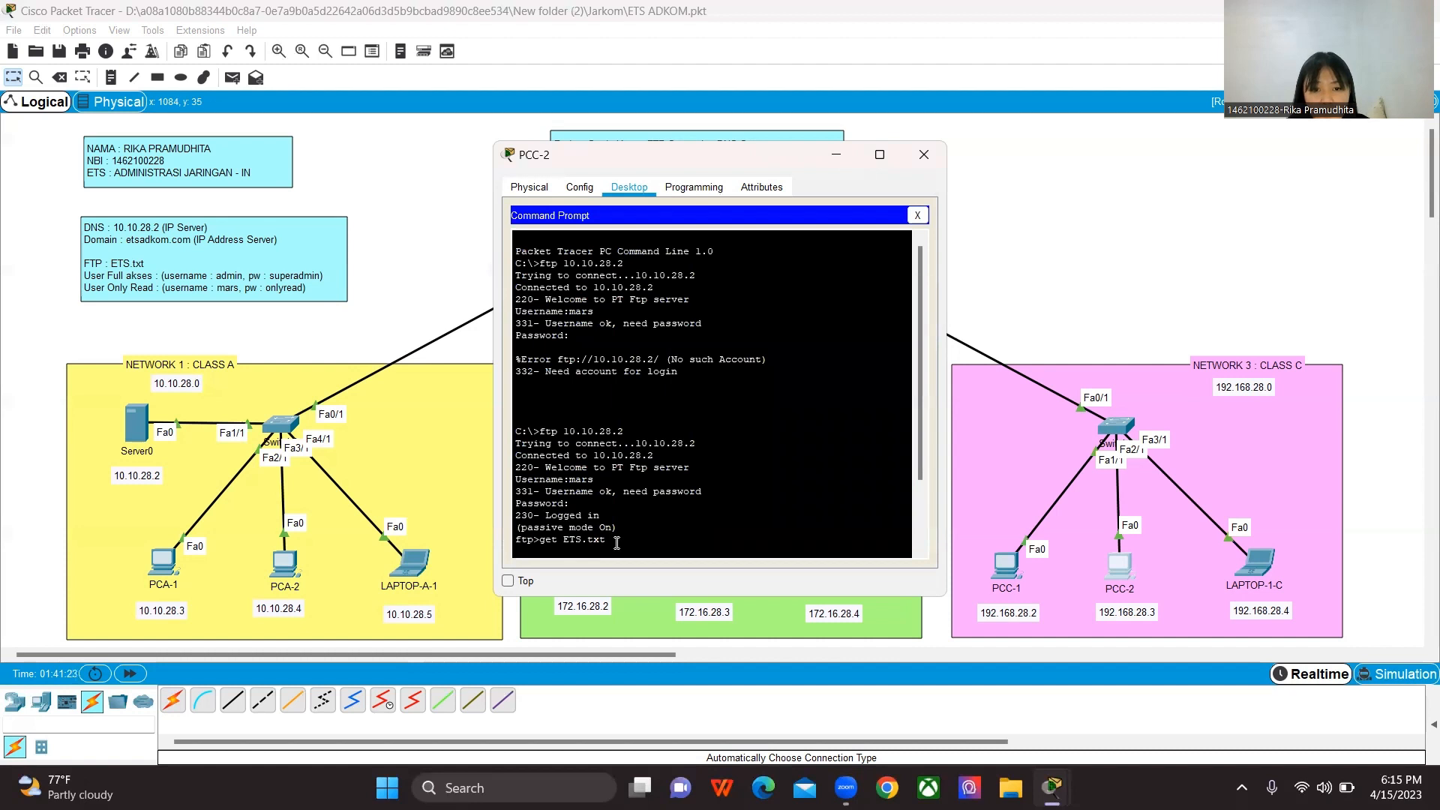
key(Return)
key(Return)
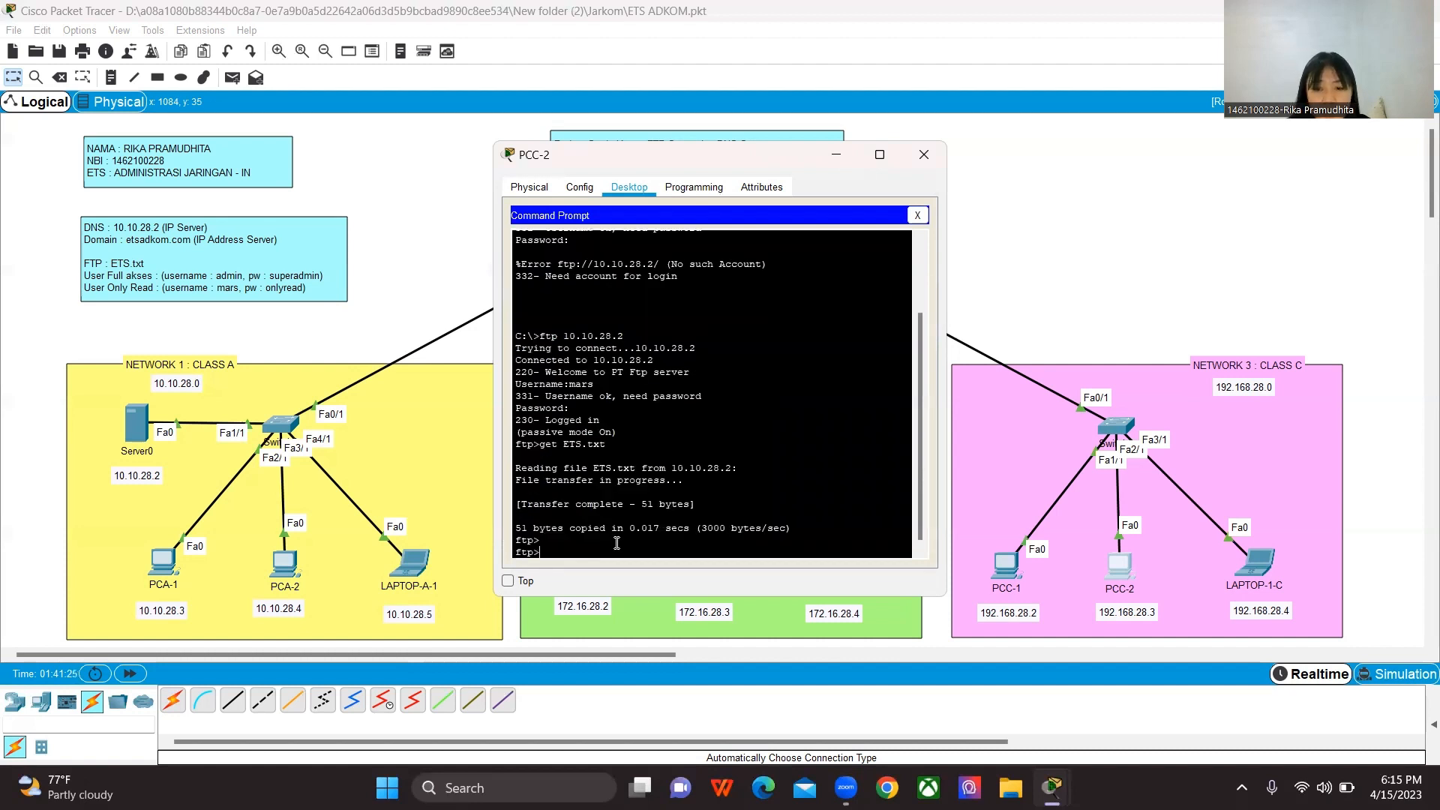
Step: Try to connect to the FTP server again with ftp 10.10.28.2 from inside the open FTP session
key(Up)
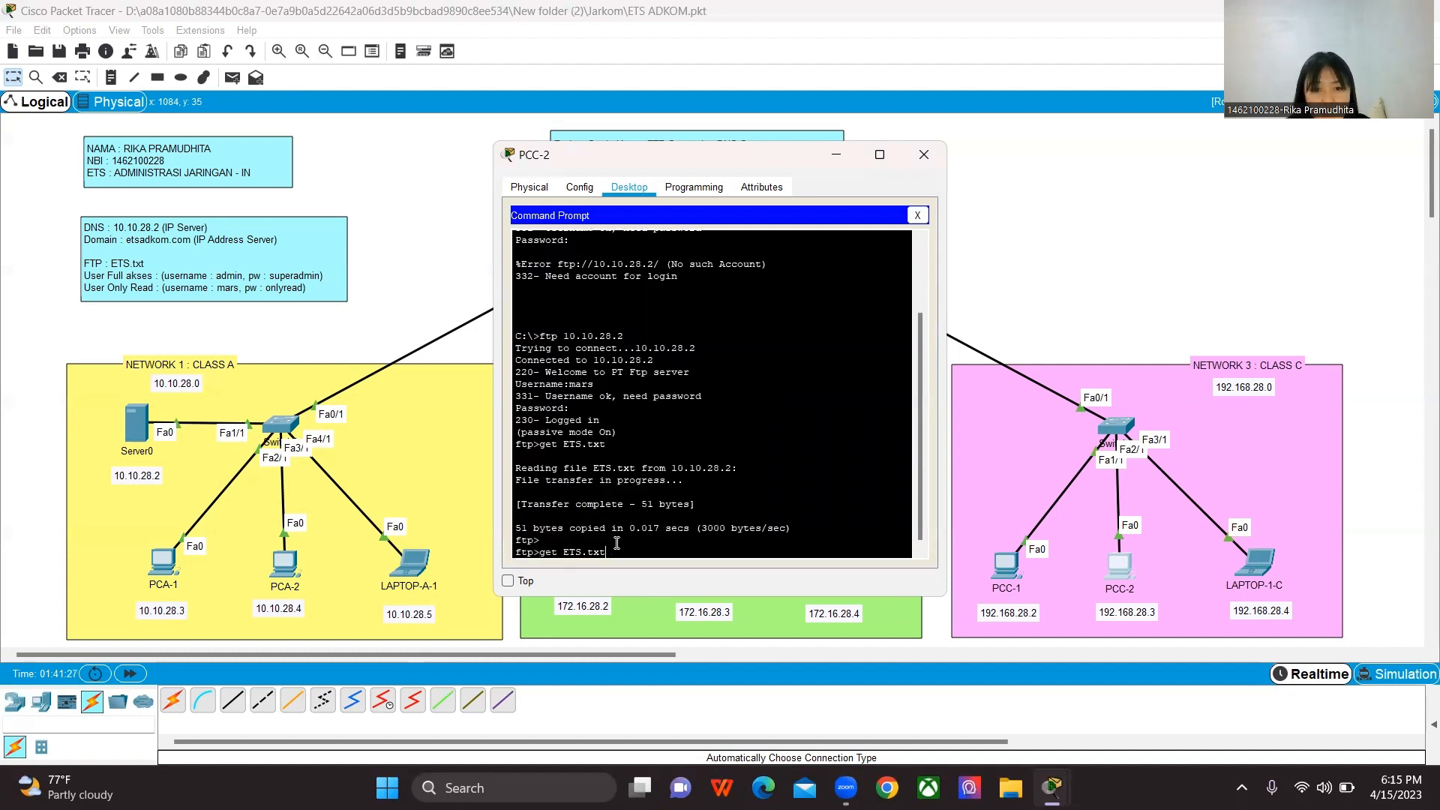
key(BackSpace)
key(BackSpace)
key(BackSpace)
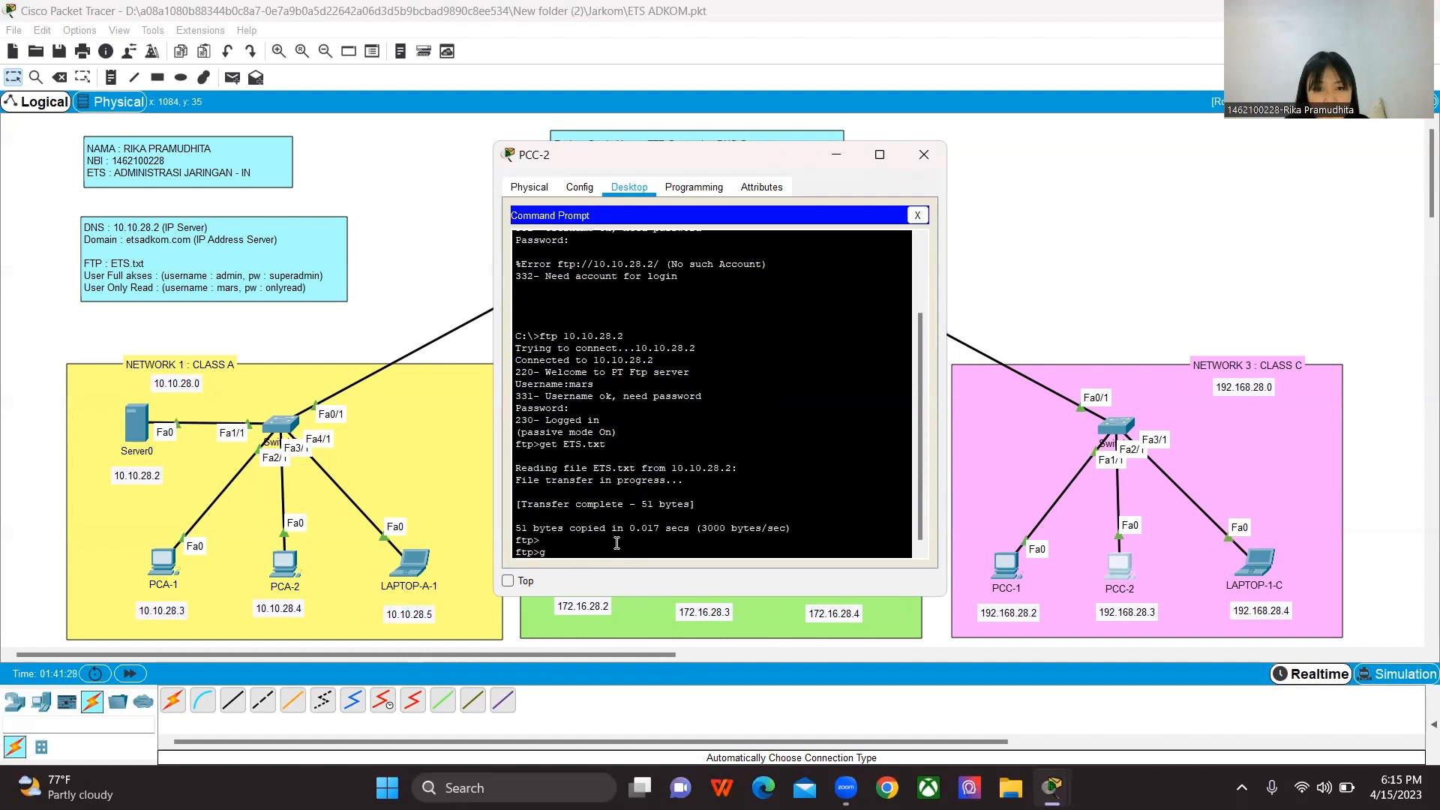
key(BackSpace)
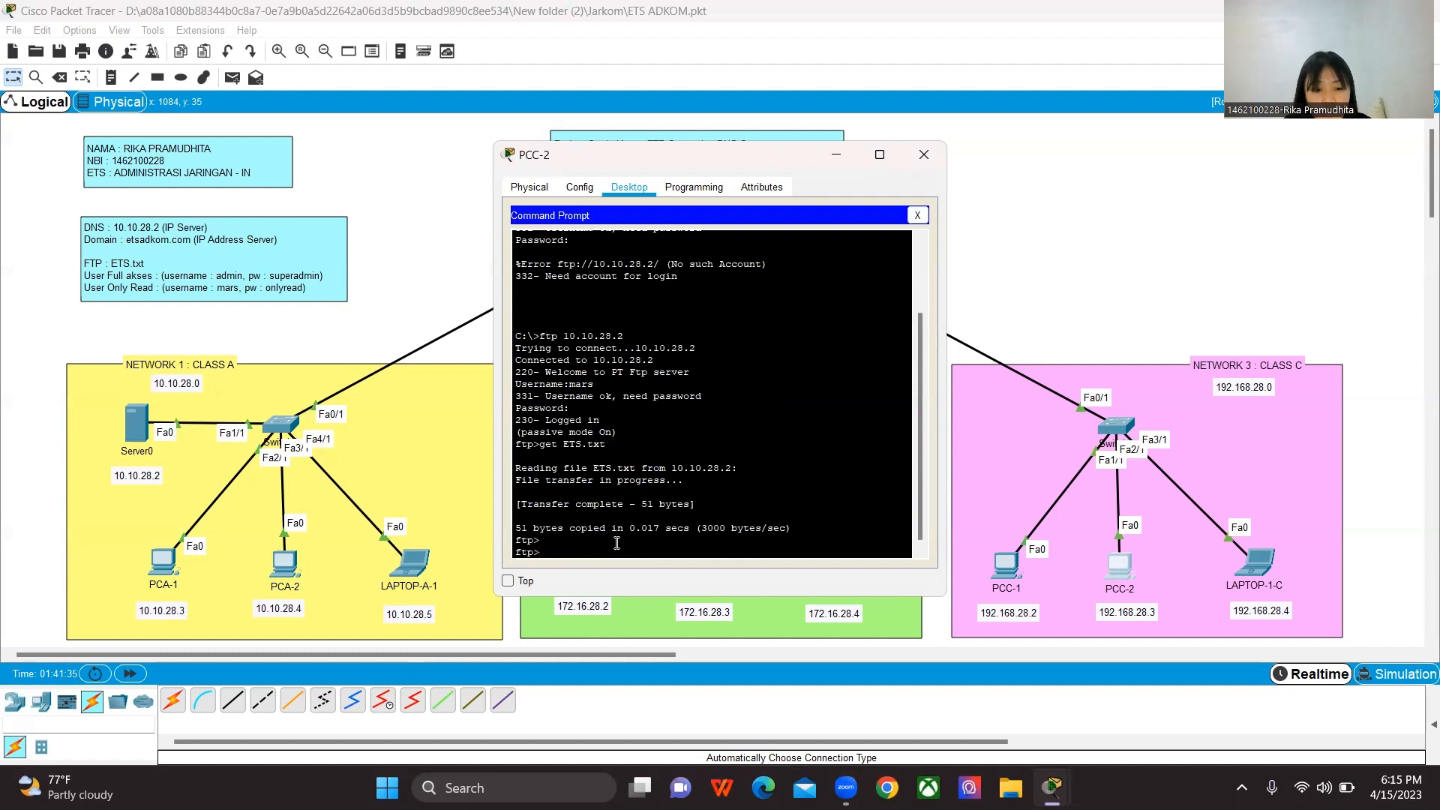
text(ftp )
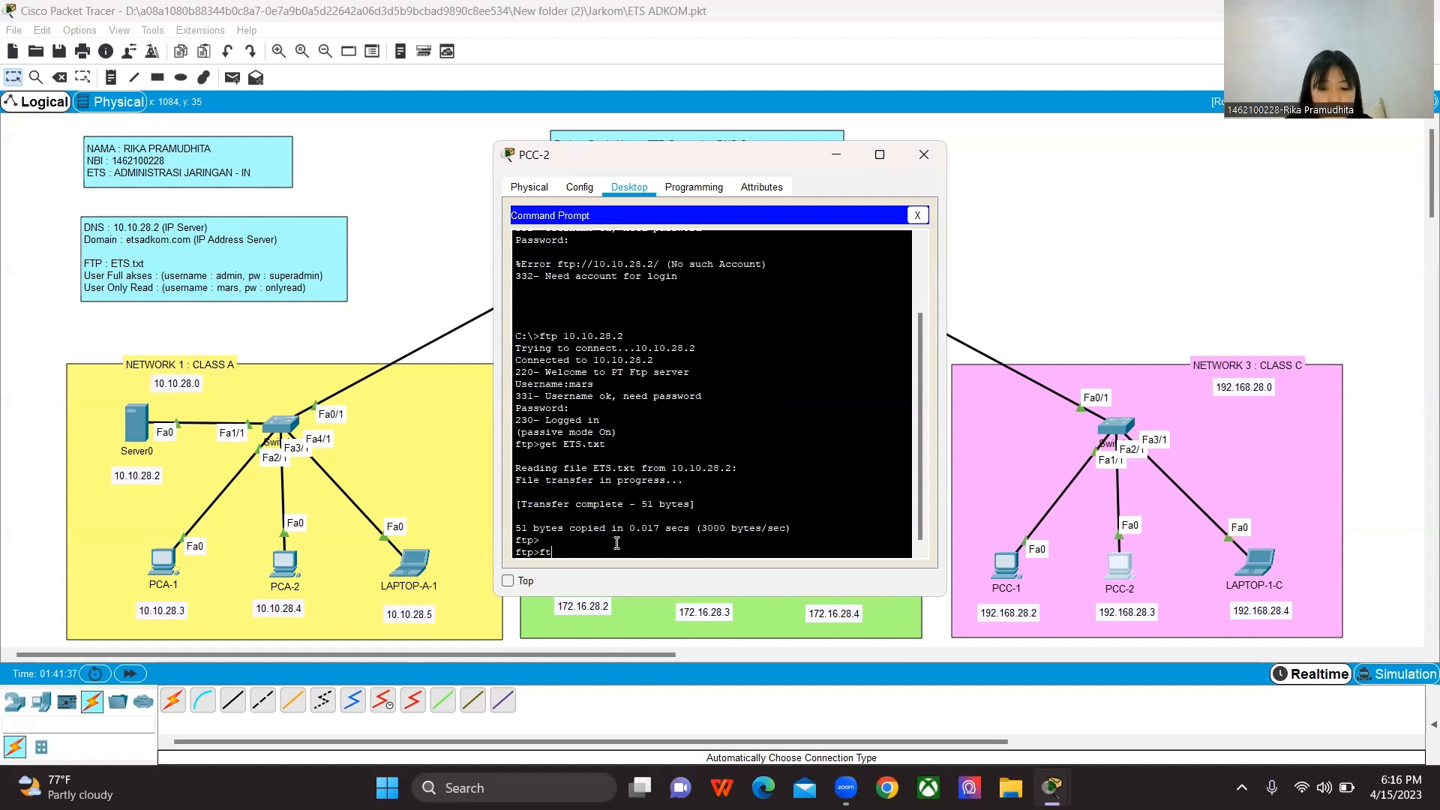
text(10.)
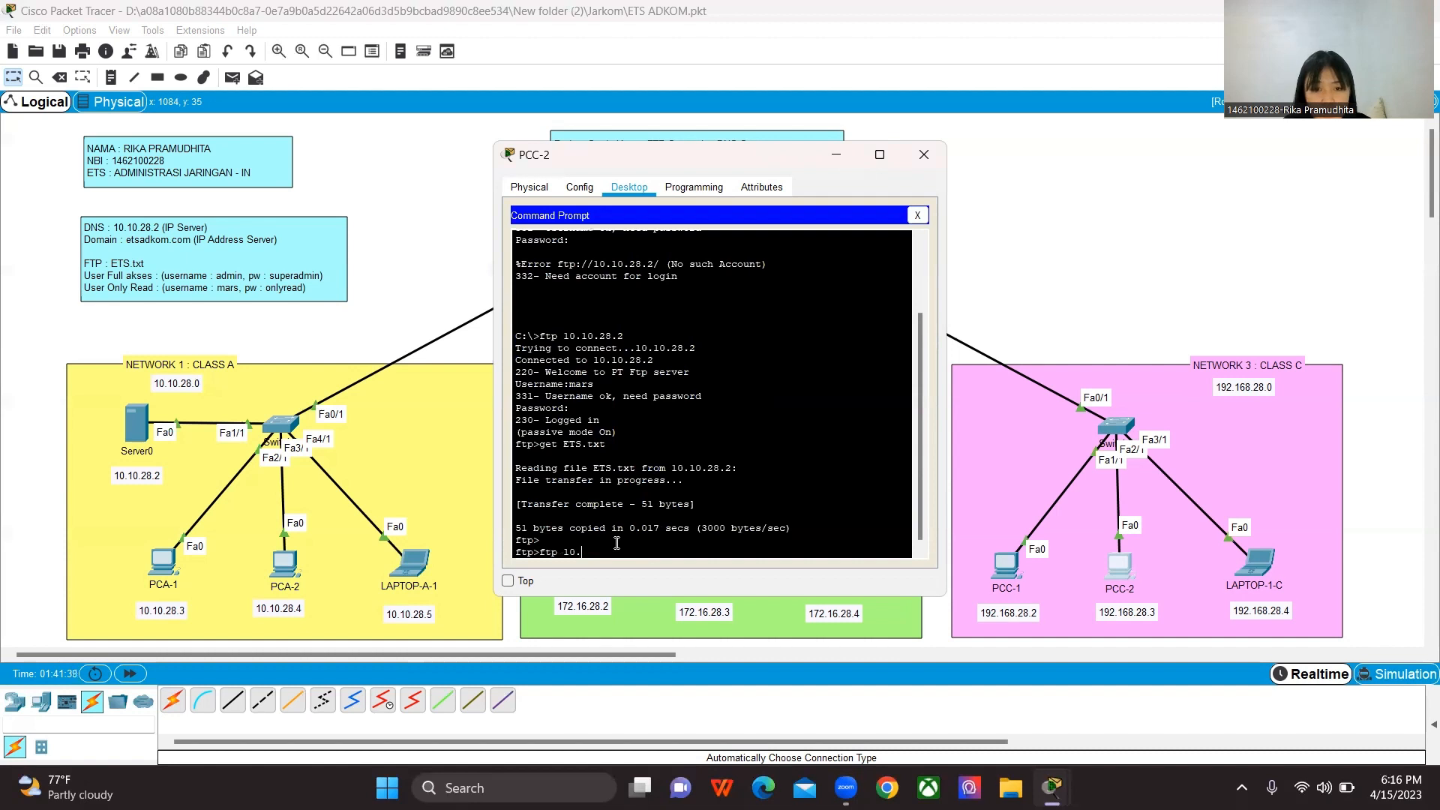
text(10.28.2)
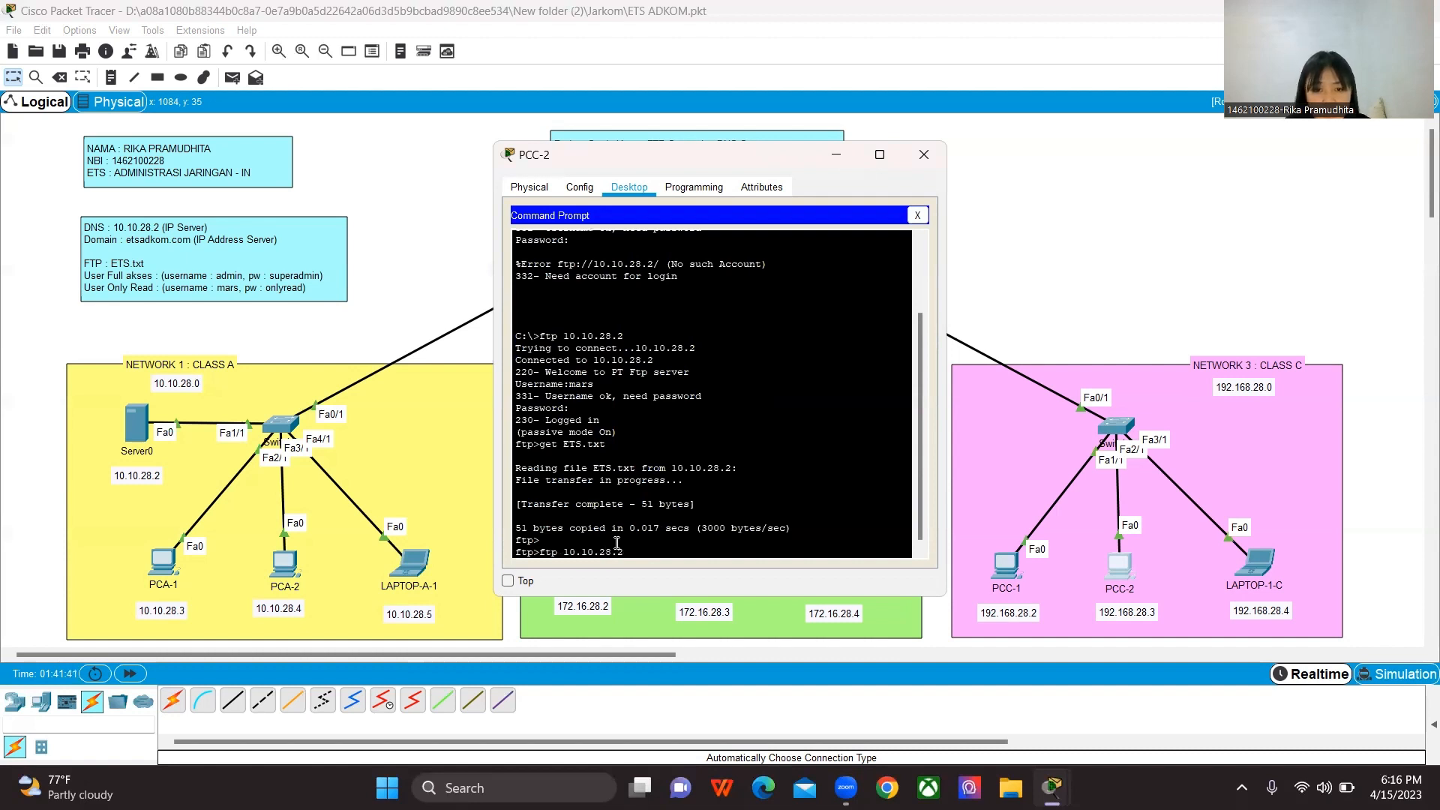
key(Return)
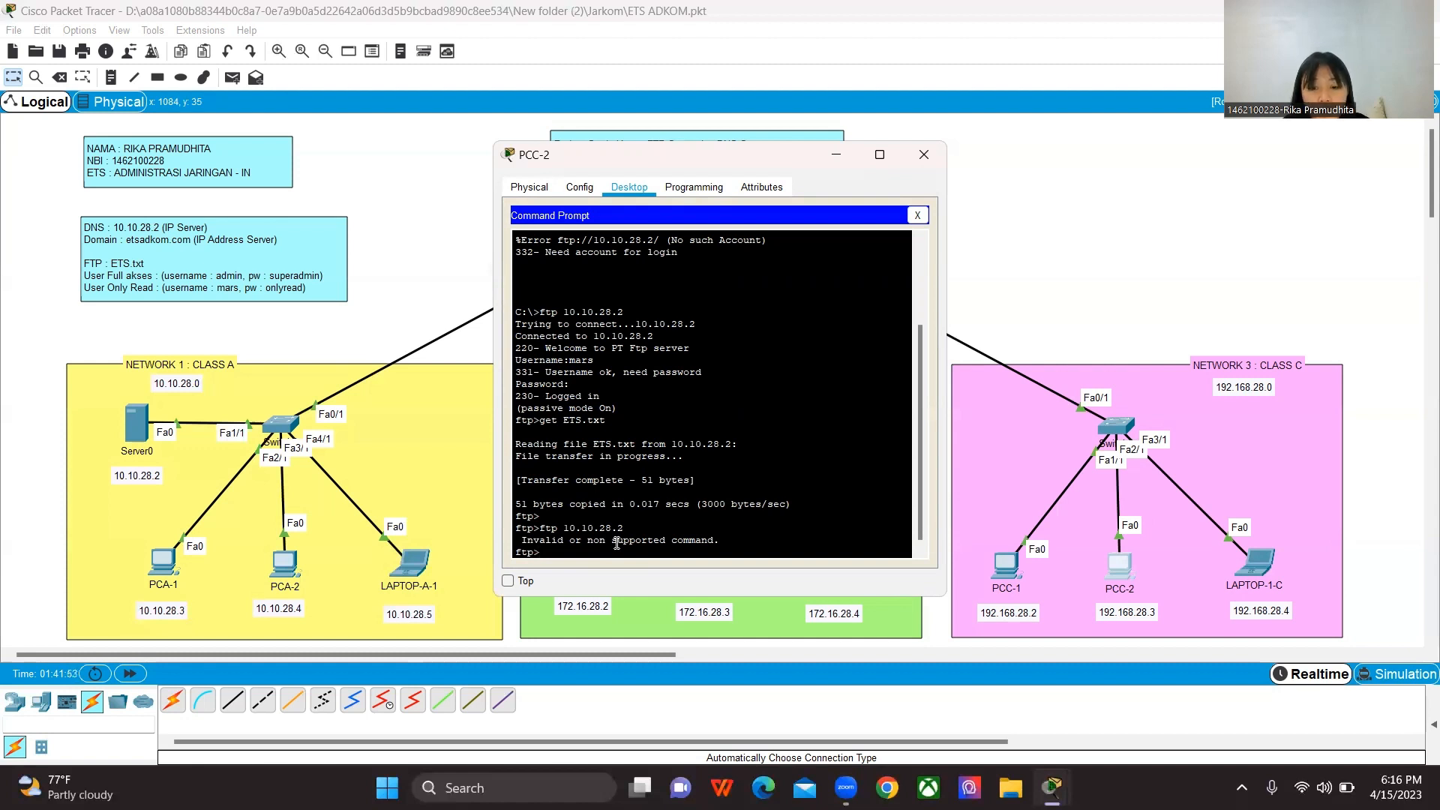
Step: Try to upload a file named NEW.tx from PCC-2 to the FTP server with the put command
text(put)
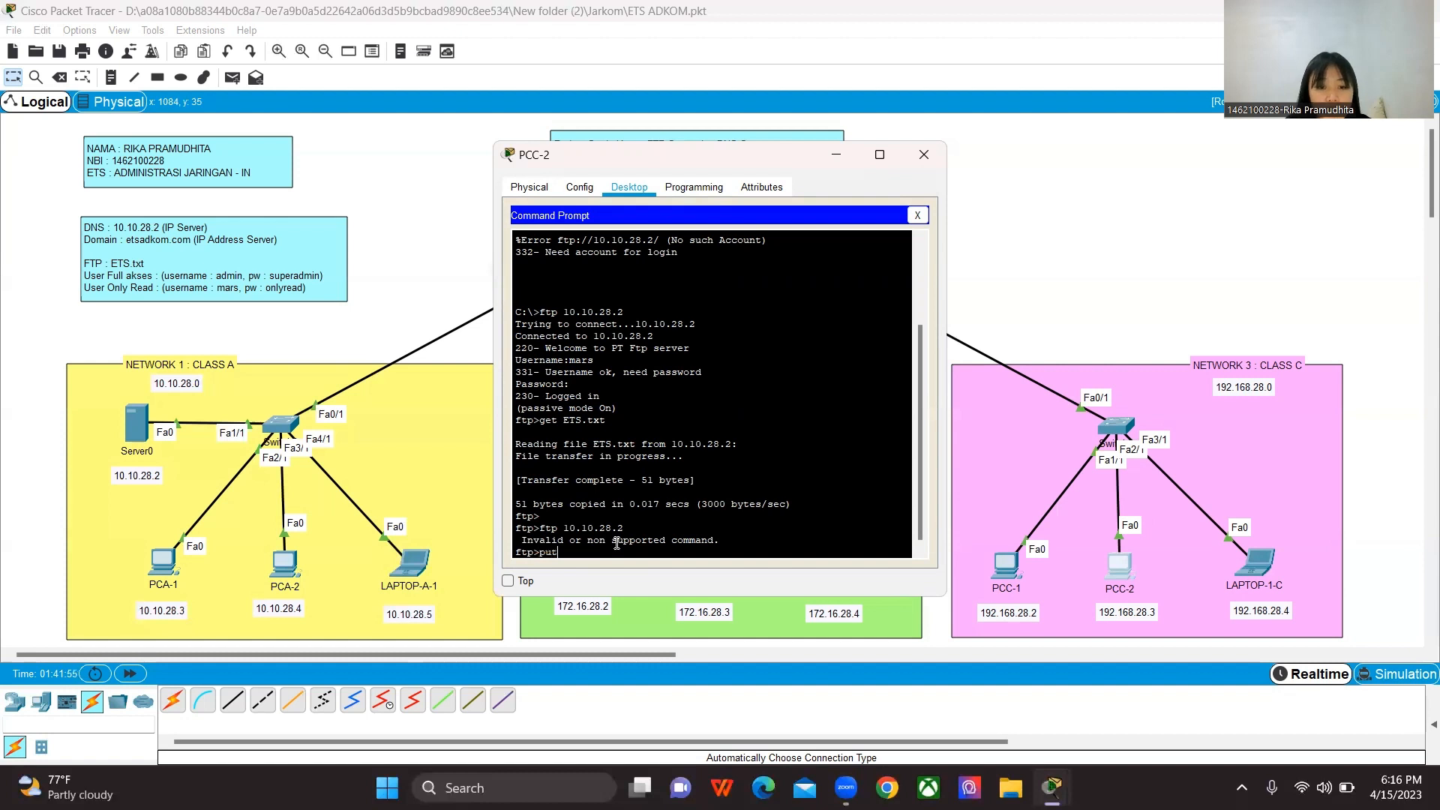
text( N)
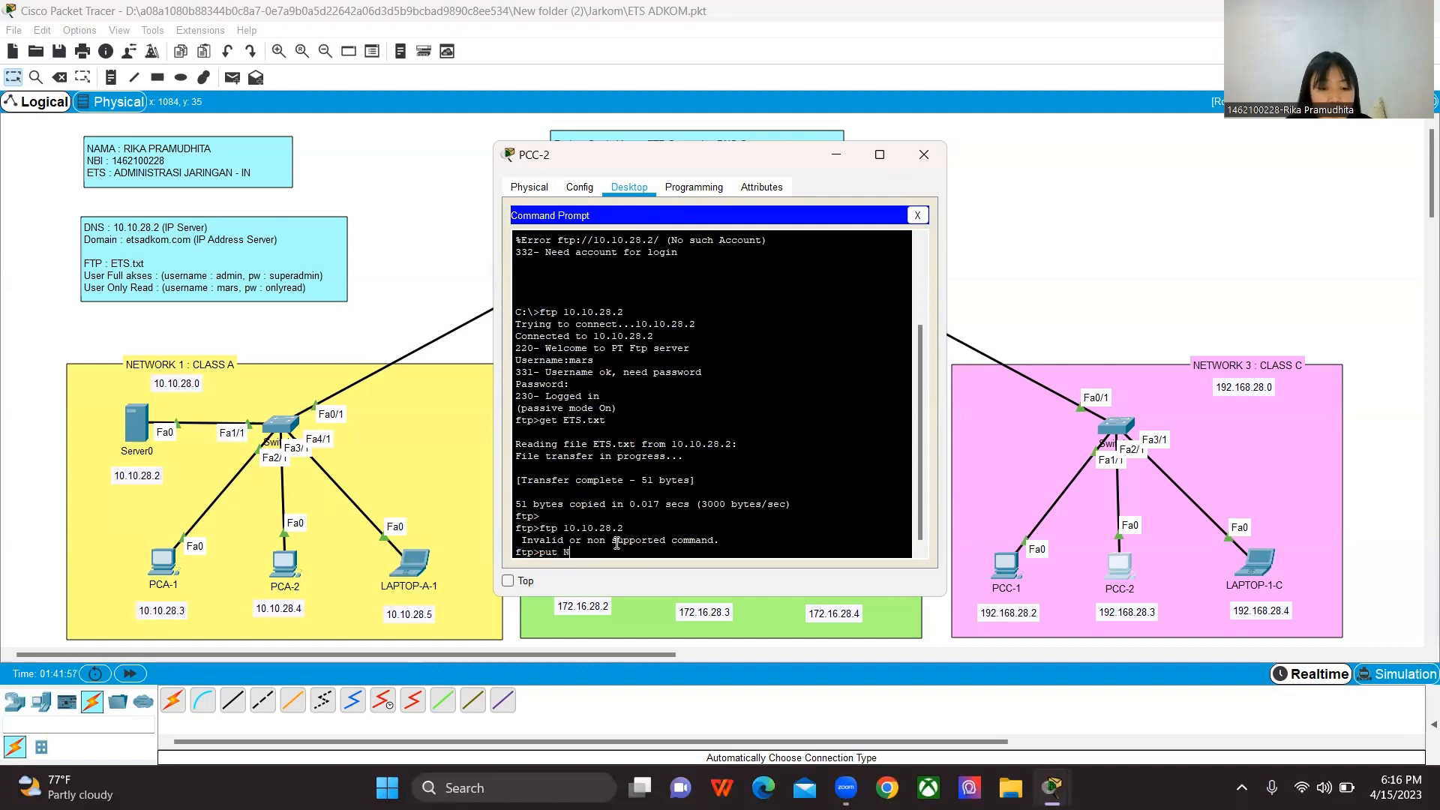
text(EW)
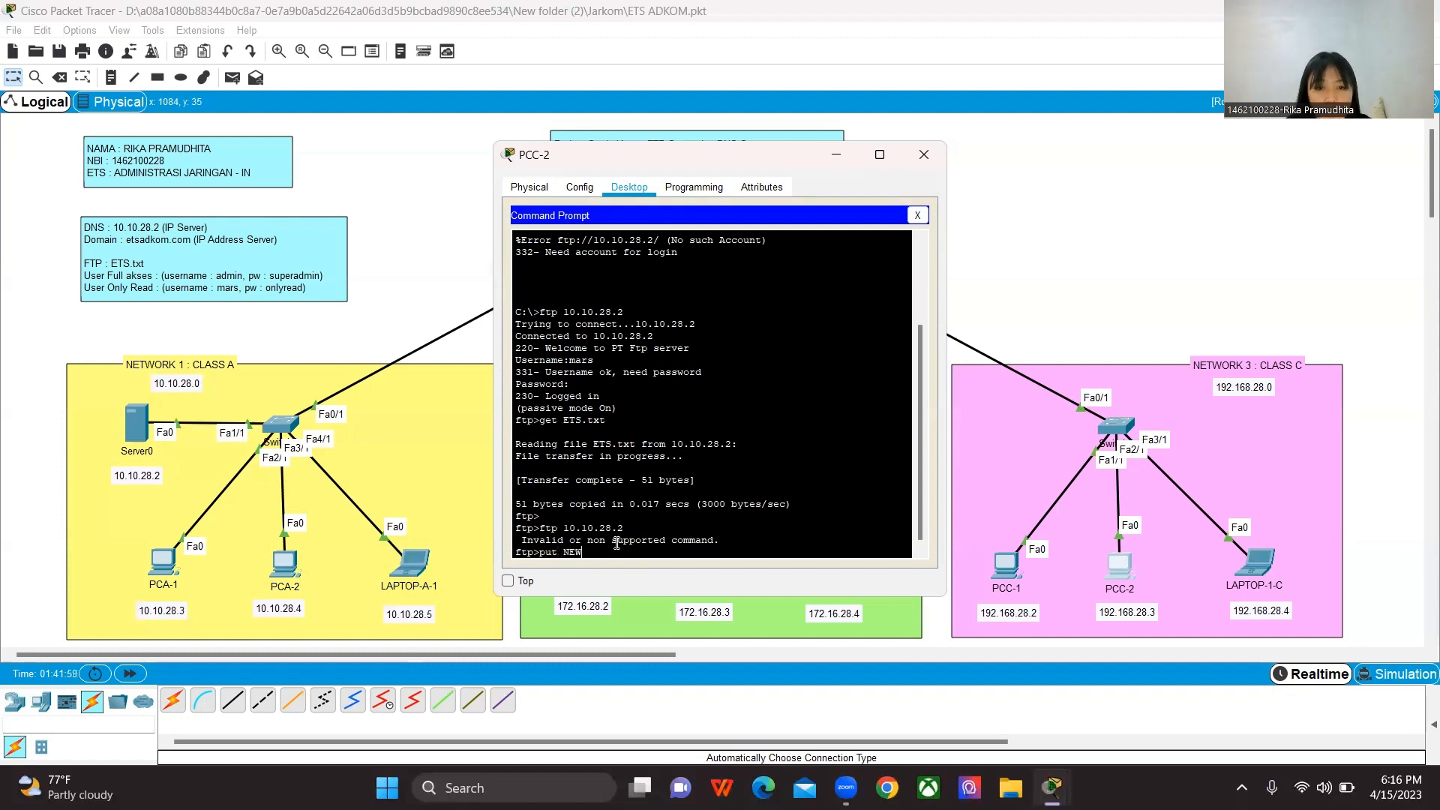
text(.tx)
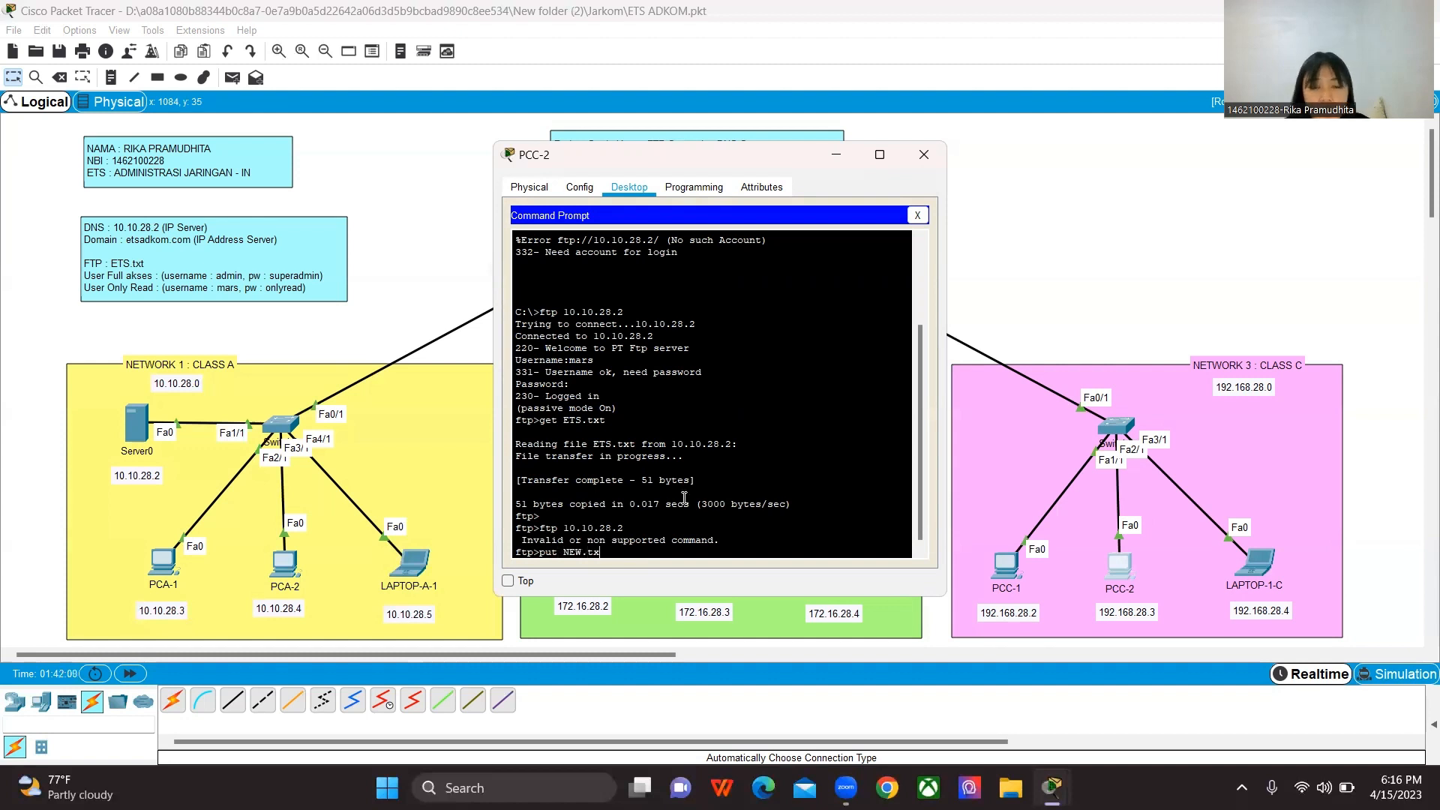
scroll(734, 408, up, 3)
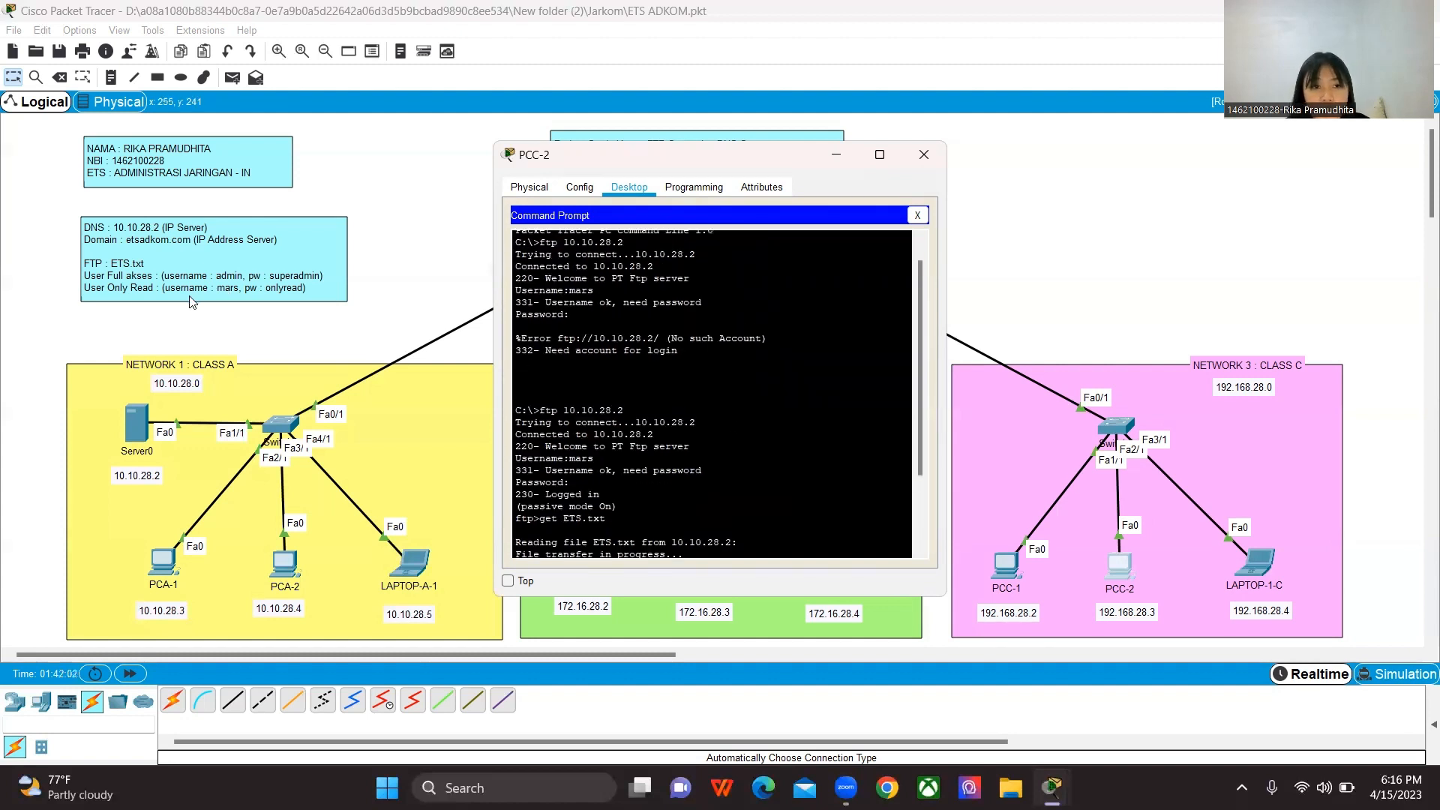
scroll(772, 428, down, 3)
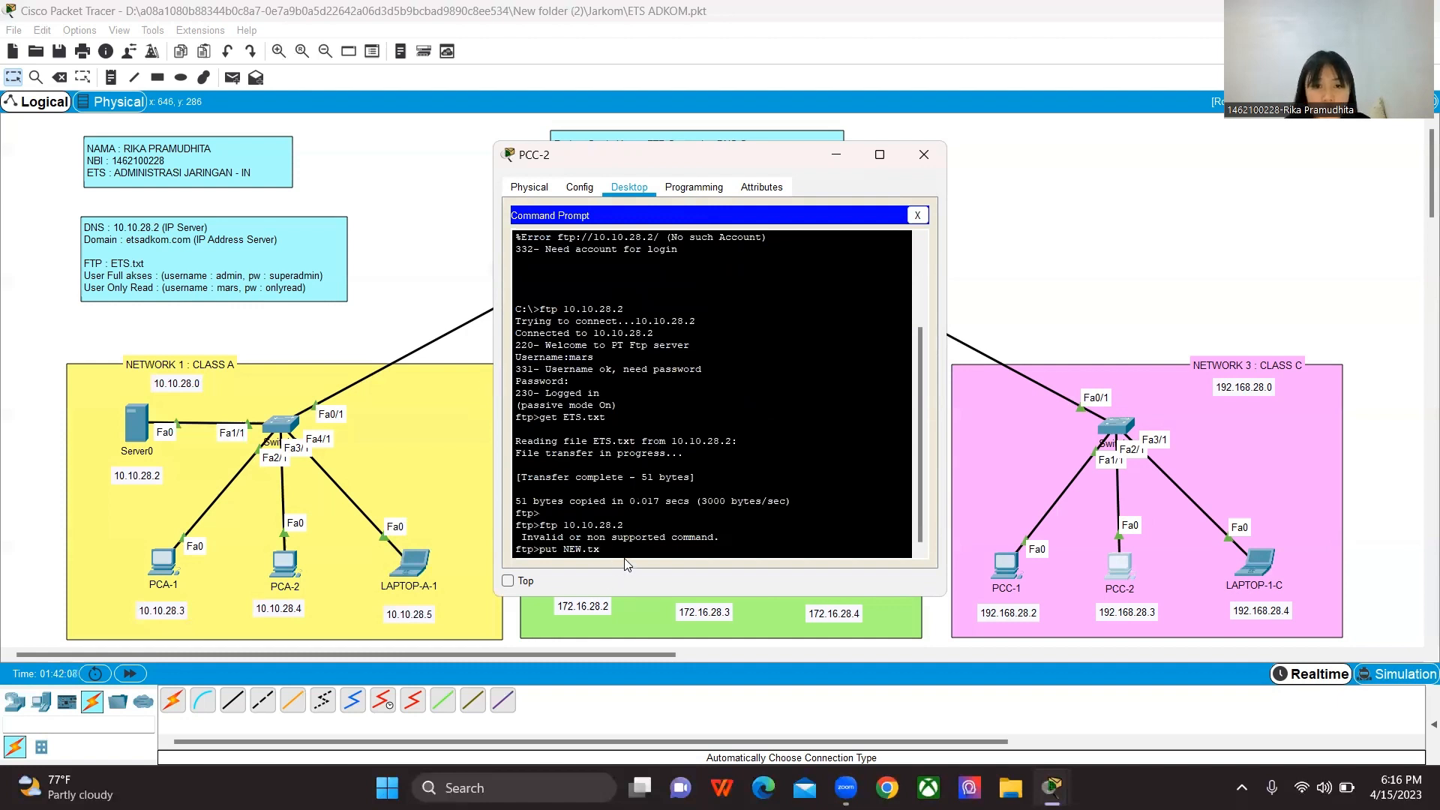
key(Return)
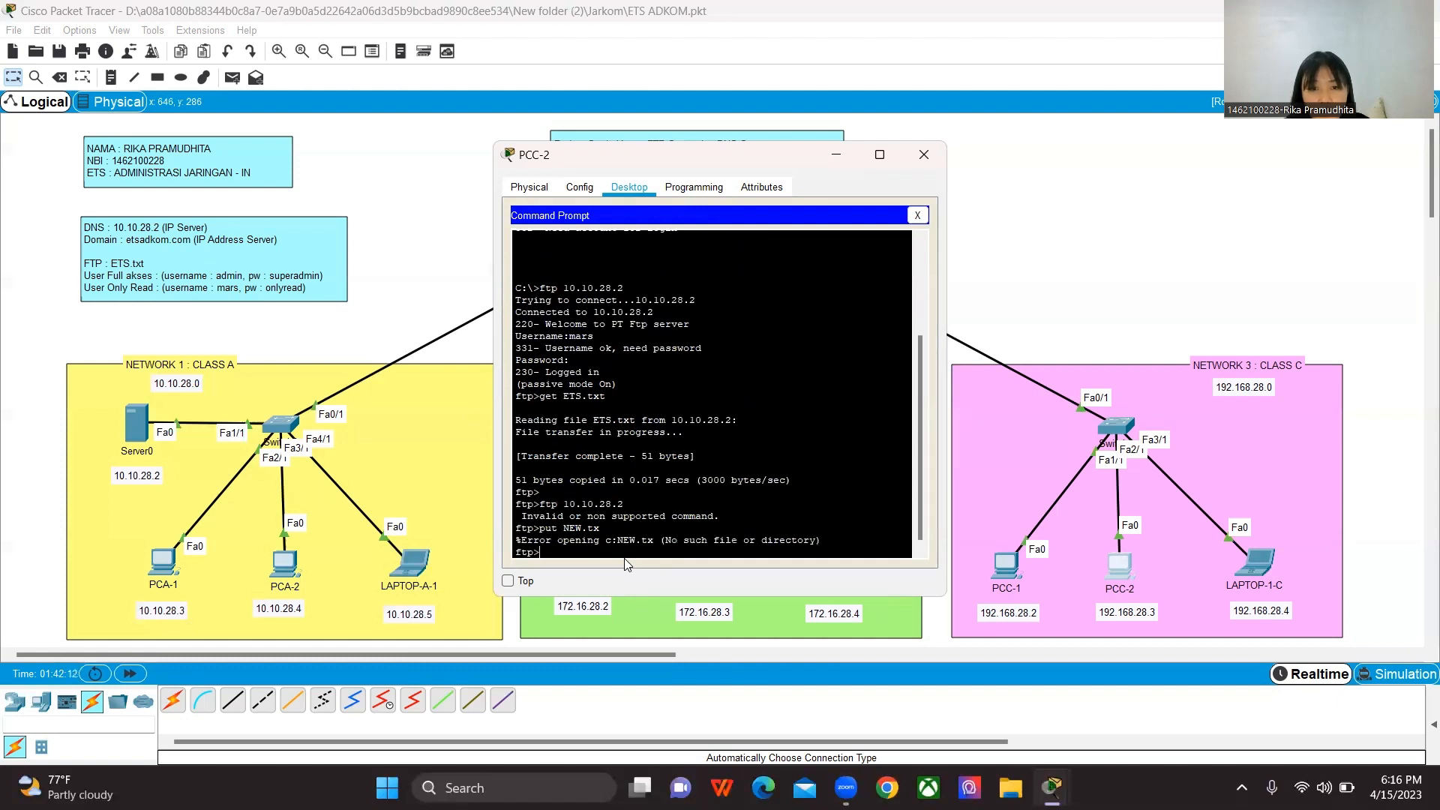
Step: Try to upload NEW.txt from PCC-2 with the put command, testing the mars account's write permission on the FTP server
key(Up)
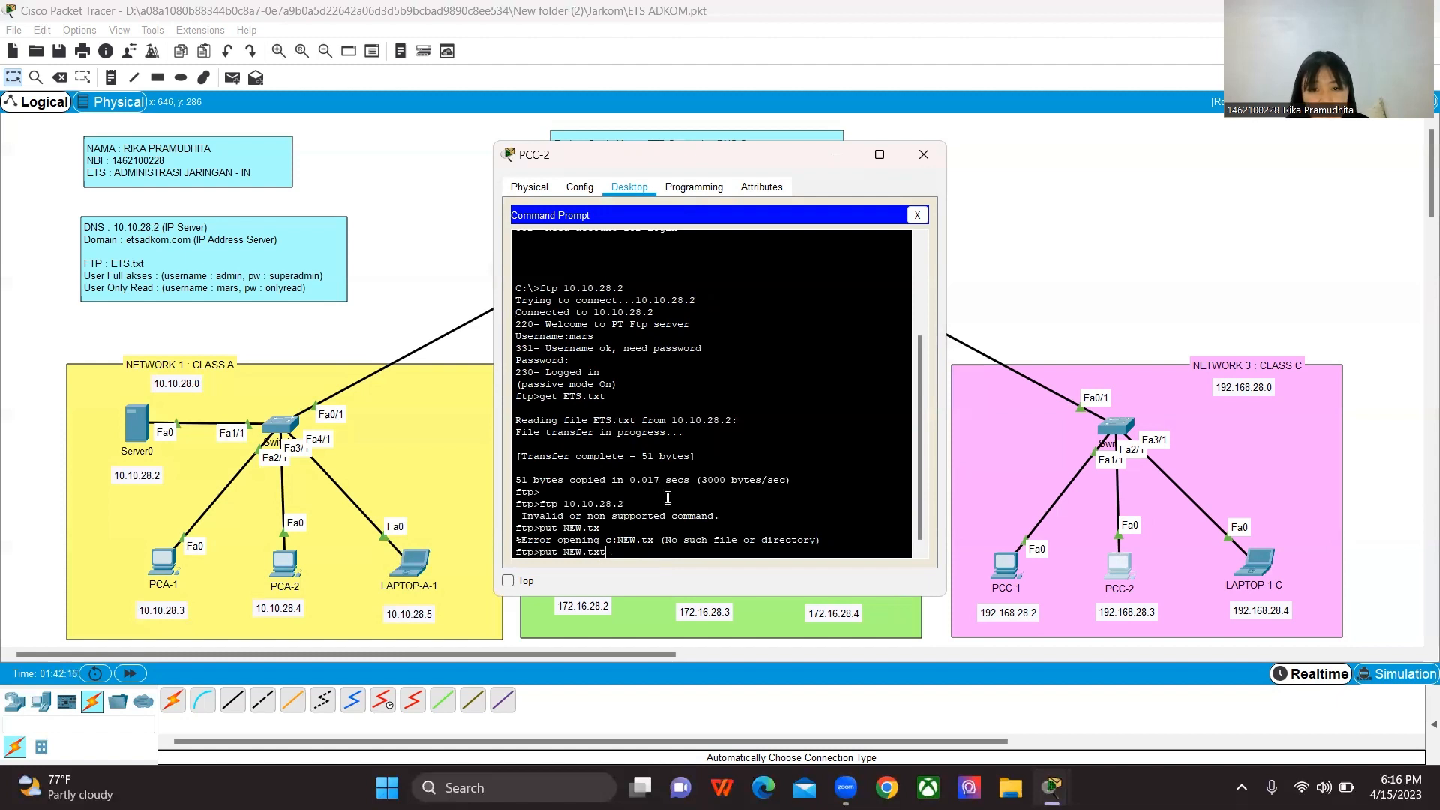
text(t)
drag(609, 551, 612, 514)
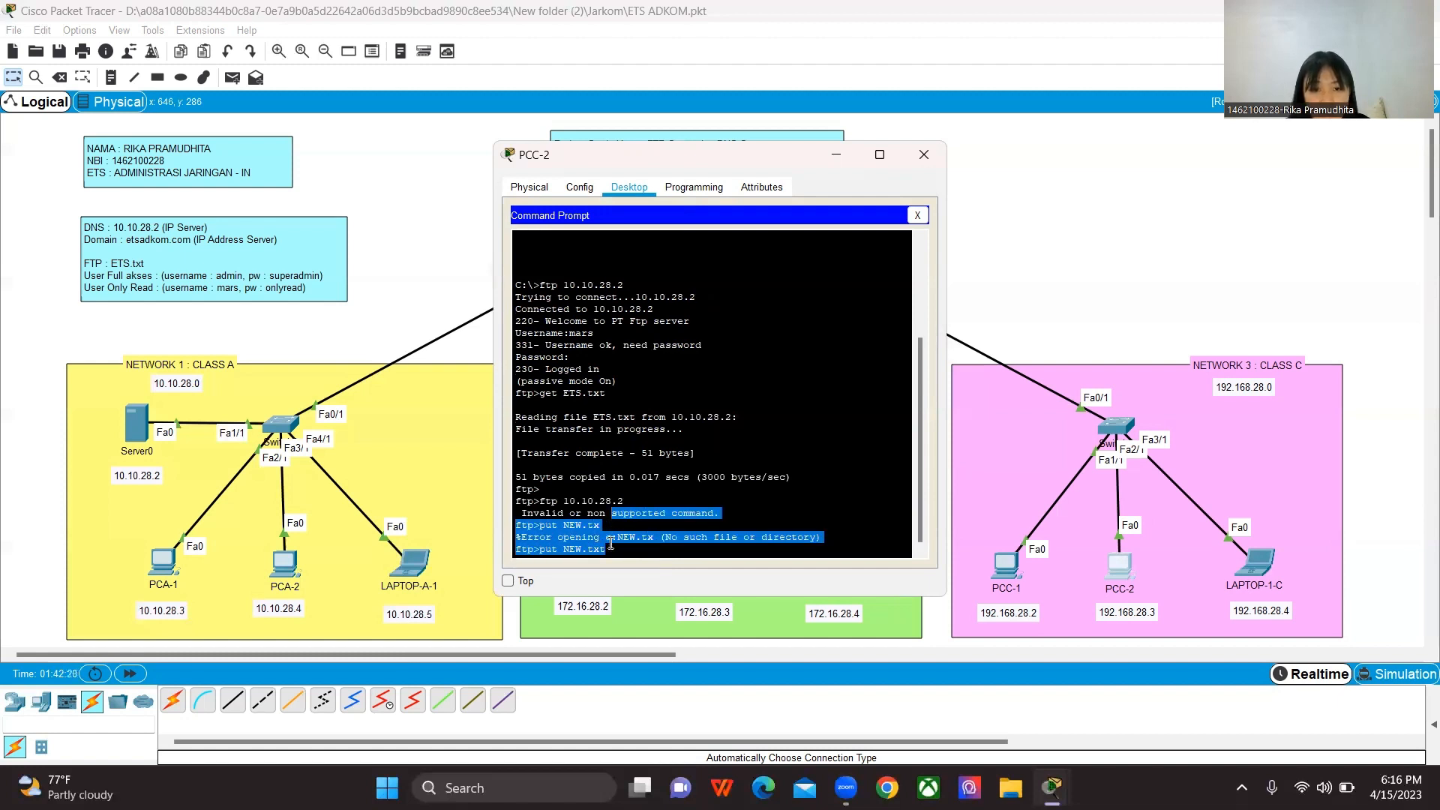
click(612, 545)
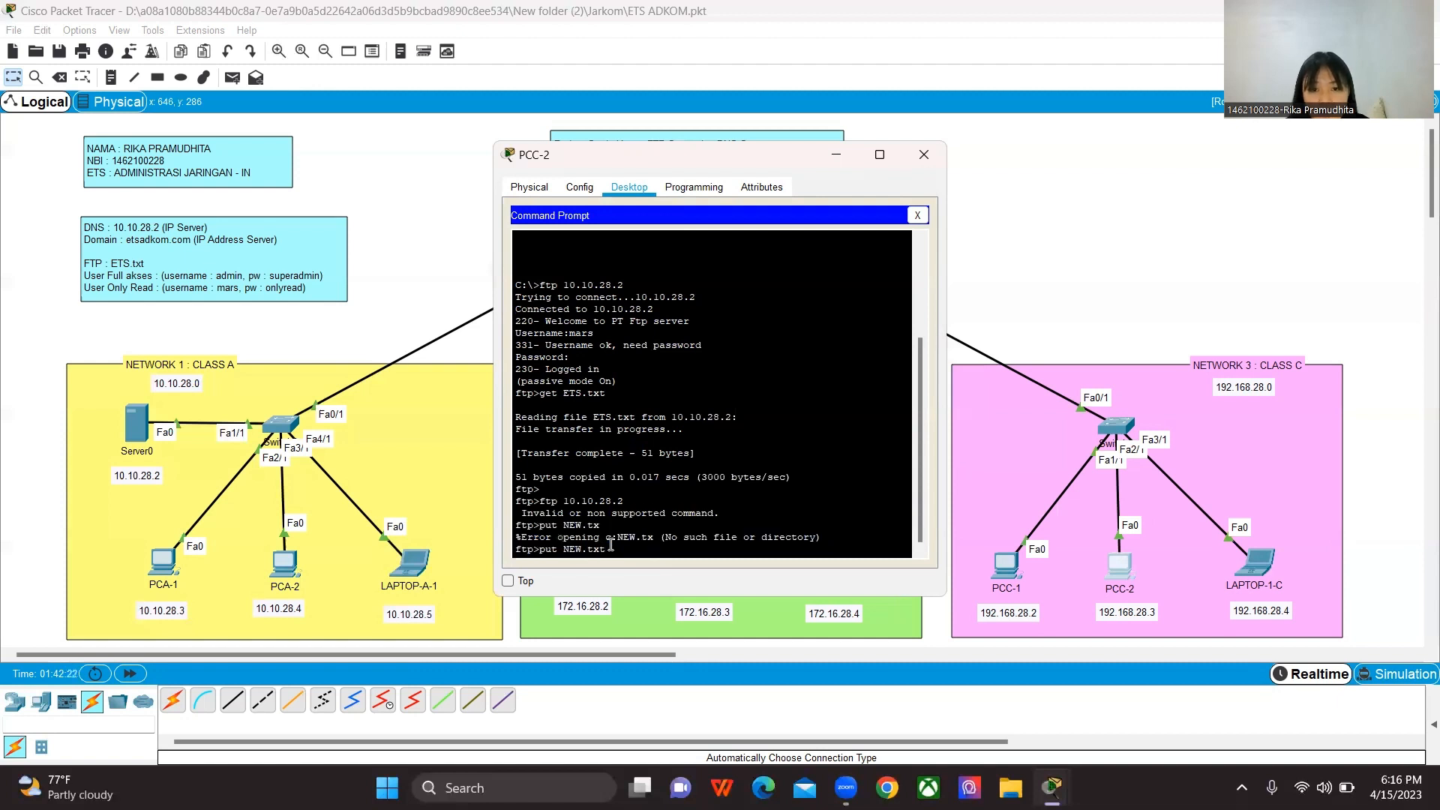
key(Return)
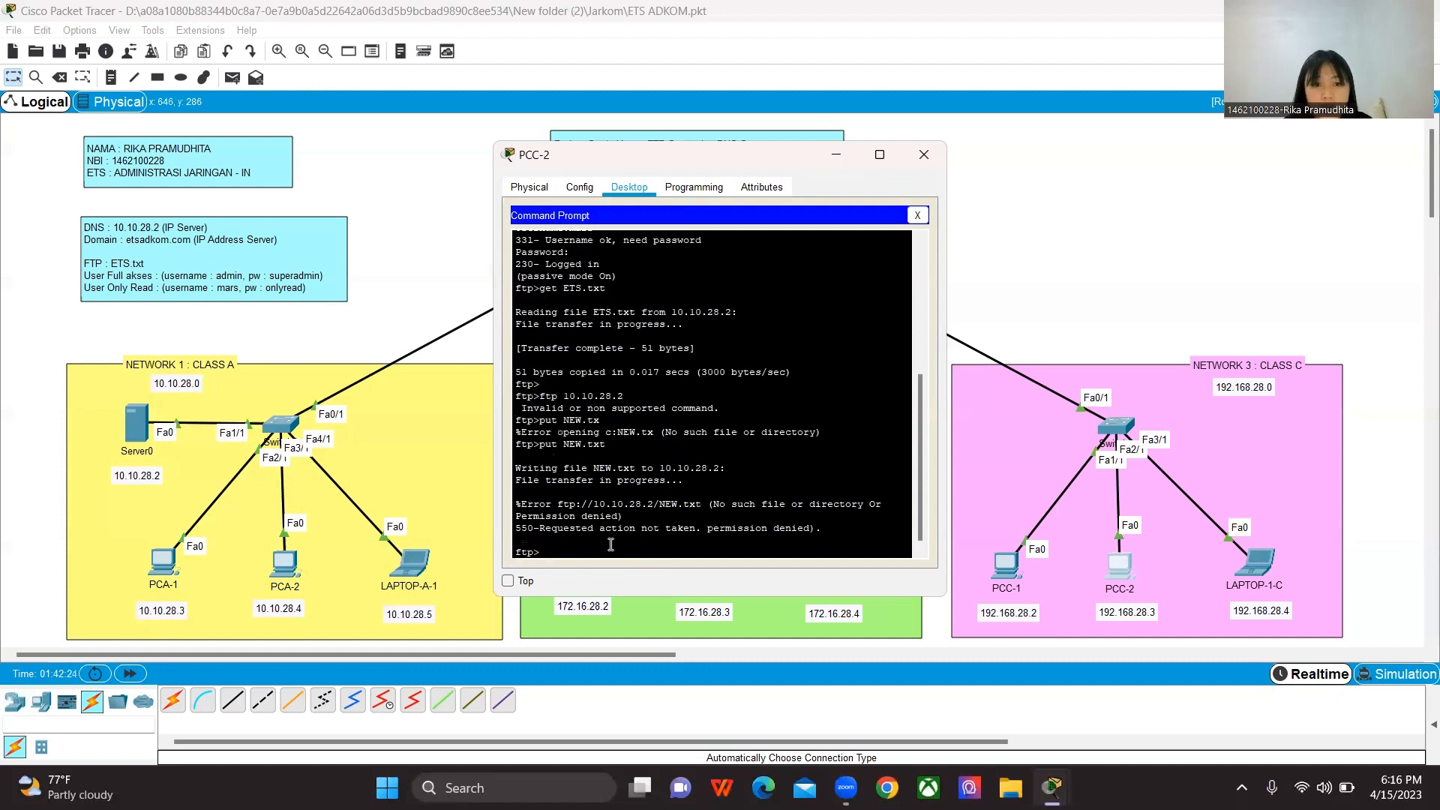
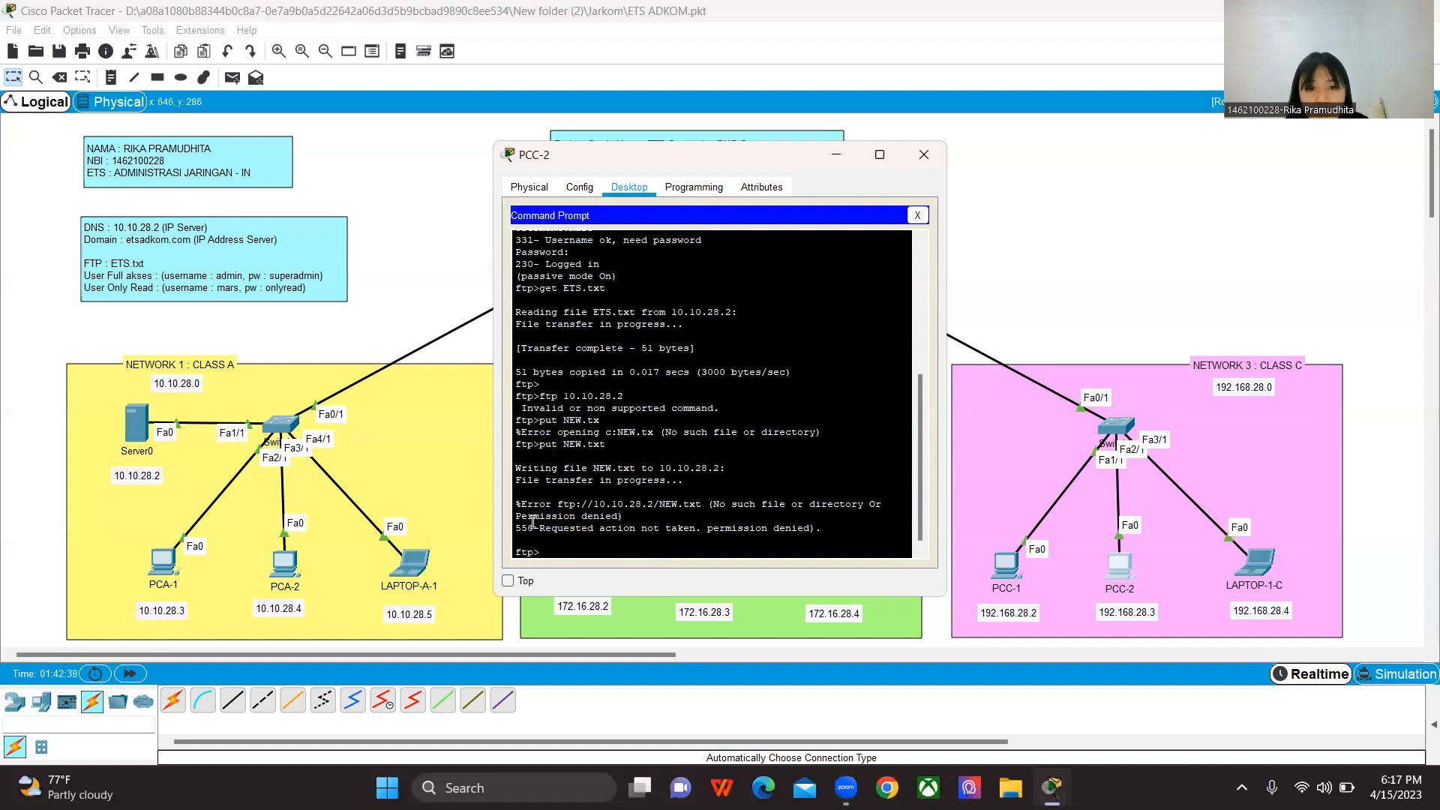
Step: Examine the server's reply to the NEW.txt upload in PCC-2's Command Prompt, and close the PCC-2 window
drag(518, 516, 642, 520)
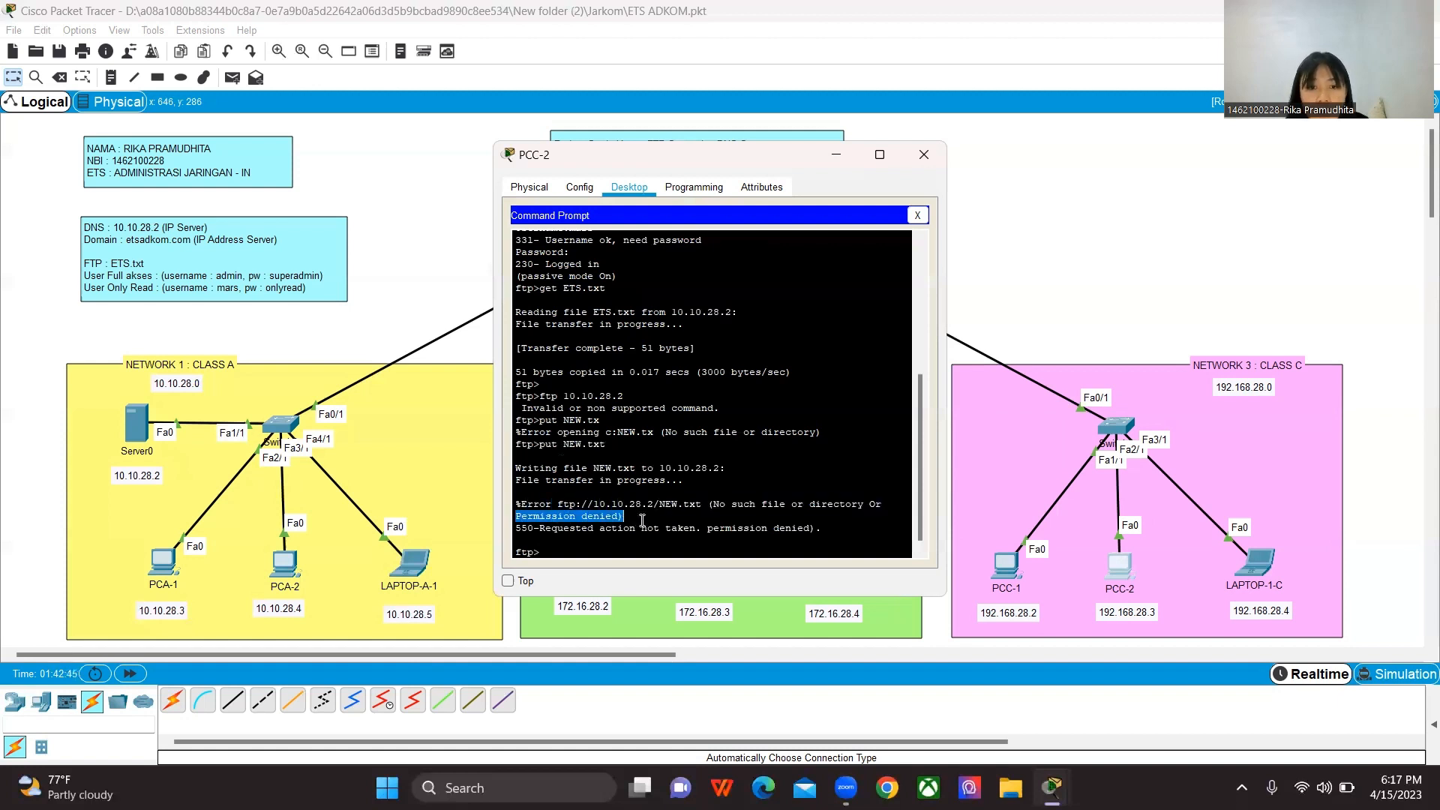
click(641, 519)
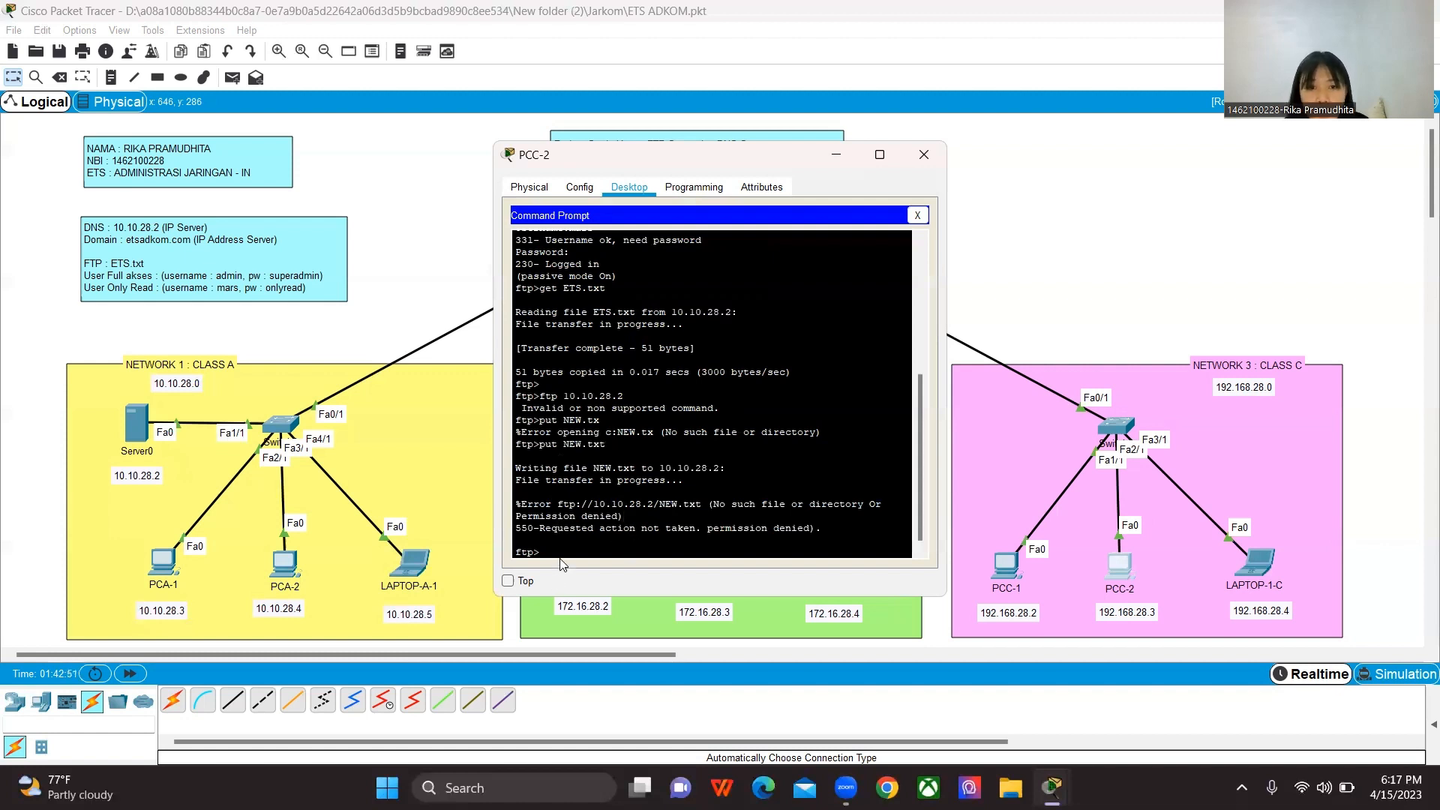
click(928, 162)
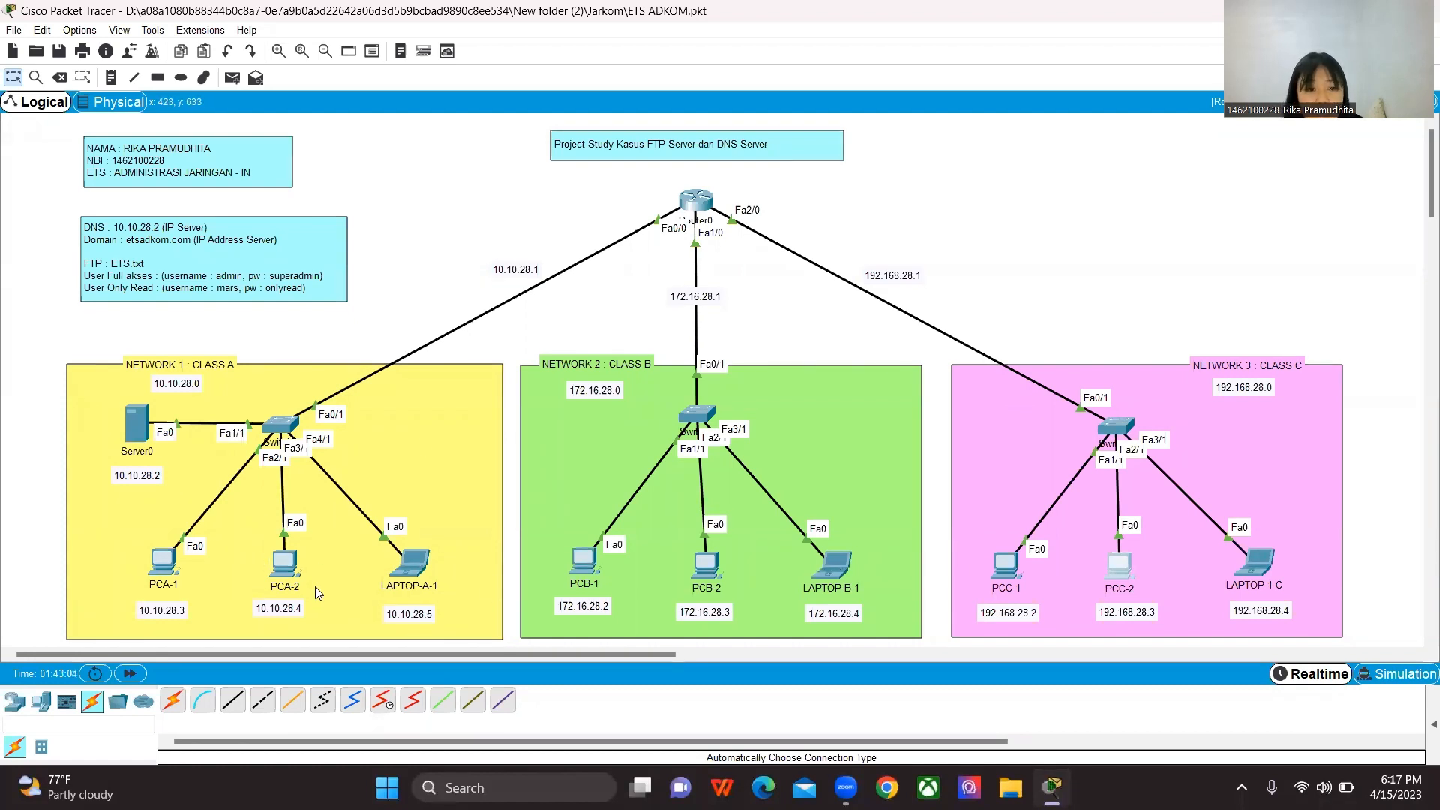
Step: Open etsadkom.com in PCC-1's Web Browser to test DNS name resolution from Network 3
click(1005, 574)
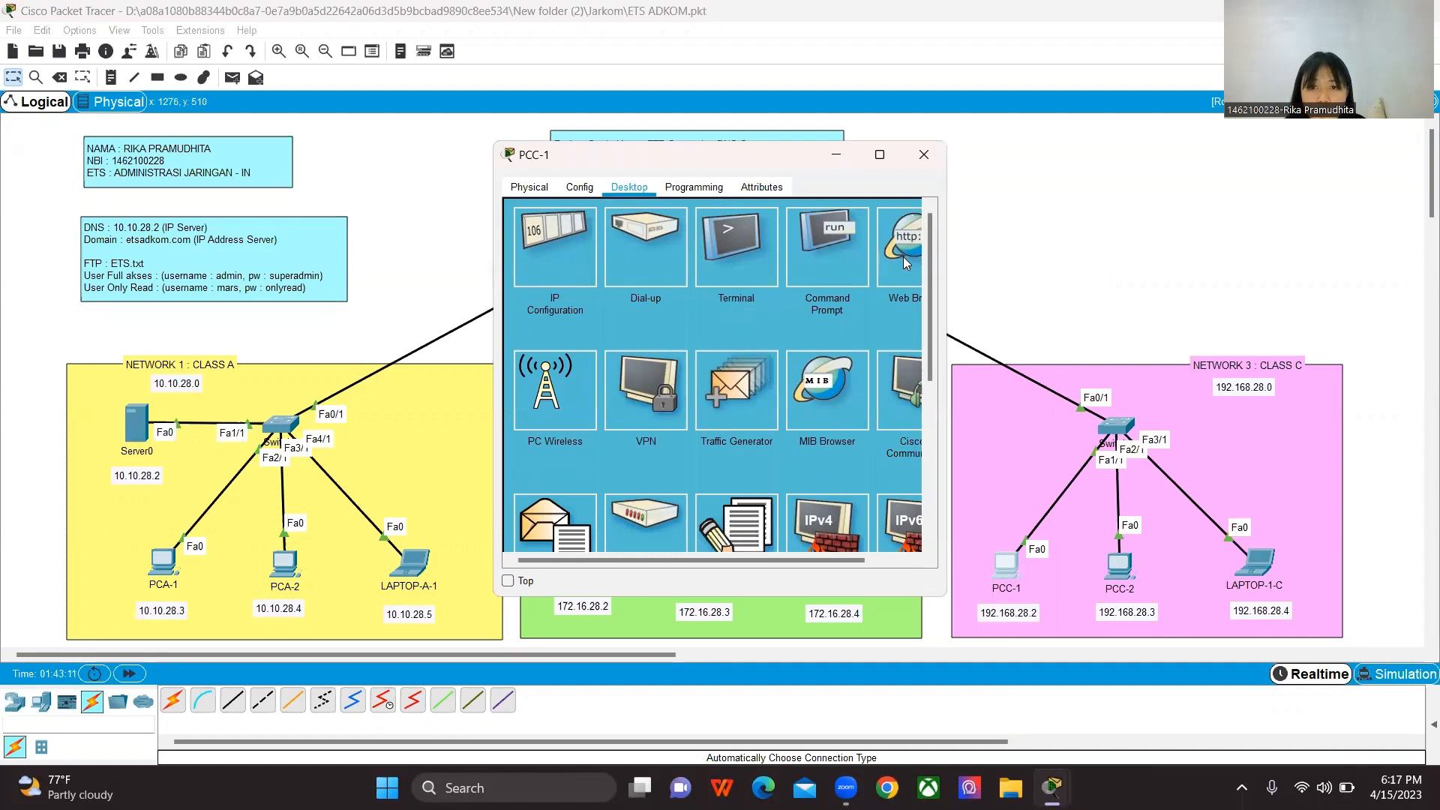
click(904, 258)
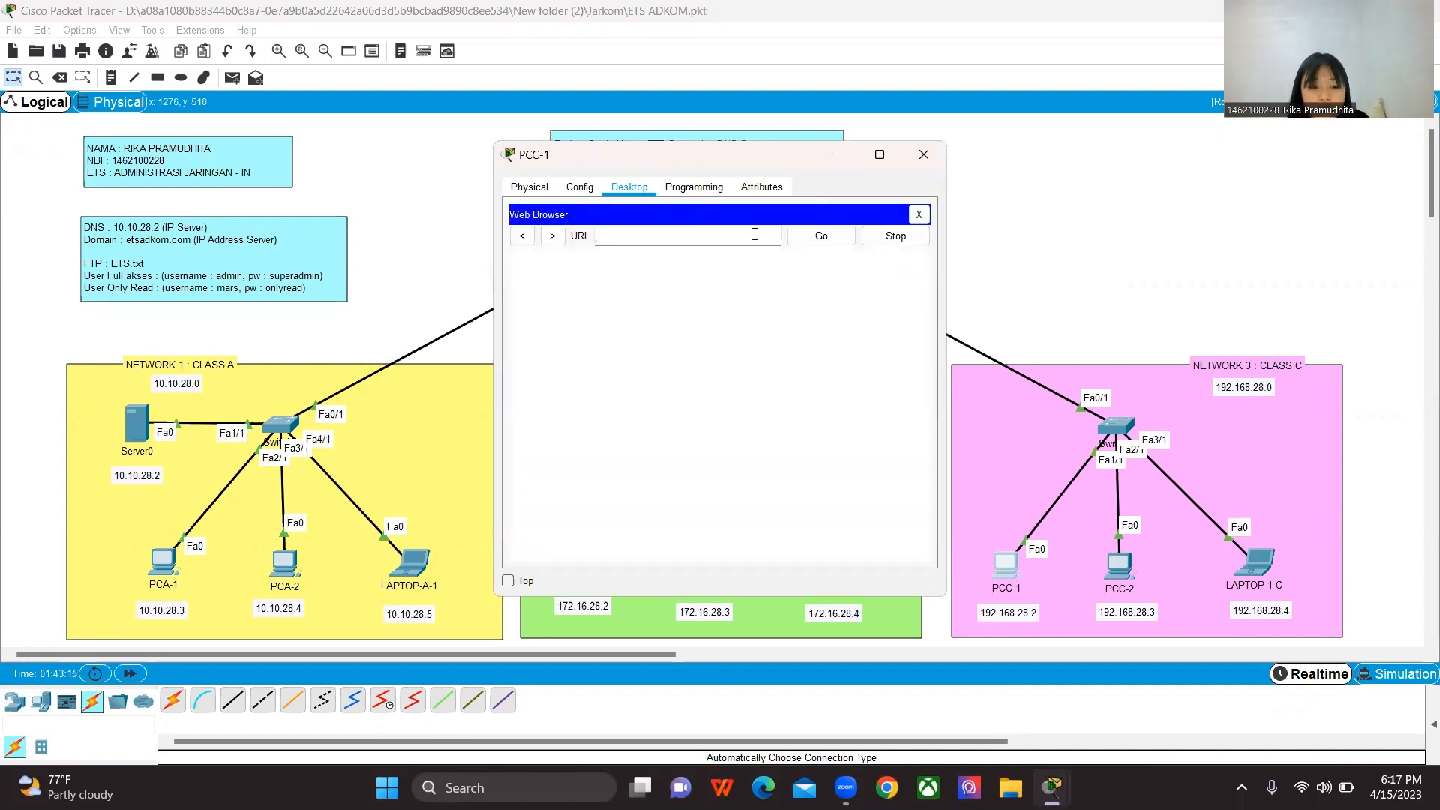
text(etsa)
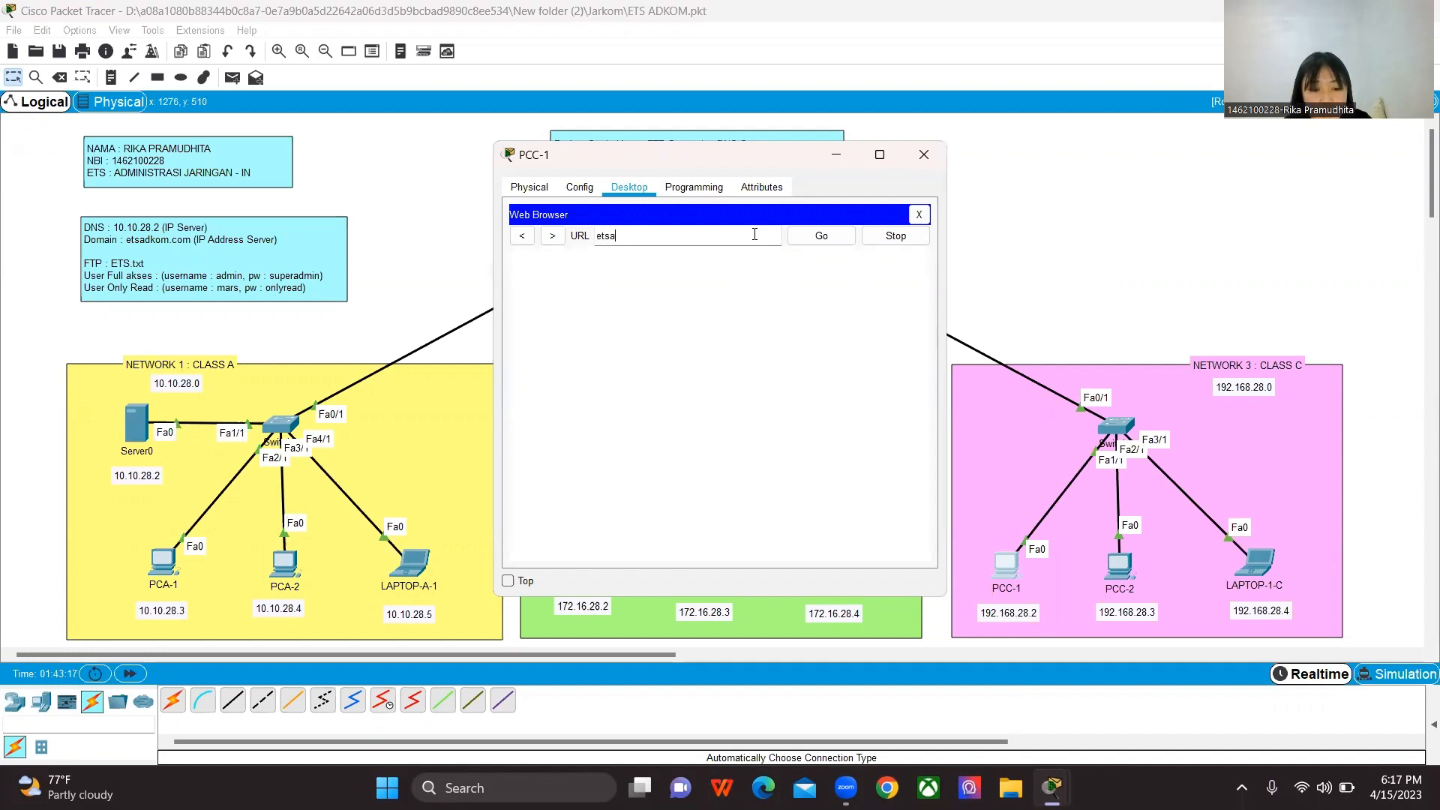
text(dkom.com)
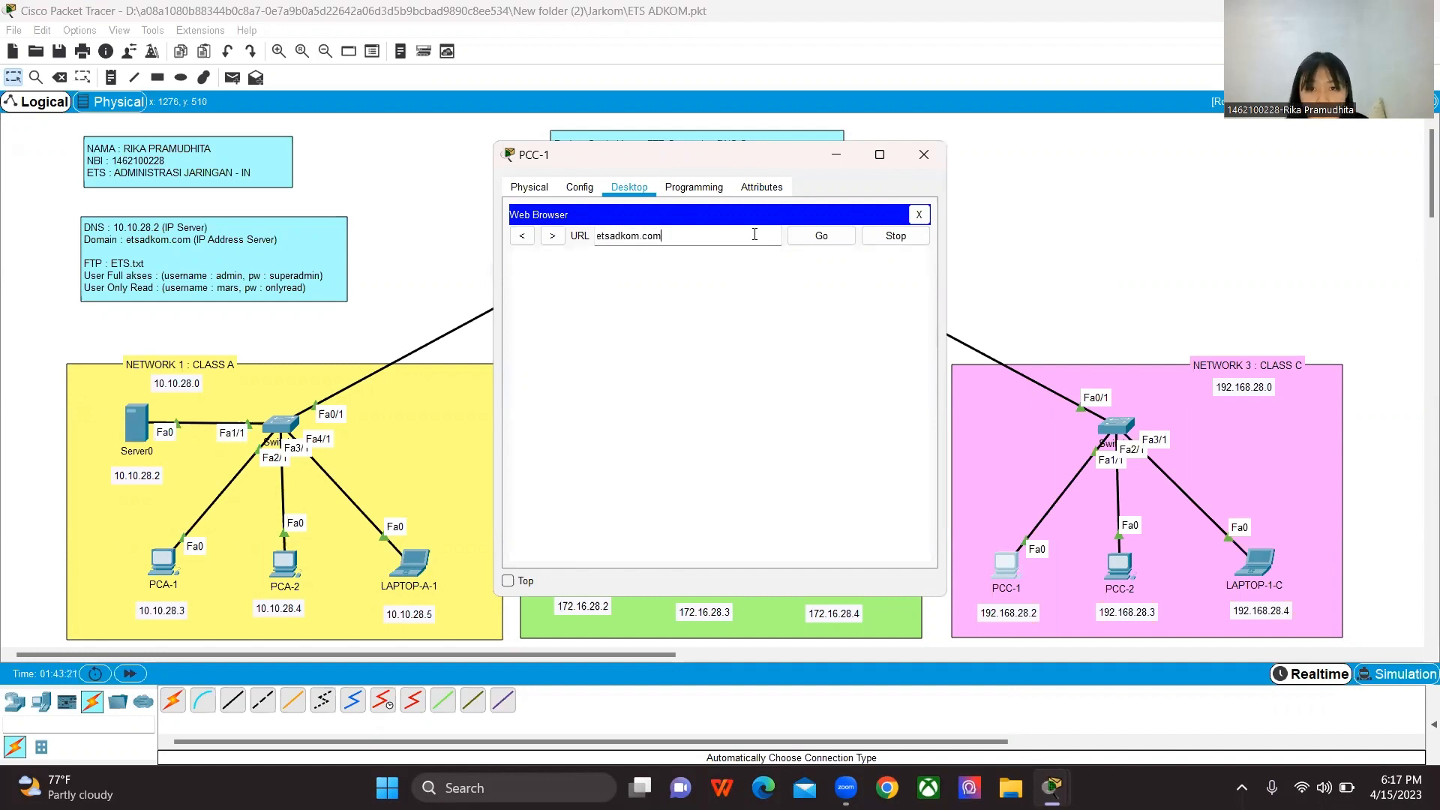
key(Return)
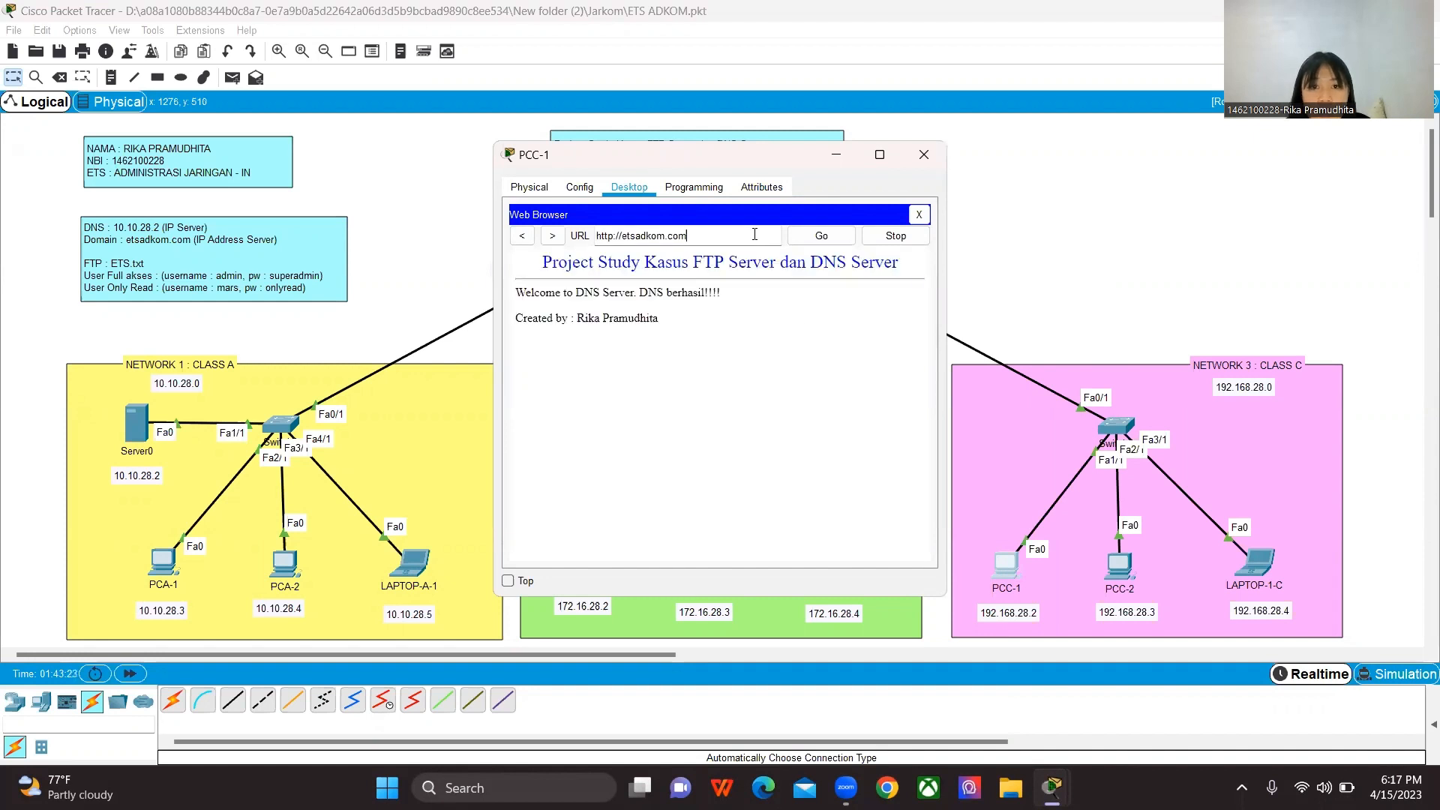
Step: Minimize PCC-1's window, check the HTTP service and its file list on Server0, and close the server window
click(838, 155)
click(142, 439)
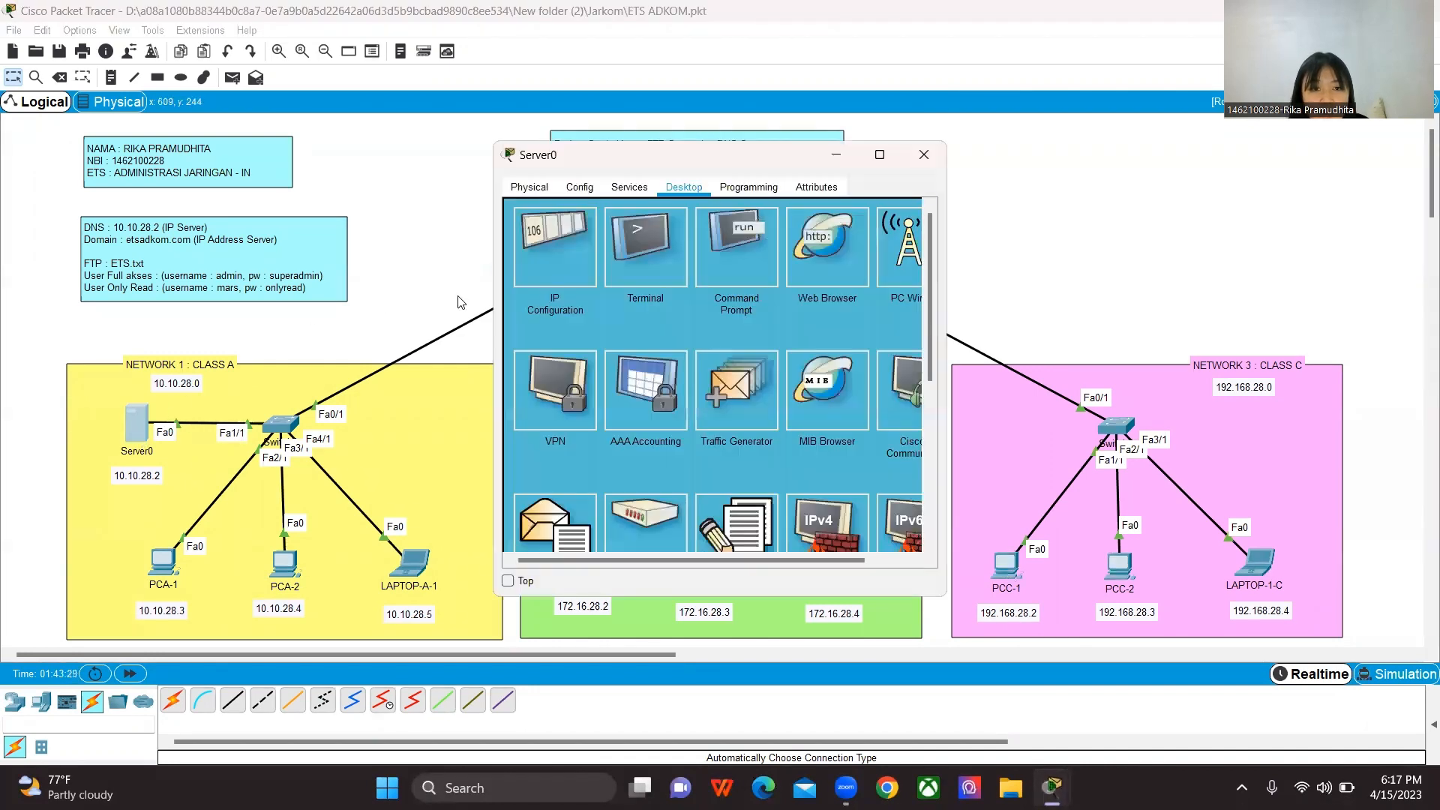
click(584, 191)
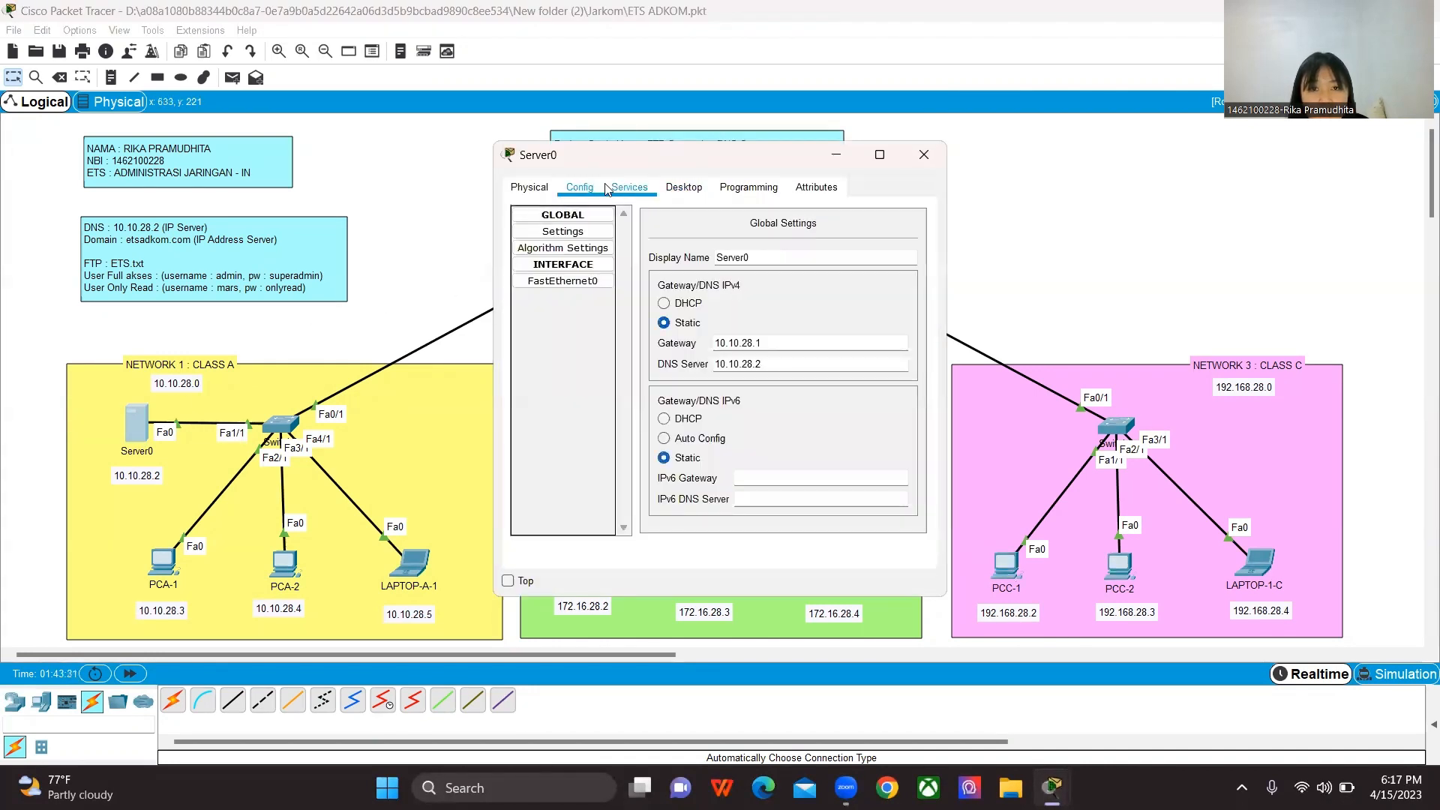
click(630, 187)
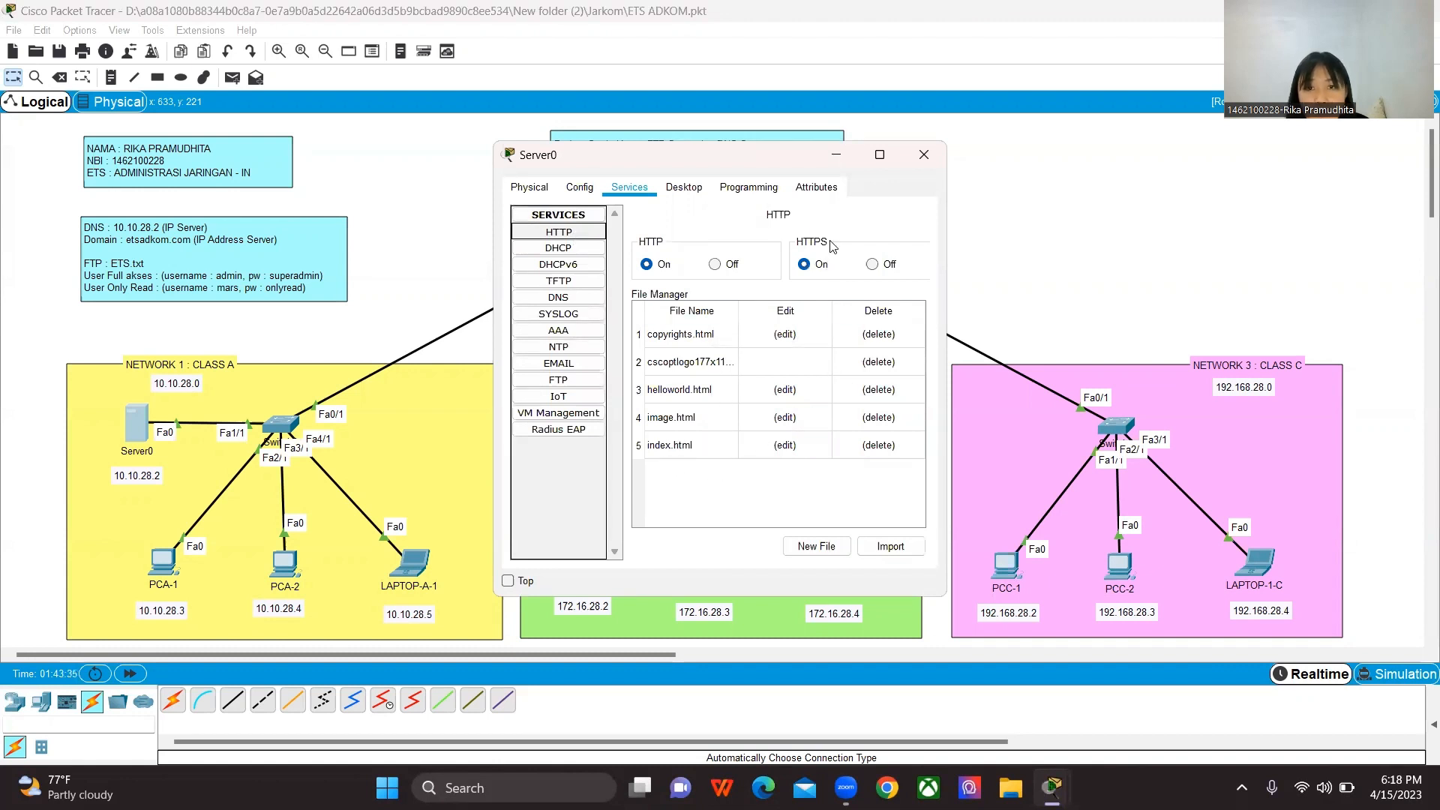
click(918, 153)
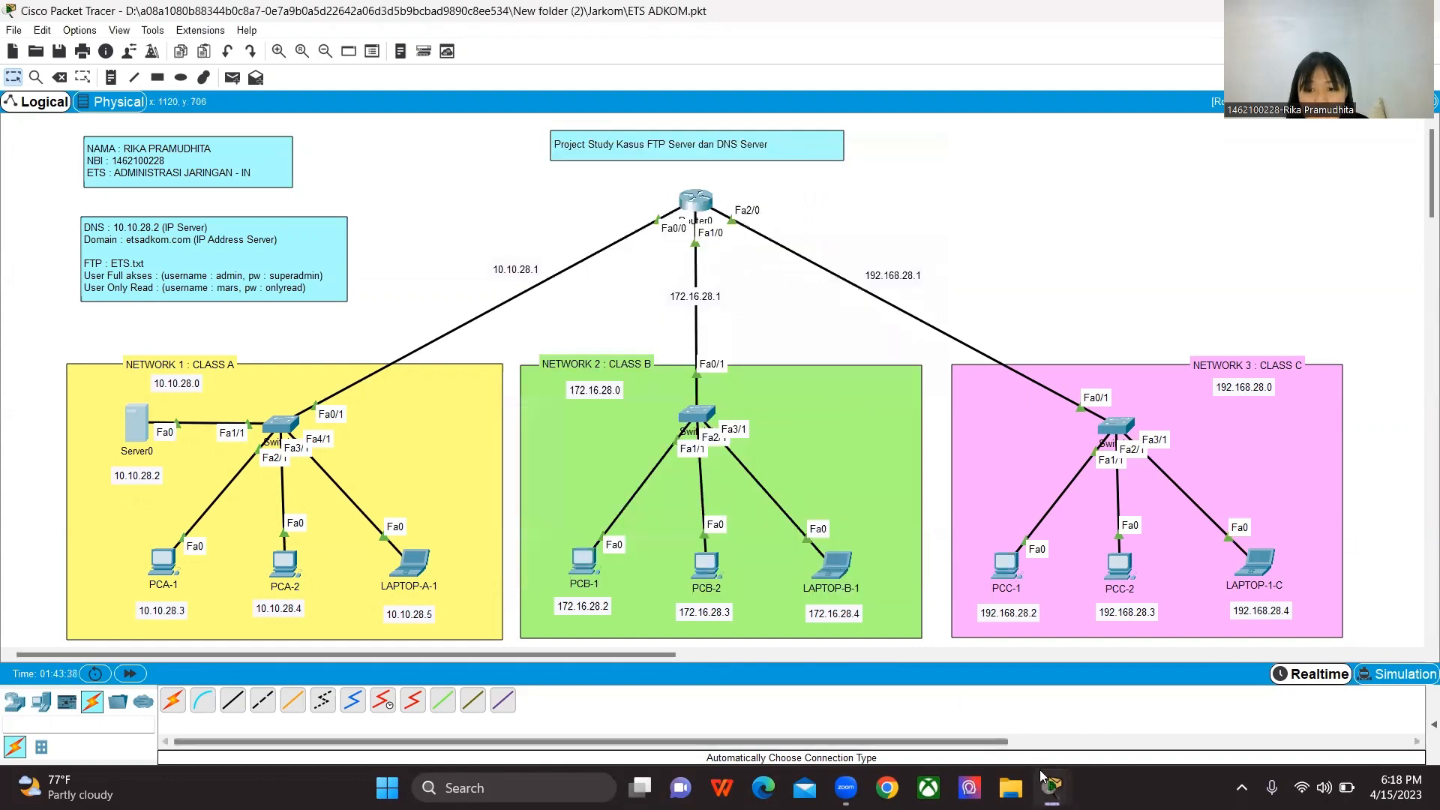
Step: Bring PCC-1's minimized window back to review the etsadkom.com page, and close it
mouse_move(1039, 769)
click(1119, 687)
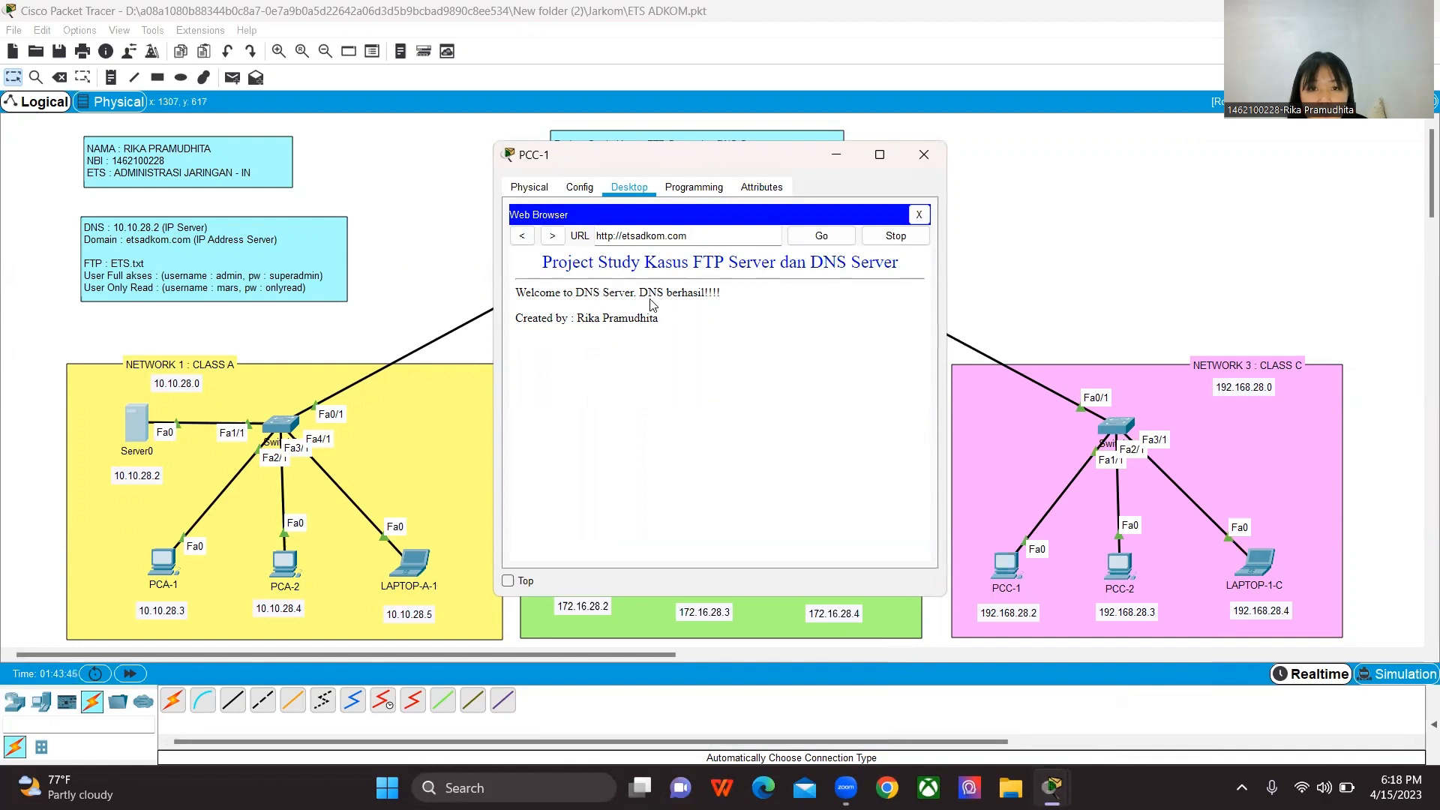
click(924, 154)
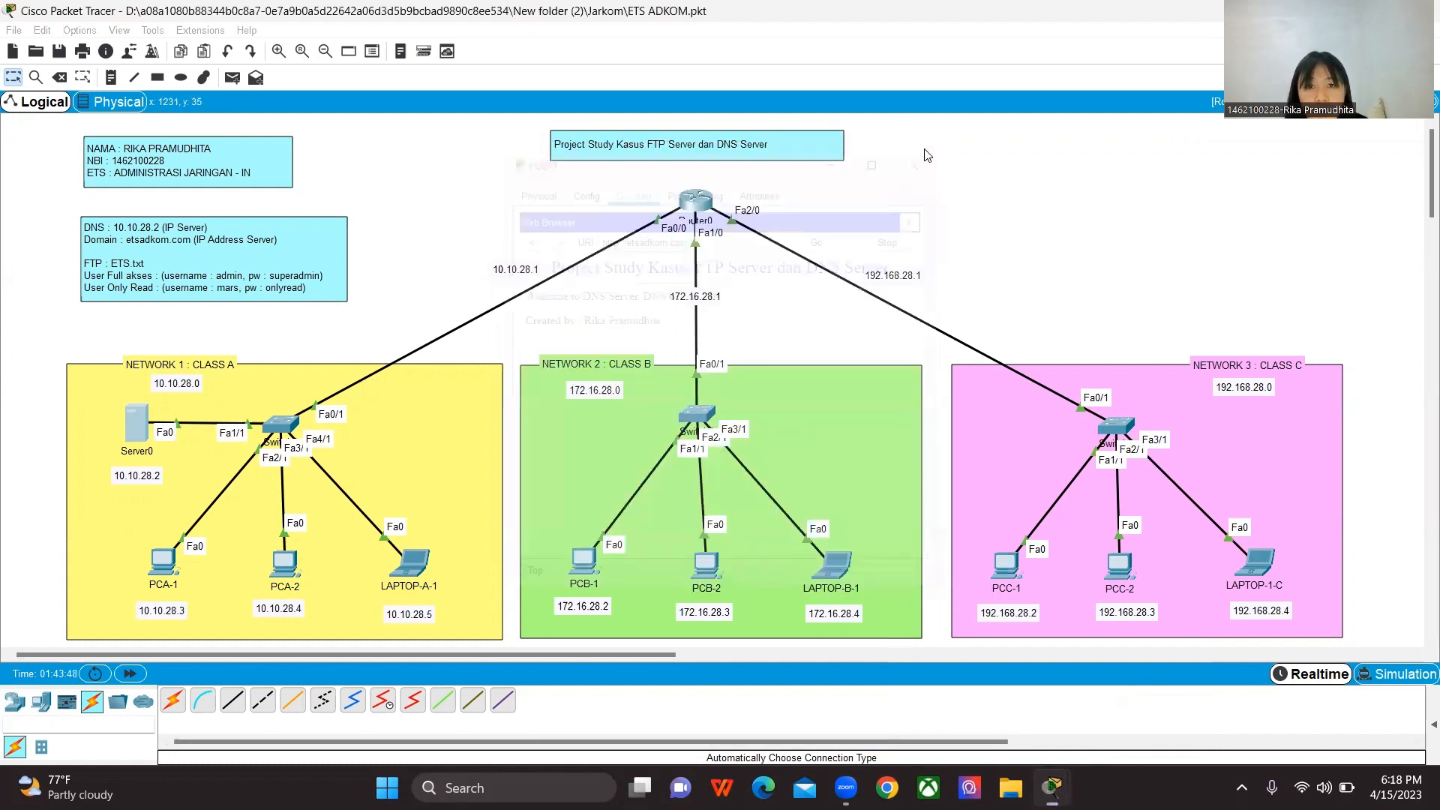
Step: Open etsadkom.com in PCB-1's Web Browser to test DNS name resolution from Network 2
click(585, 569)
click(887, 258)
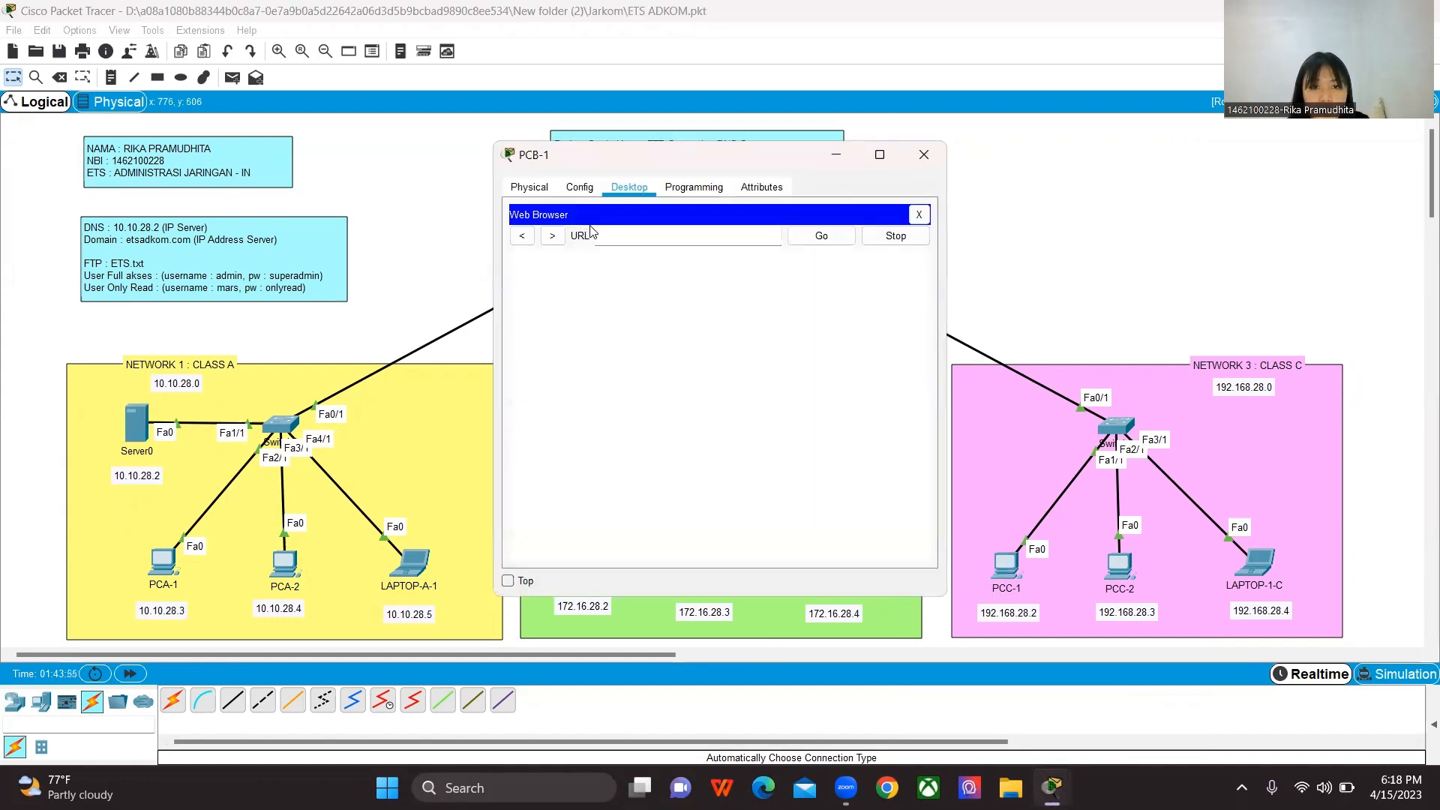
click(608, 235)
text(etsadkom.com)
key(Return)
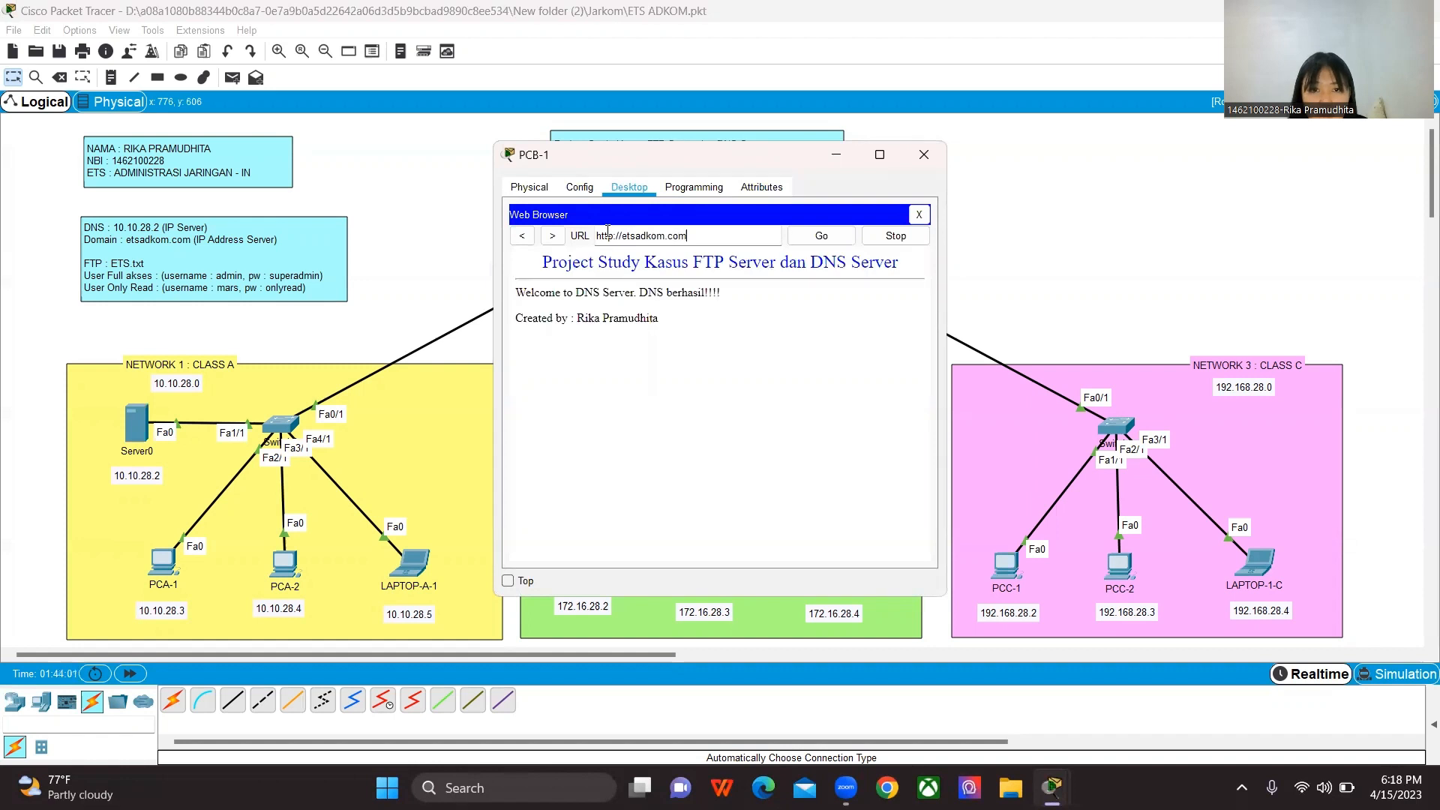
drag(763, 156, 912, 166)
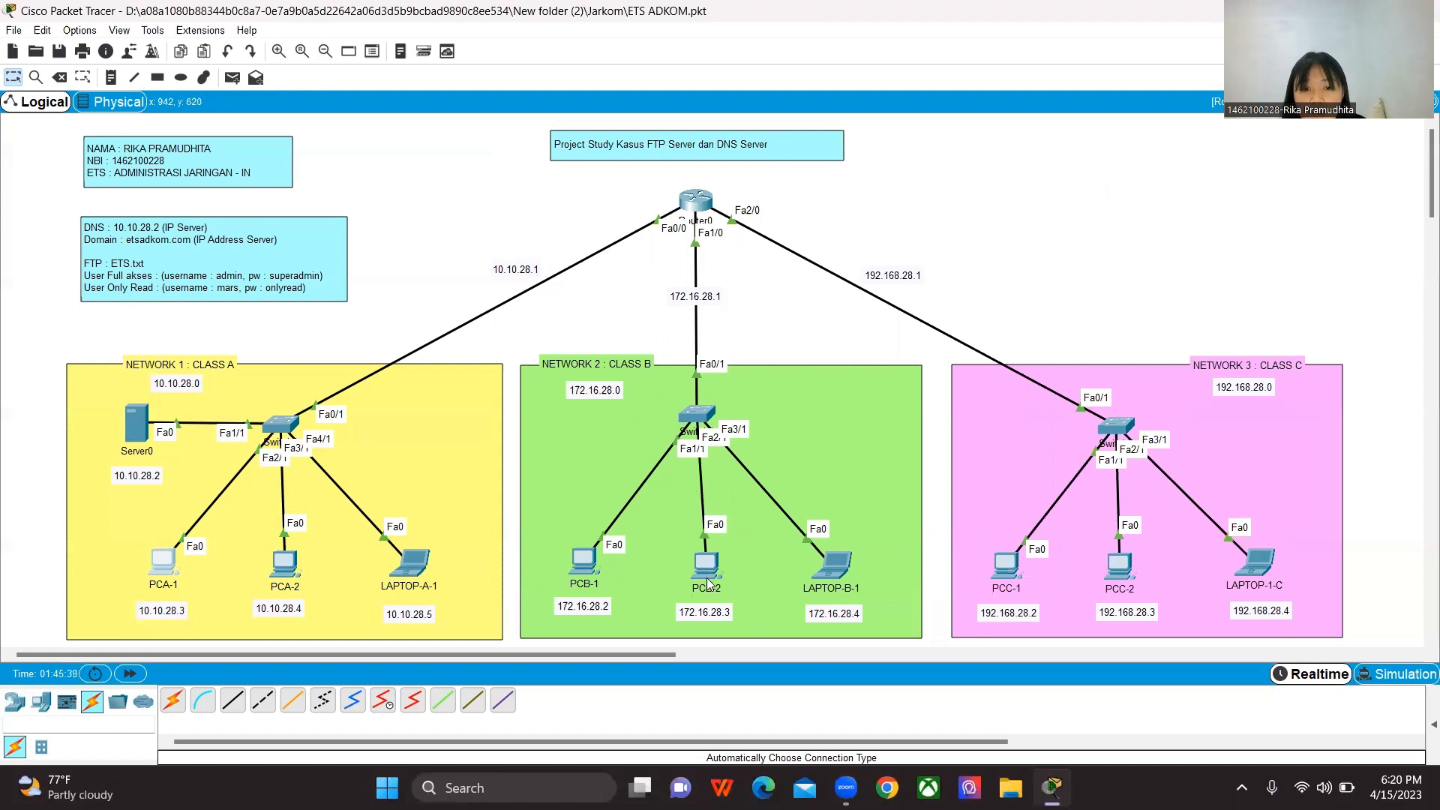
Step: Ping PCB-2 at 172.16.28.3 from PCC-1's Command Prompt, and close the PCC-1 window
mouse_move(711, 582)
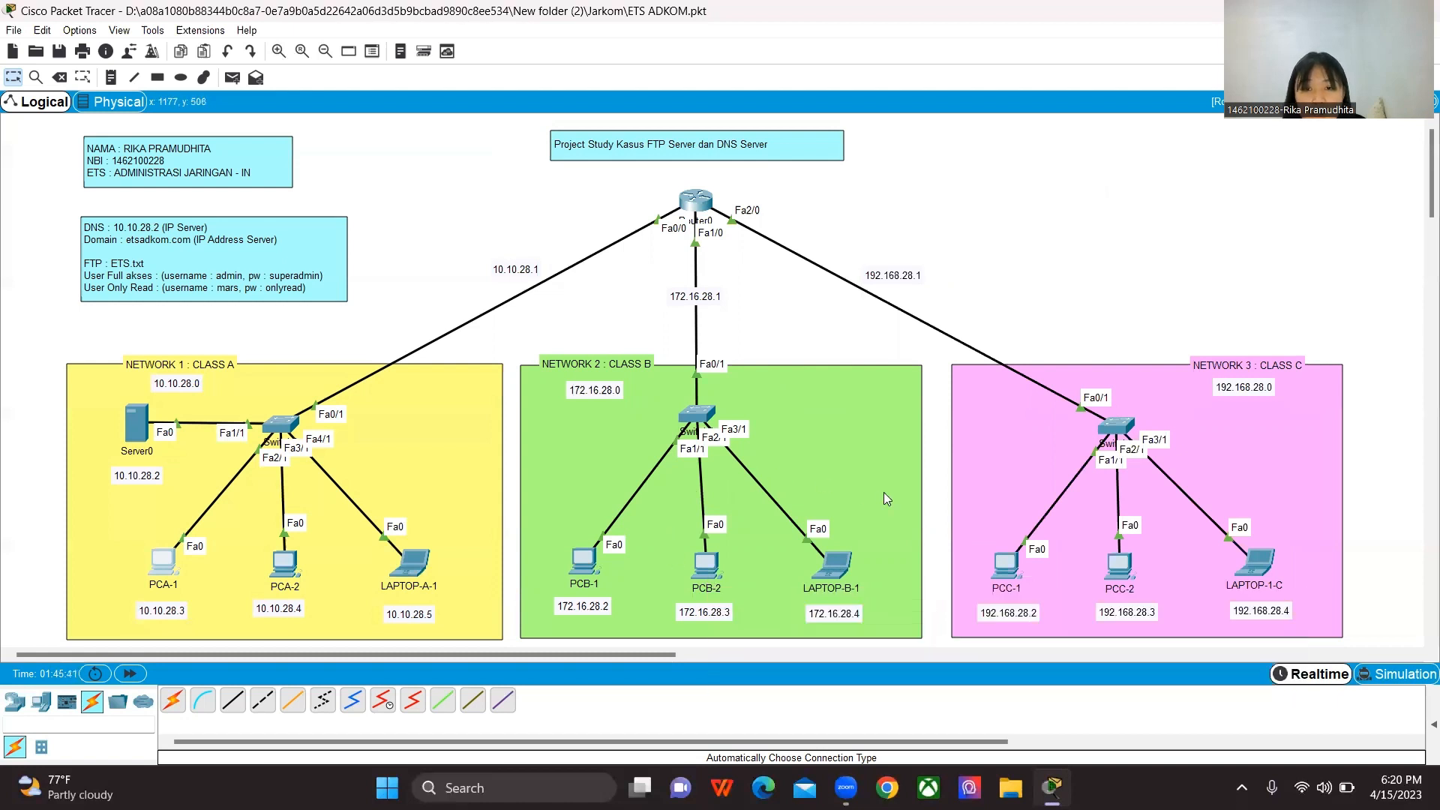
click(1006, 564)
click(806, 228)
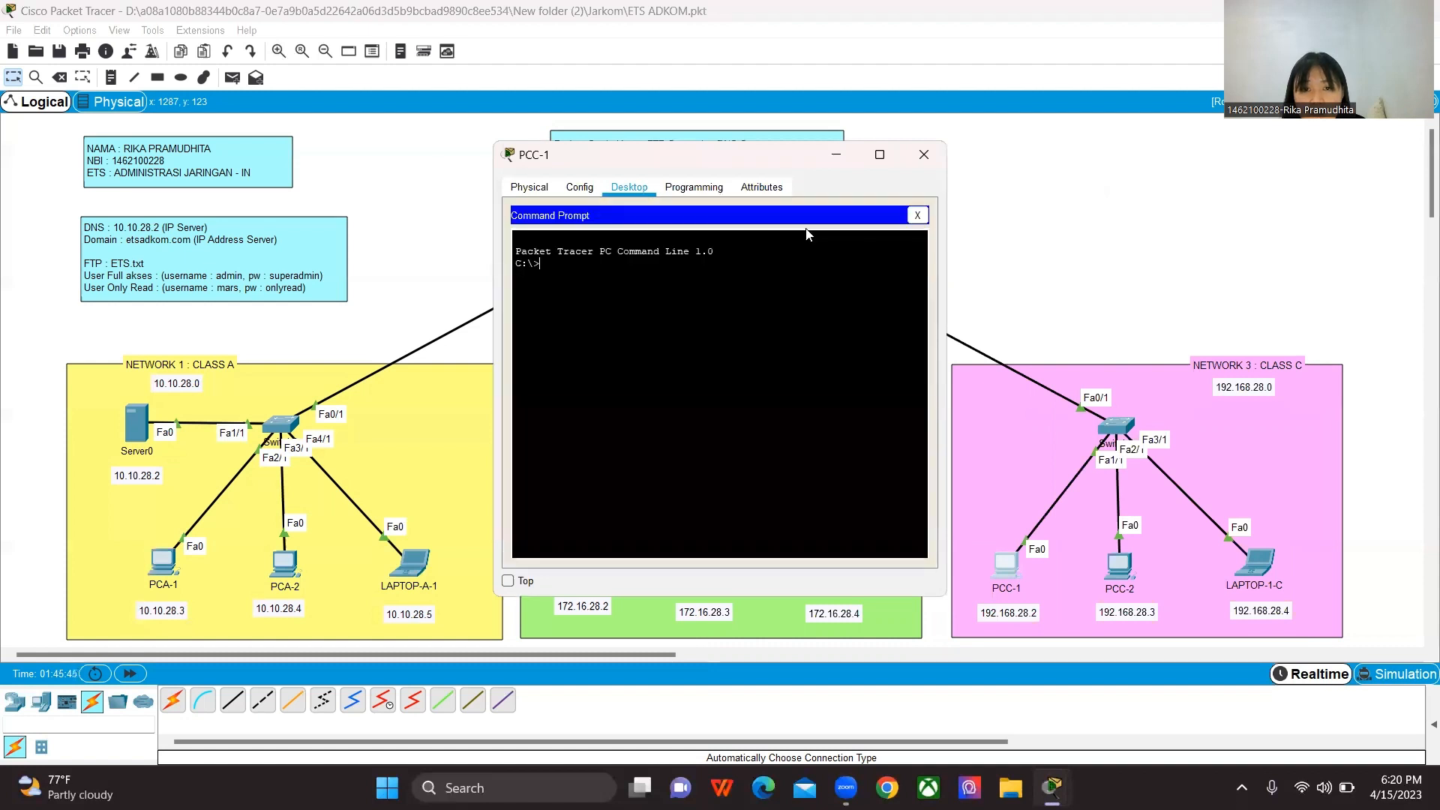
drag(726, 163, 966, 200)
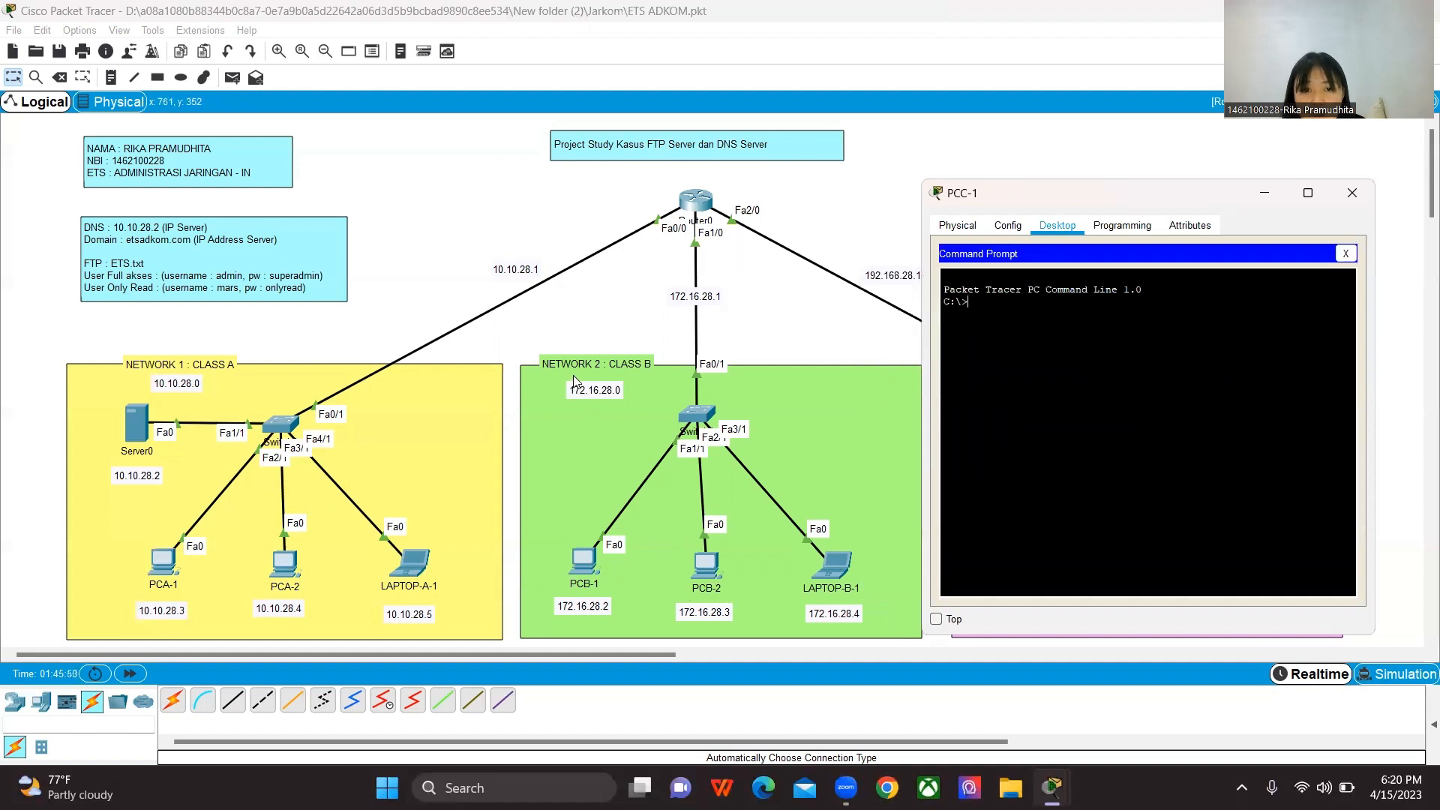
text(ping )
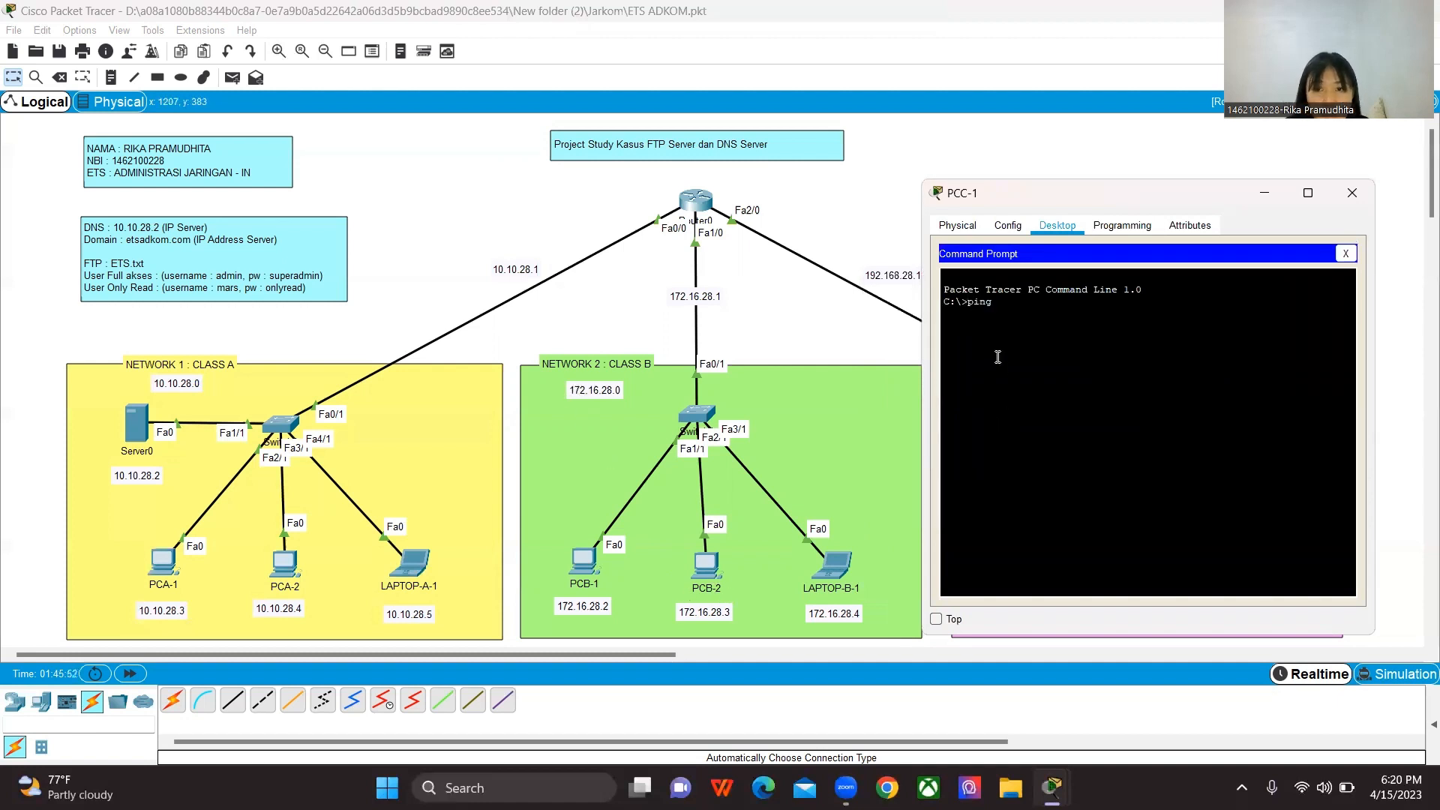
text(172)
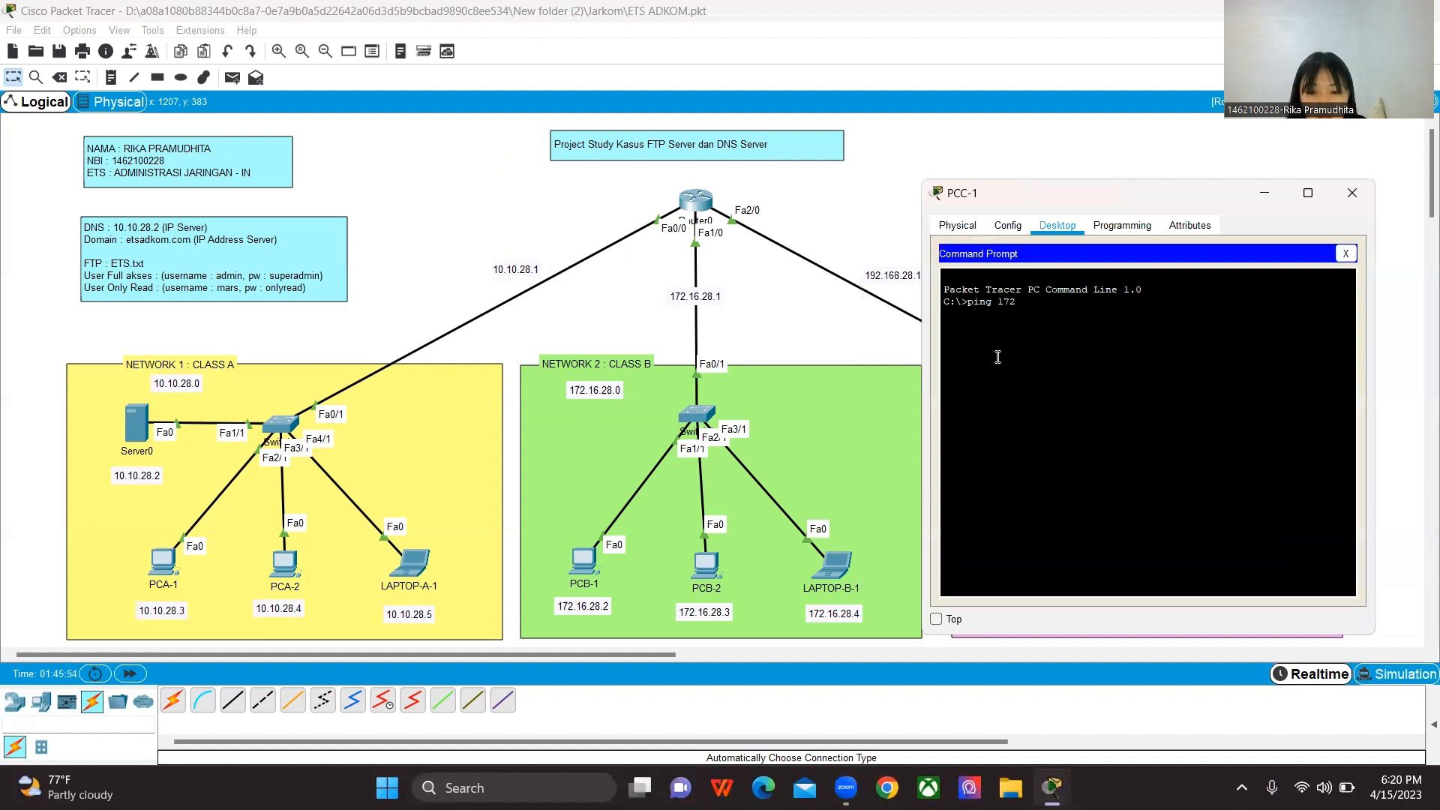
text(.16.28.3)
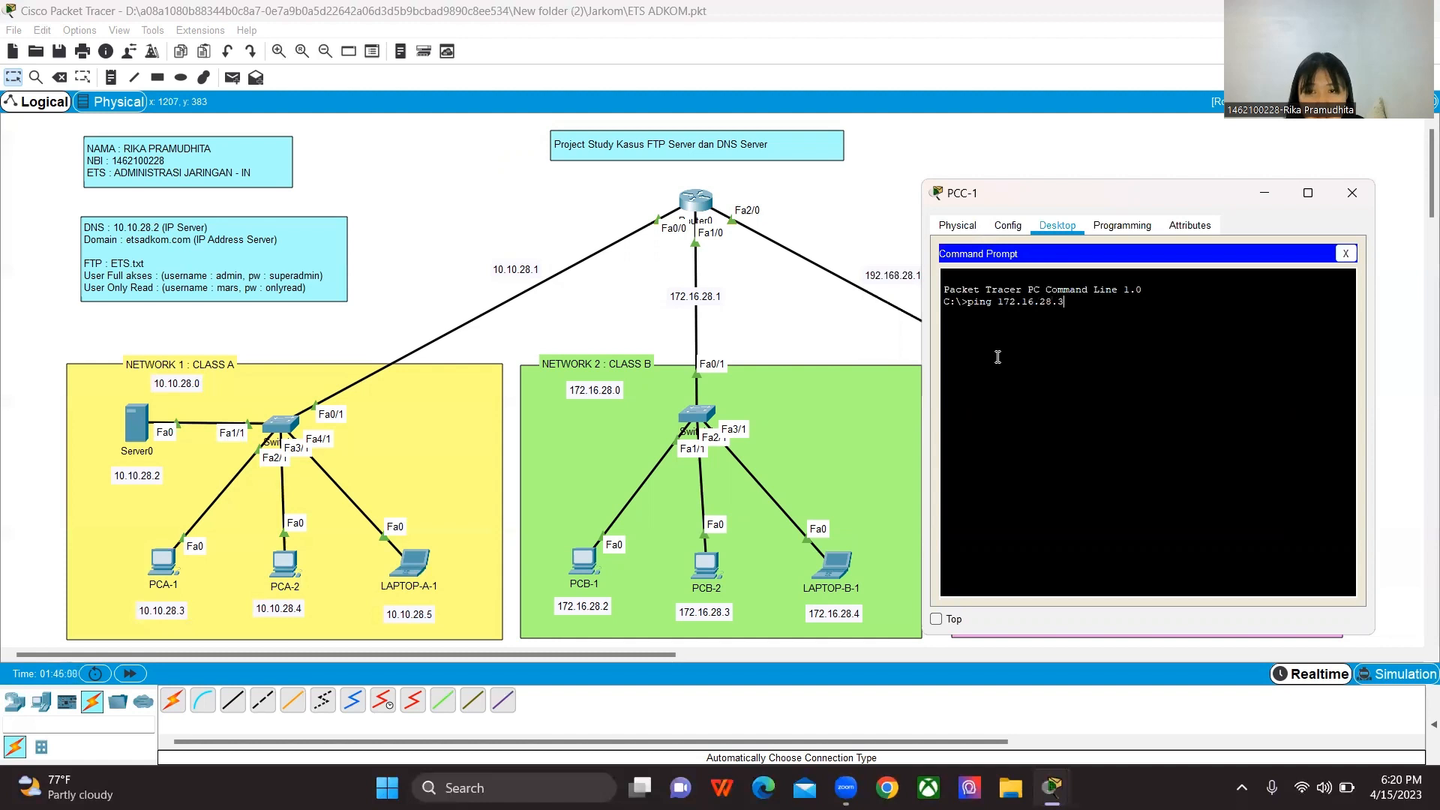
key(Return)
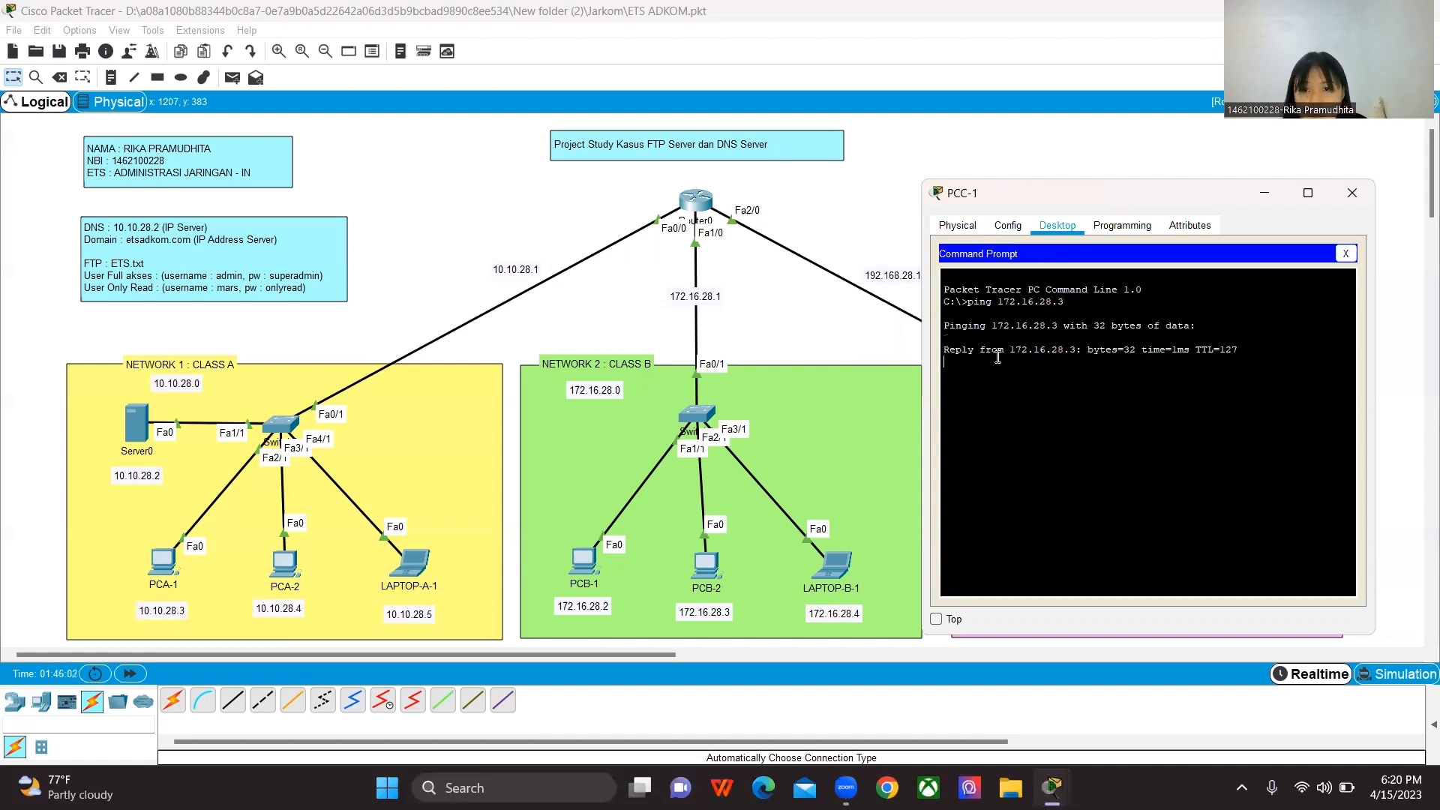
click(1364, 197)
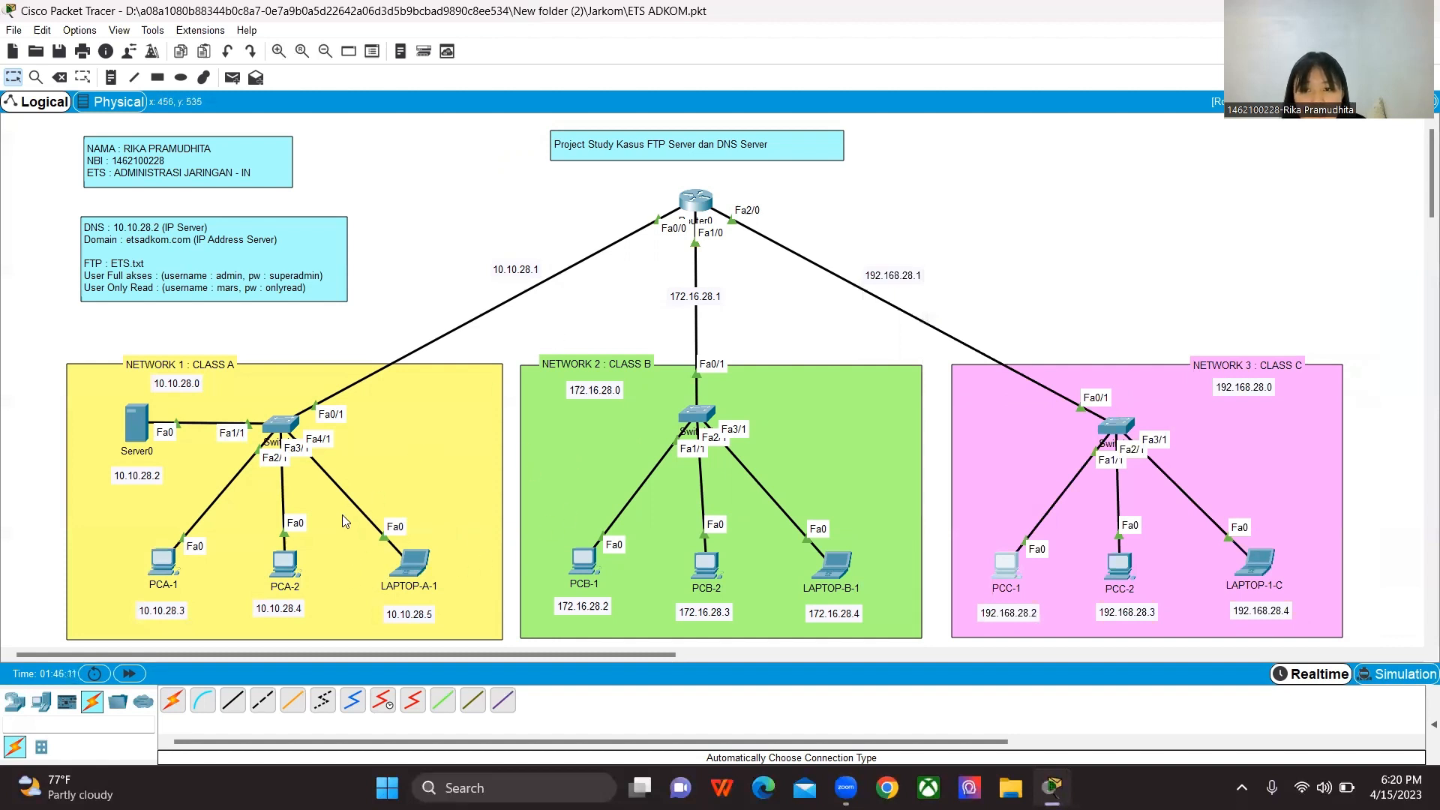
Step: Ping LAPTOP-A-1 at 10.10.28.5 from PCB-1's Command Prompt
click(585, 573)
click(827, 255)
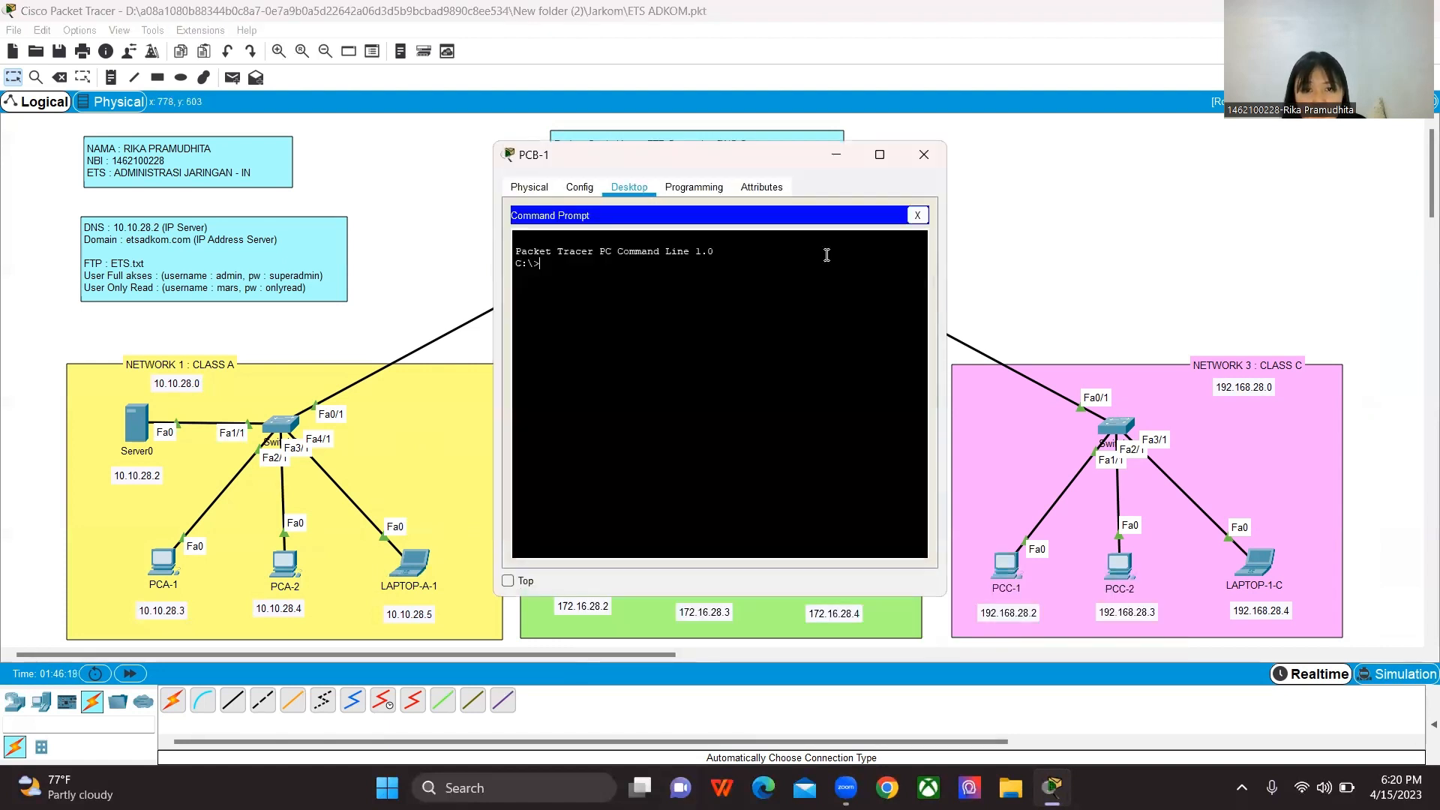
text(ping)
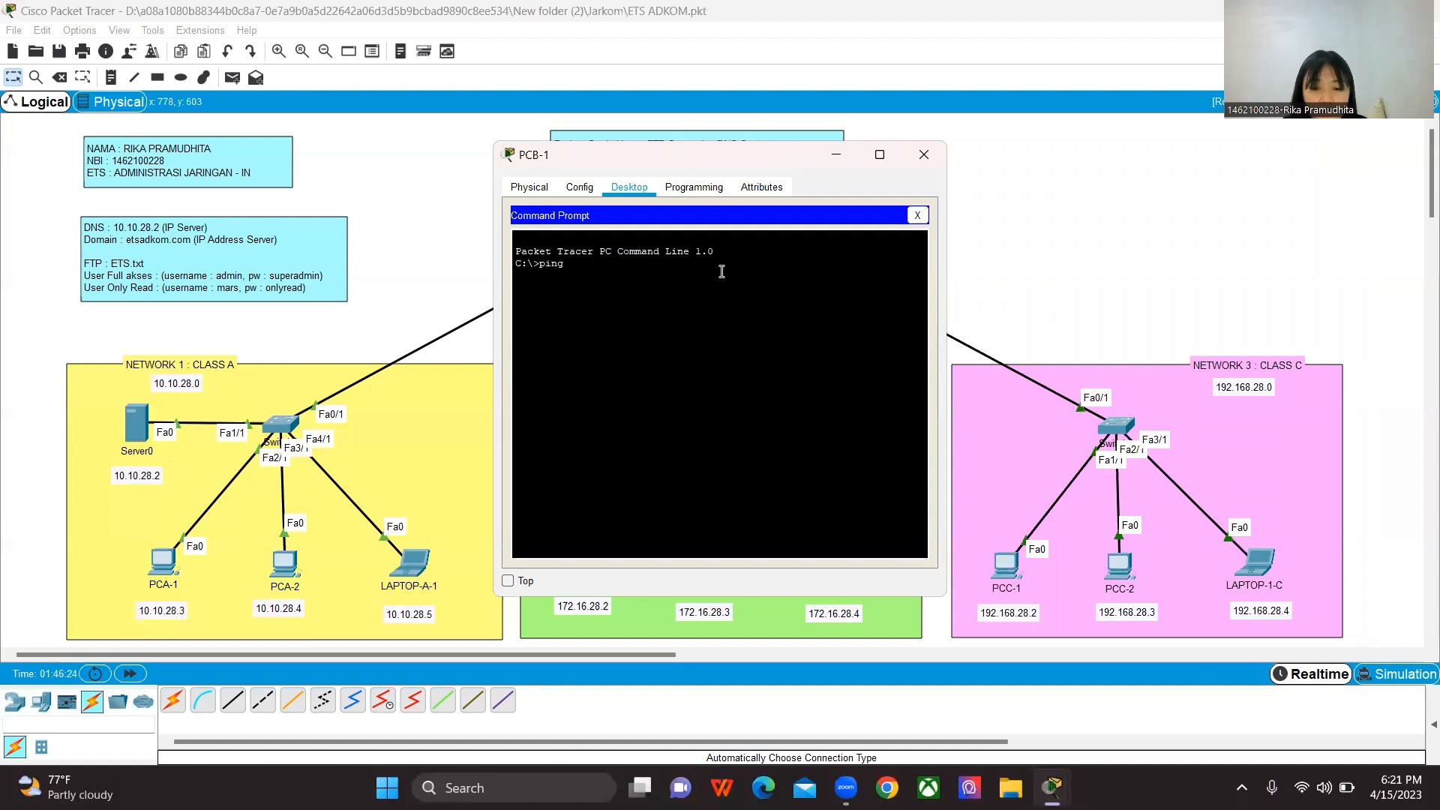
text(10.1)
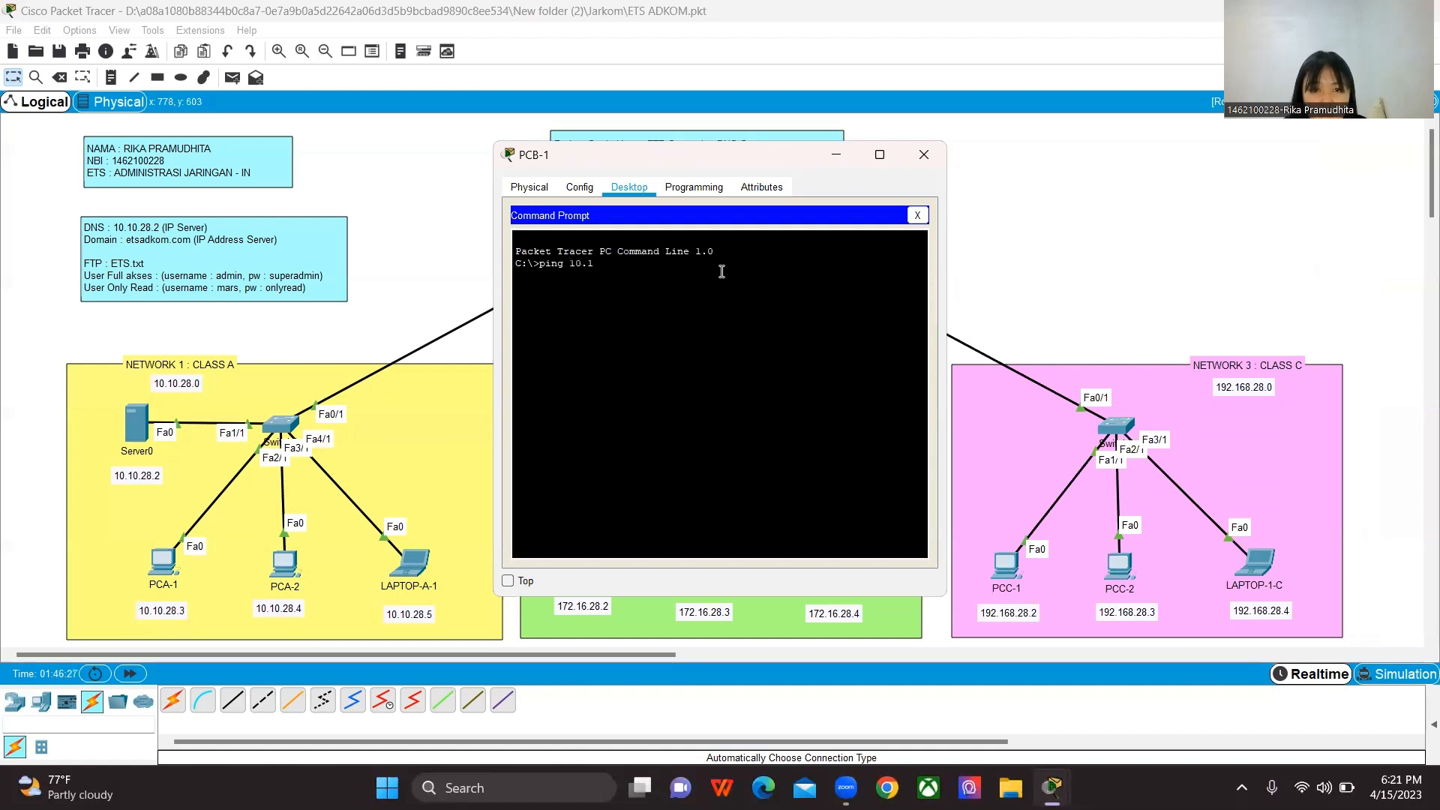
text(0.28.15)
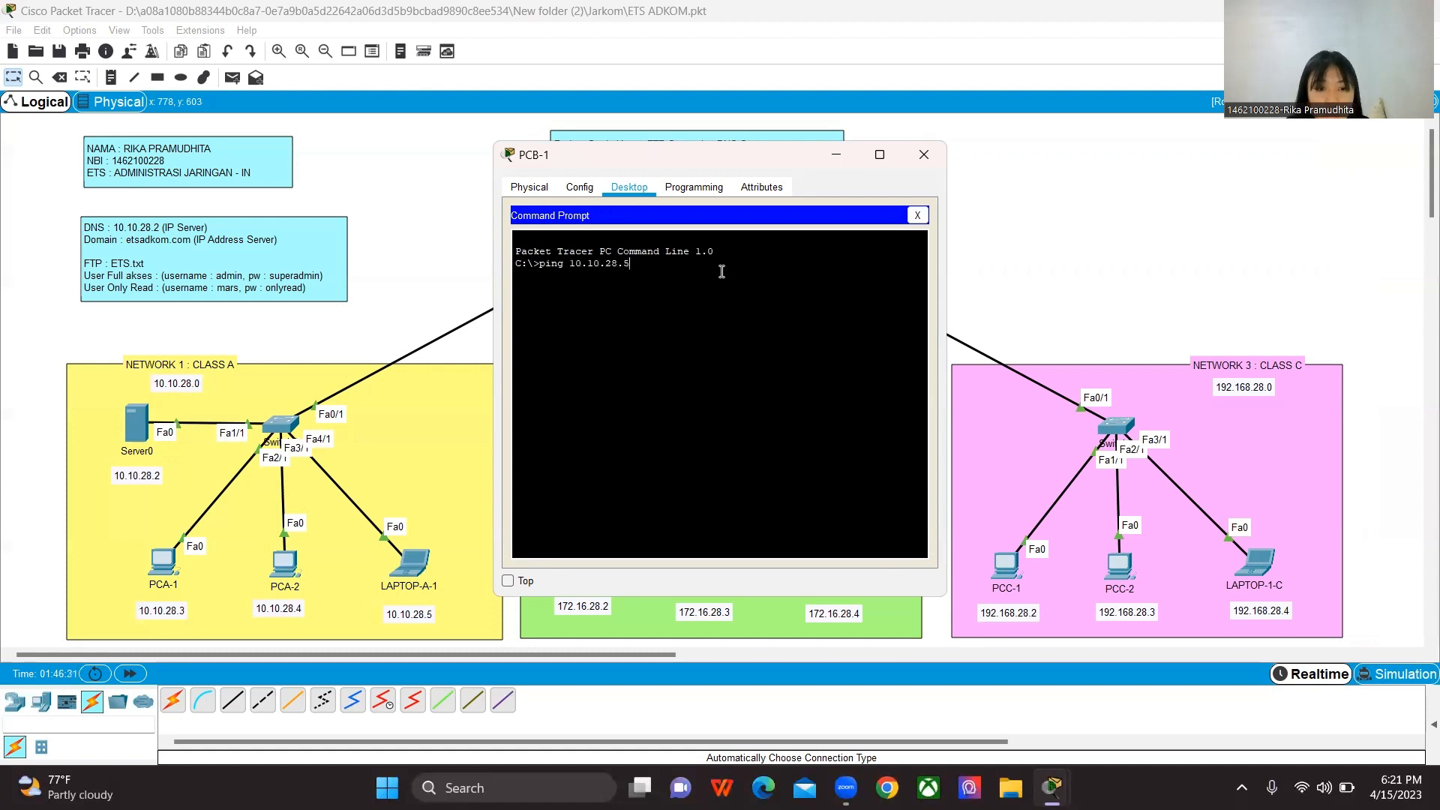
key(Return)
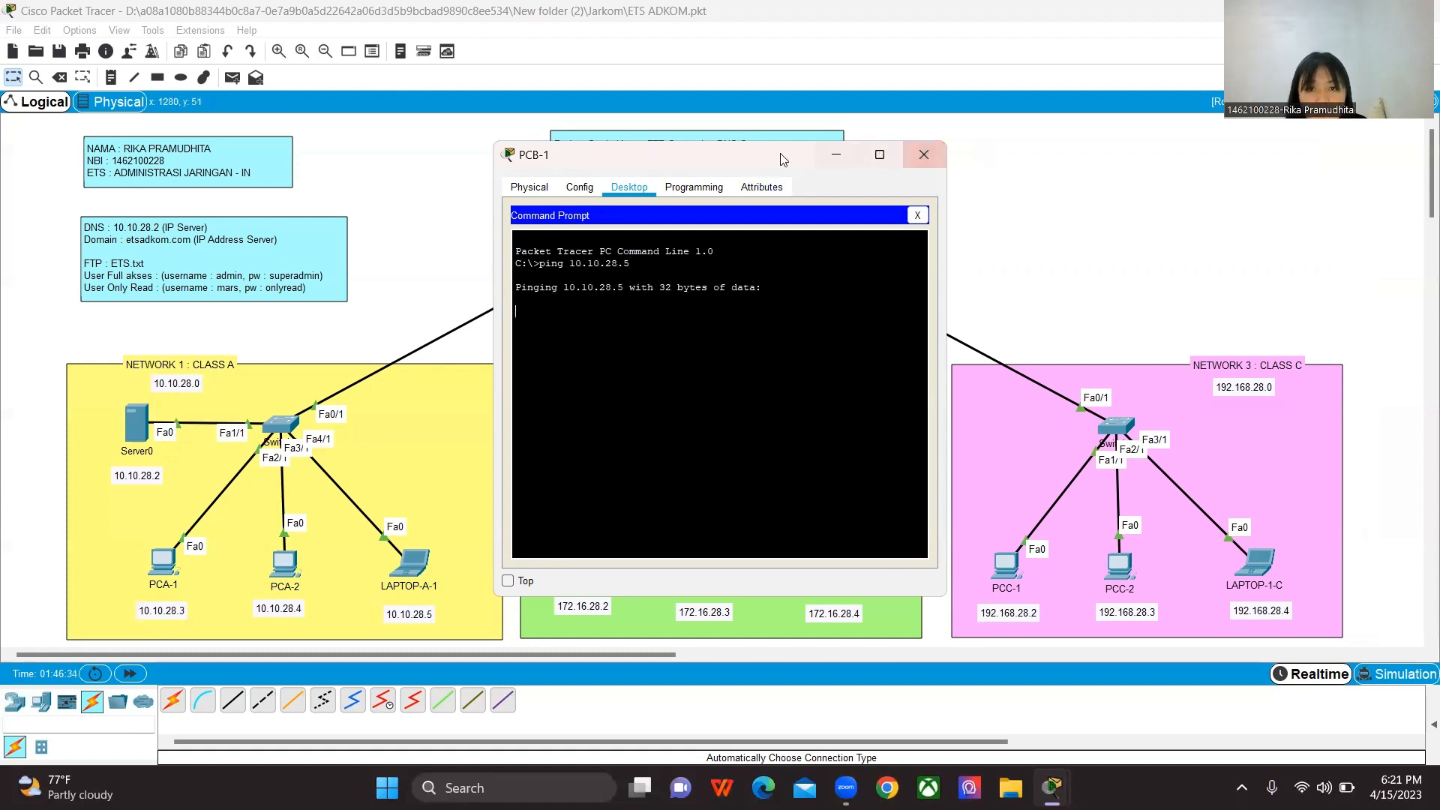
Step: Move PCB-1's window off the topology, repeat the ping to 10.10.28.5, and close the window
drag(816, 154, 1104, 157)
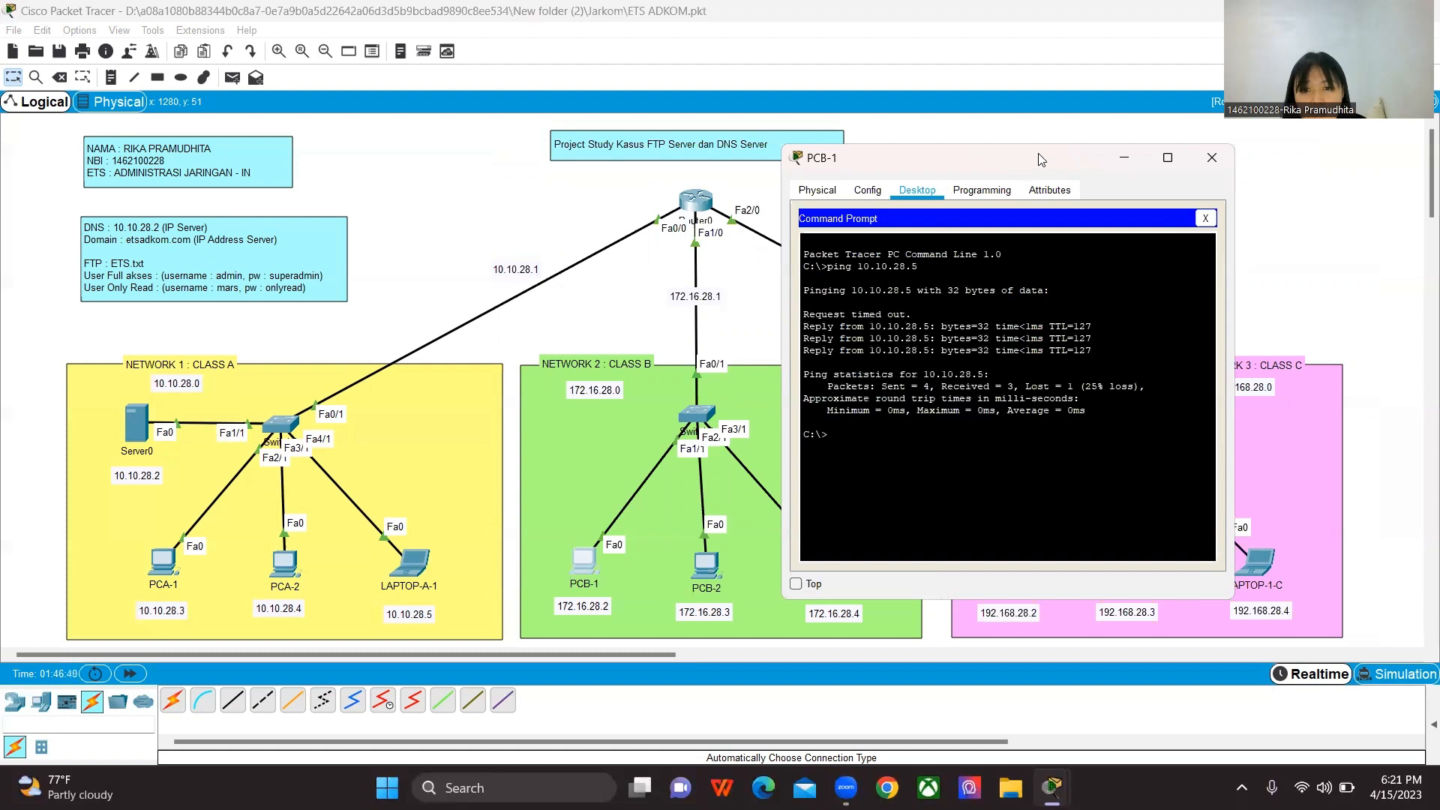
key(Up)
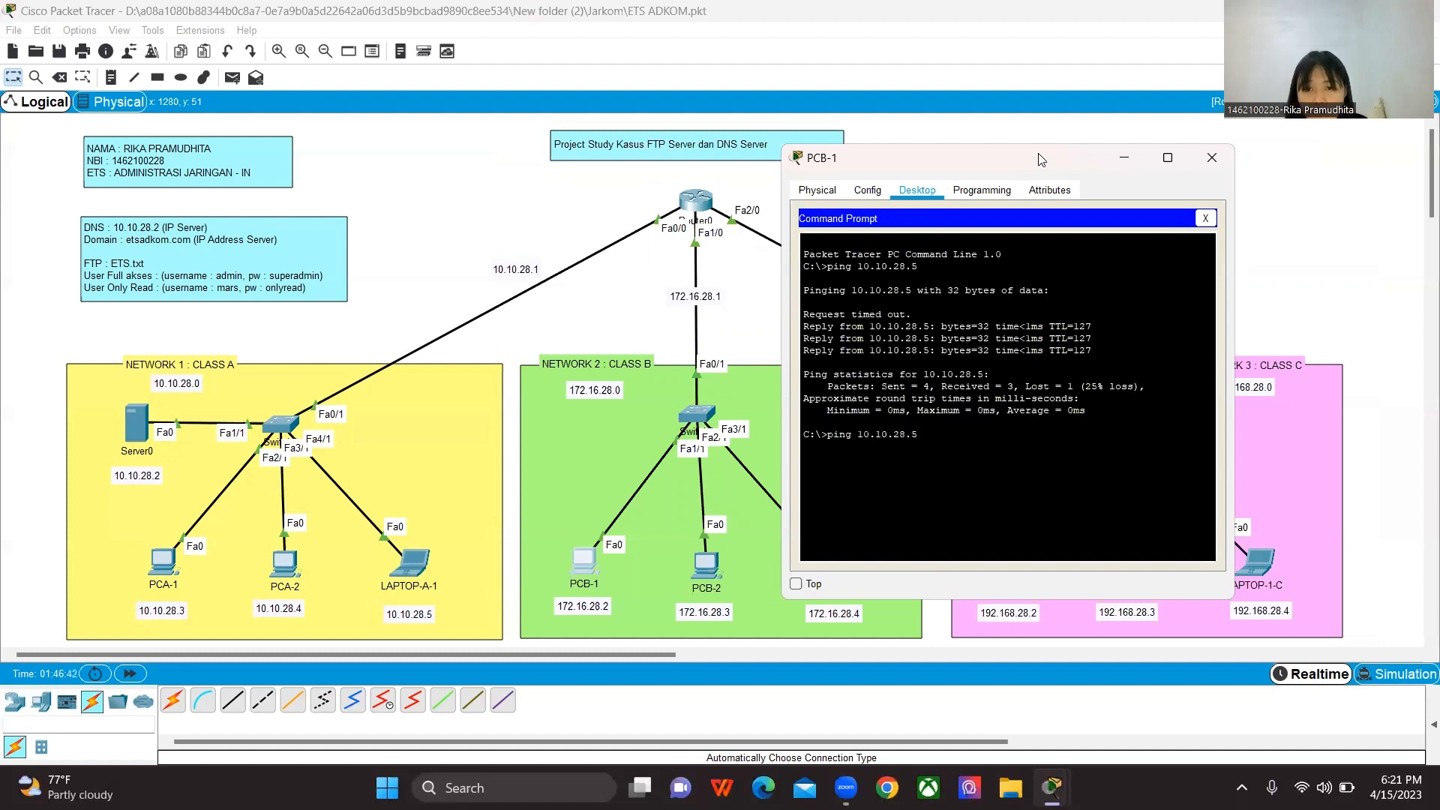
key(Return)
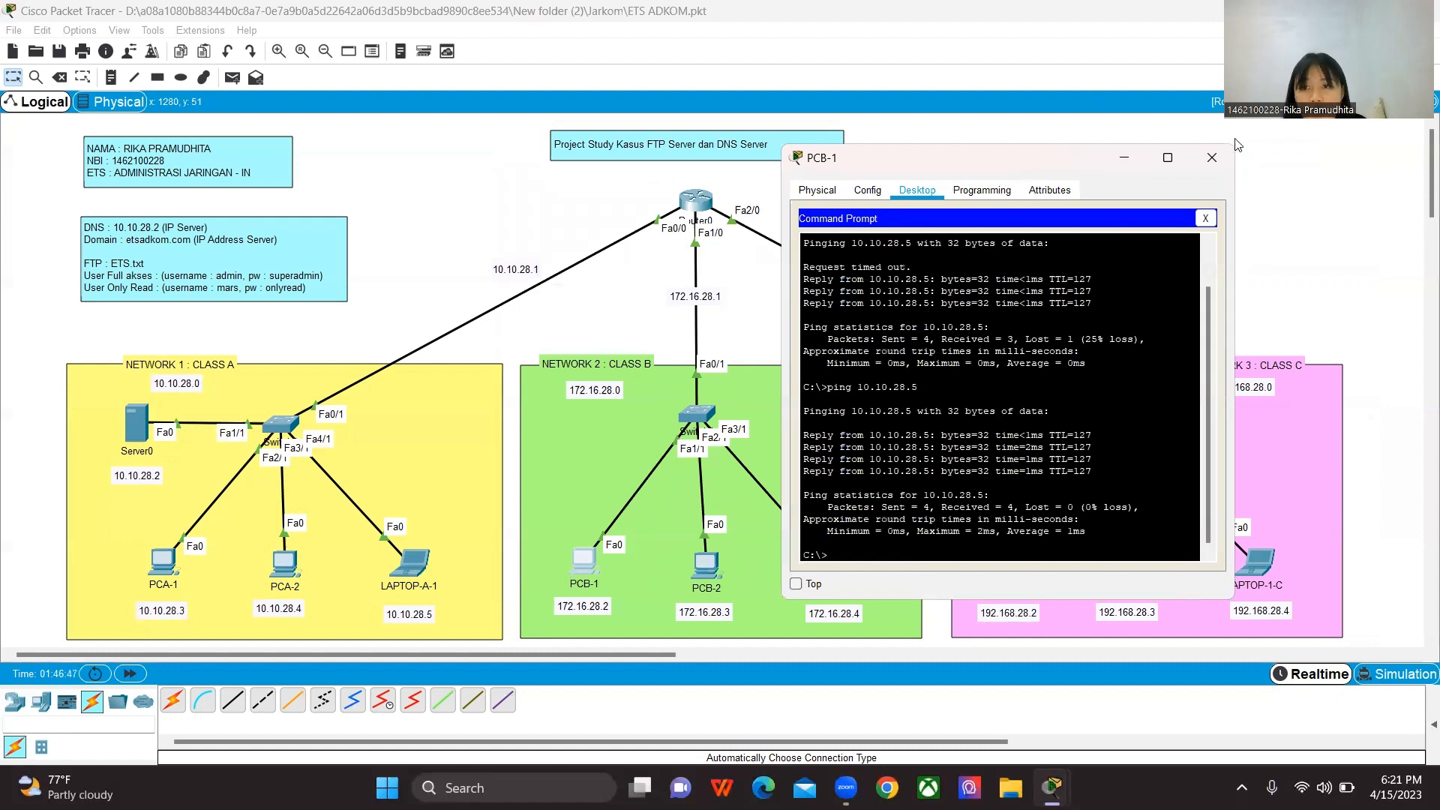
click(1212, 158)
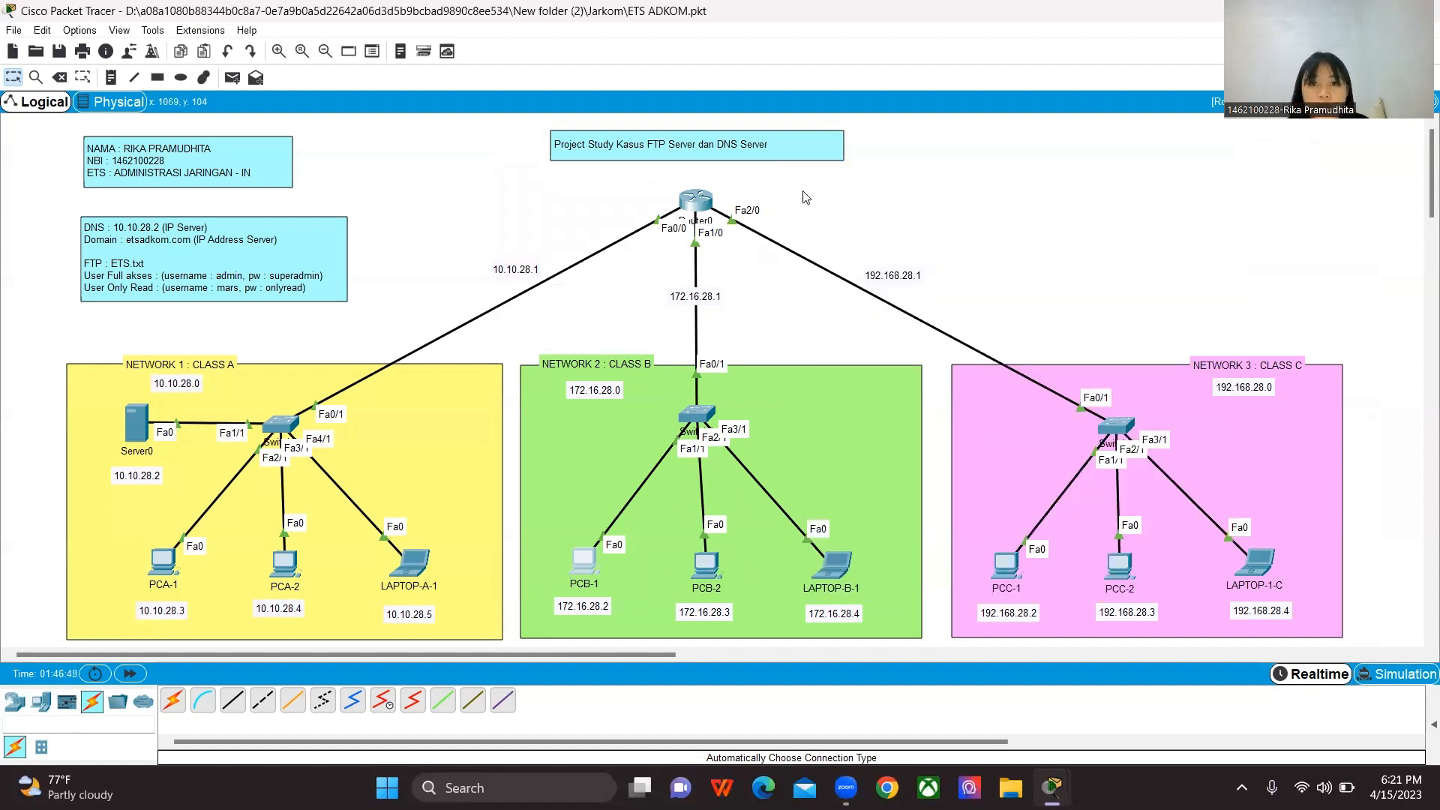